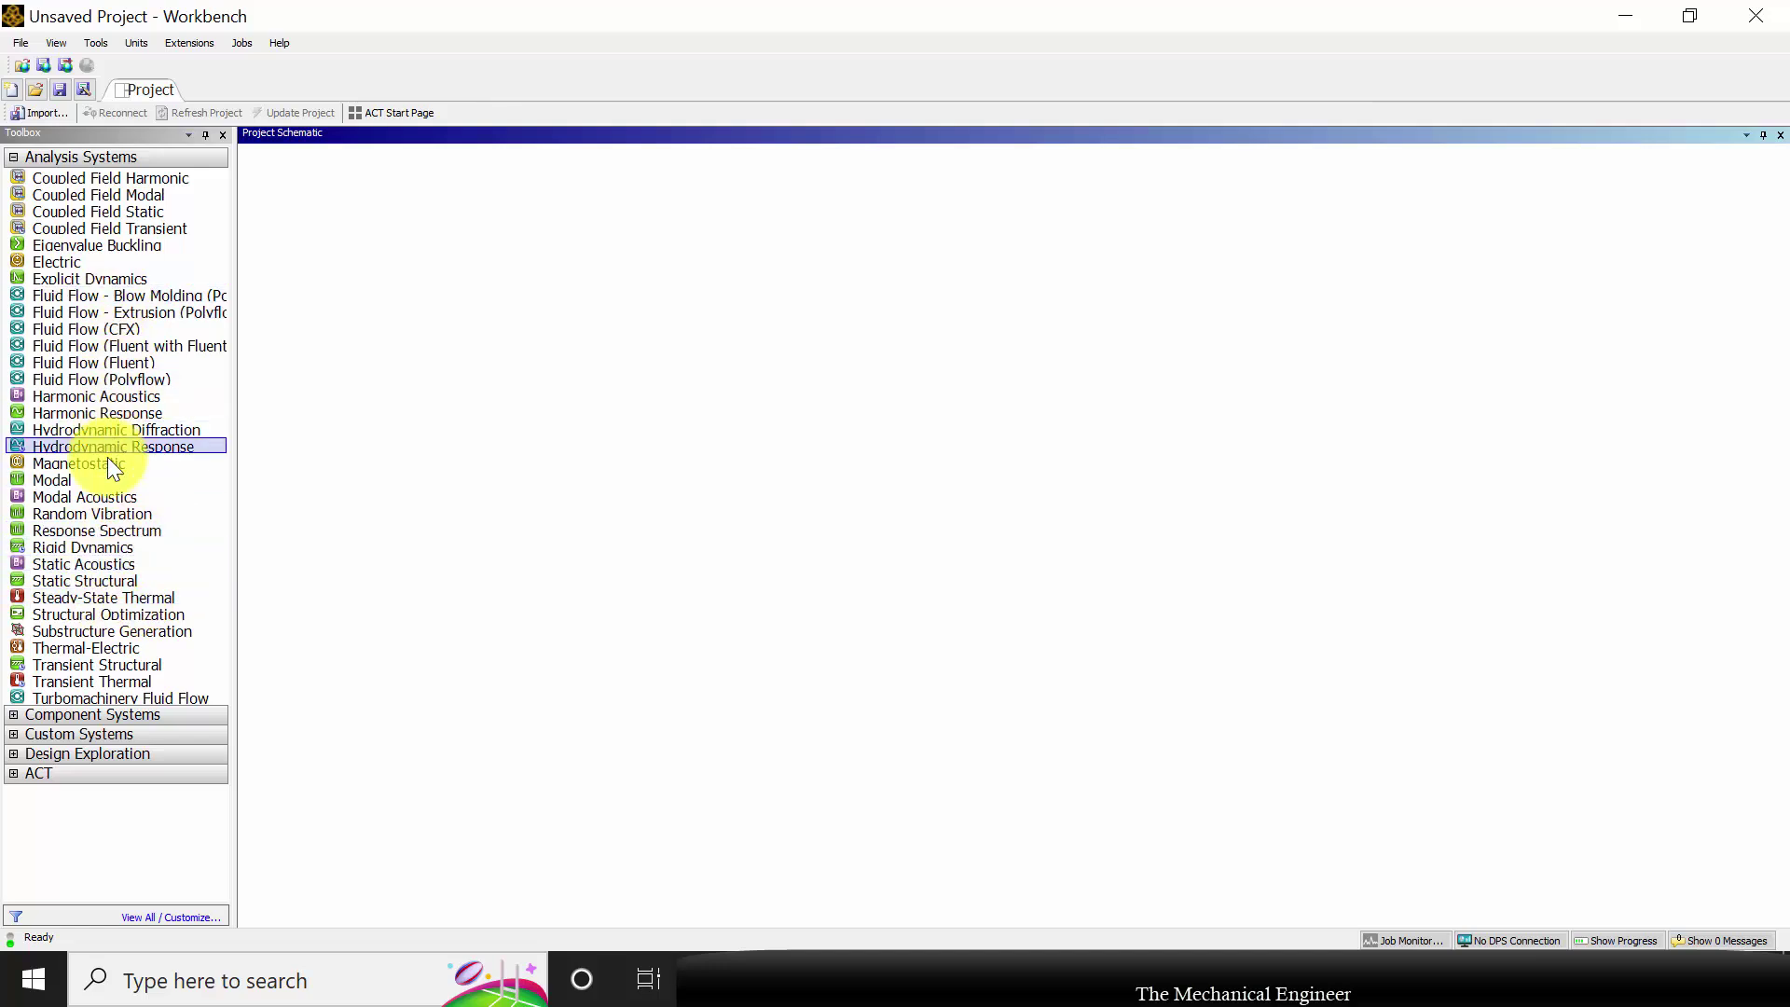
Add a Static Structural analysis system to the project schematic and open its Engineering Data for editing
left_click(104, 583)
left_click_drag(104, 583, 331, 264)
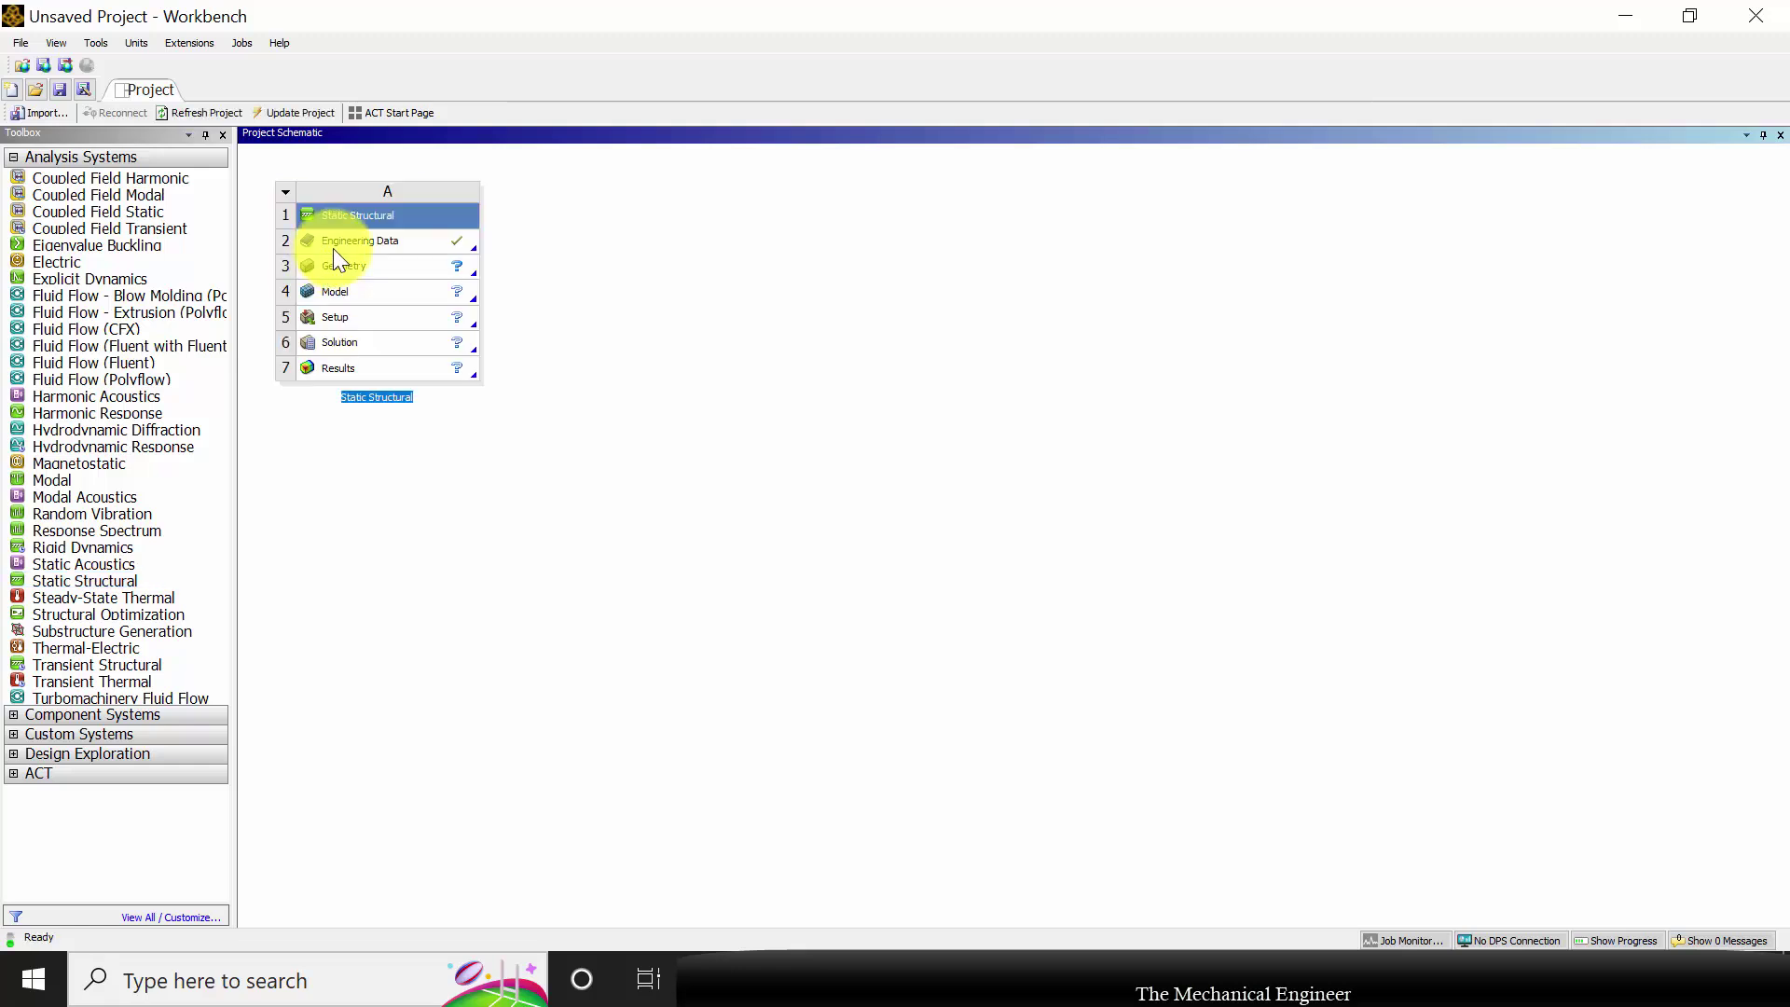
right_click(369, 239)
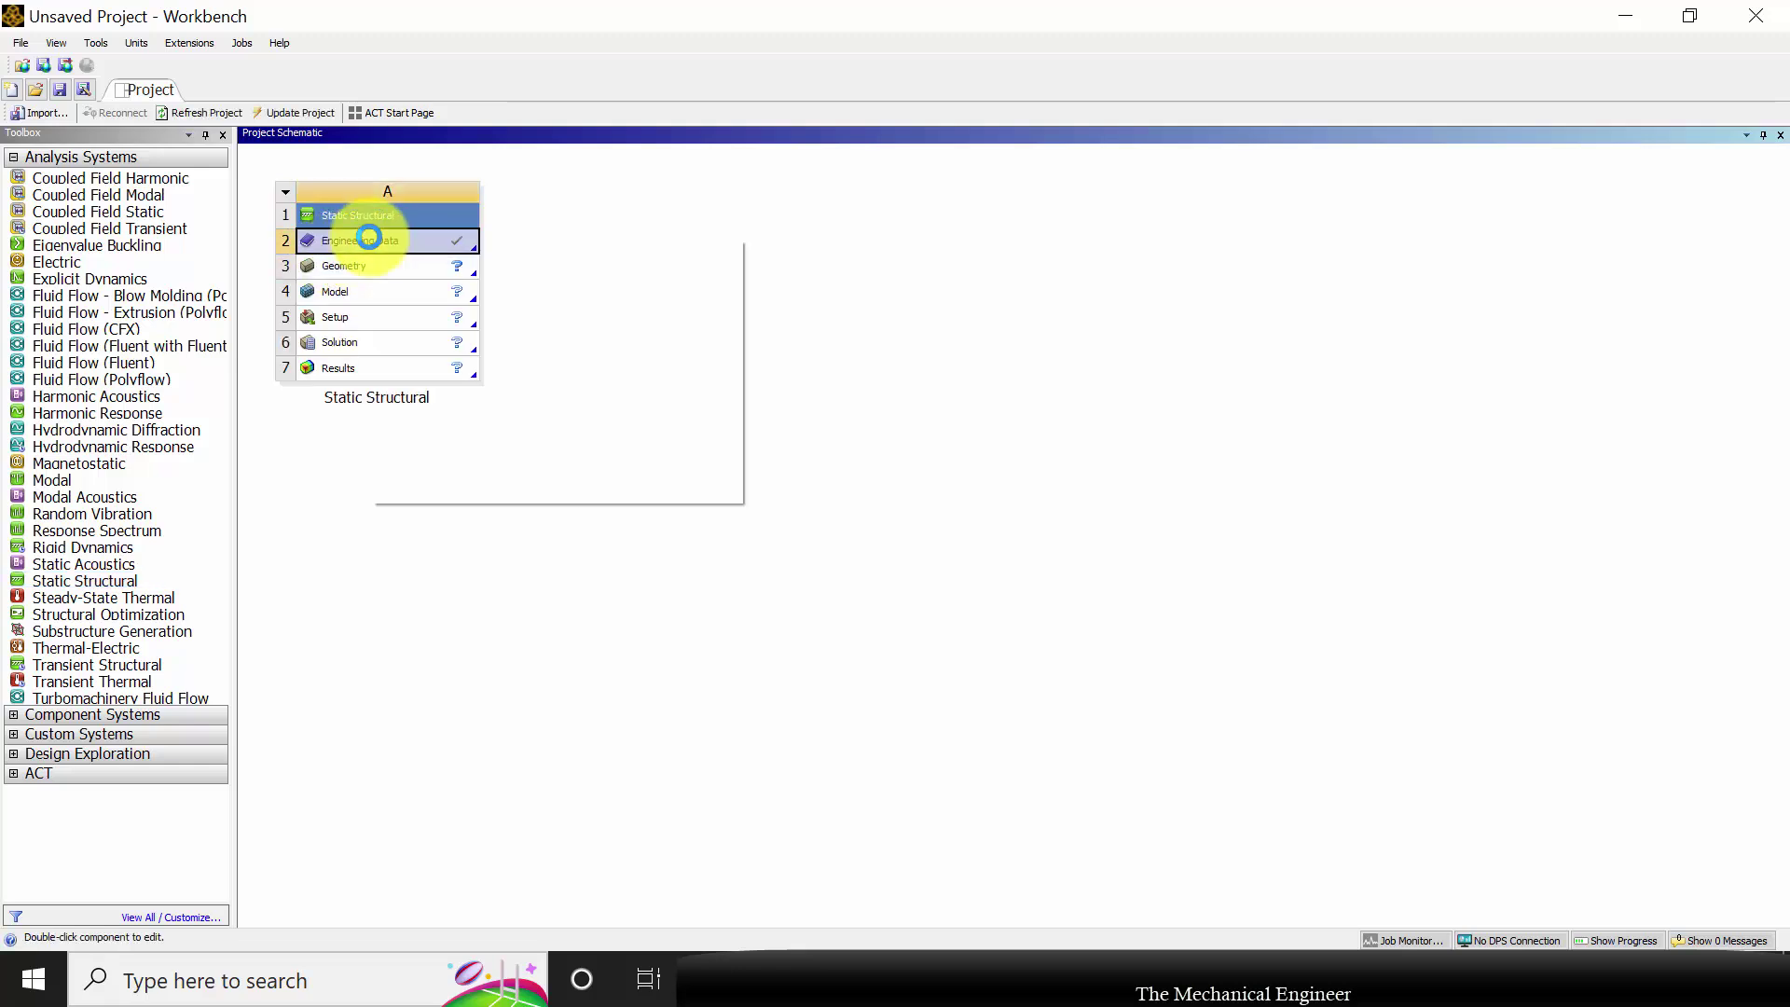
left_click(410, 250)
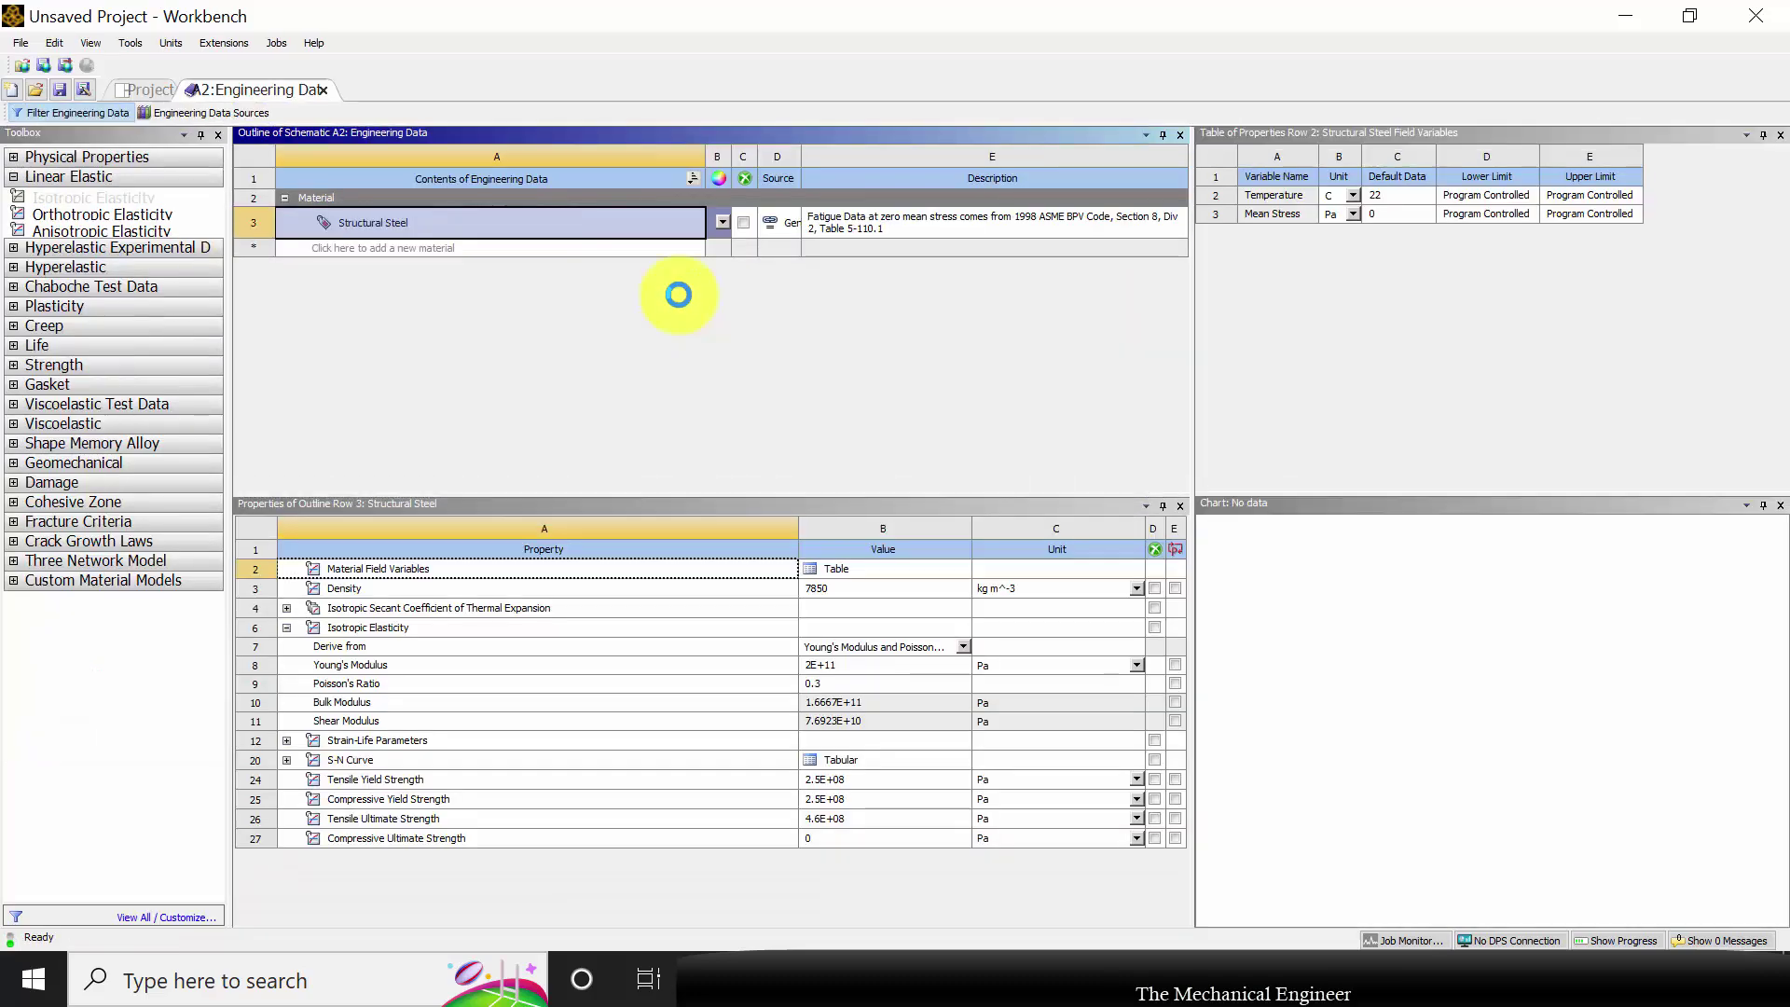
Create a new material named mat1 and give it the Isotropic Elasticity property
left_click(406, 248)
type("mat1")
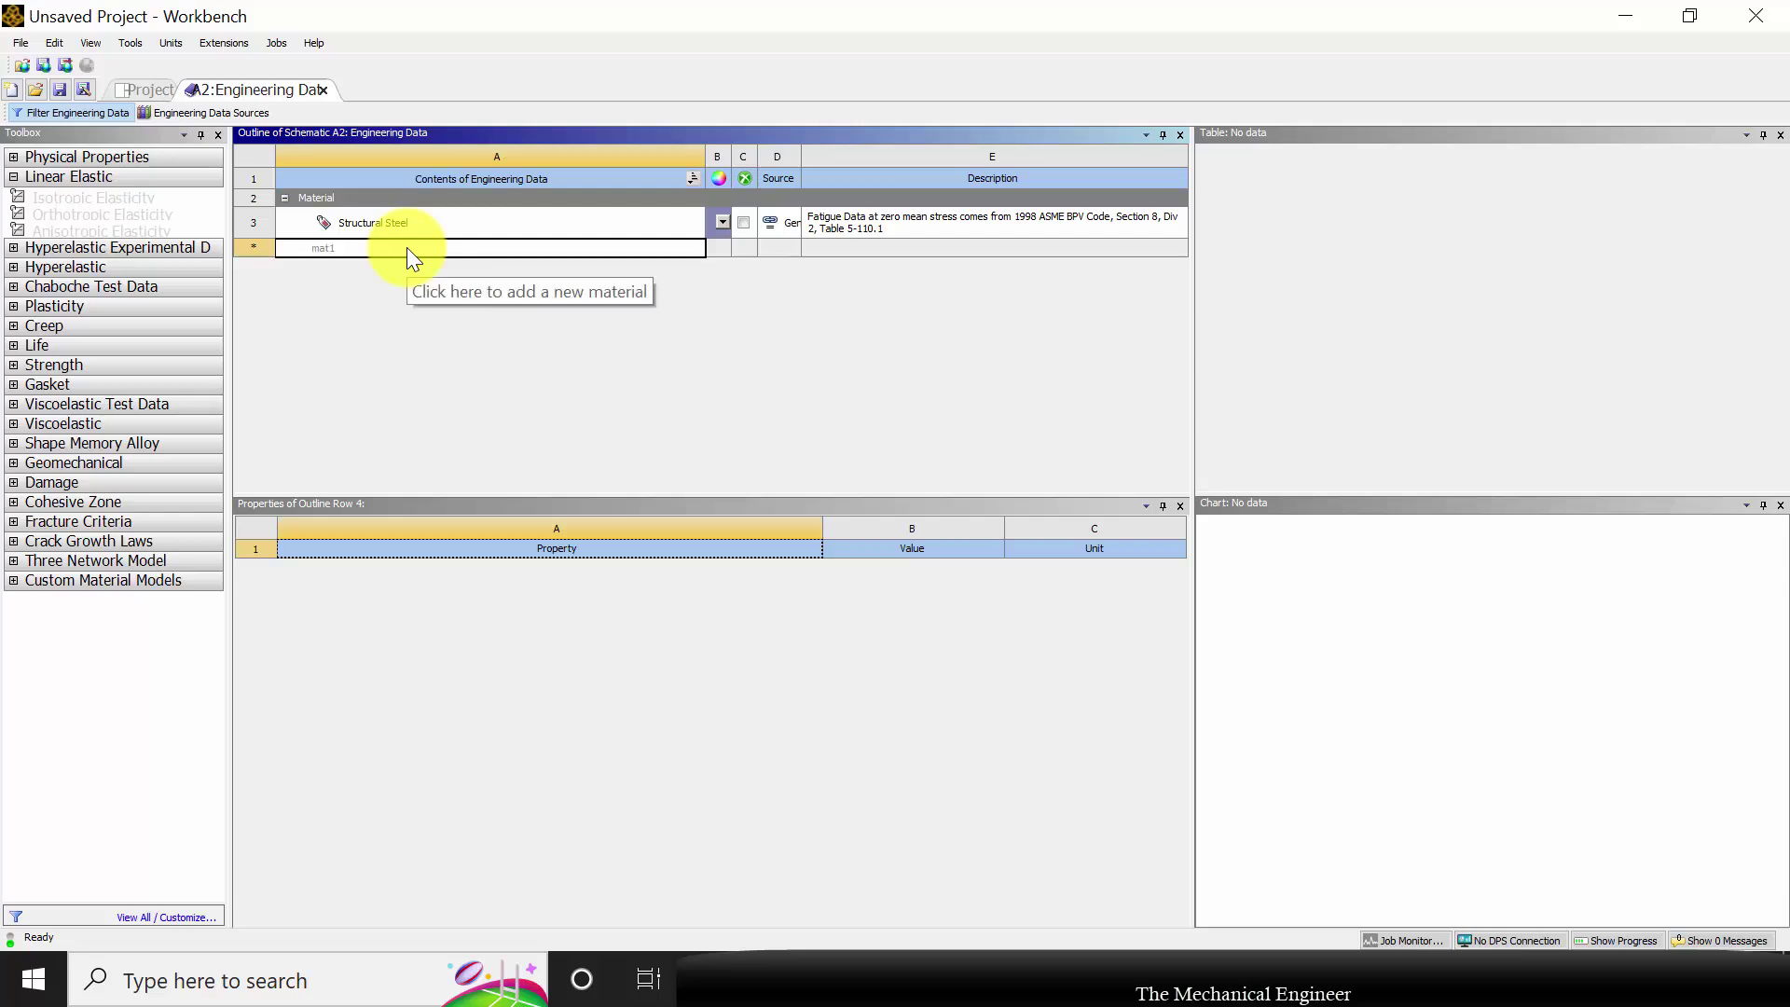
key("Return")
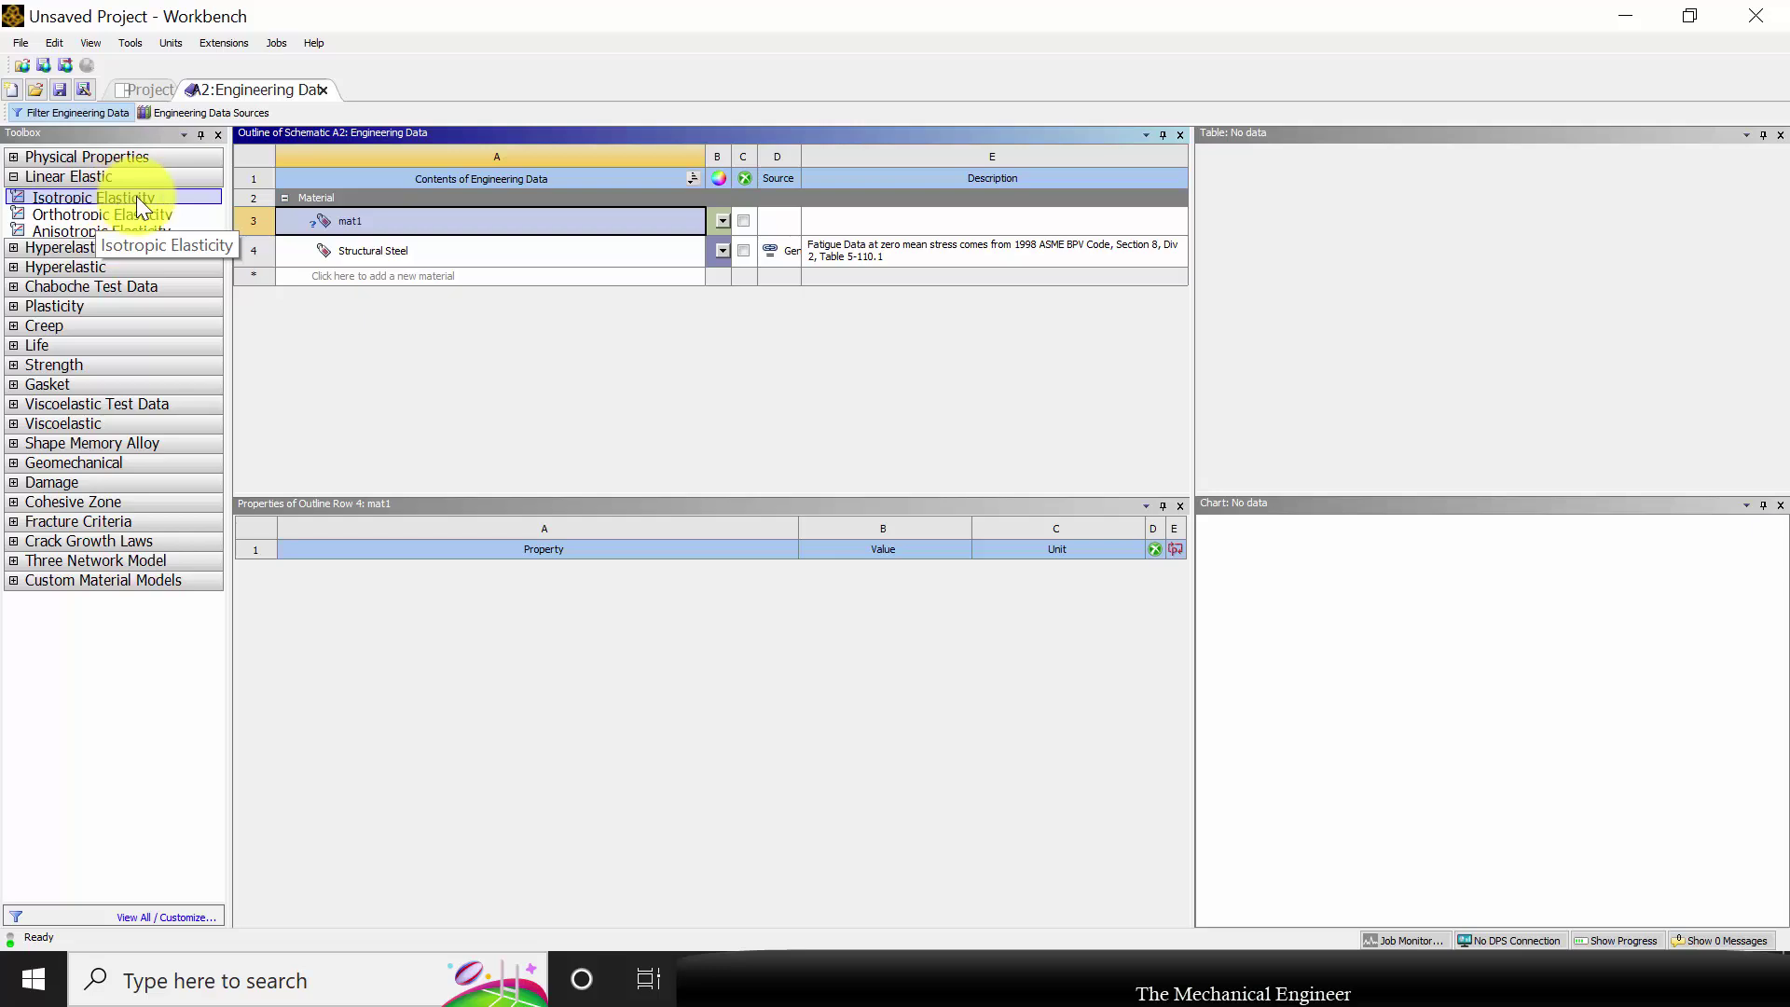
left_click_drag(110, 195, 382, 235)
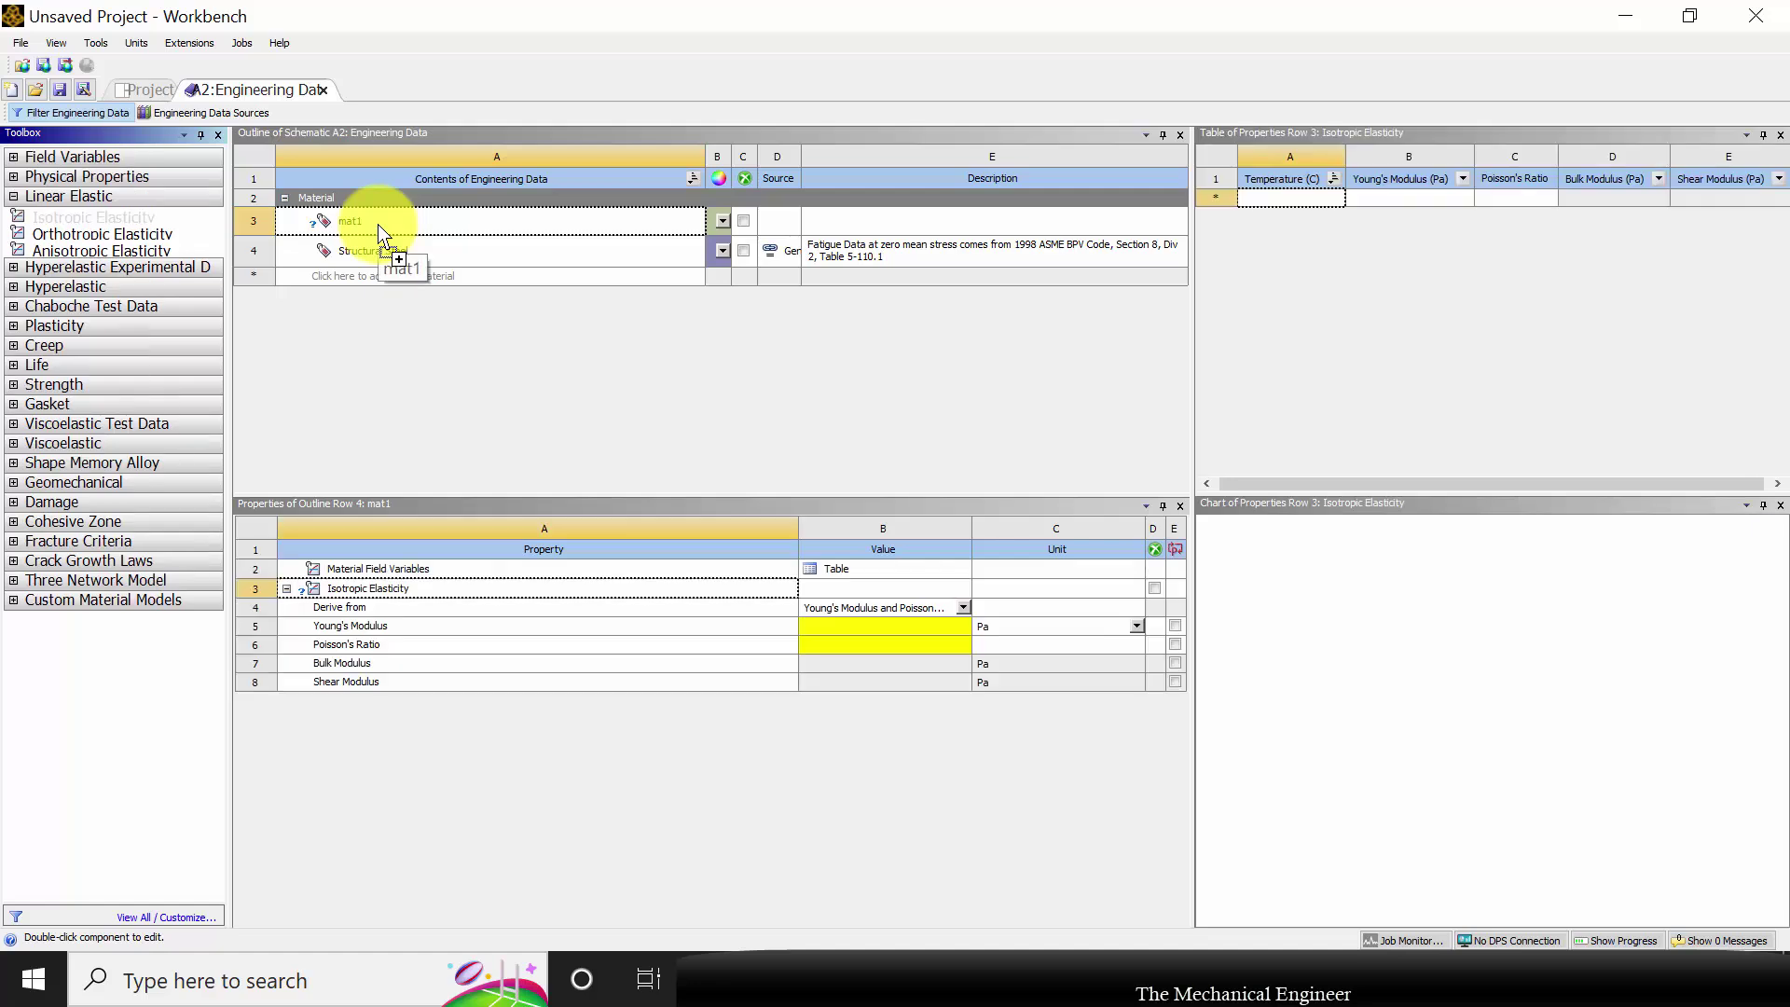
Set mat1's Young's Modulus to 7E+10 Pa and its Poisson's Ratio to 0.3
left_click(866, 626)
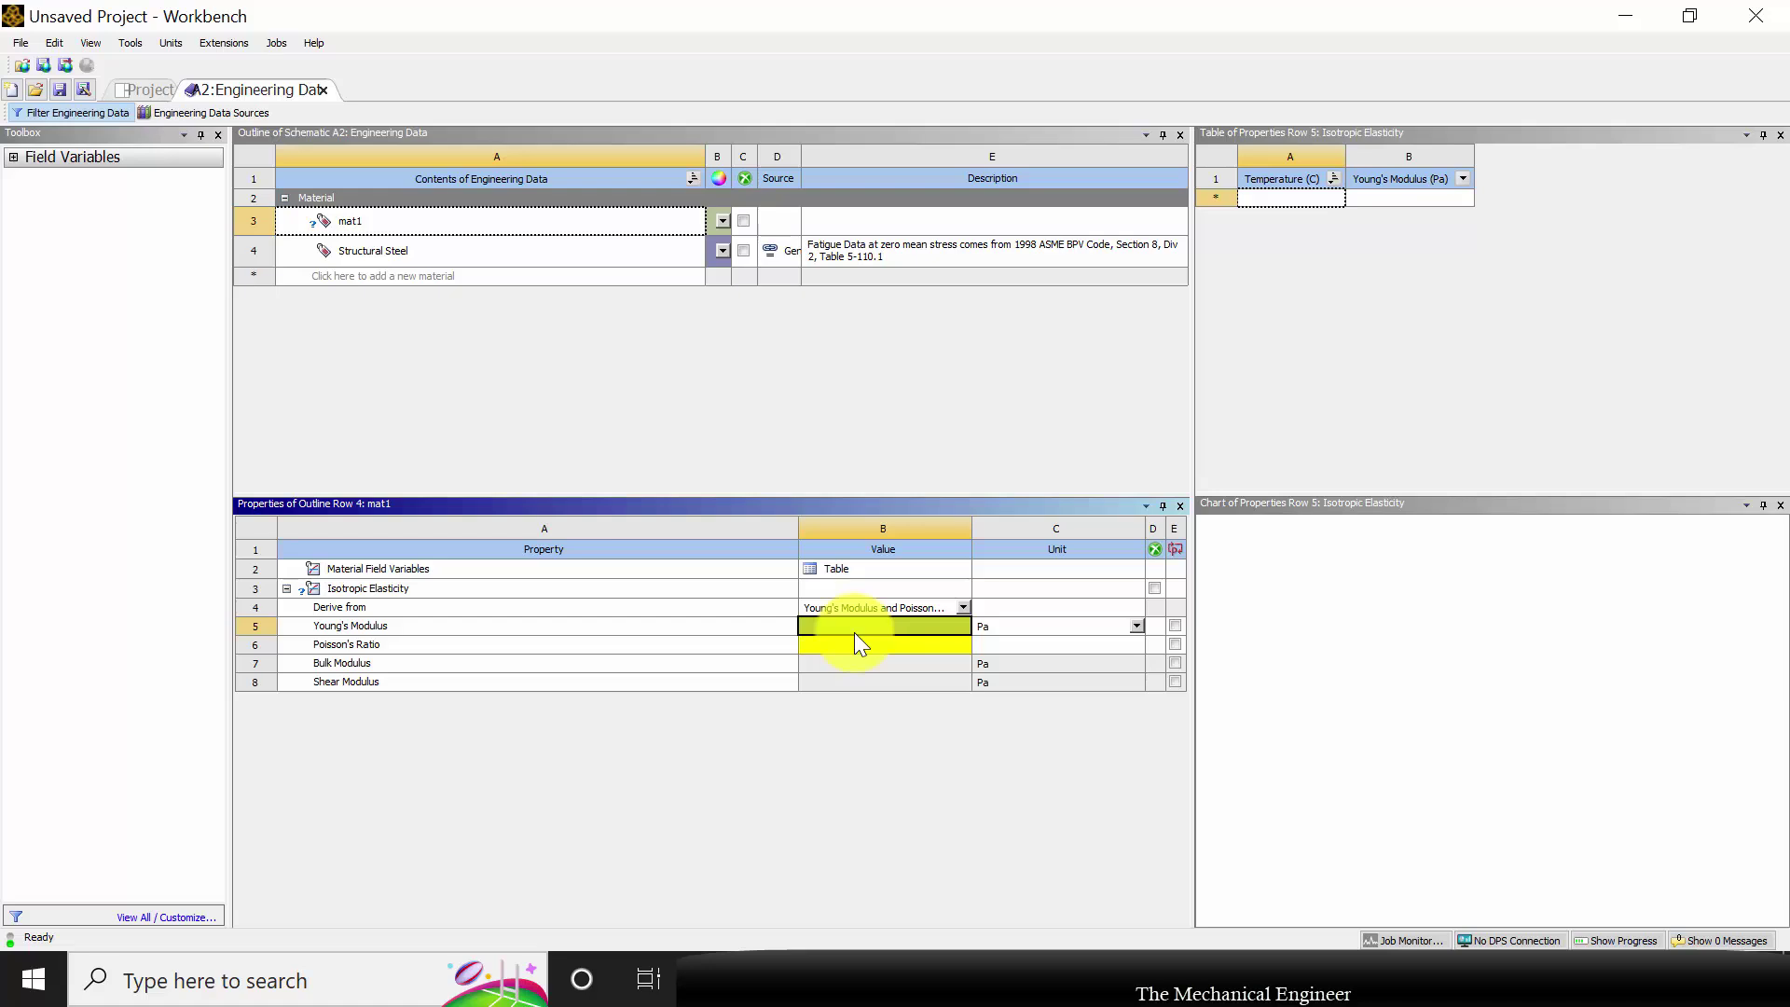
type("7E+10")
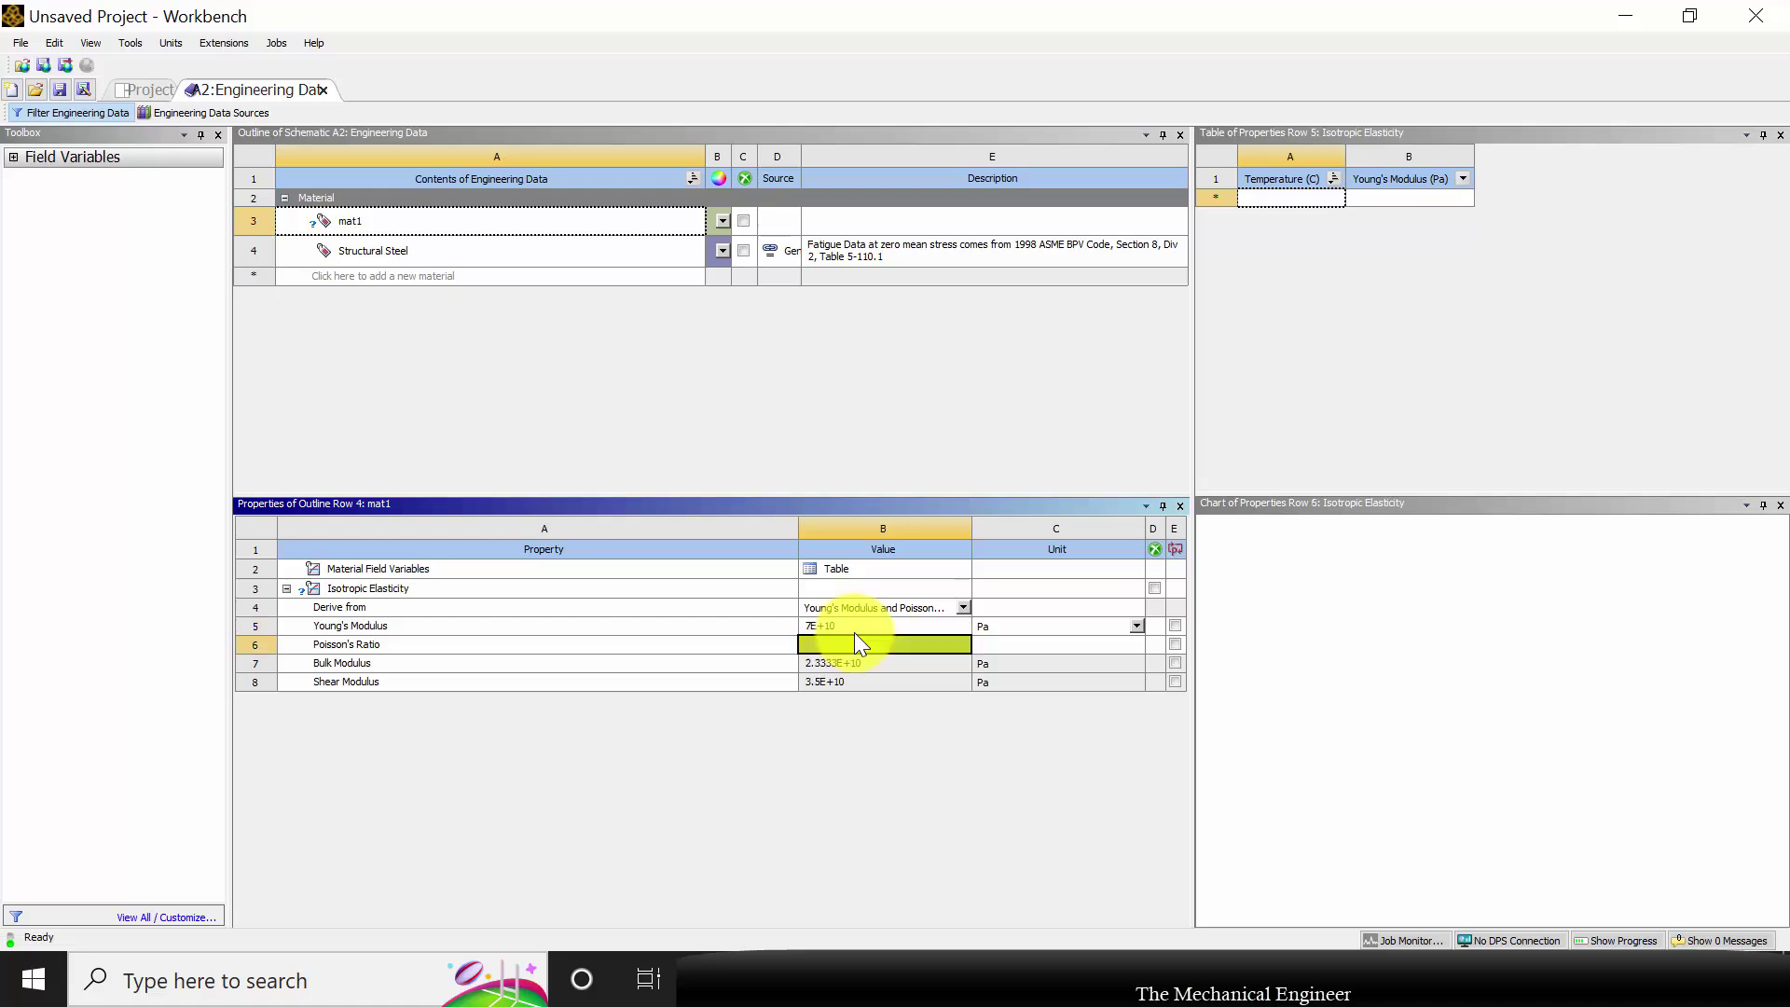
key("Return")
type("0.")
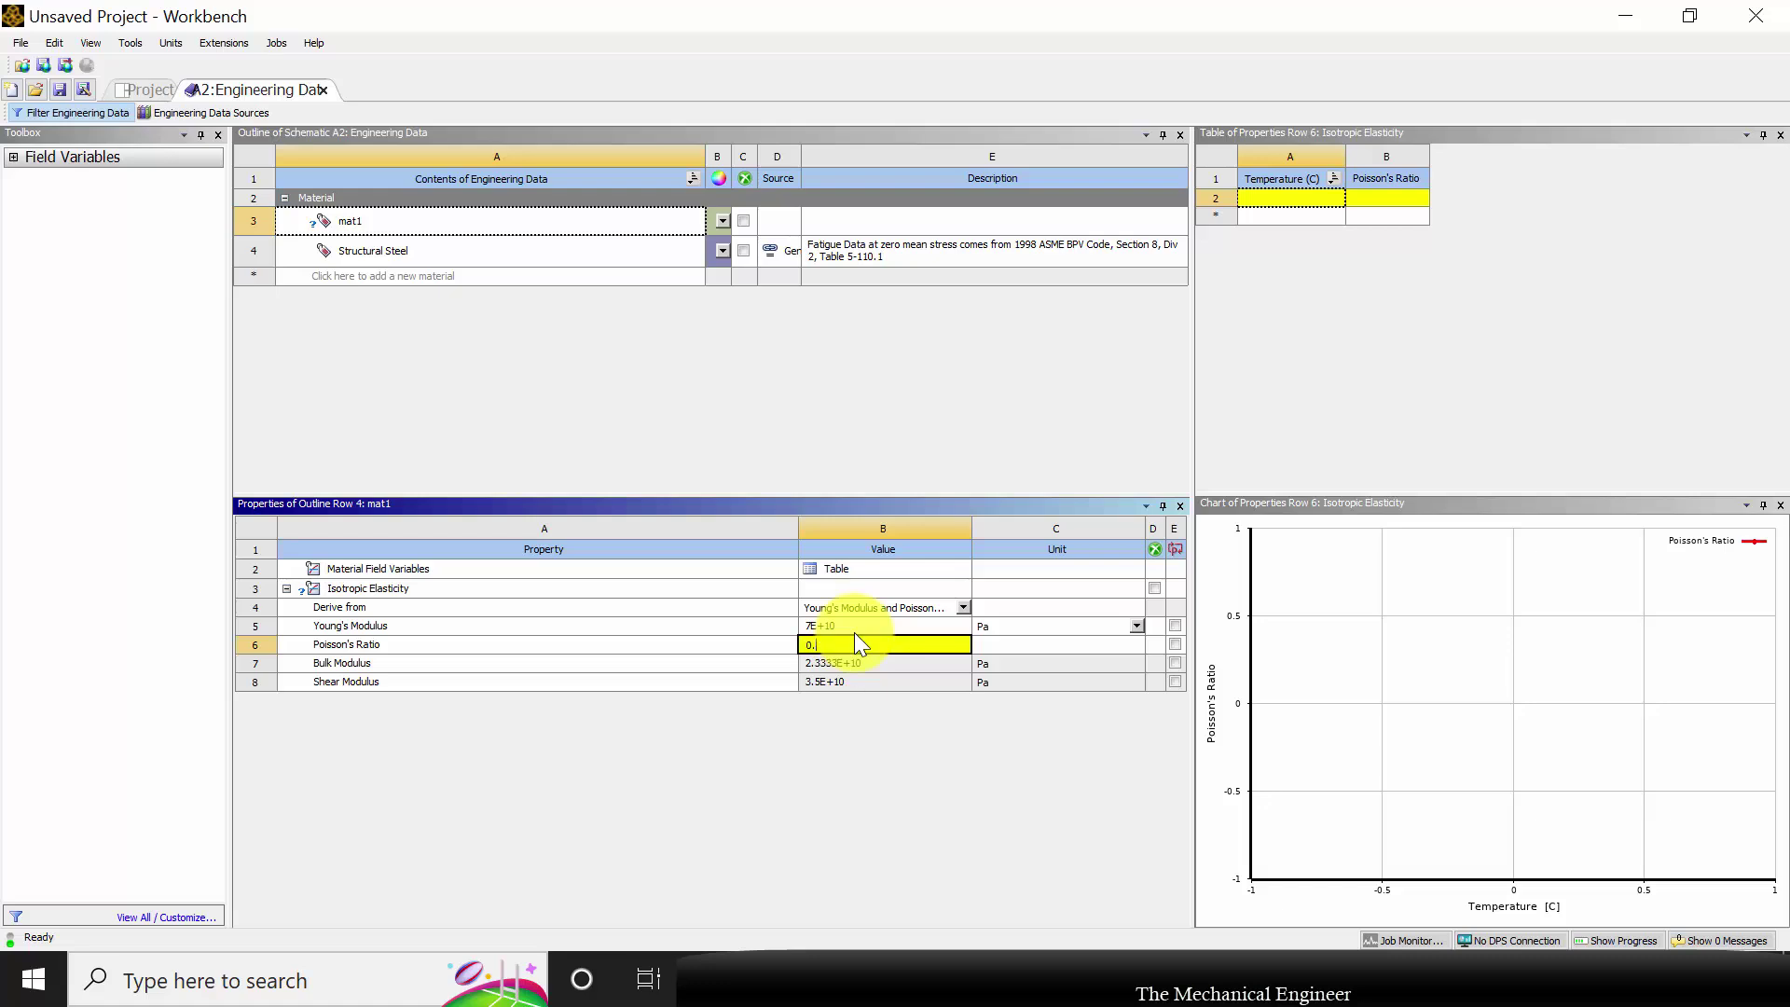
type("3")
key("Return")
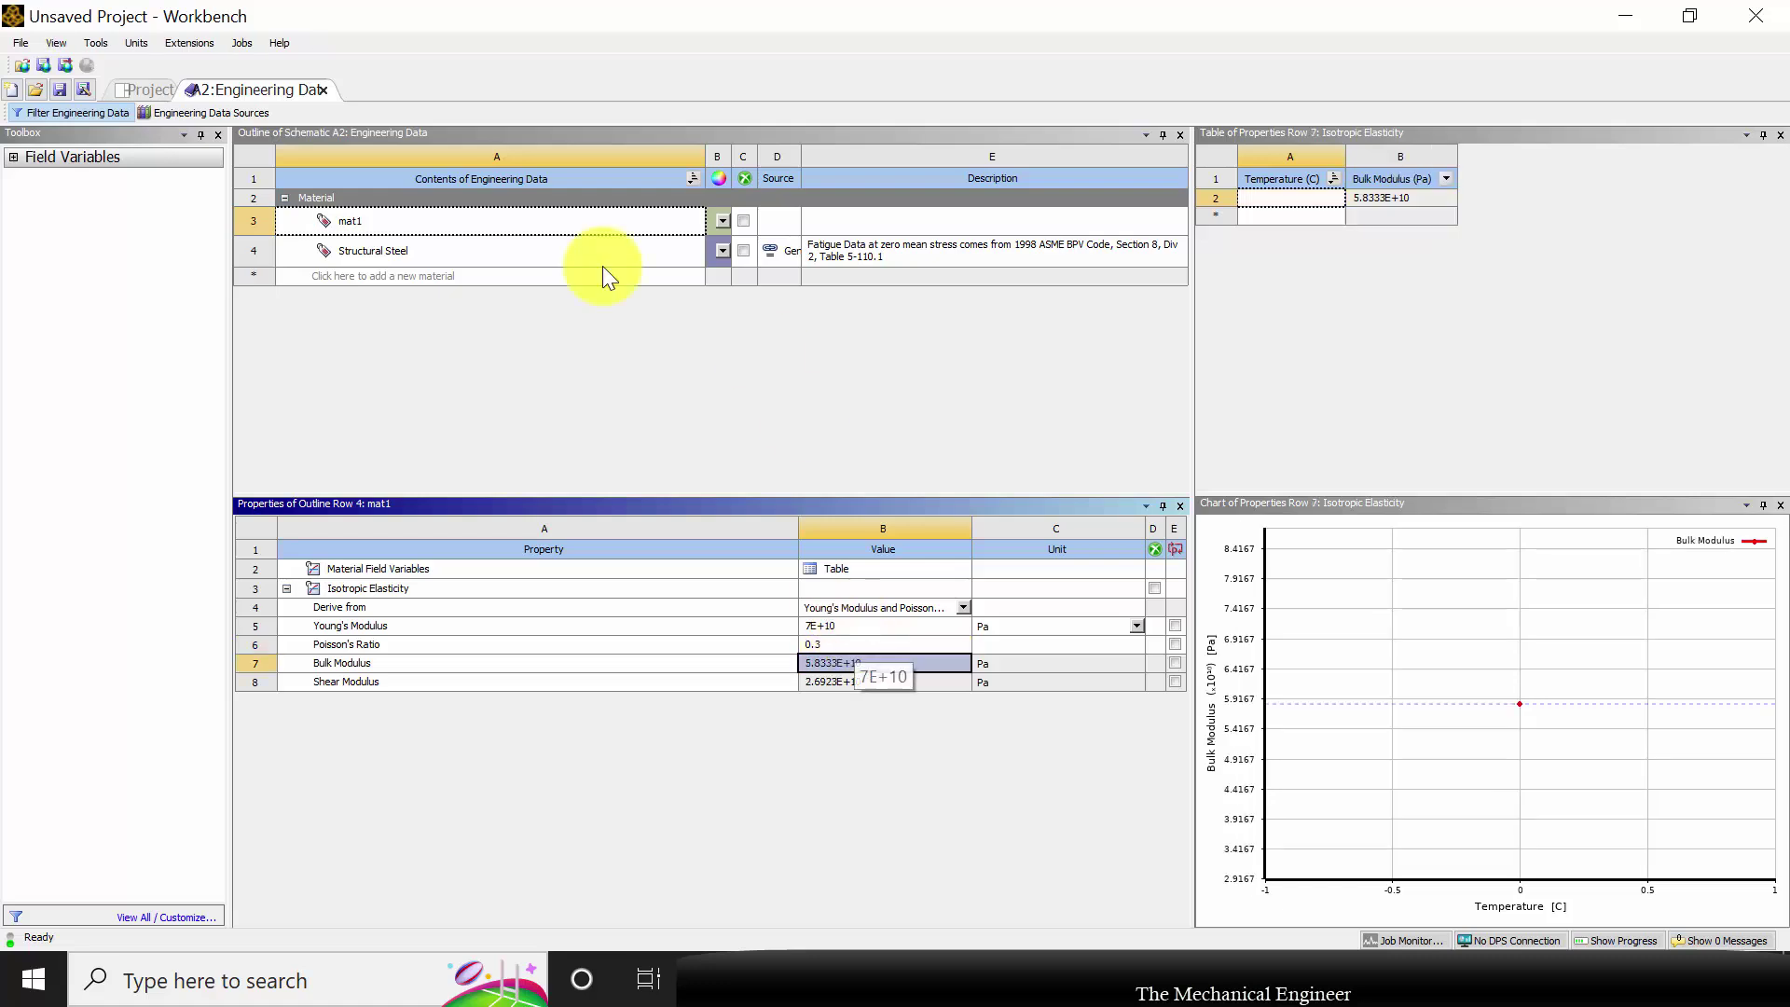
Create a second material named mat2 and give it the Isotropic Elasticity property
left_click(428, 278)
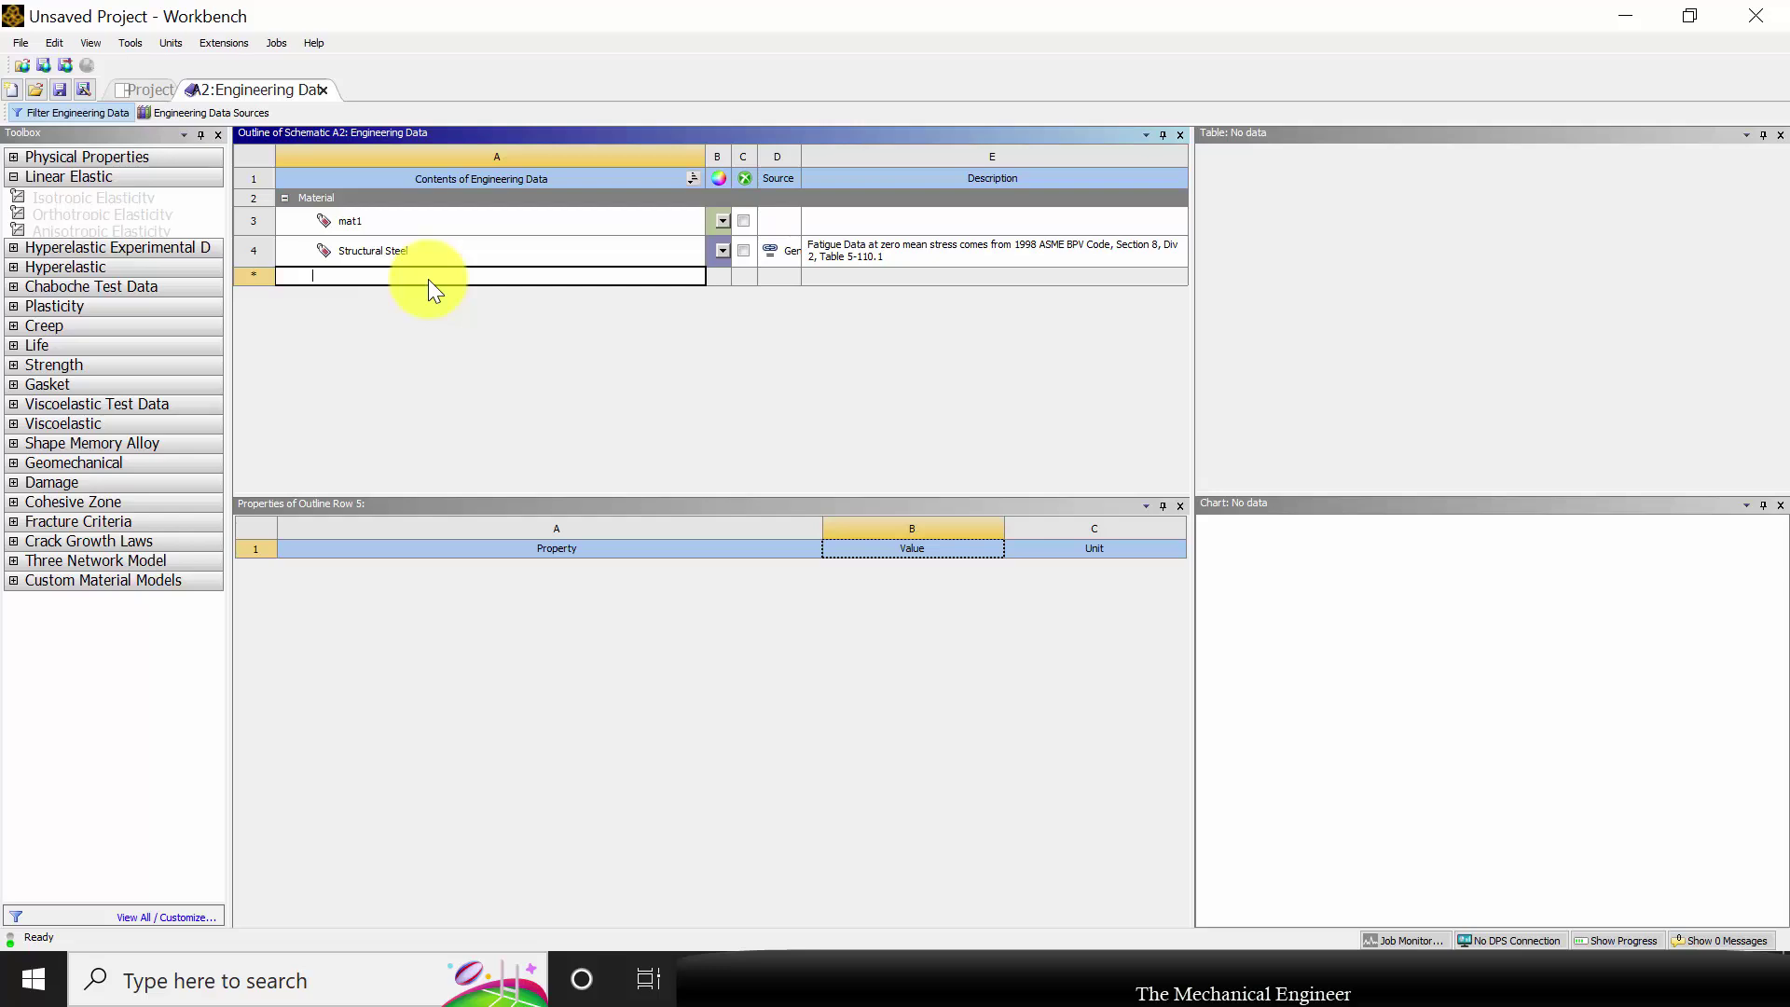
type("mat2")
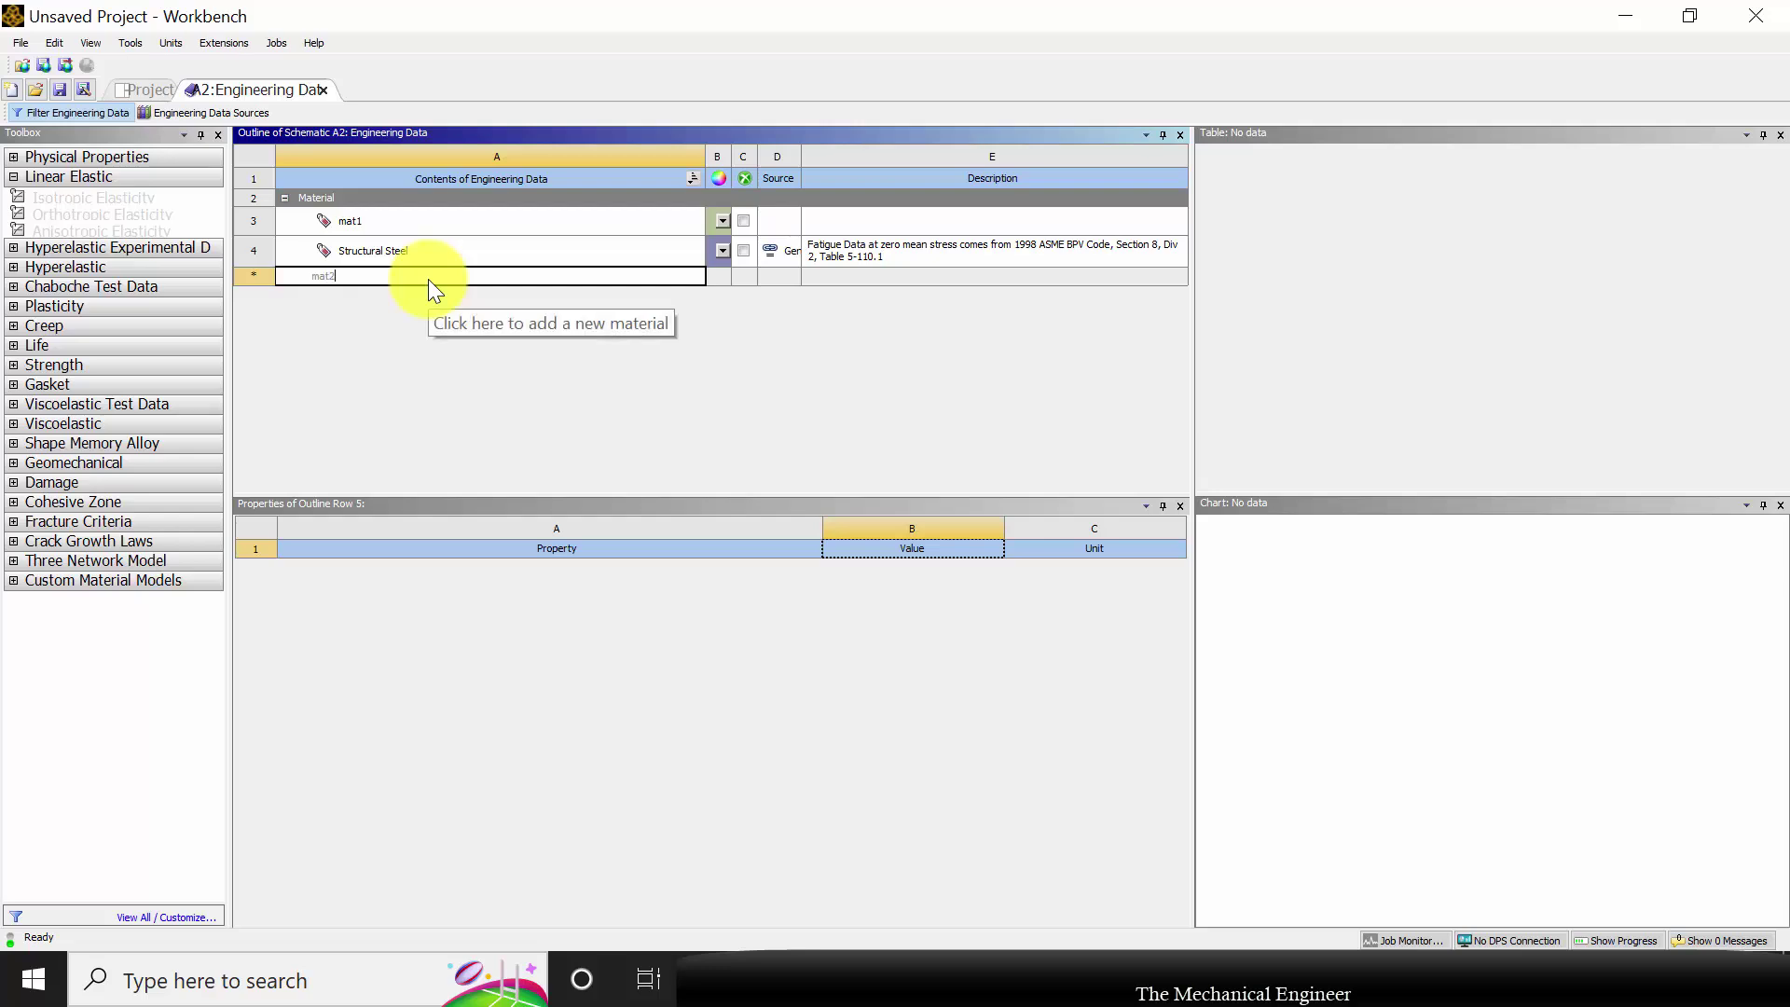
key("Return")
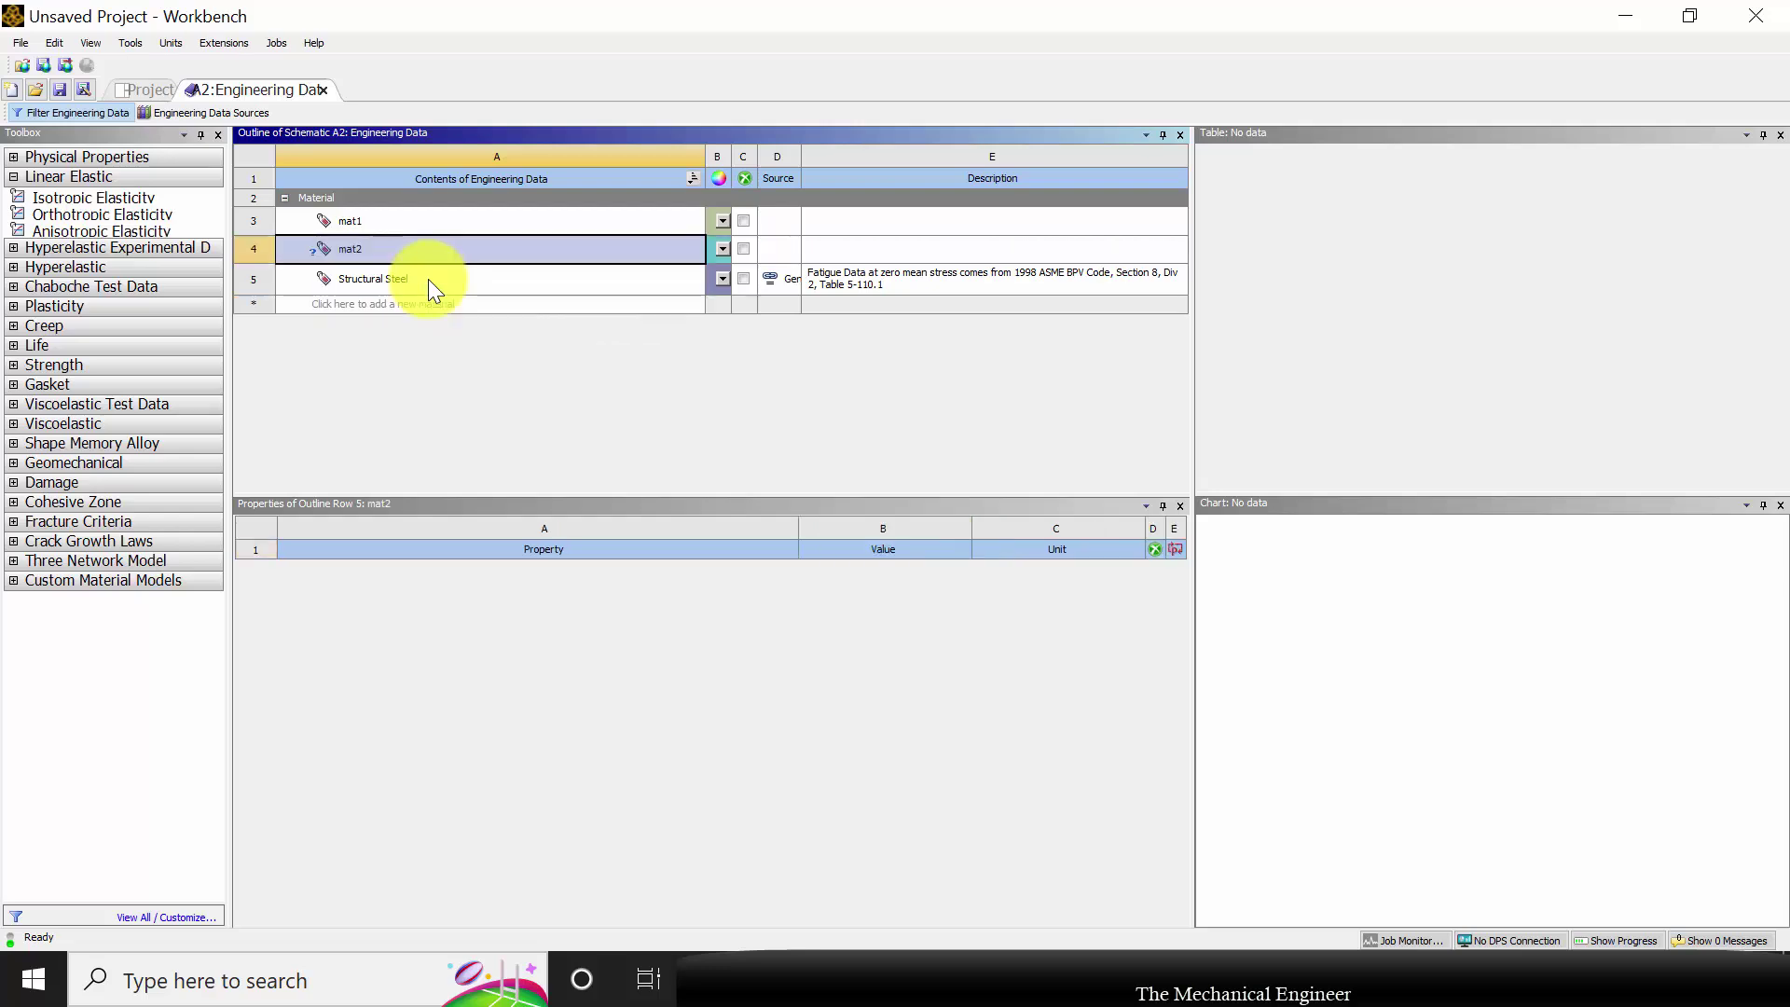
left_click_drag(82, 200, 313, 248)
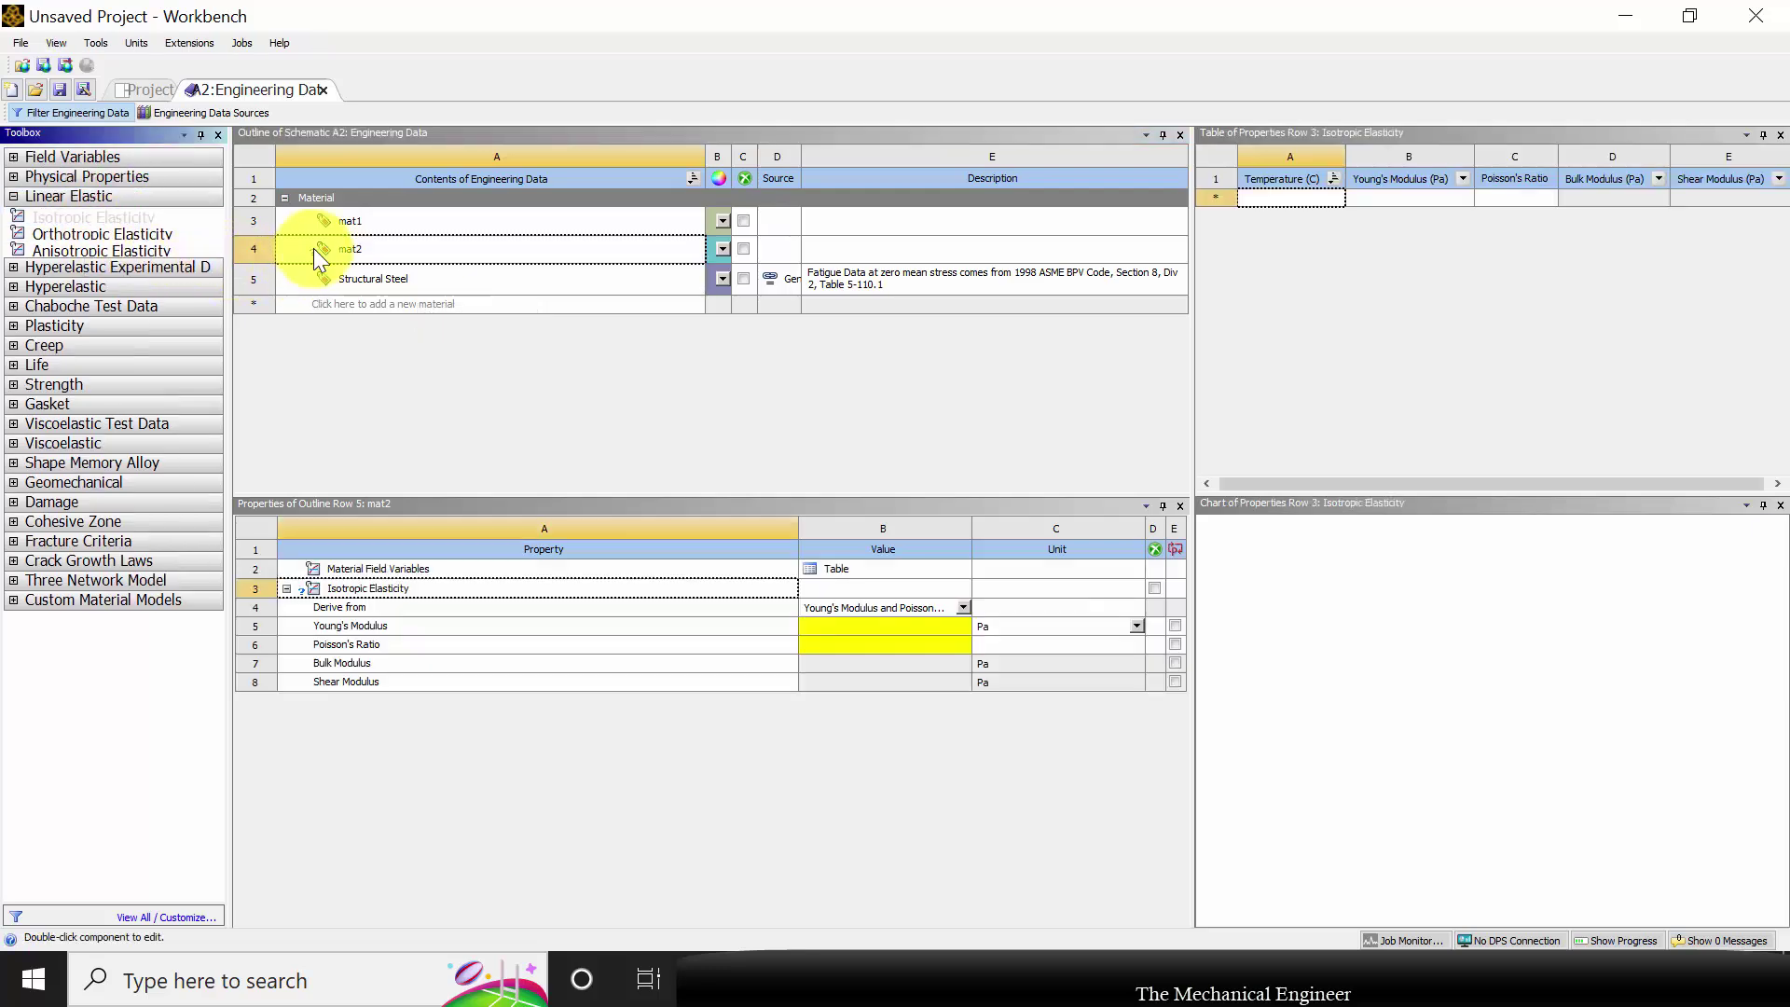
Set mat2's Young's Modulus to 200e9 Pa and its Poisson's Ratio to 0.3
left_click(849, 626)
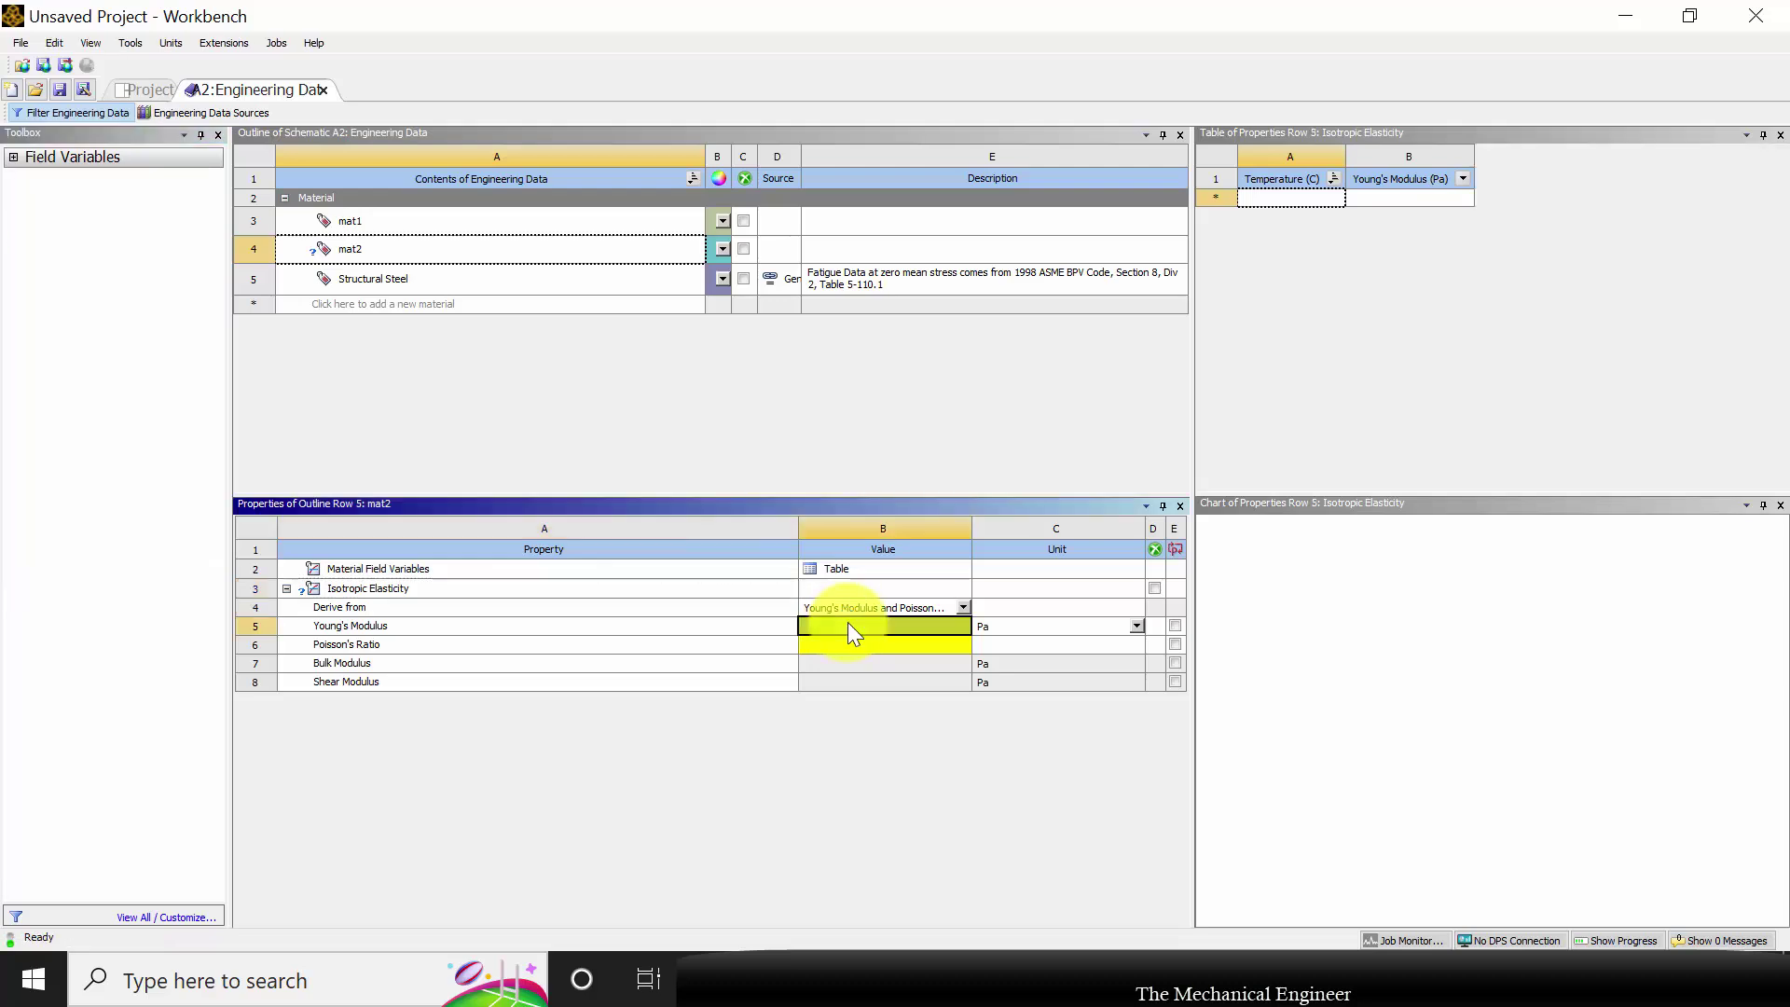
type("200e9")
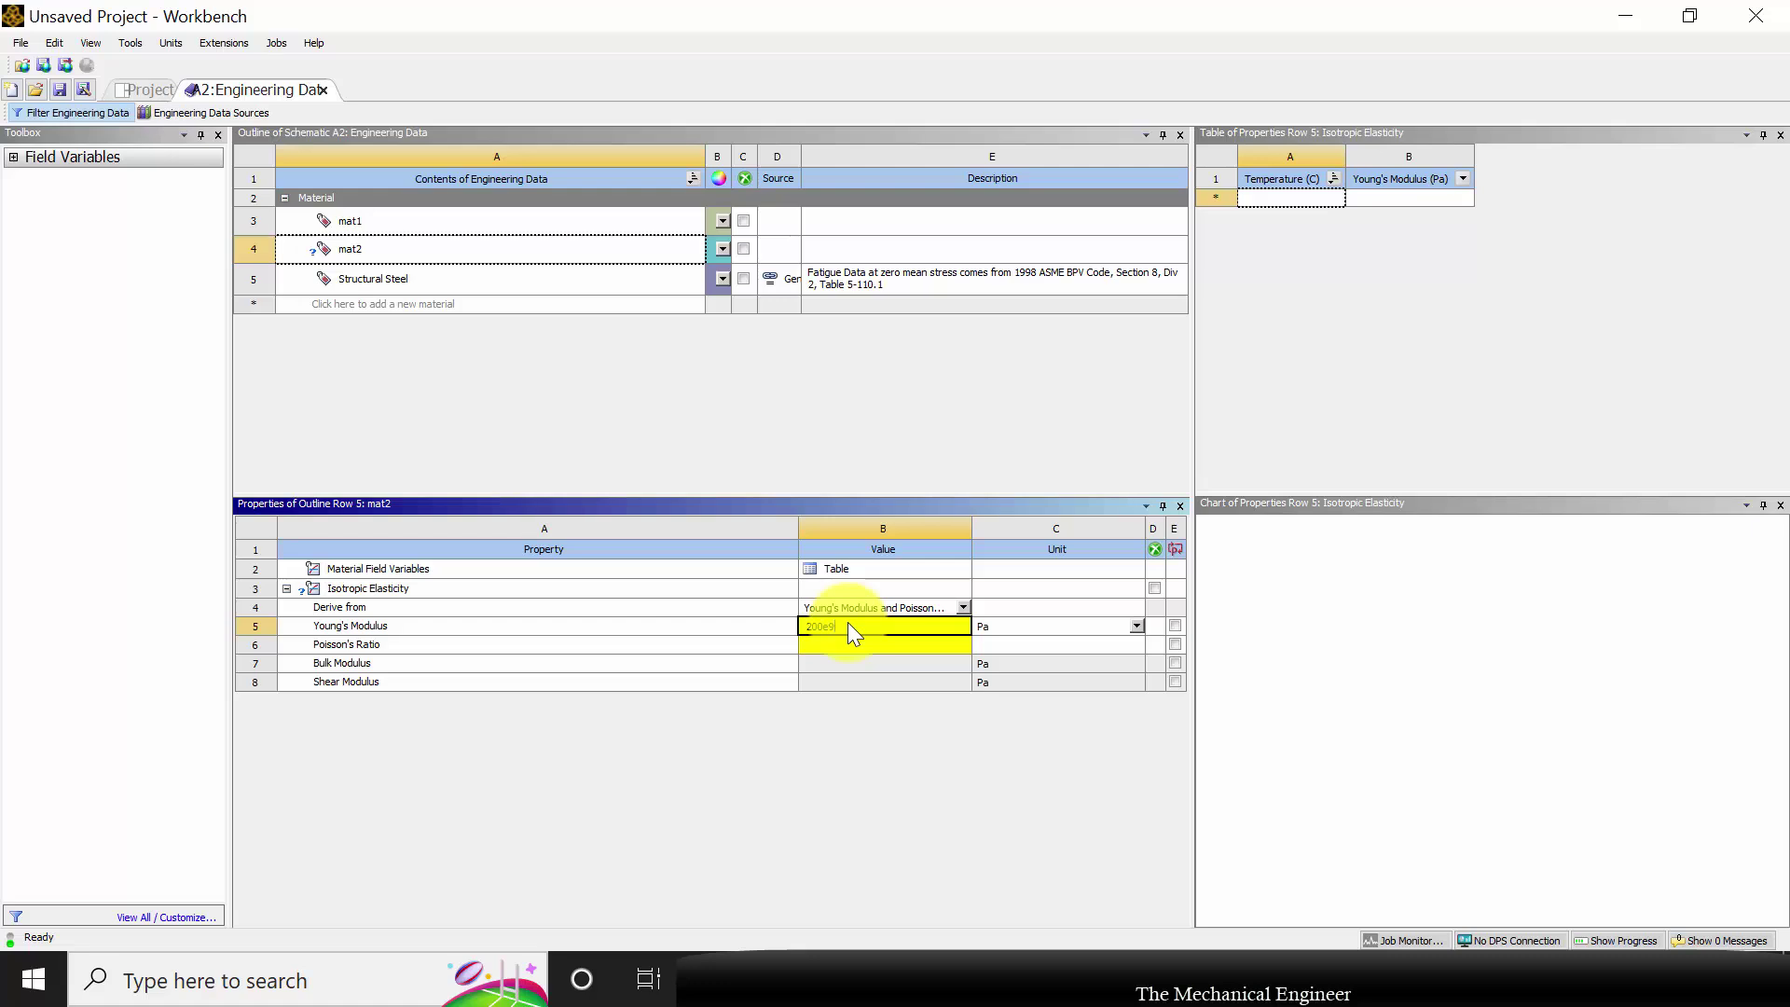
key("Return")
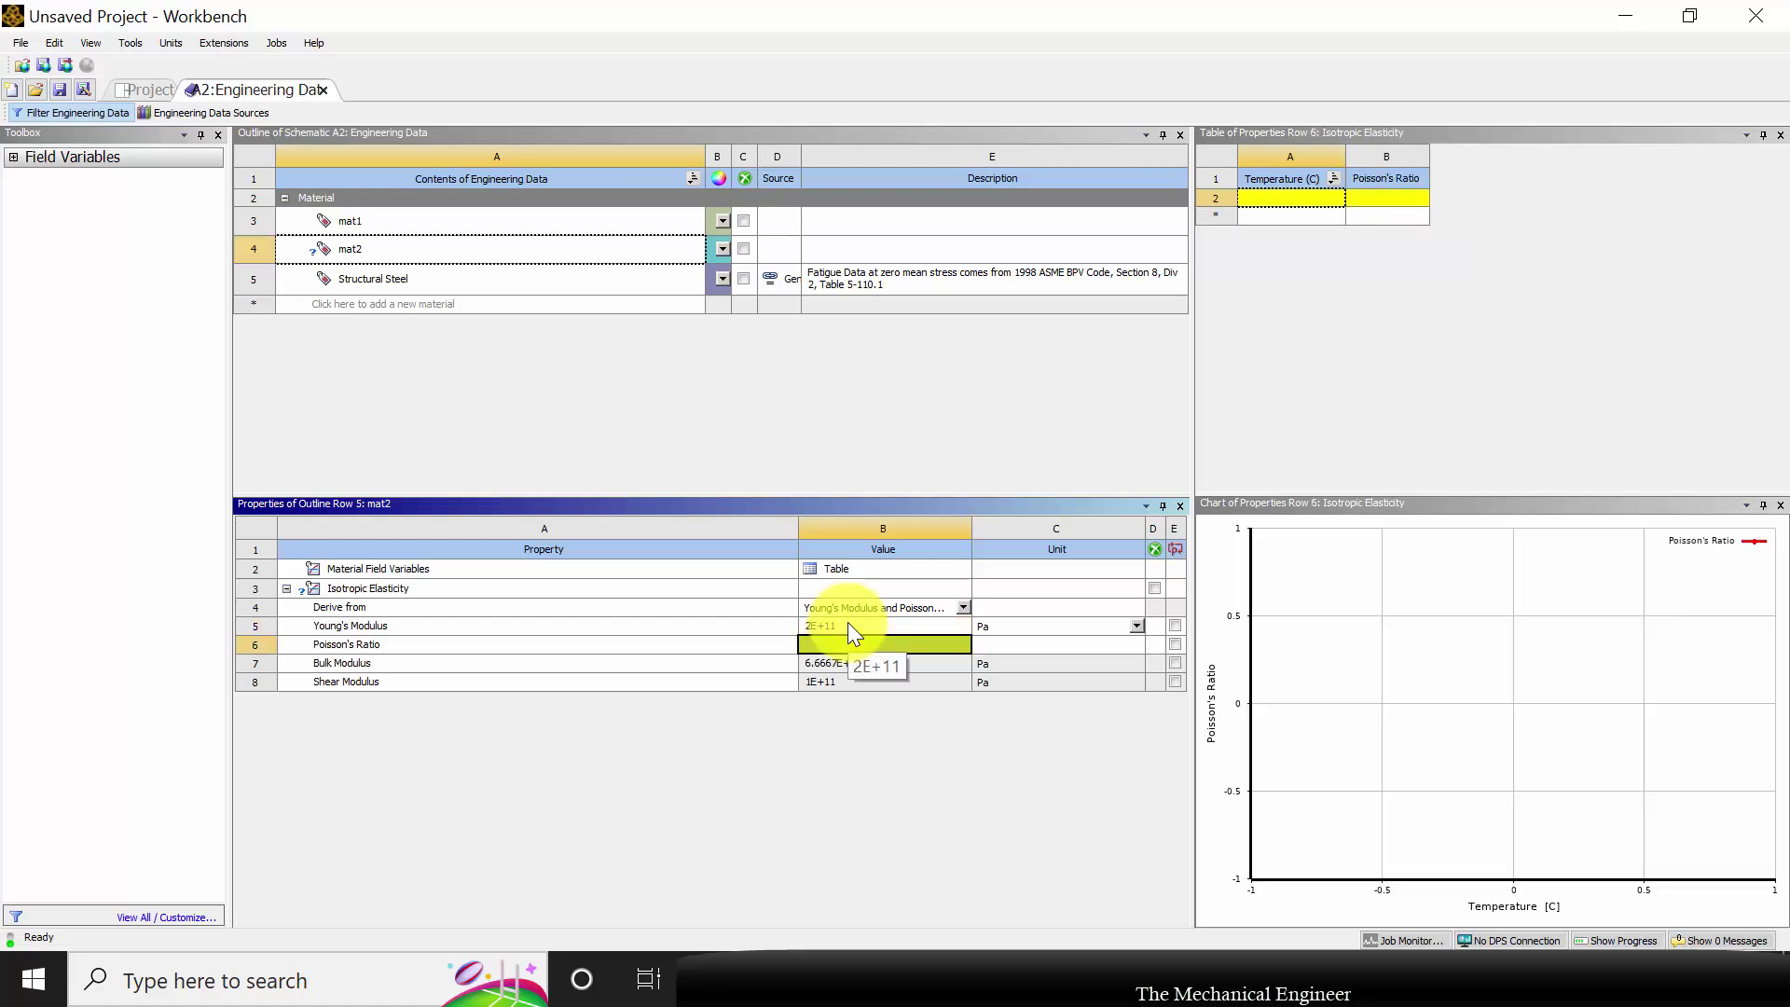
type("0.3")
key("Return")
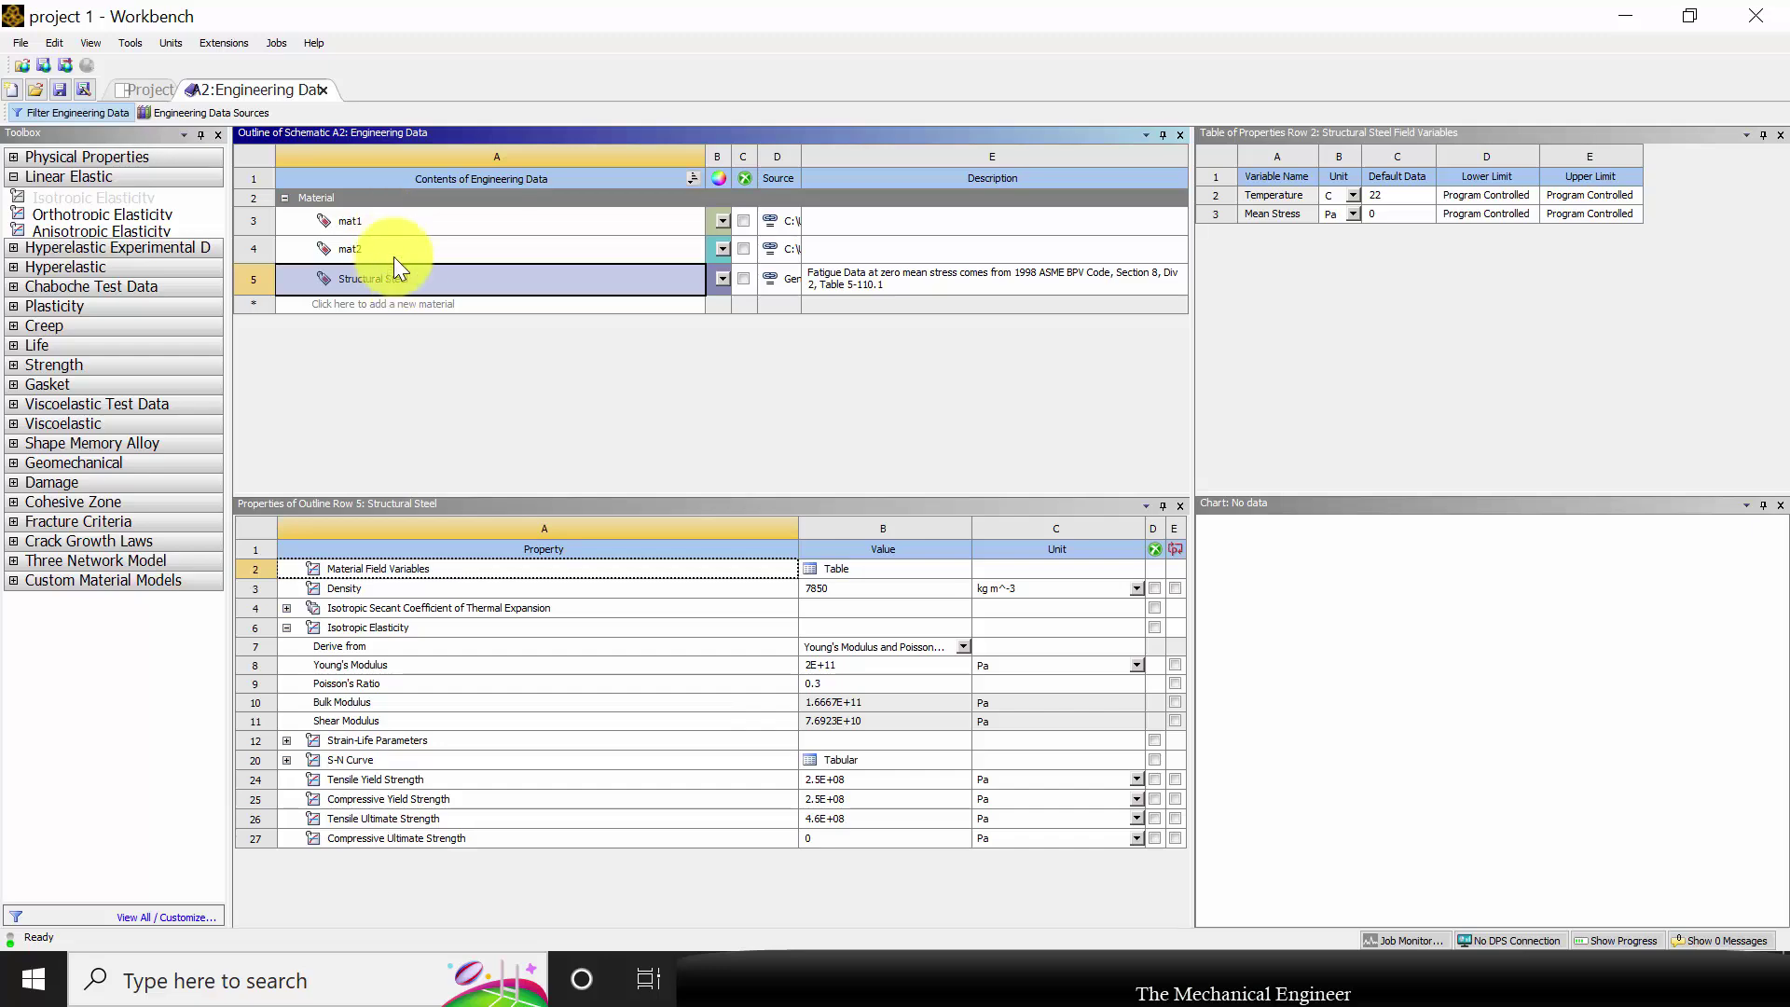
Return to the project schematic and start a new DesignModeler geometry for the Static Structural system
left_click(149, 92)
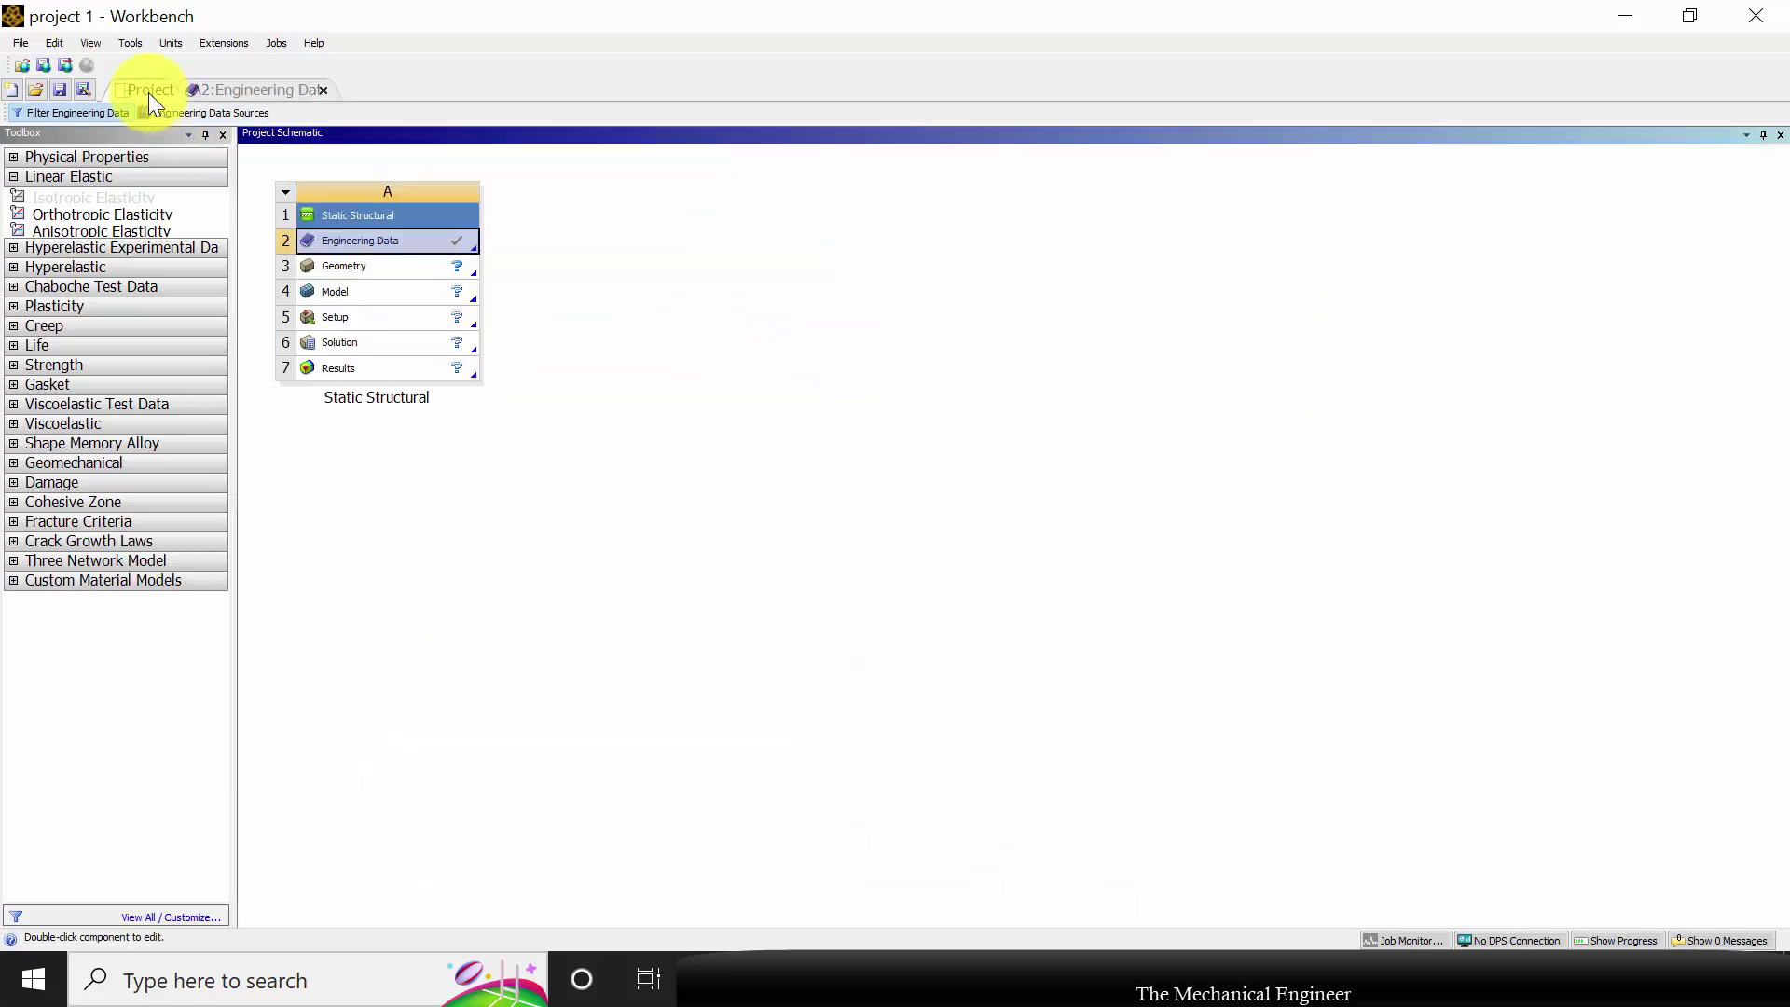
left_click(387, 271)
right_click(384, 269)
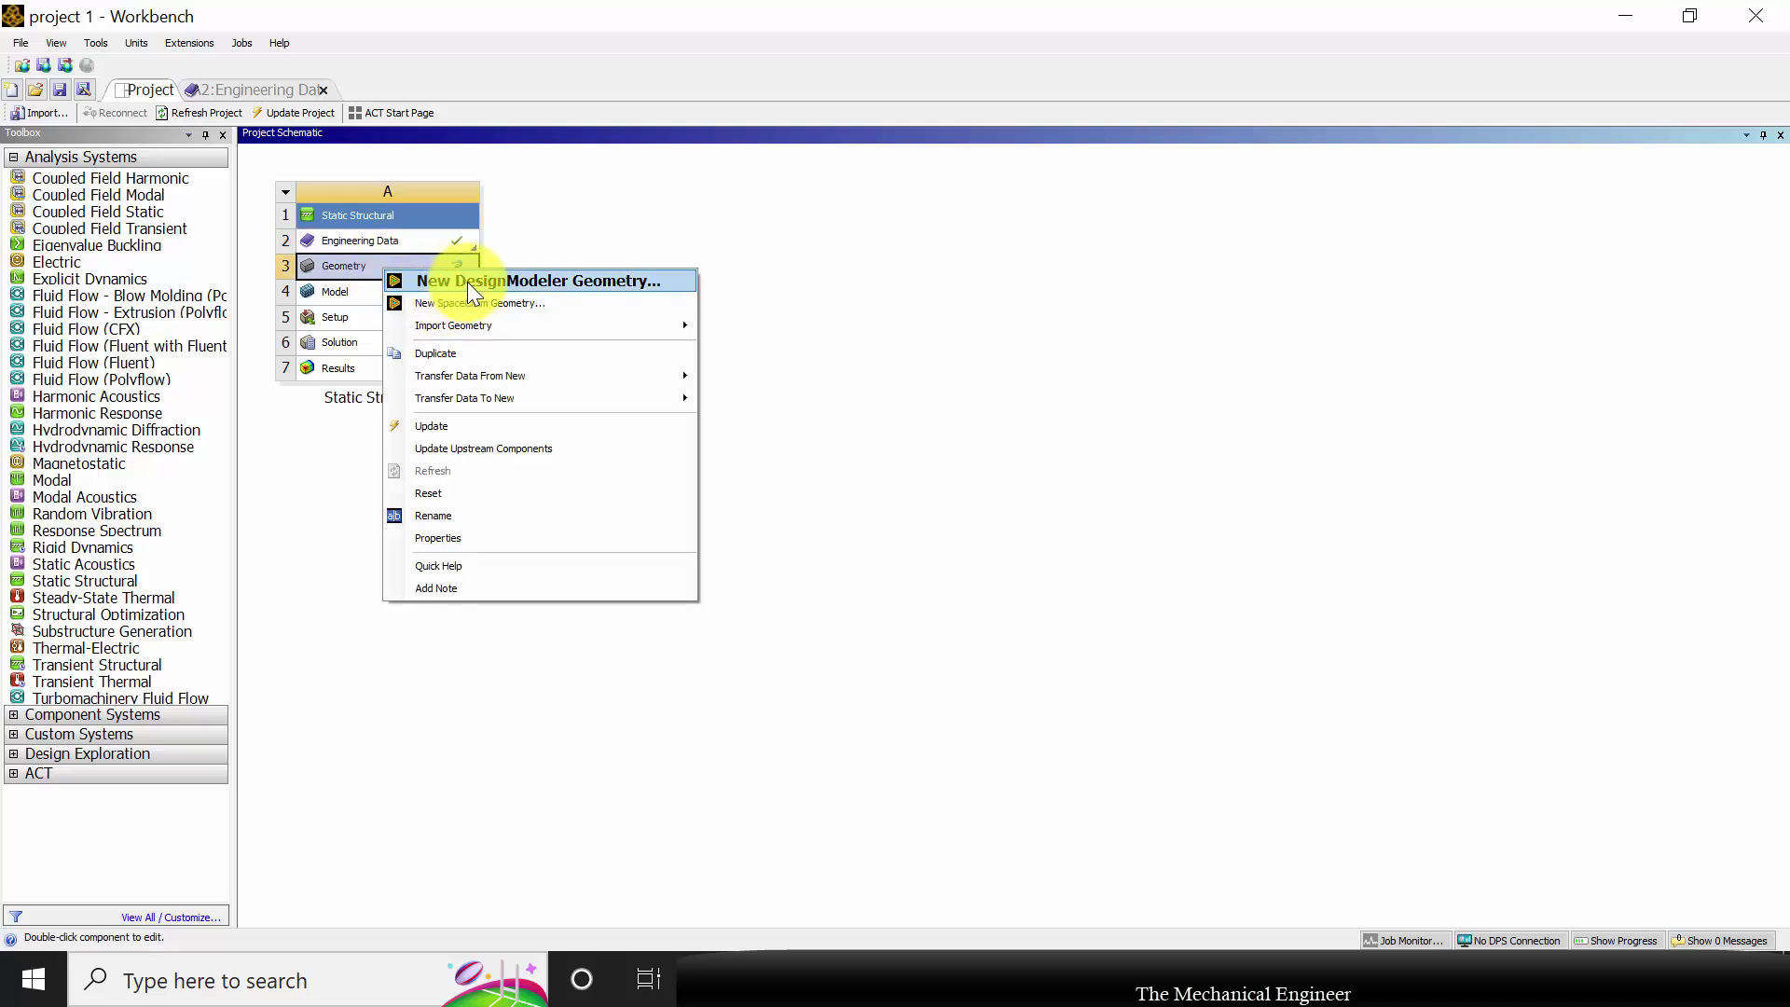
left_click(467, 281)
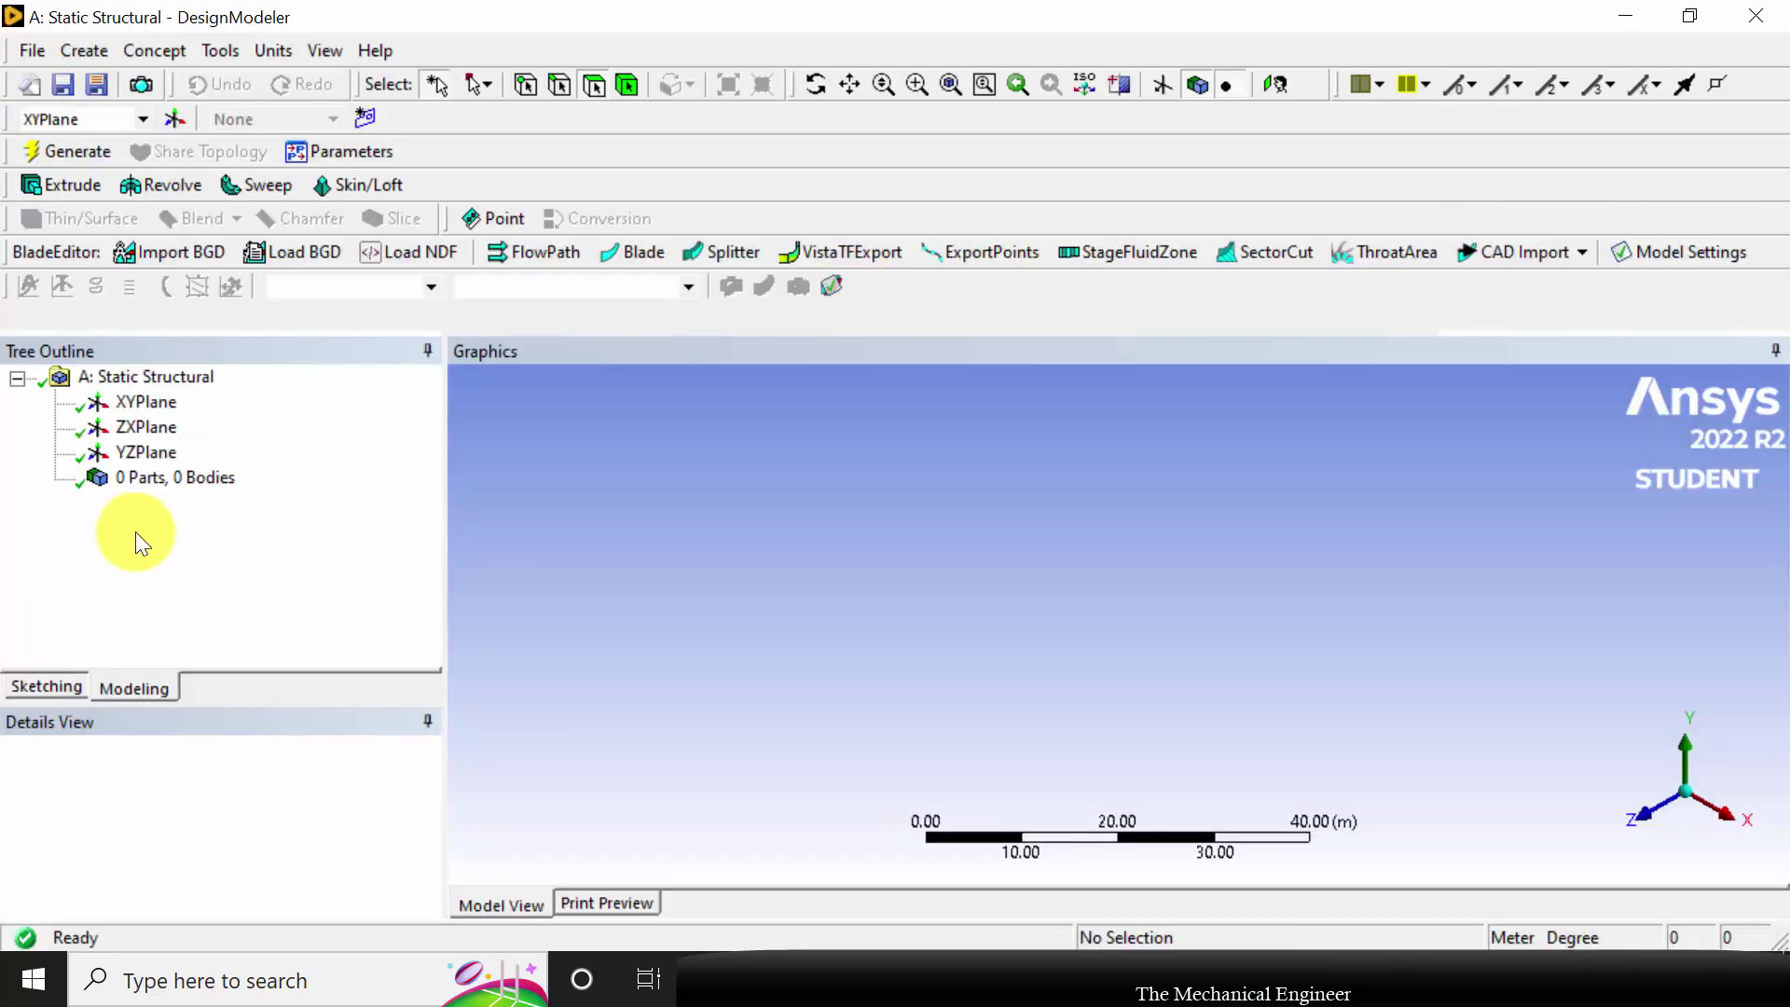
Look straight at the XYPlane and change the length unit to Millimeter
left_click(146, 404)
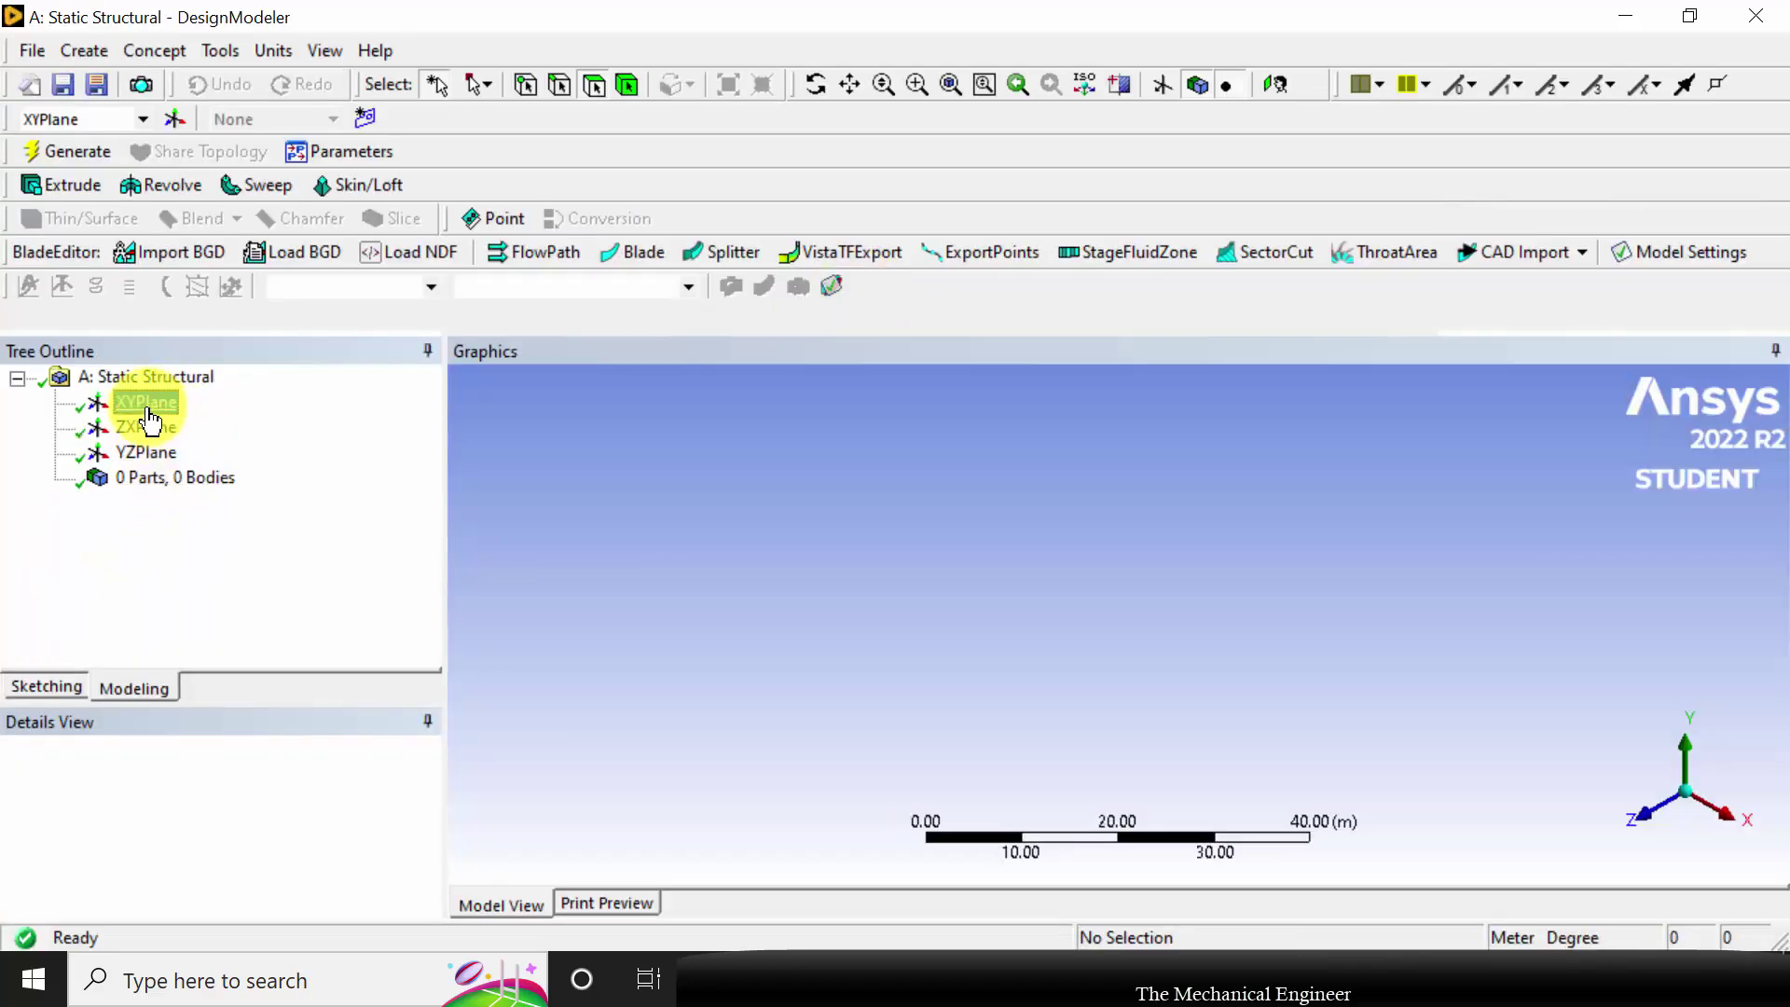
right_click(148, 414)
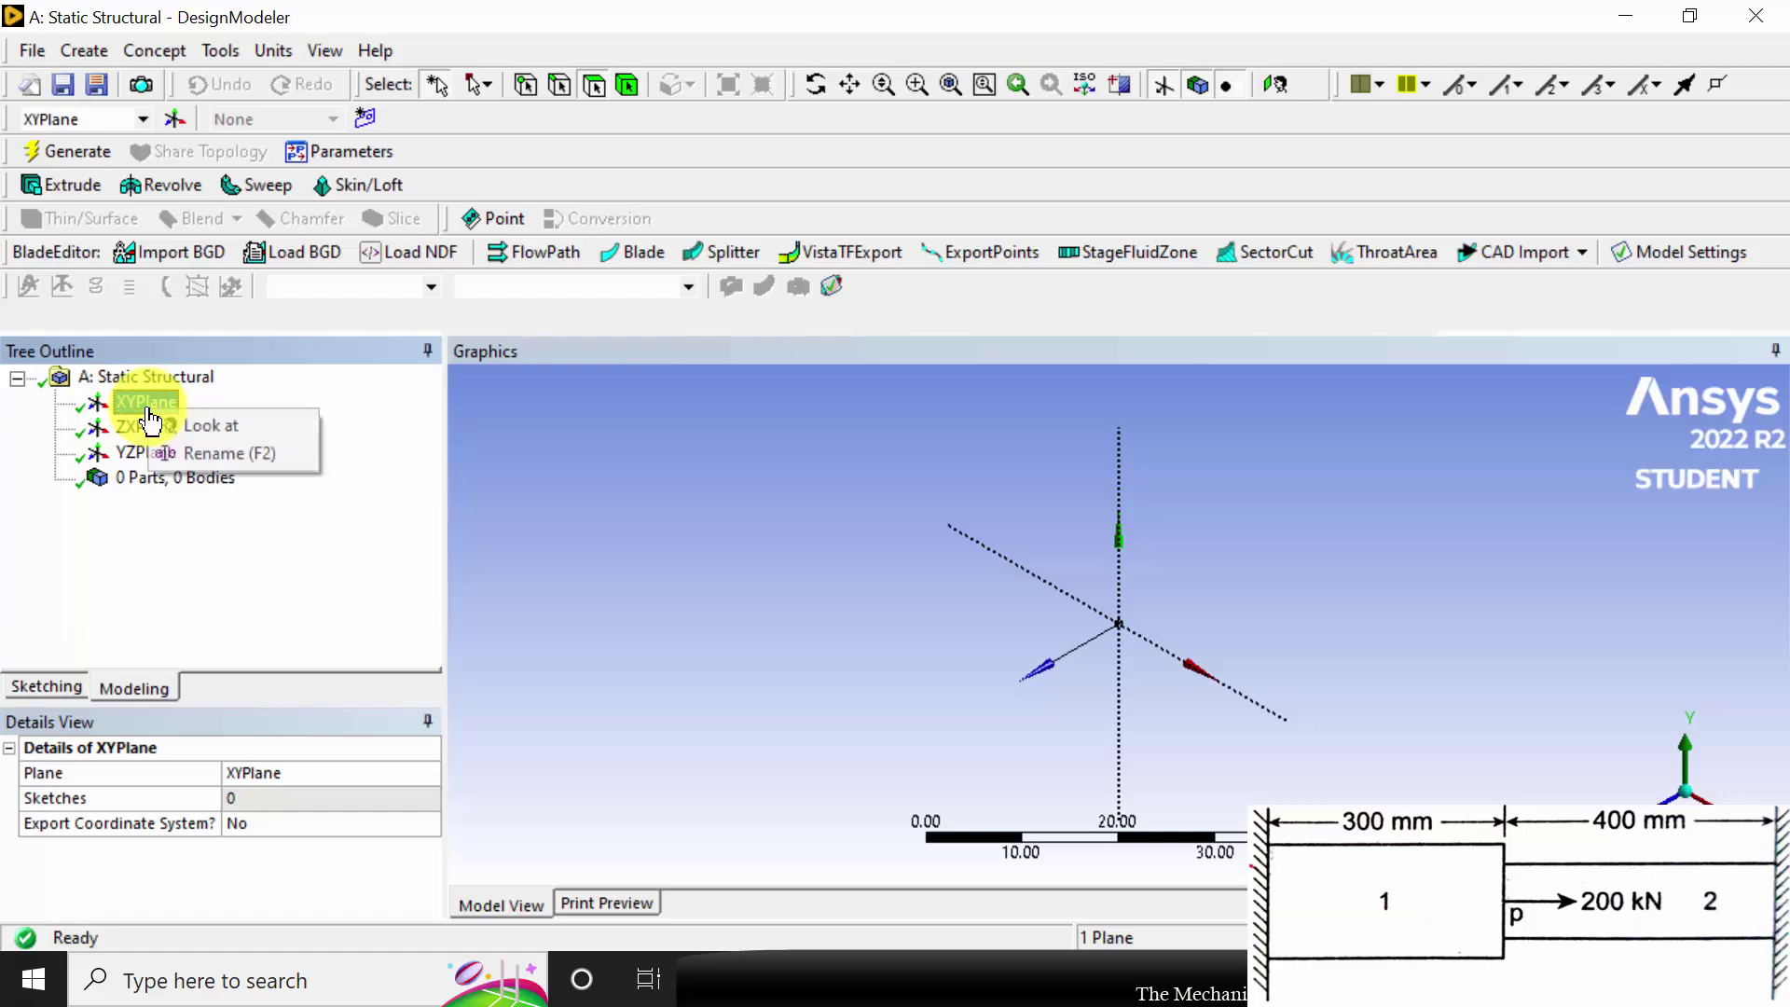
left_click(205, 423)
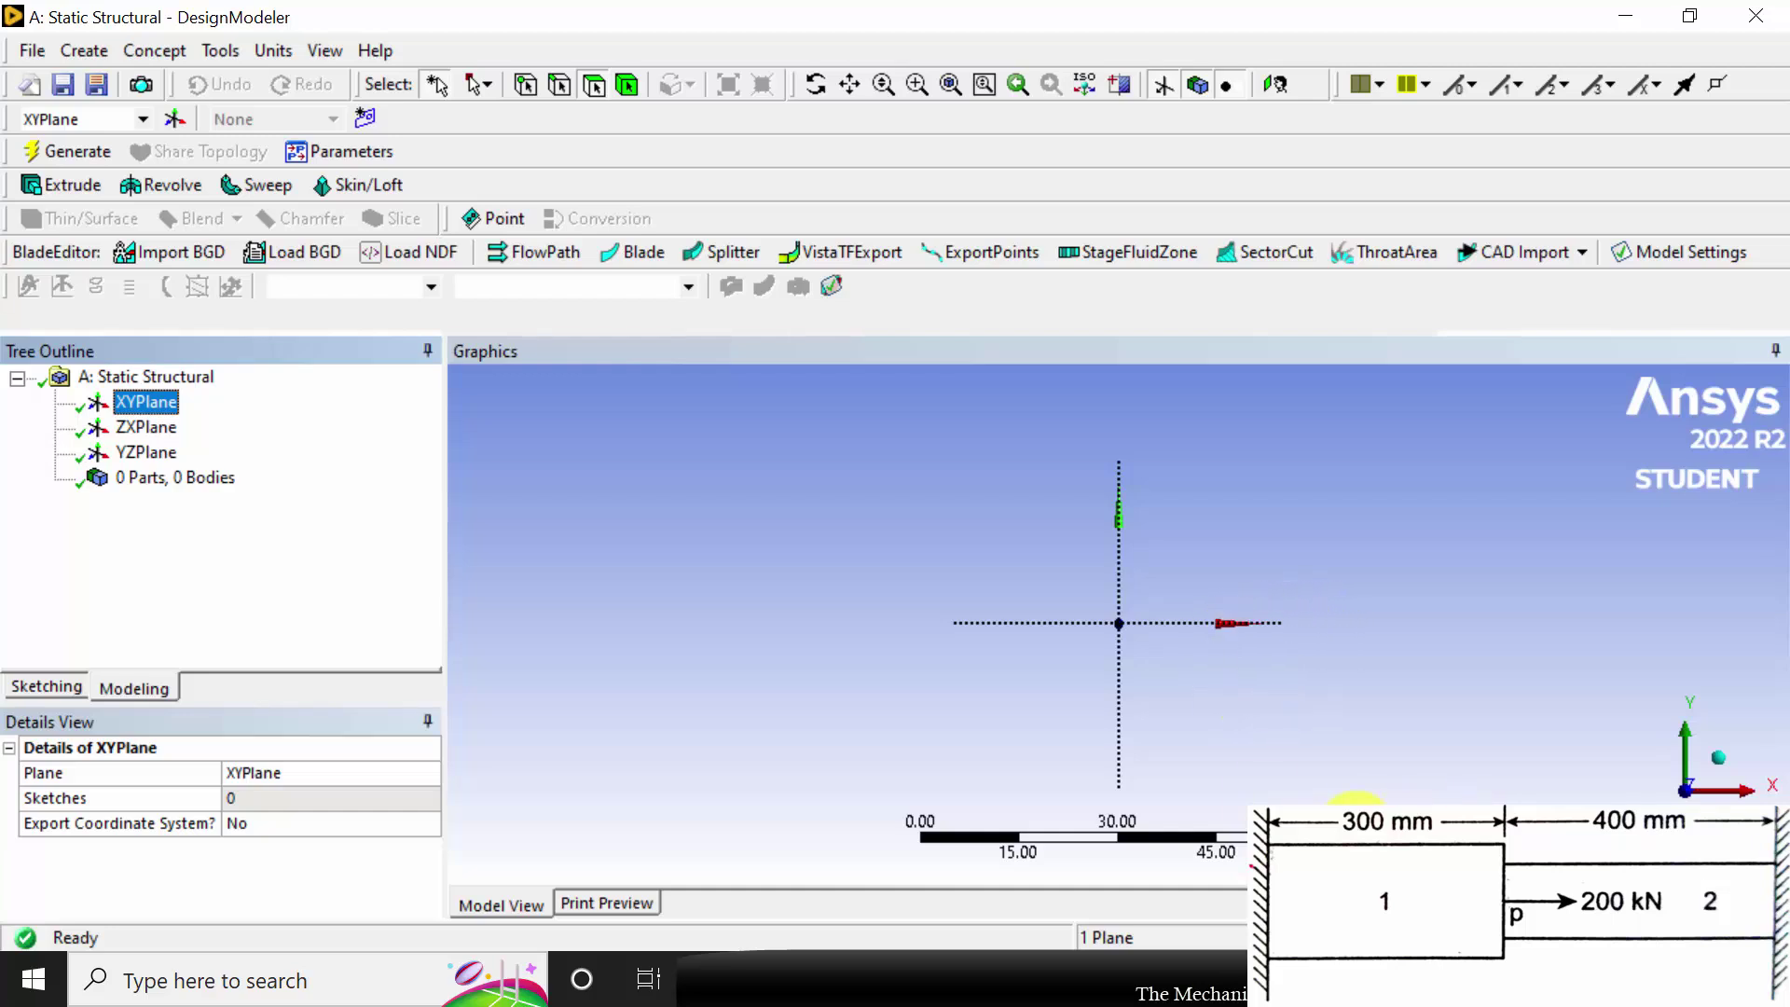
left_click(274, 51)
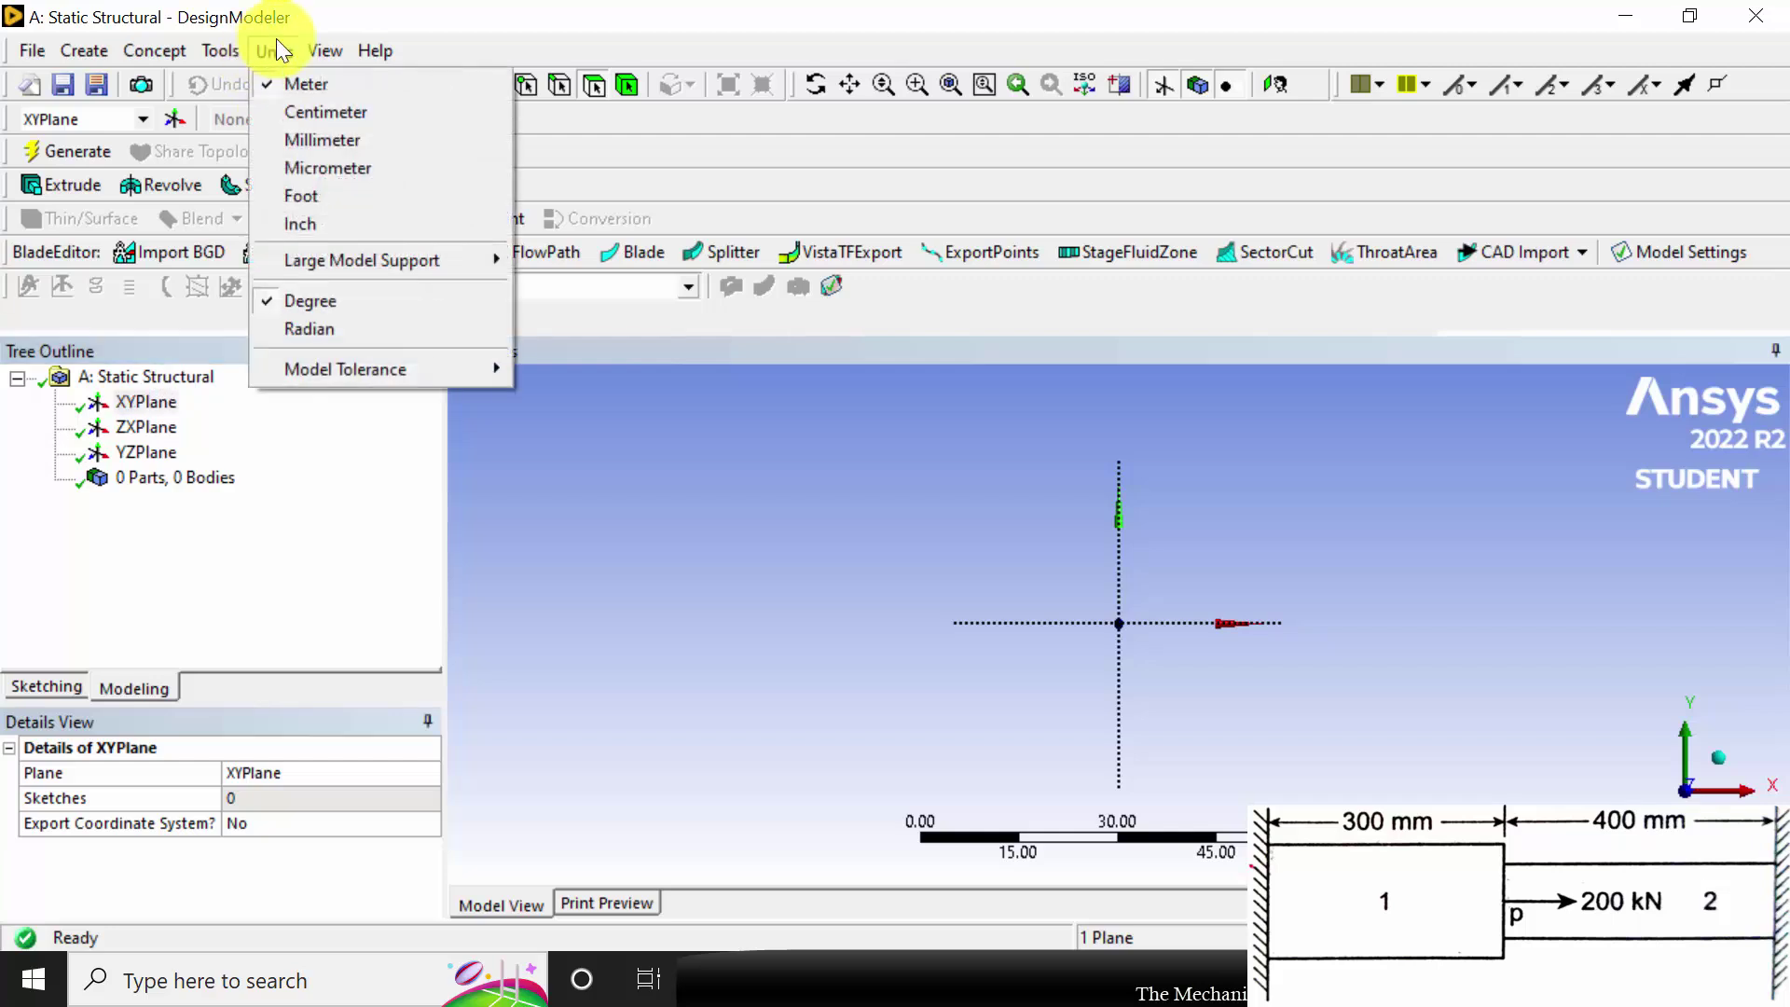
left_click(321, 142)
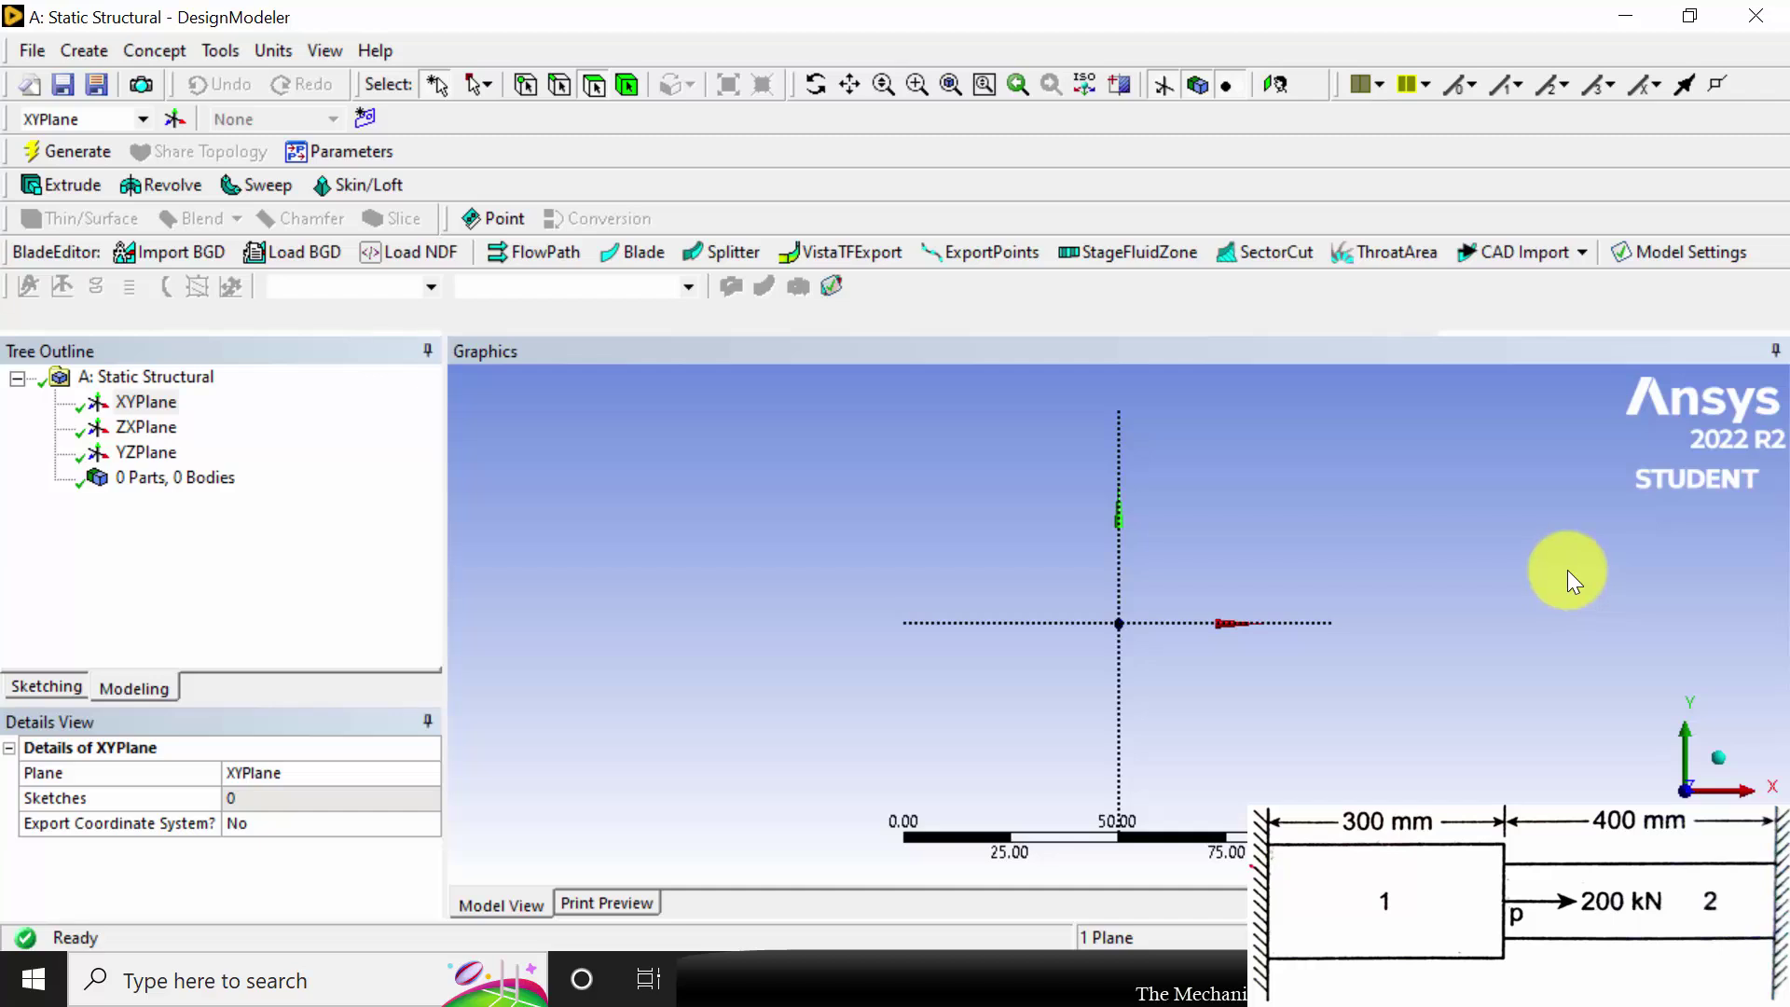
Sketch a horizontal line about 74 mm long on the XYPlane, from the origin along the positive X axis
left_click(51, 688)
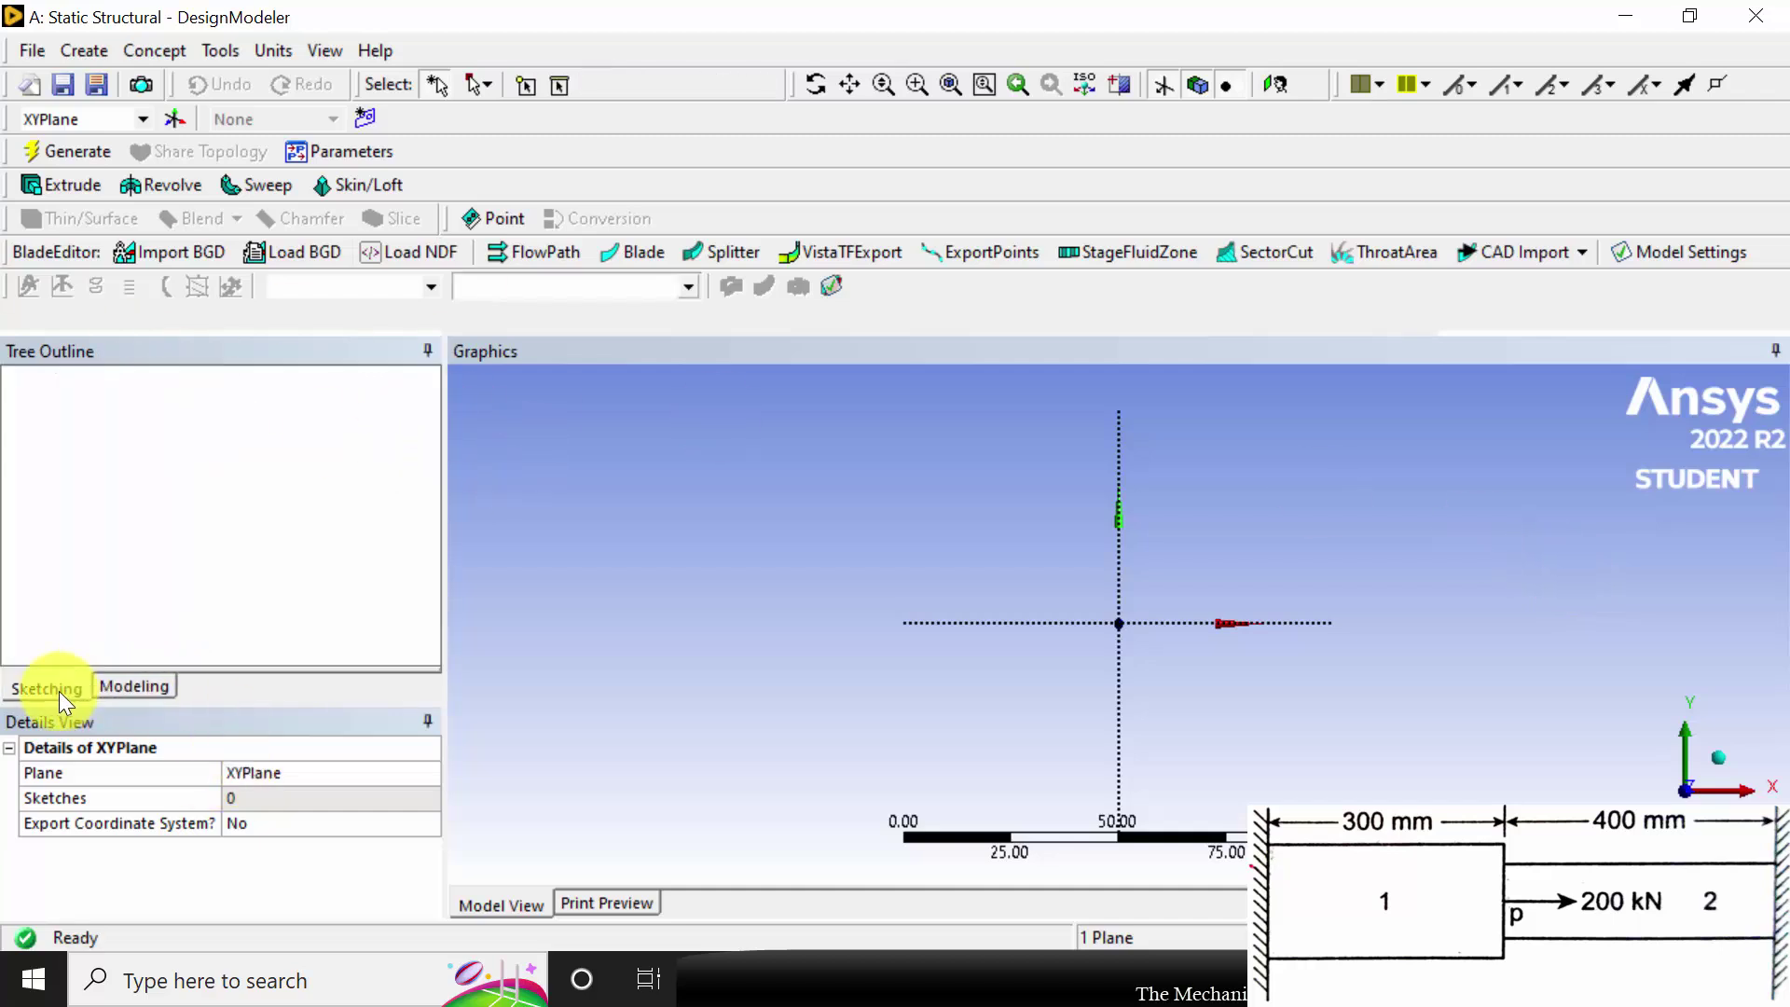
left_click(58, 412)
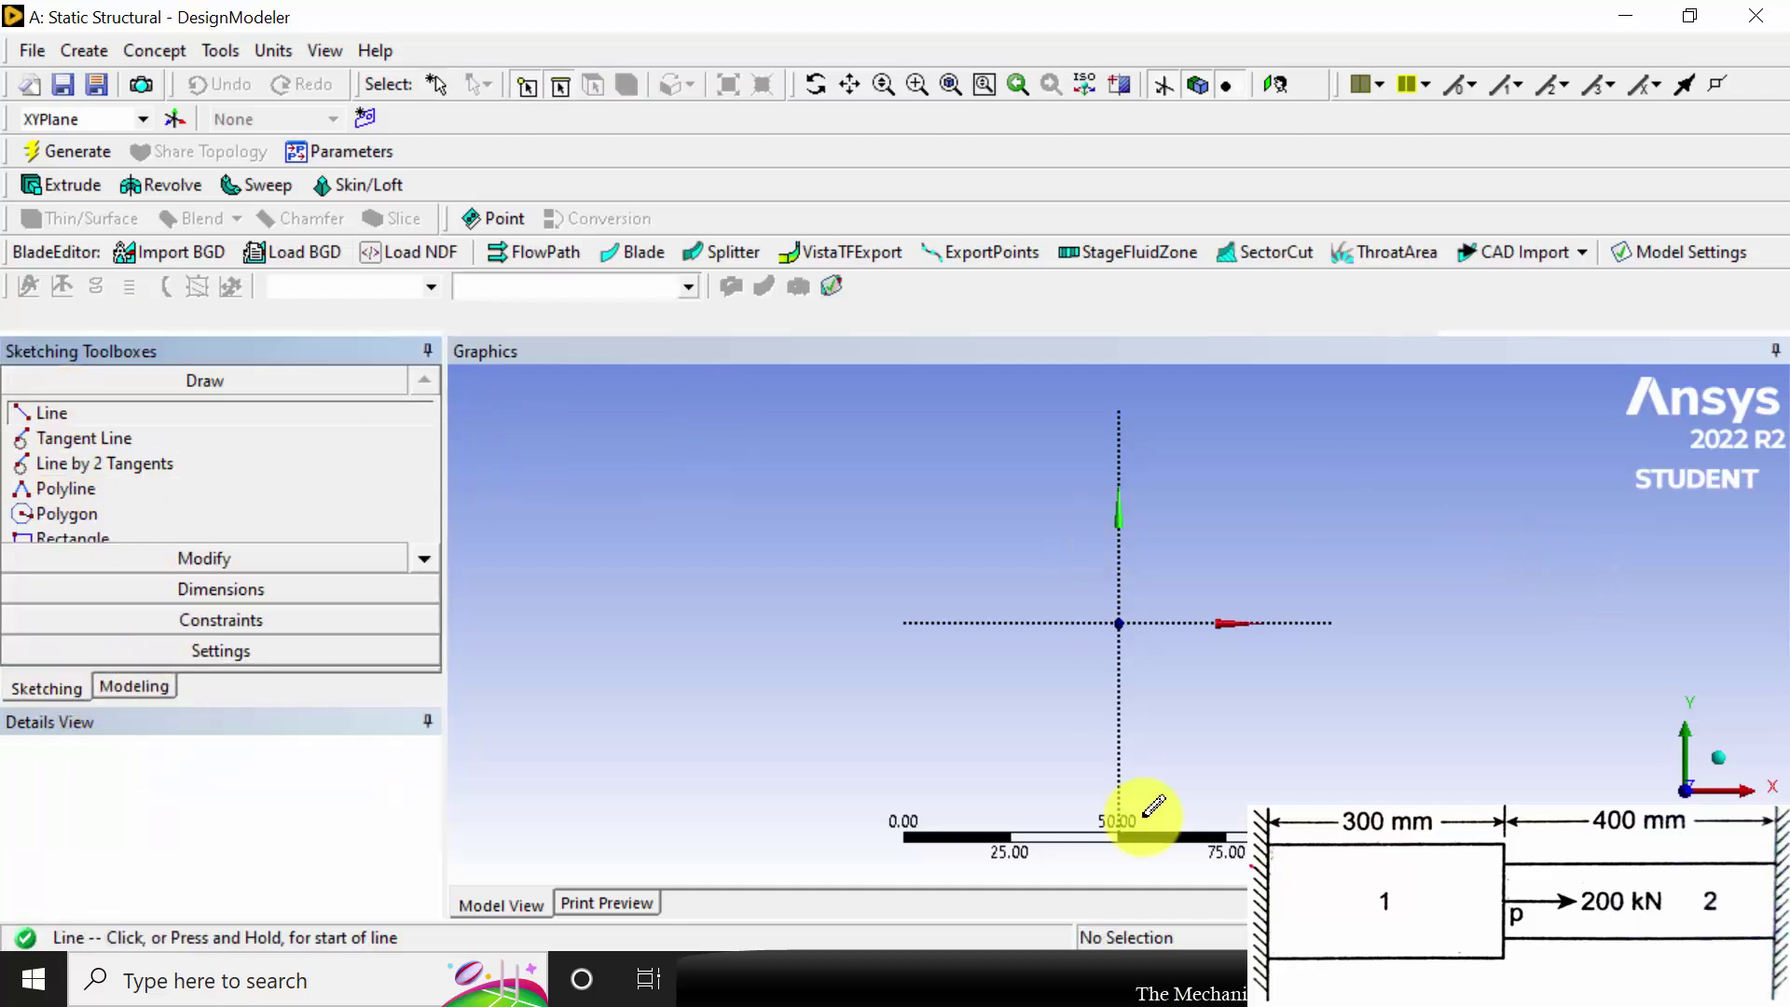
left_click(1120, 622)
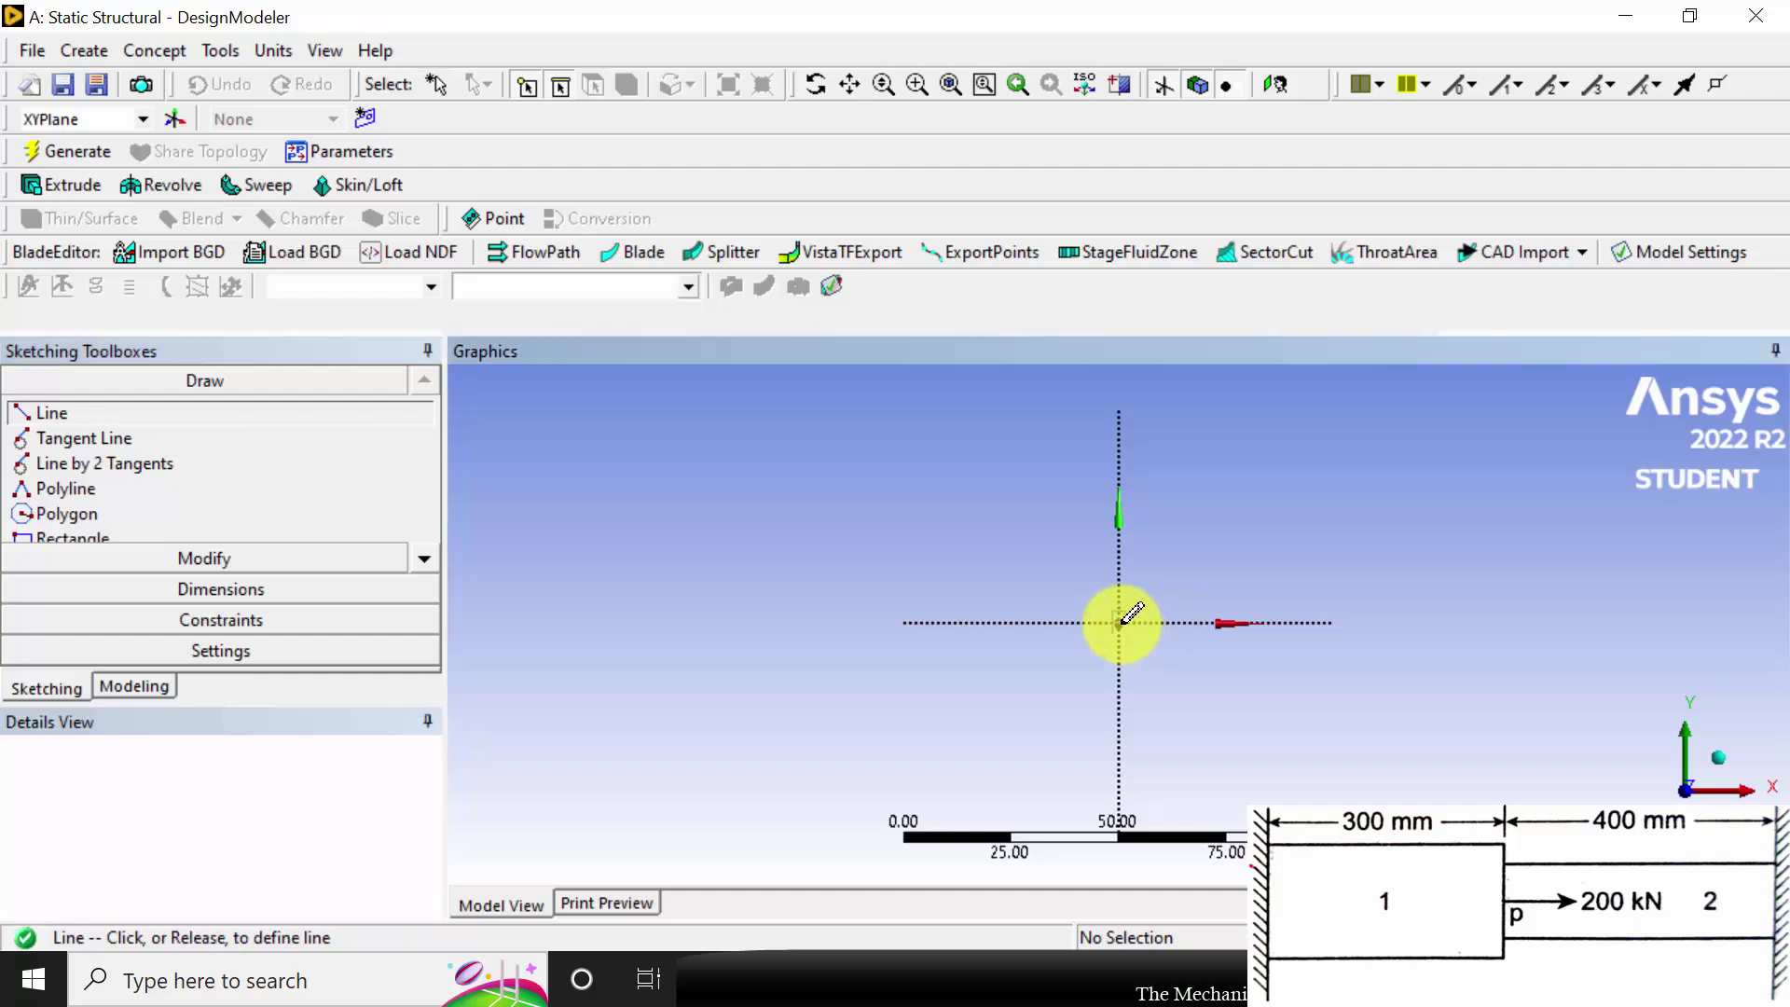
left_click(1436, 622)
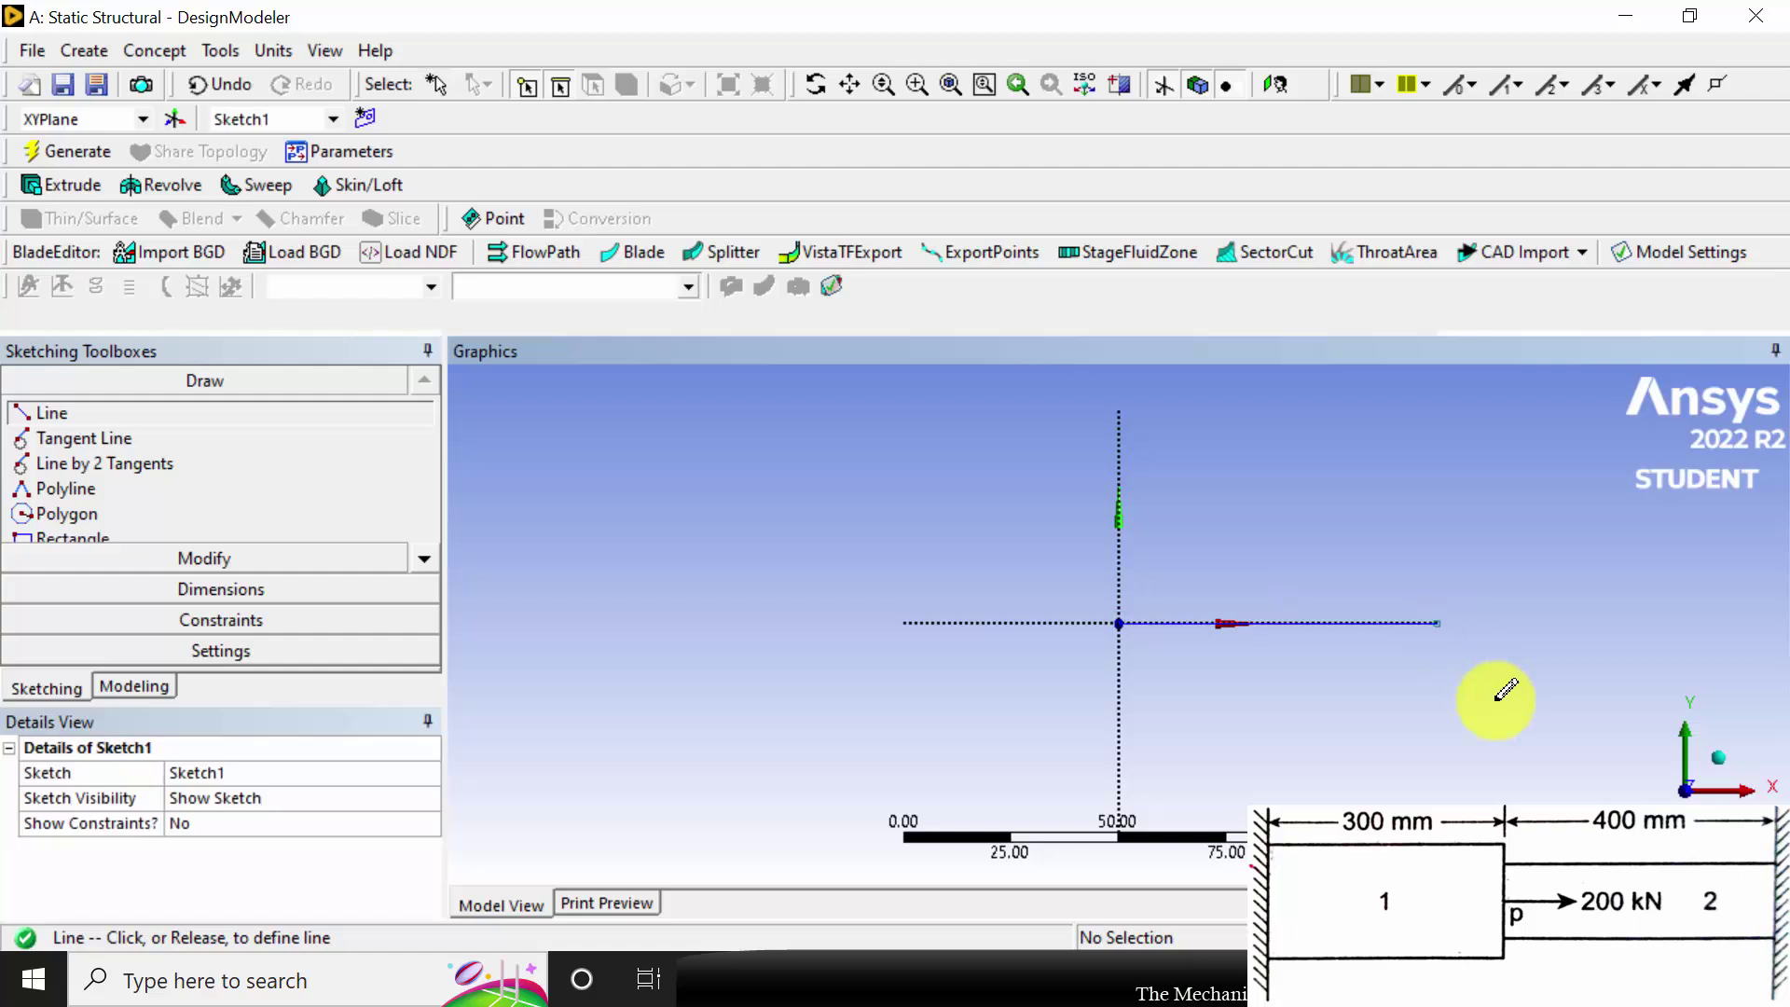
Dimension the horizontal line's length below it, set it to 300 mm and generate the geometry
left_click(227, 590)
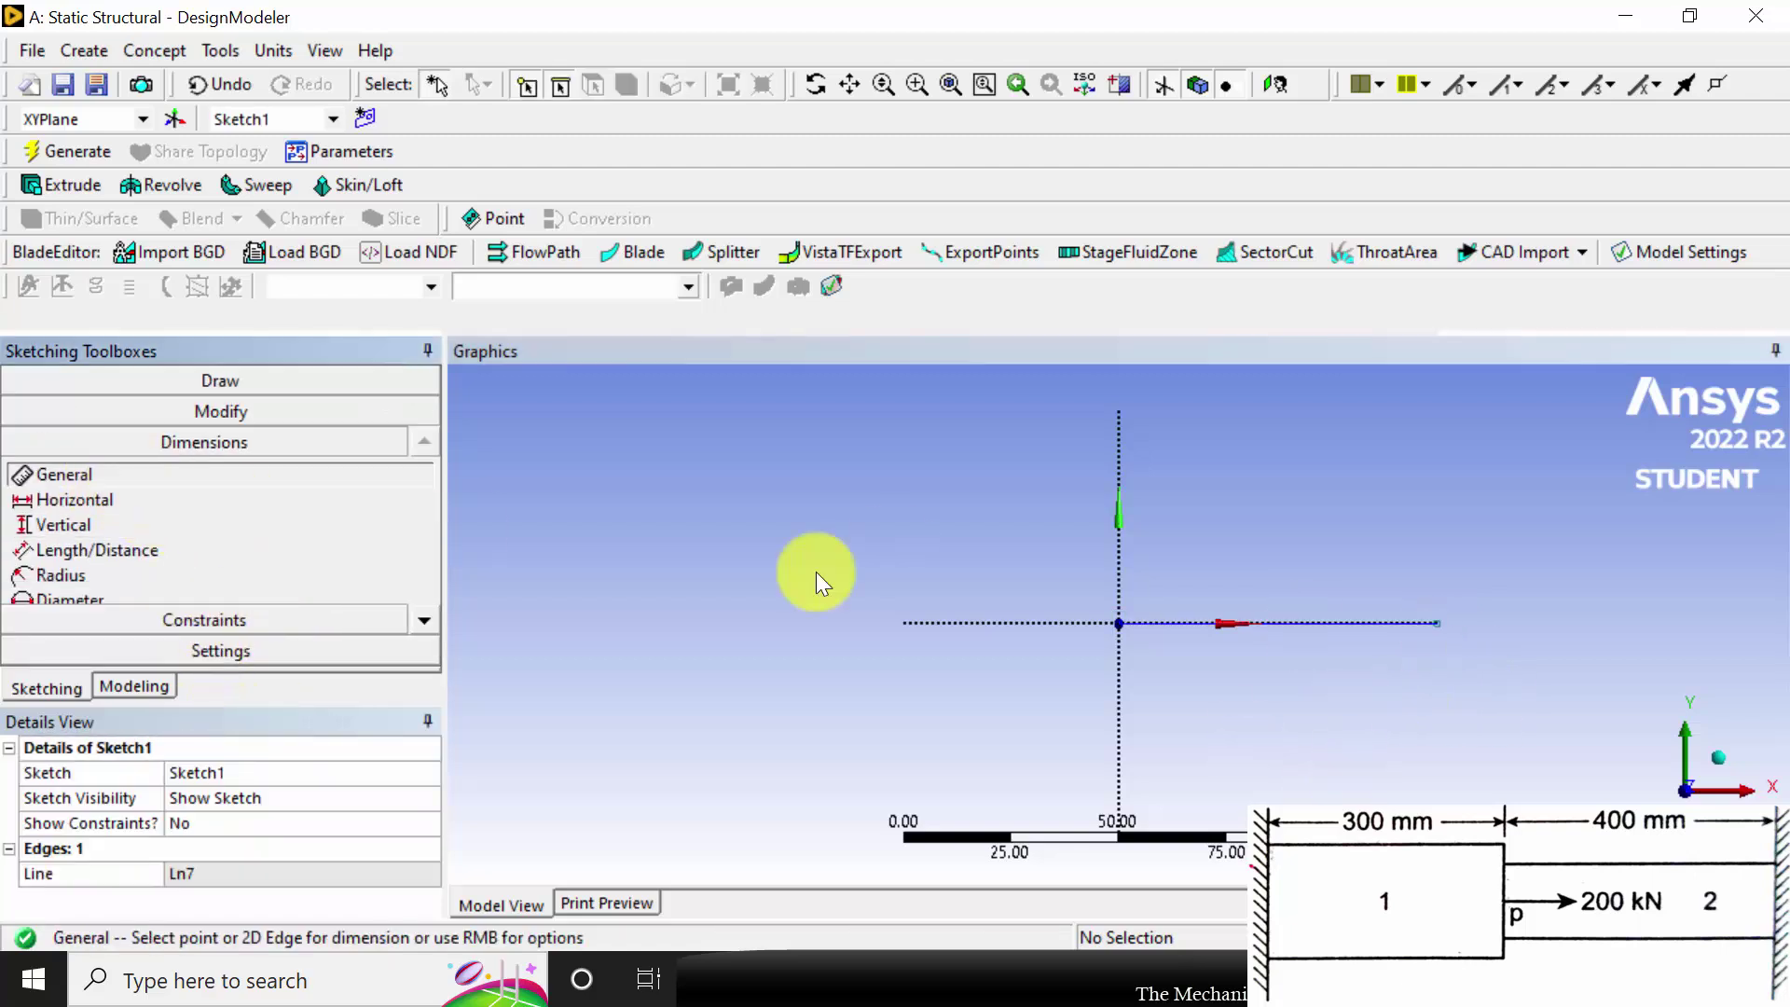
left_click(1291, 623)
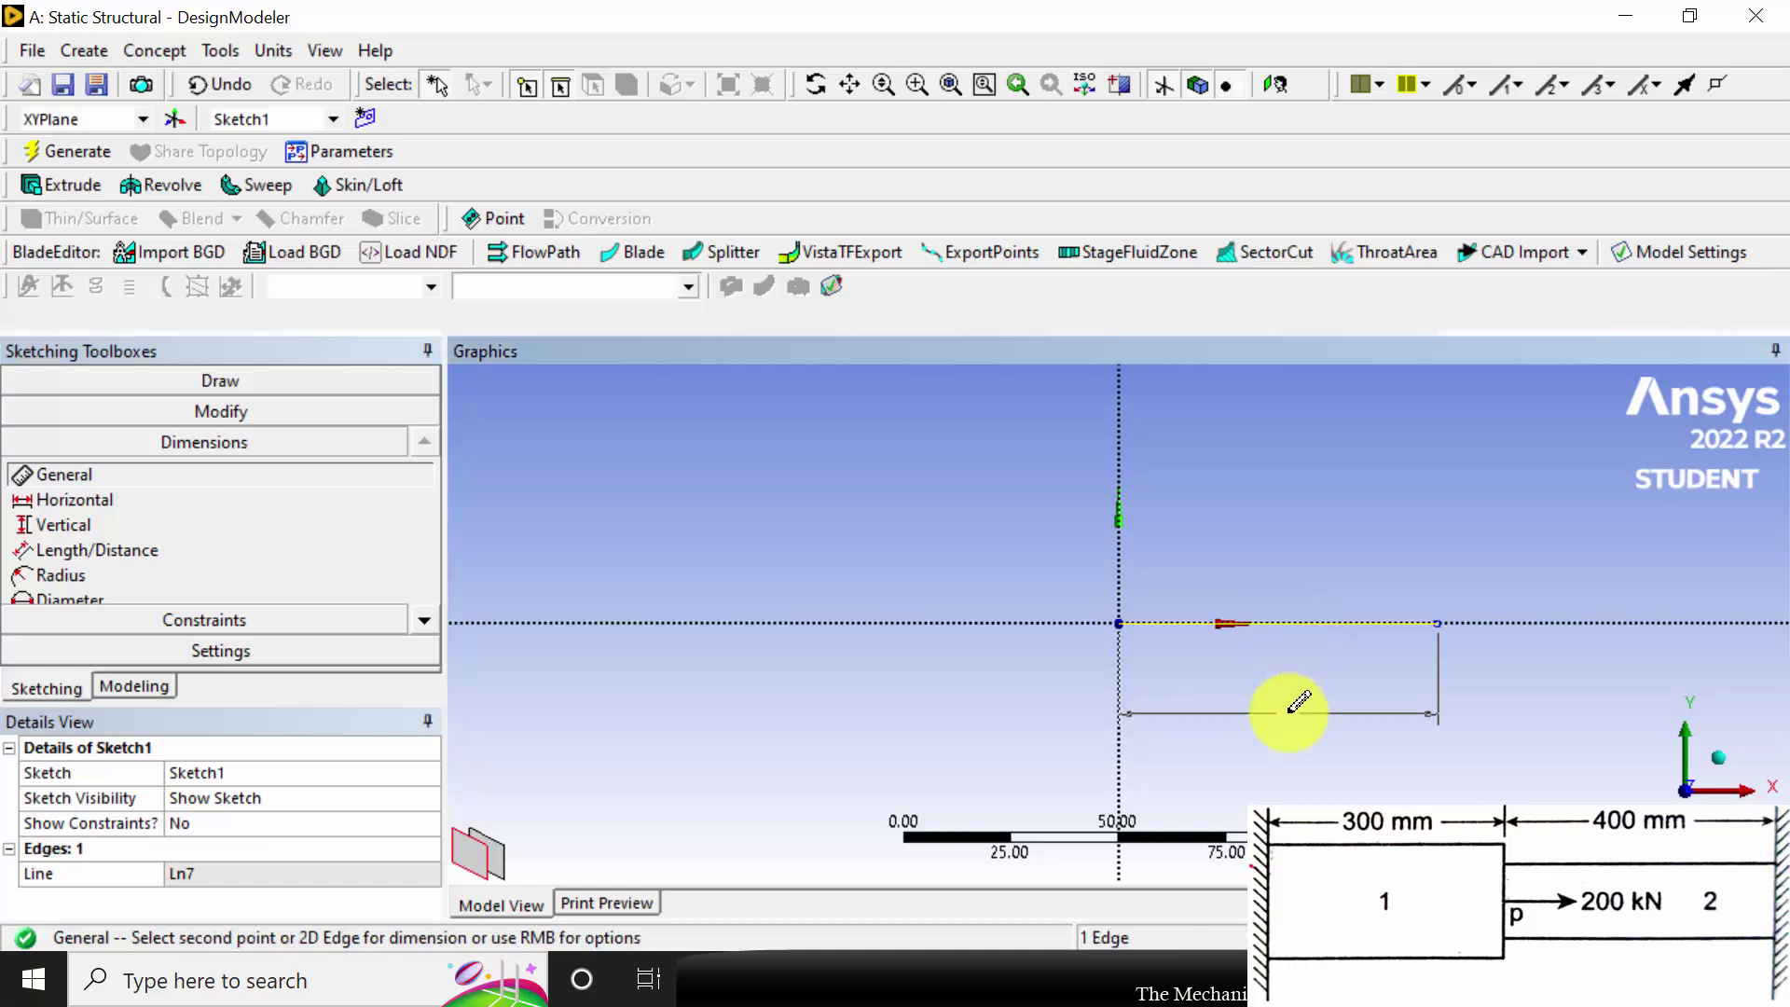
left_click(1290, 712)
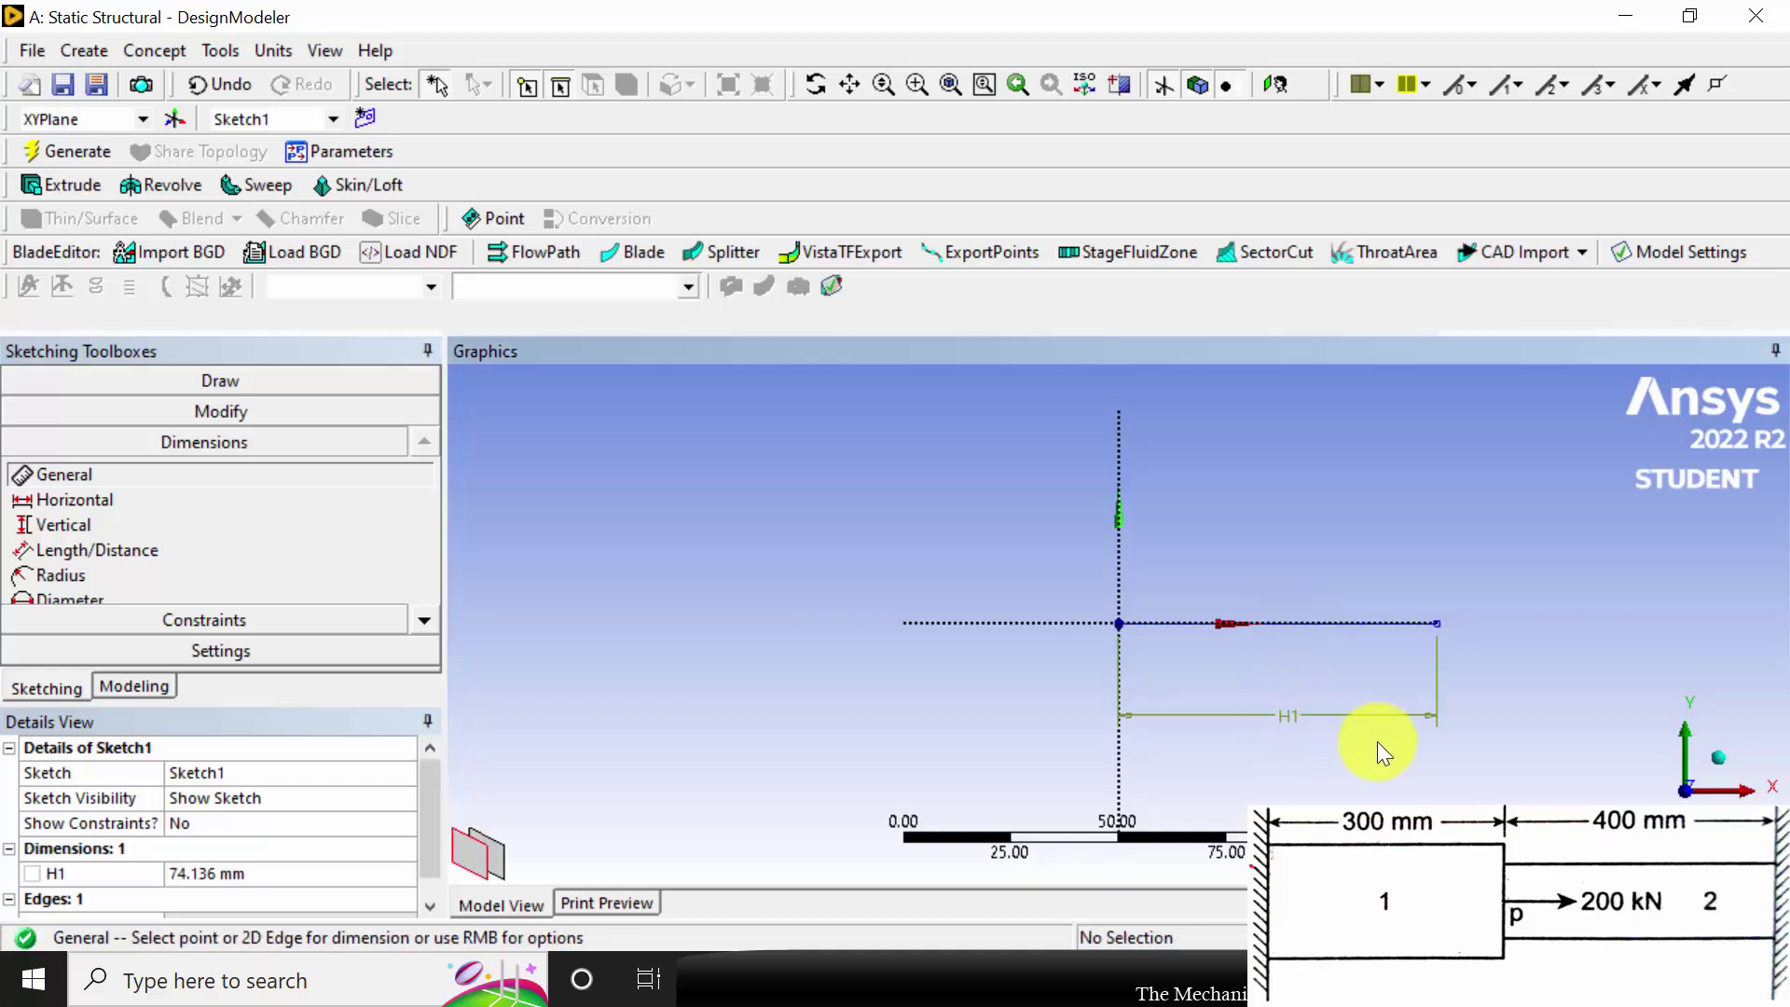
left_click(271, 876)
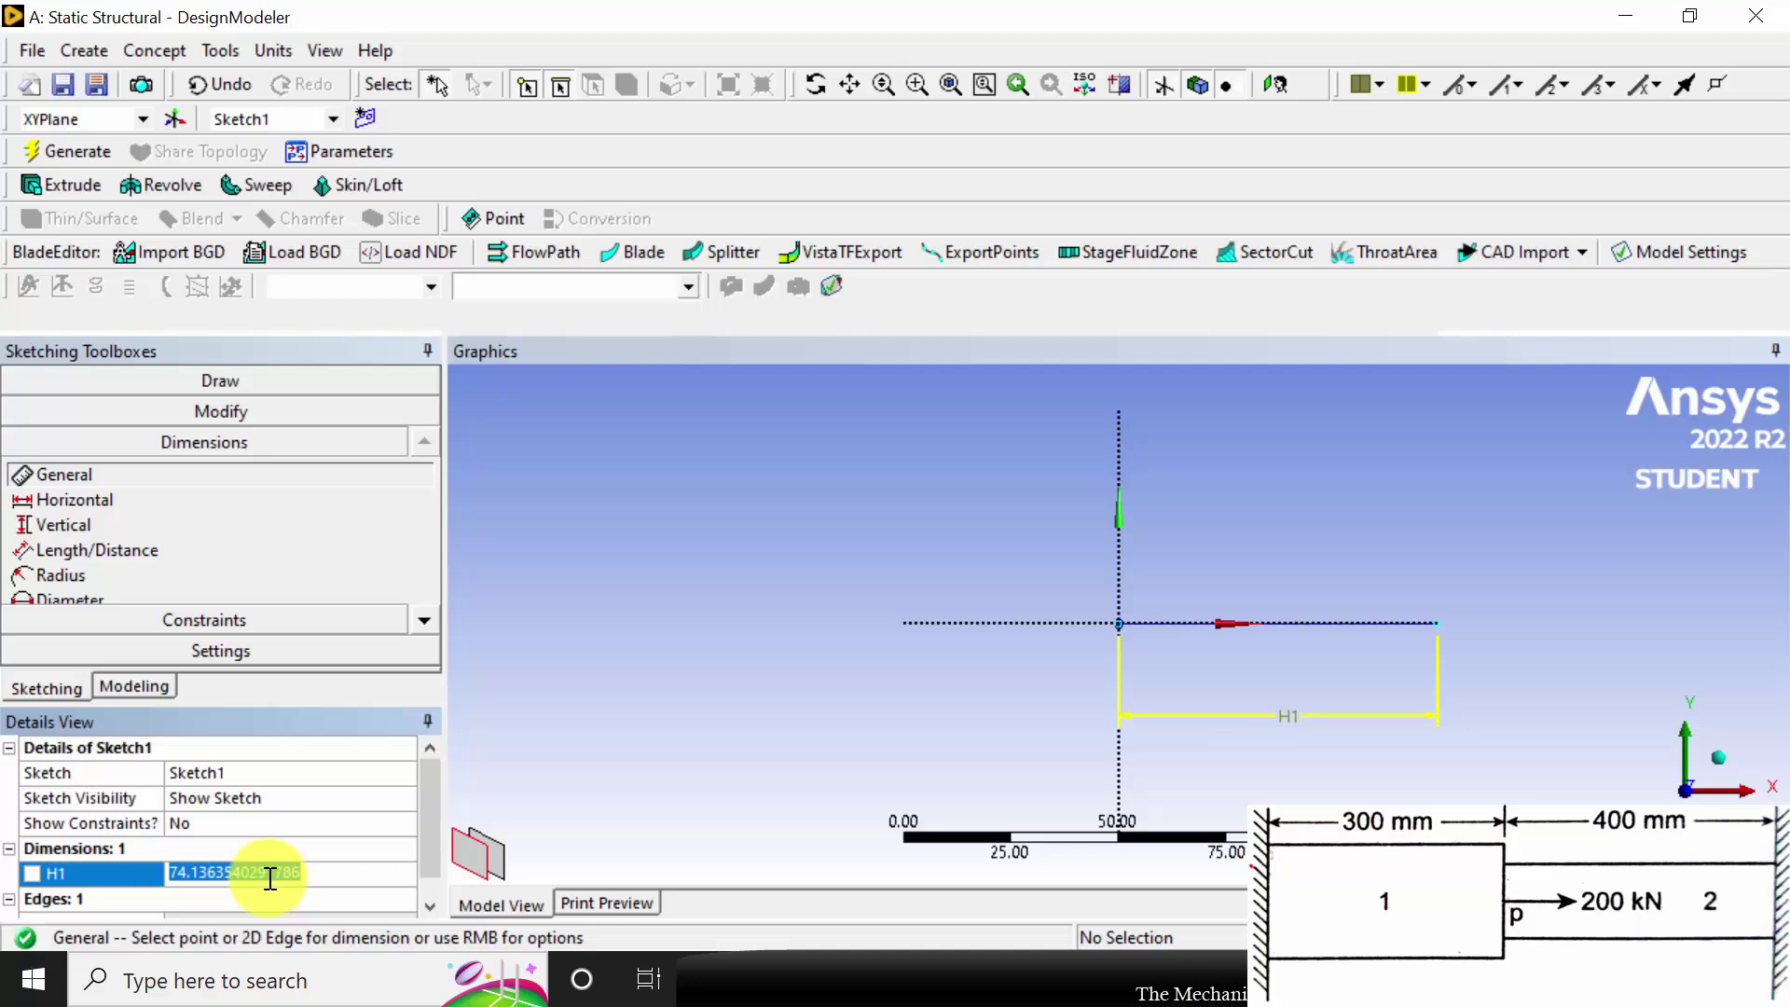
type("300")
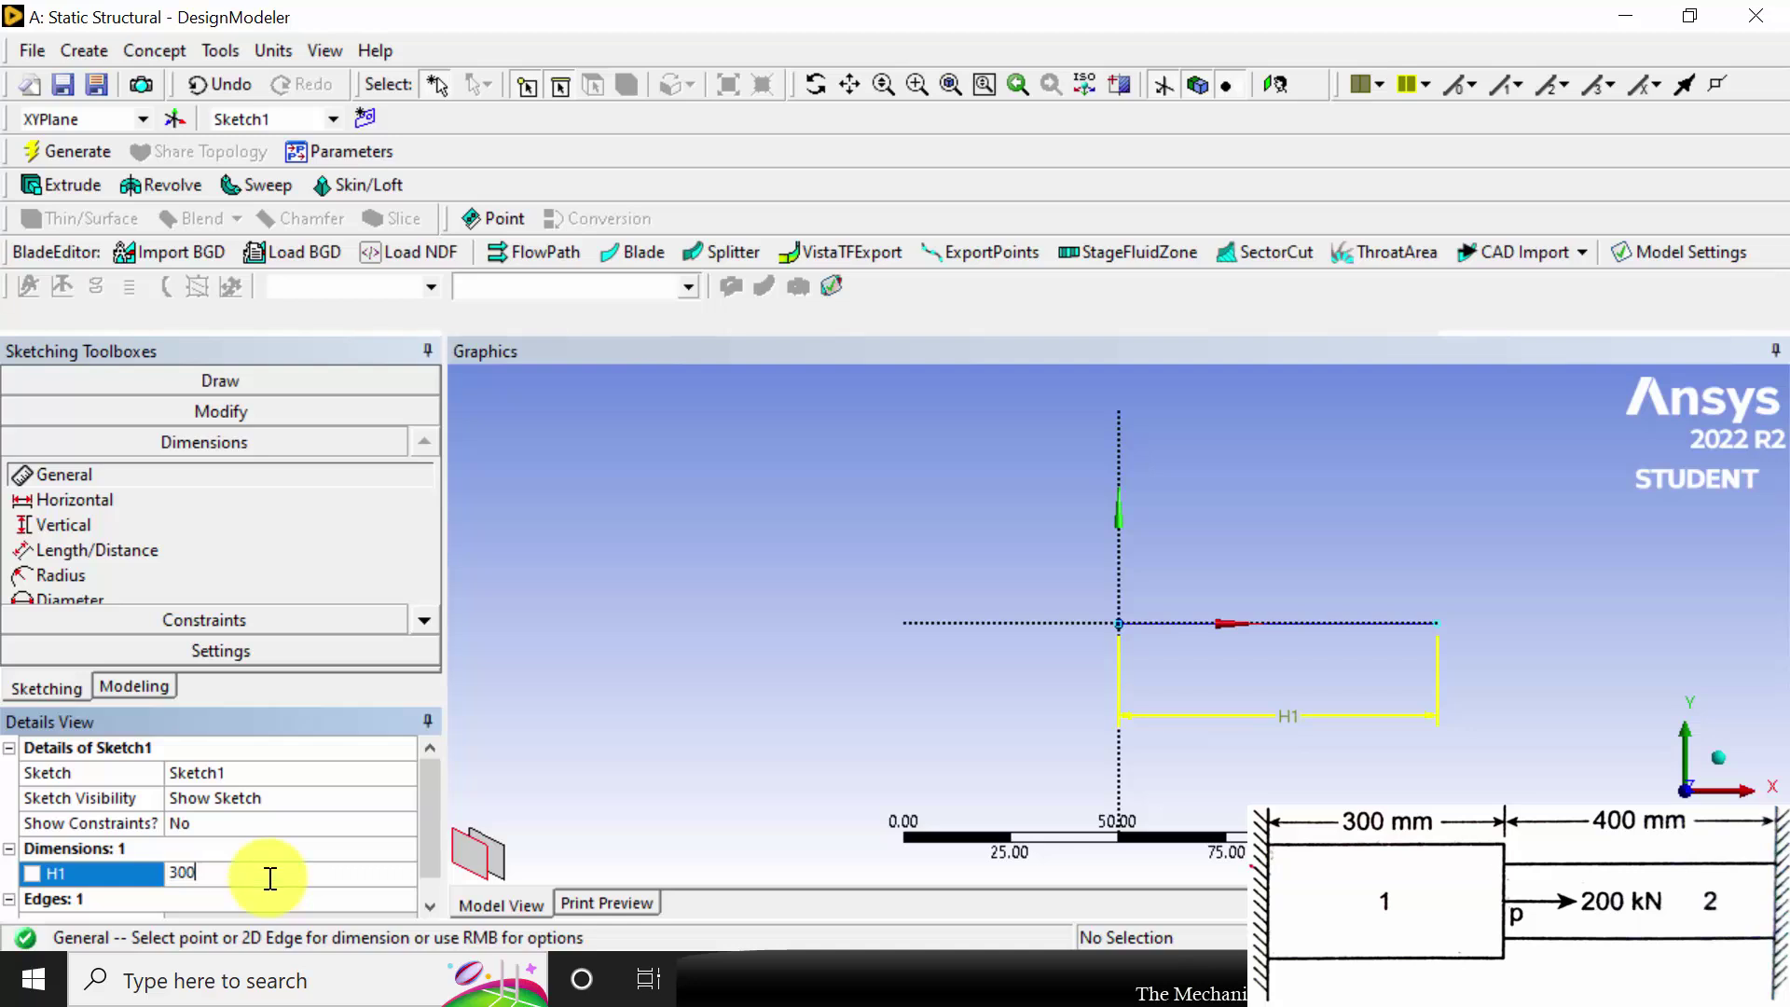
key("Return")
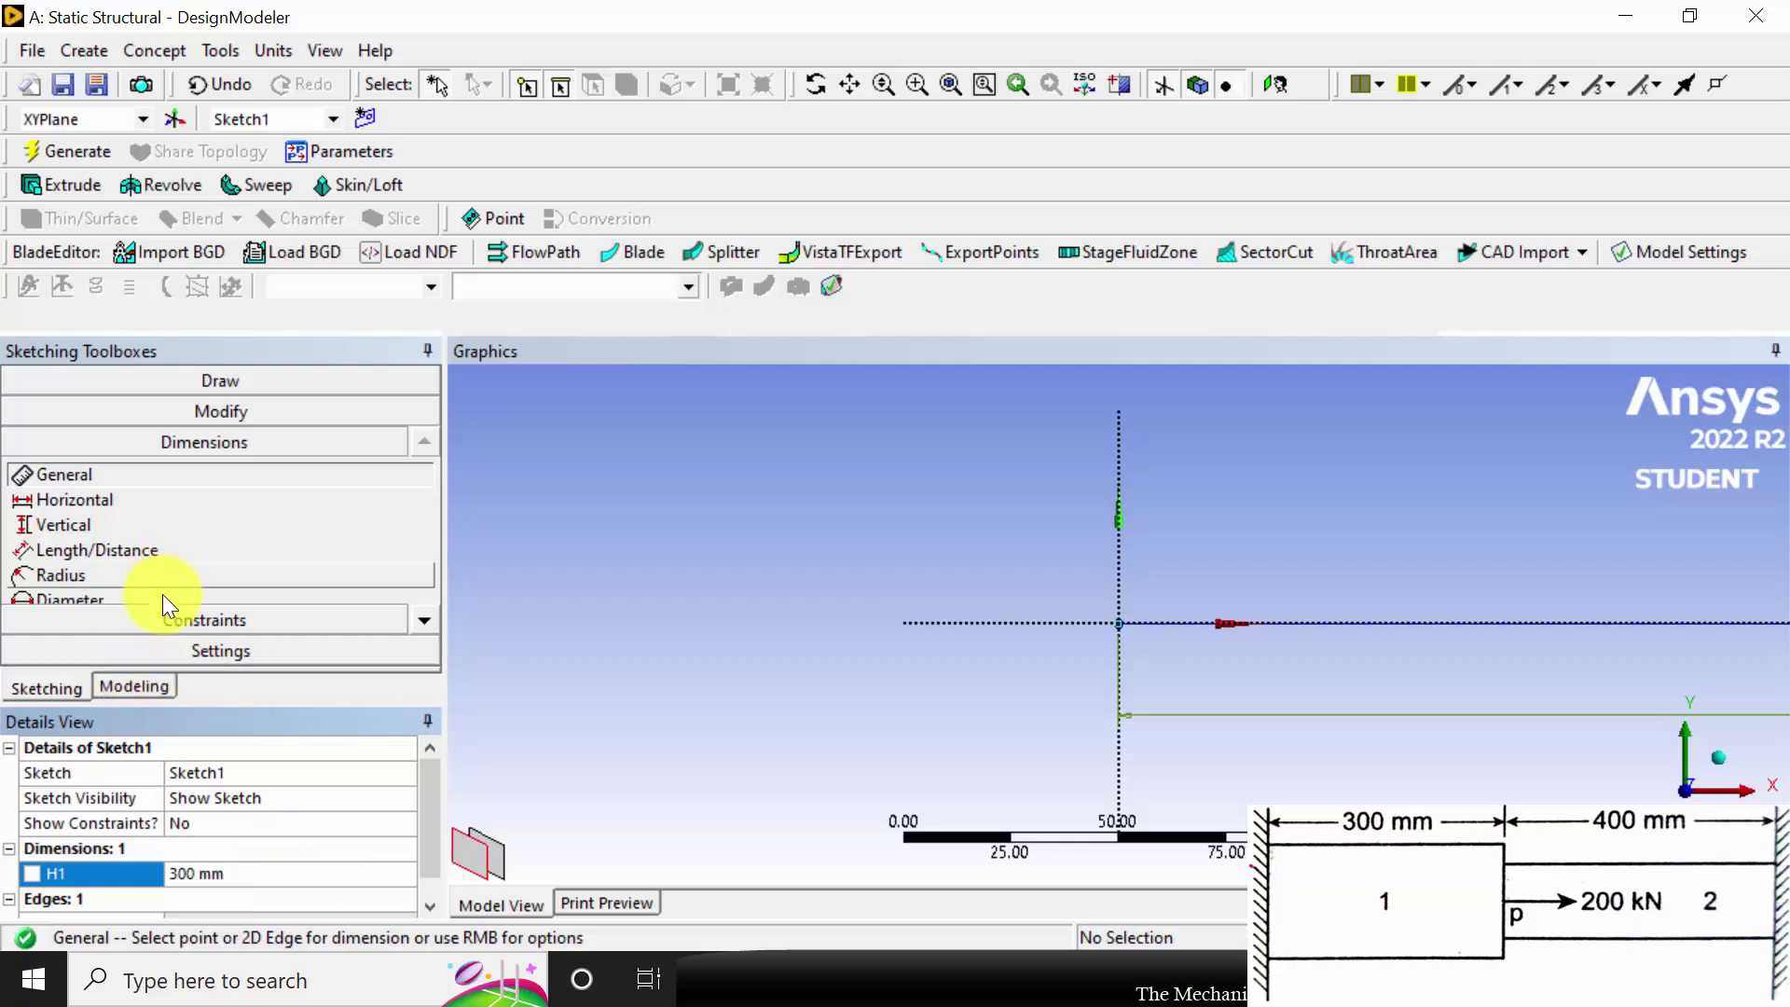
left_click(80, 150)
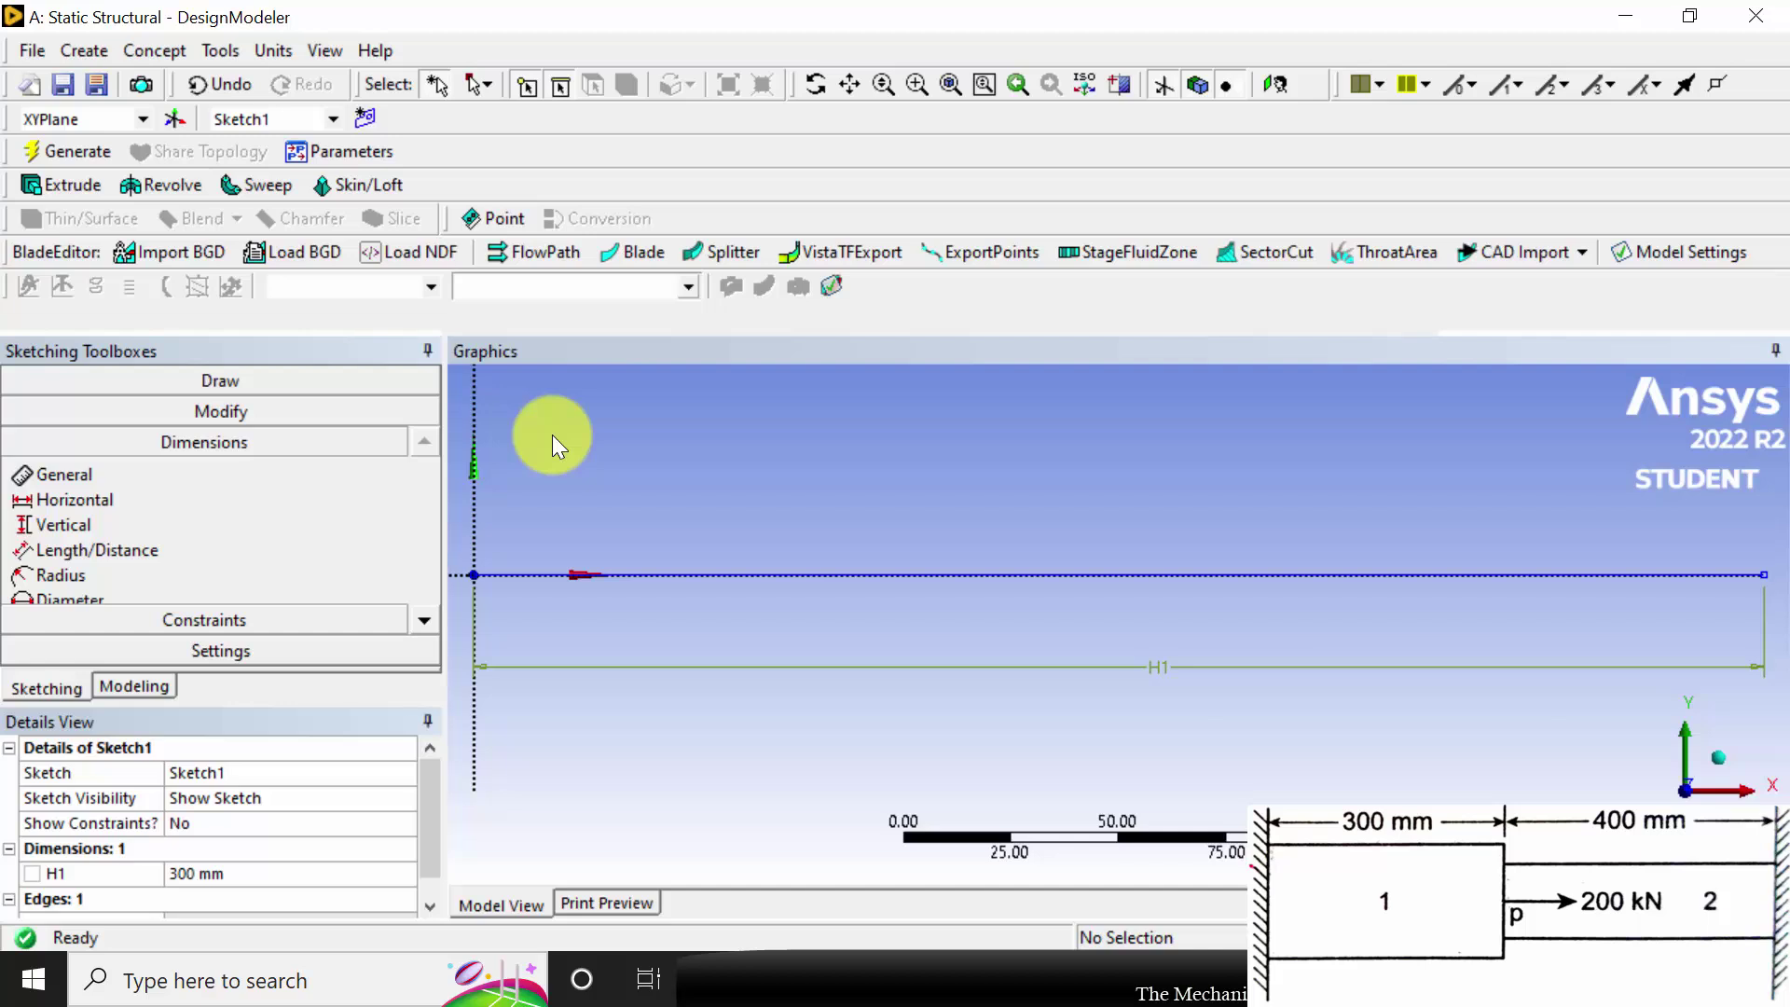
In a new sketch on the XYPlane, draw a horizontal line about 122.5 mm long, continuing from the free end of the 300 mm line
scroll(955, 618, "up", 1)
scroll(998, 586, "down", 4)
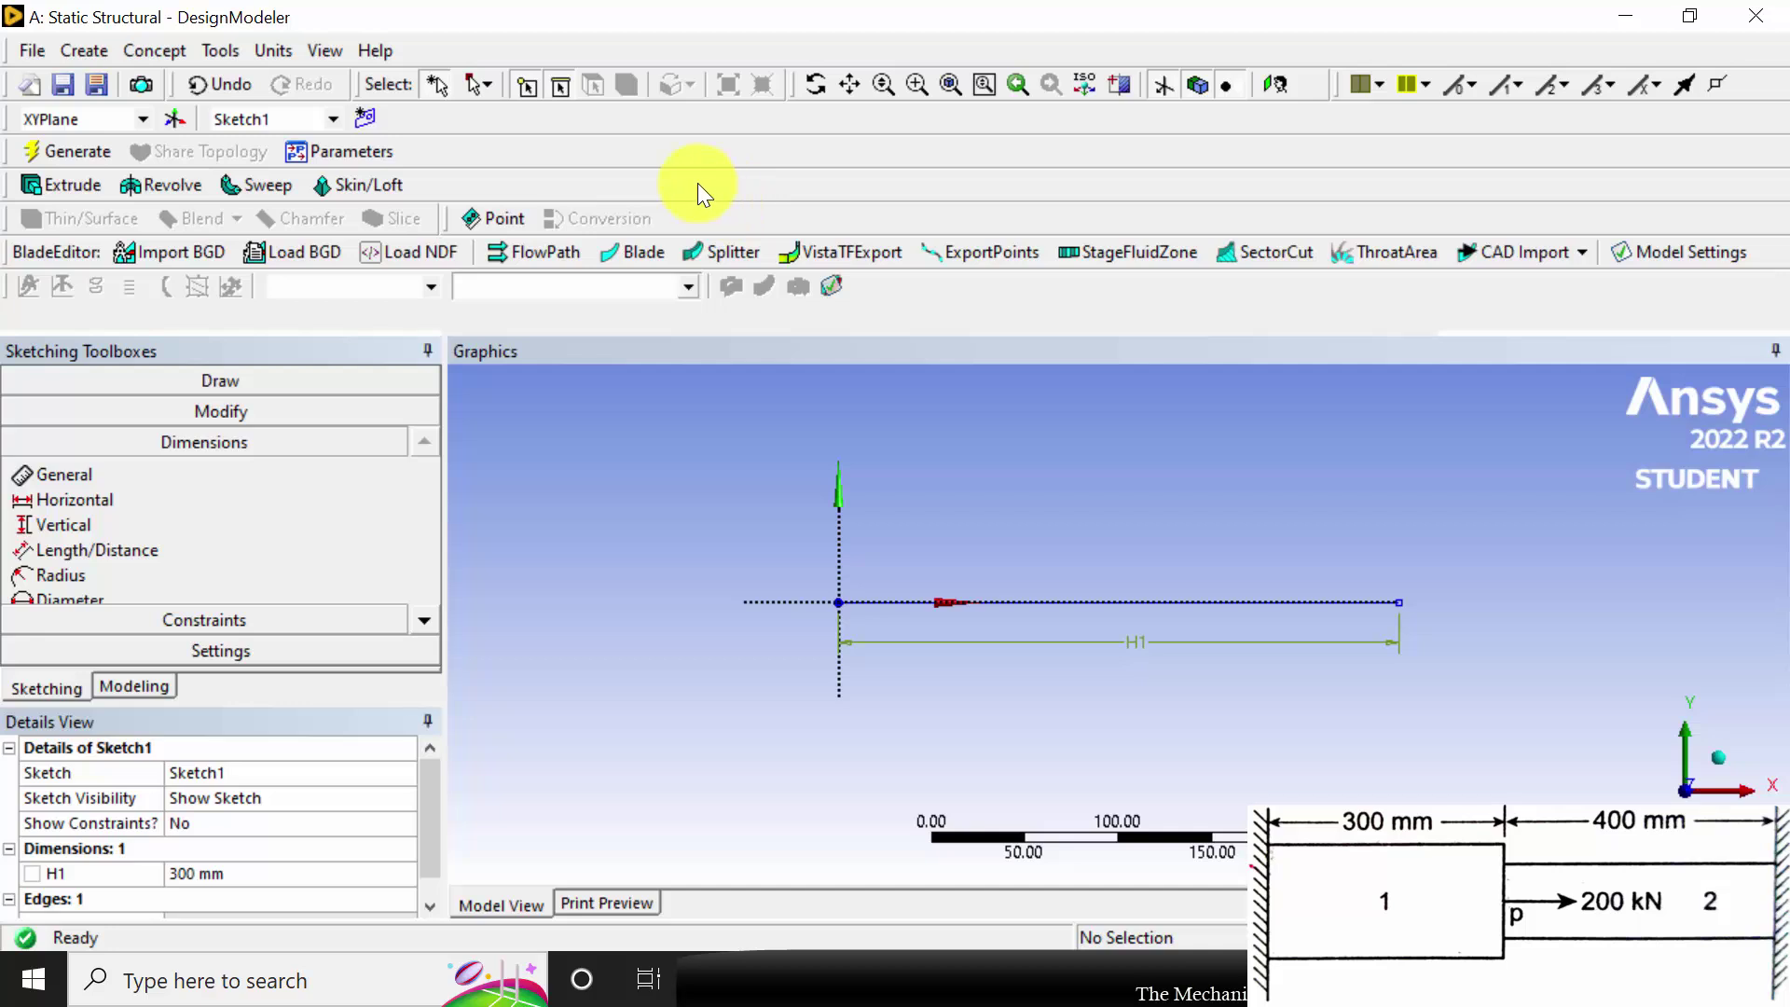
left_click(367, 117)
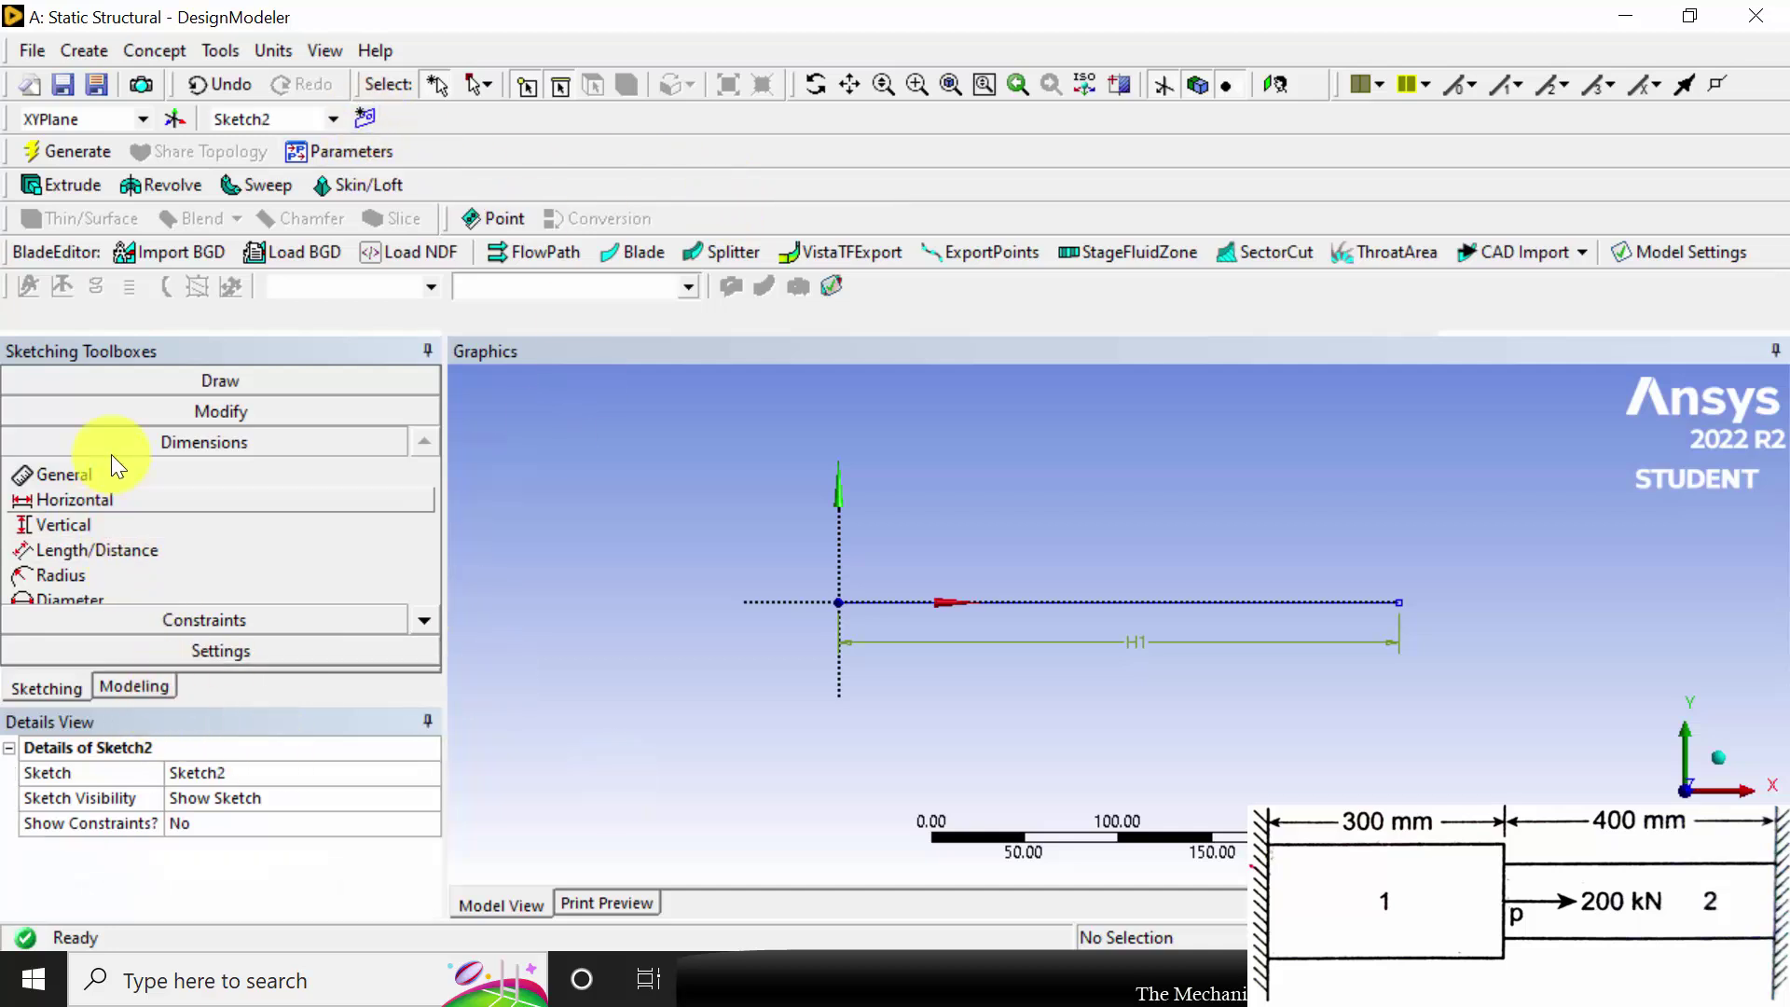
left_click(149, 388)
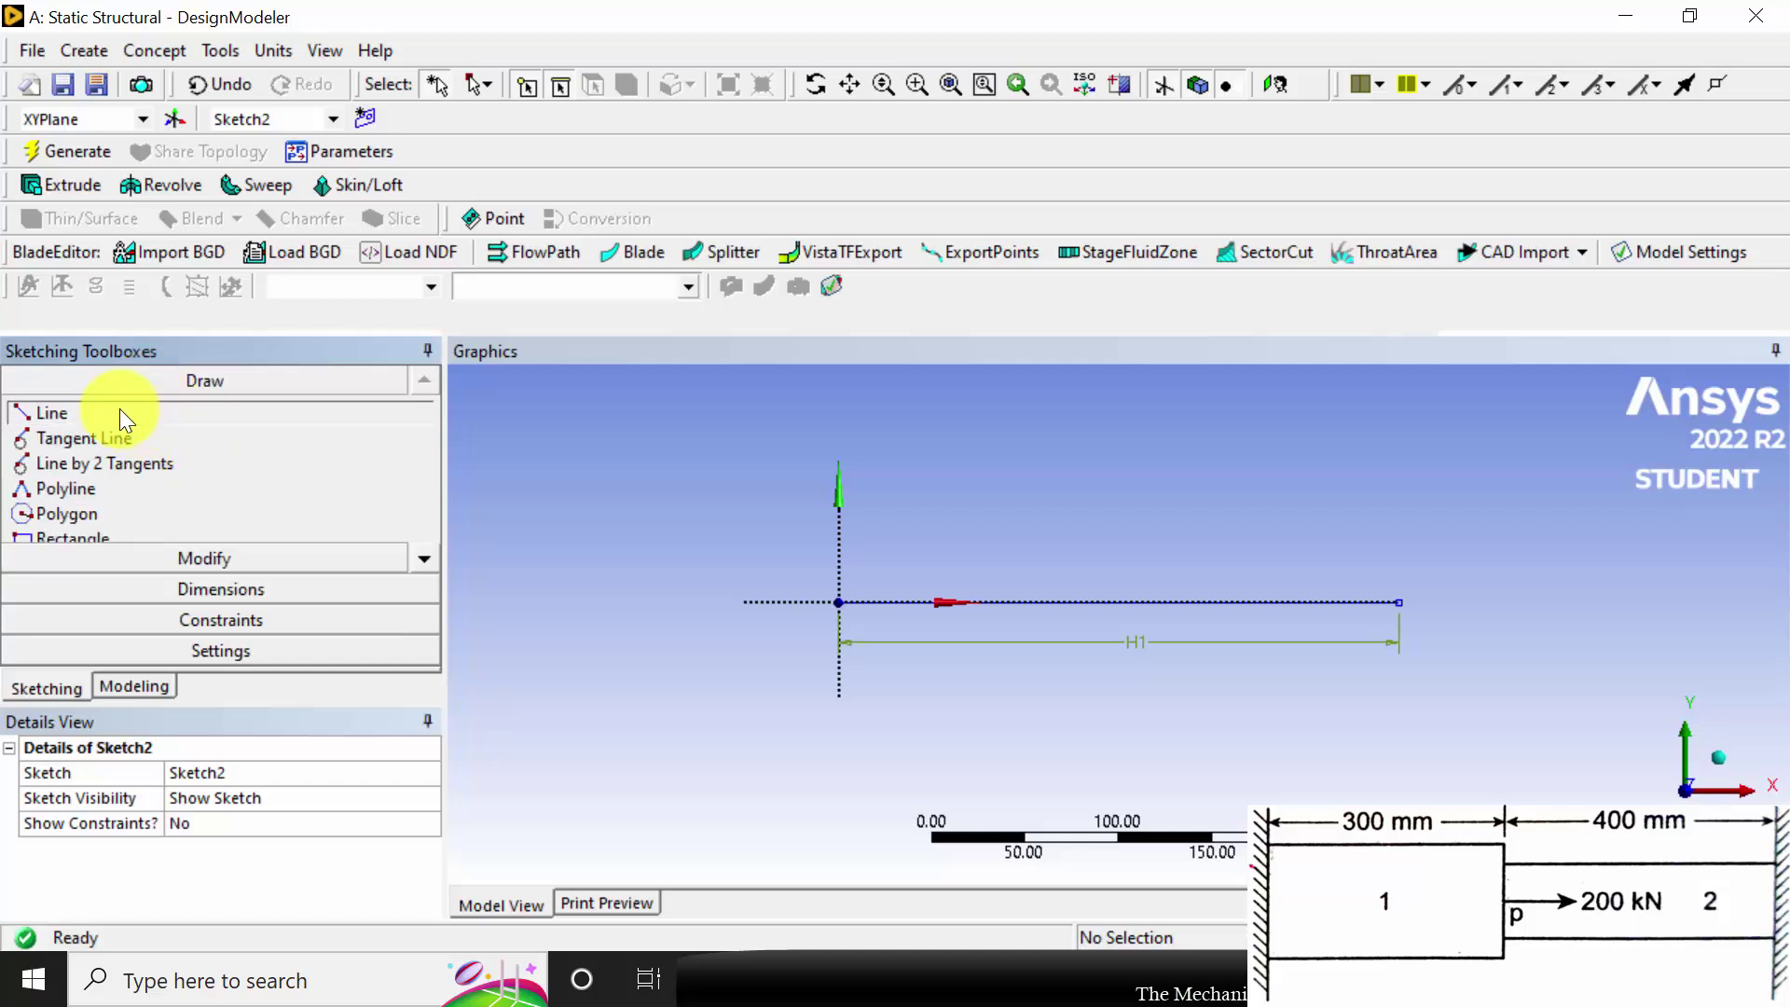
left_click(120, 410)
left_click(1400, 601)
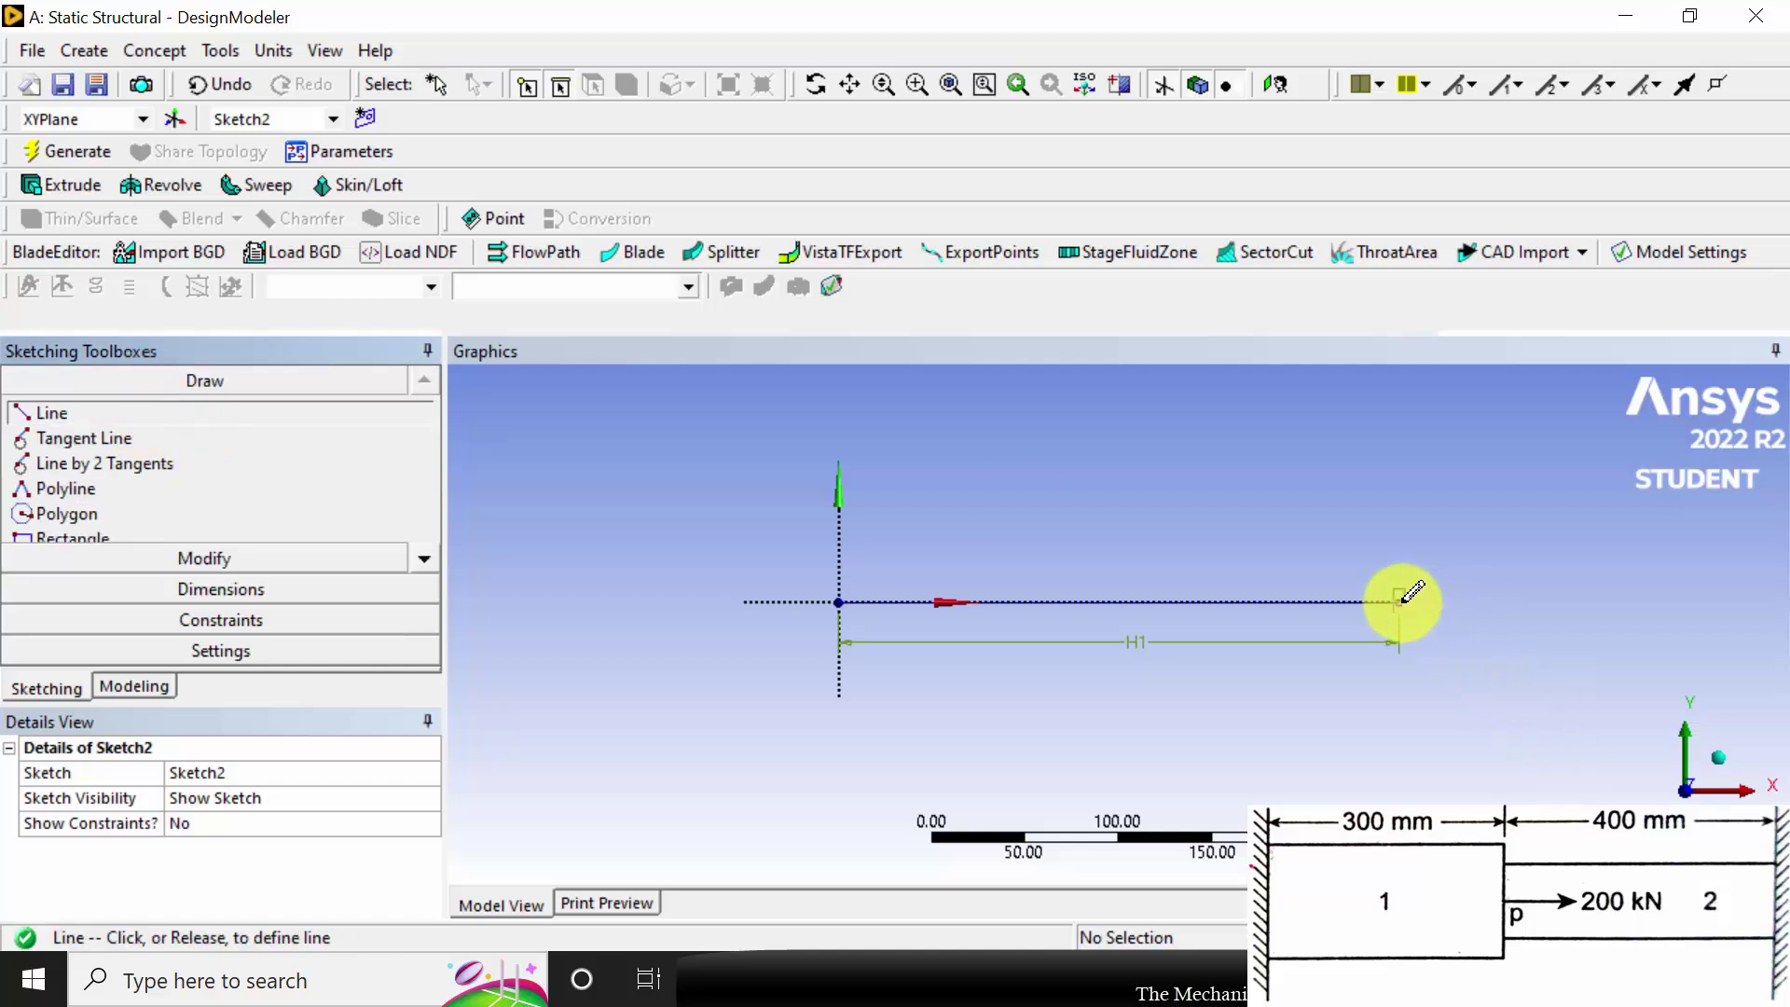
left_click(1629, 599)
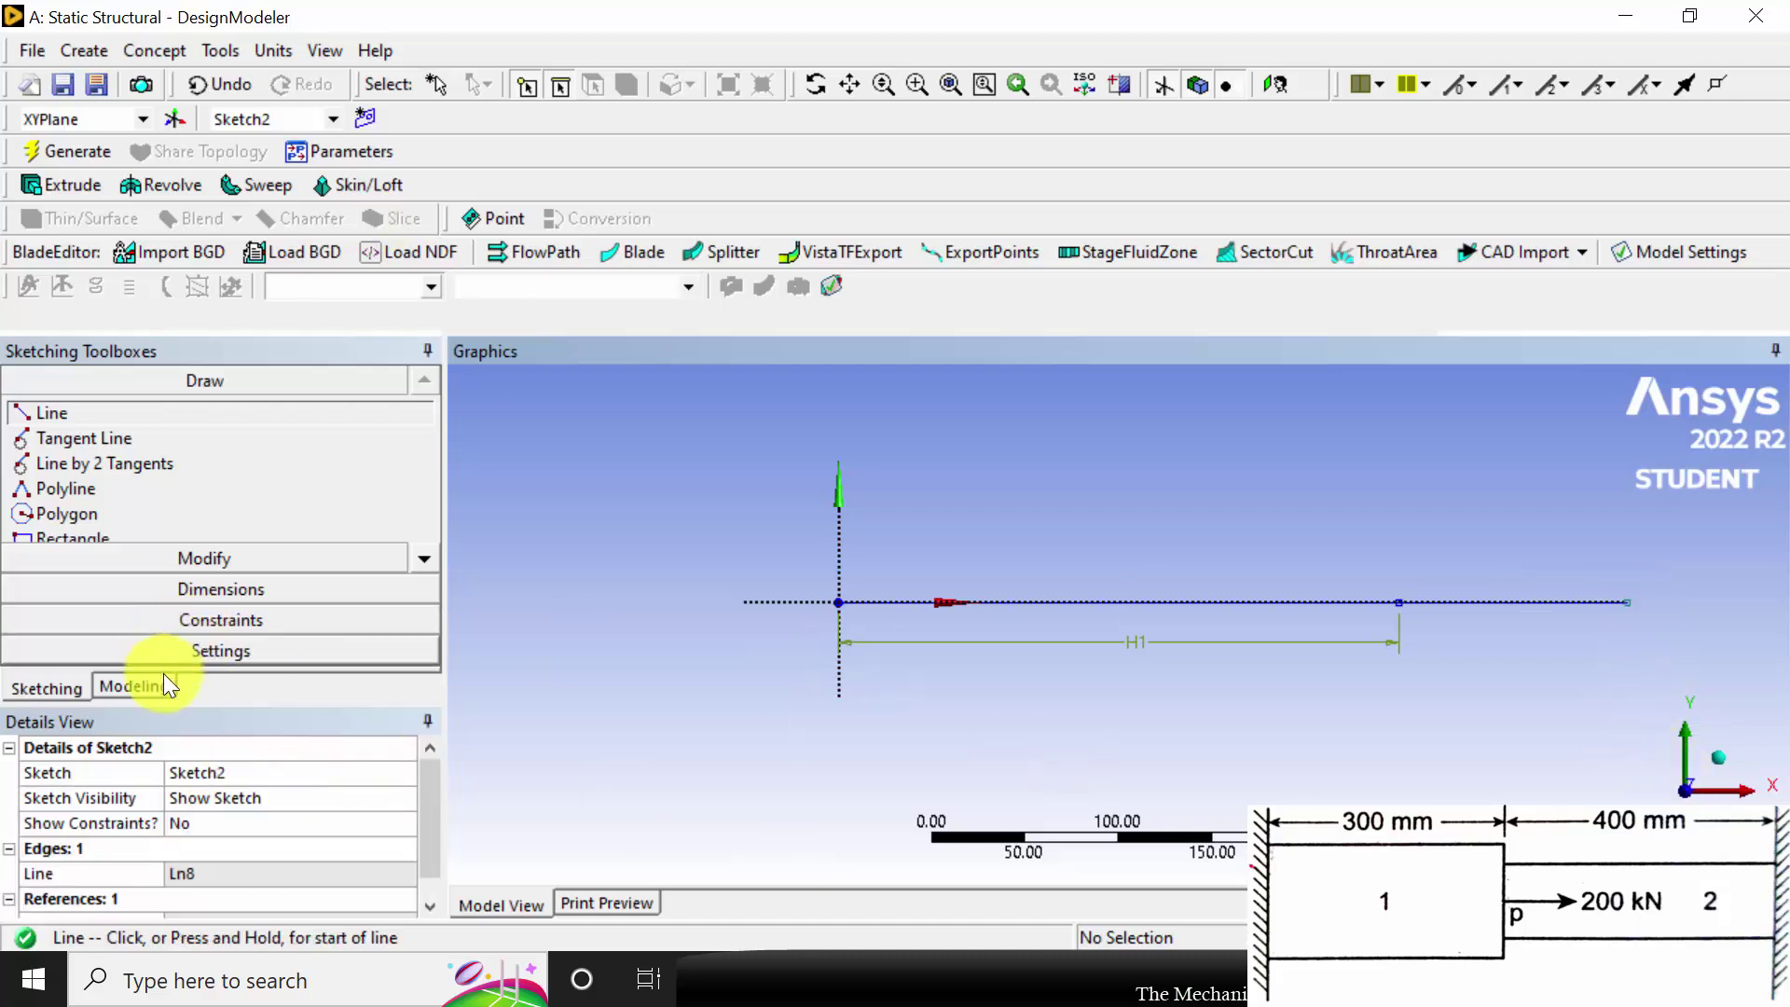
Dimension the second line's length below it, set it to 400 mm and generate the geometry
left_click(191, 589)
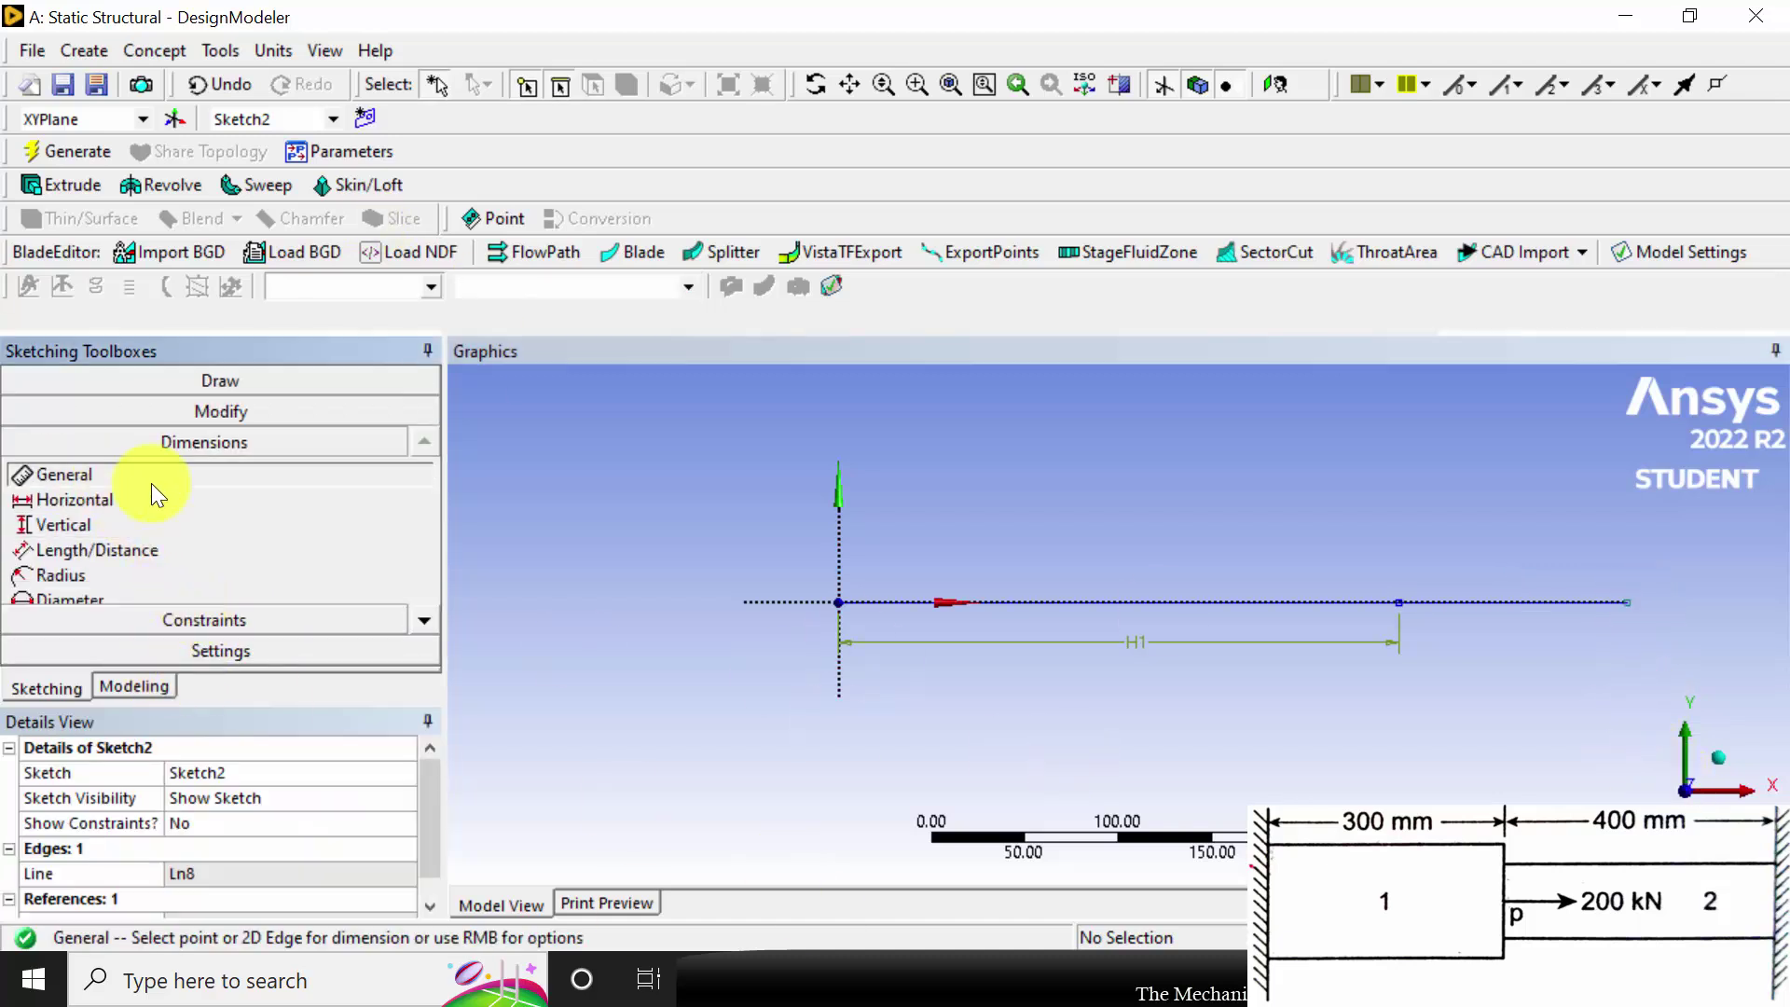
left_click(1472, 603)
left_click(1492, 676)
left_click(266, 873)
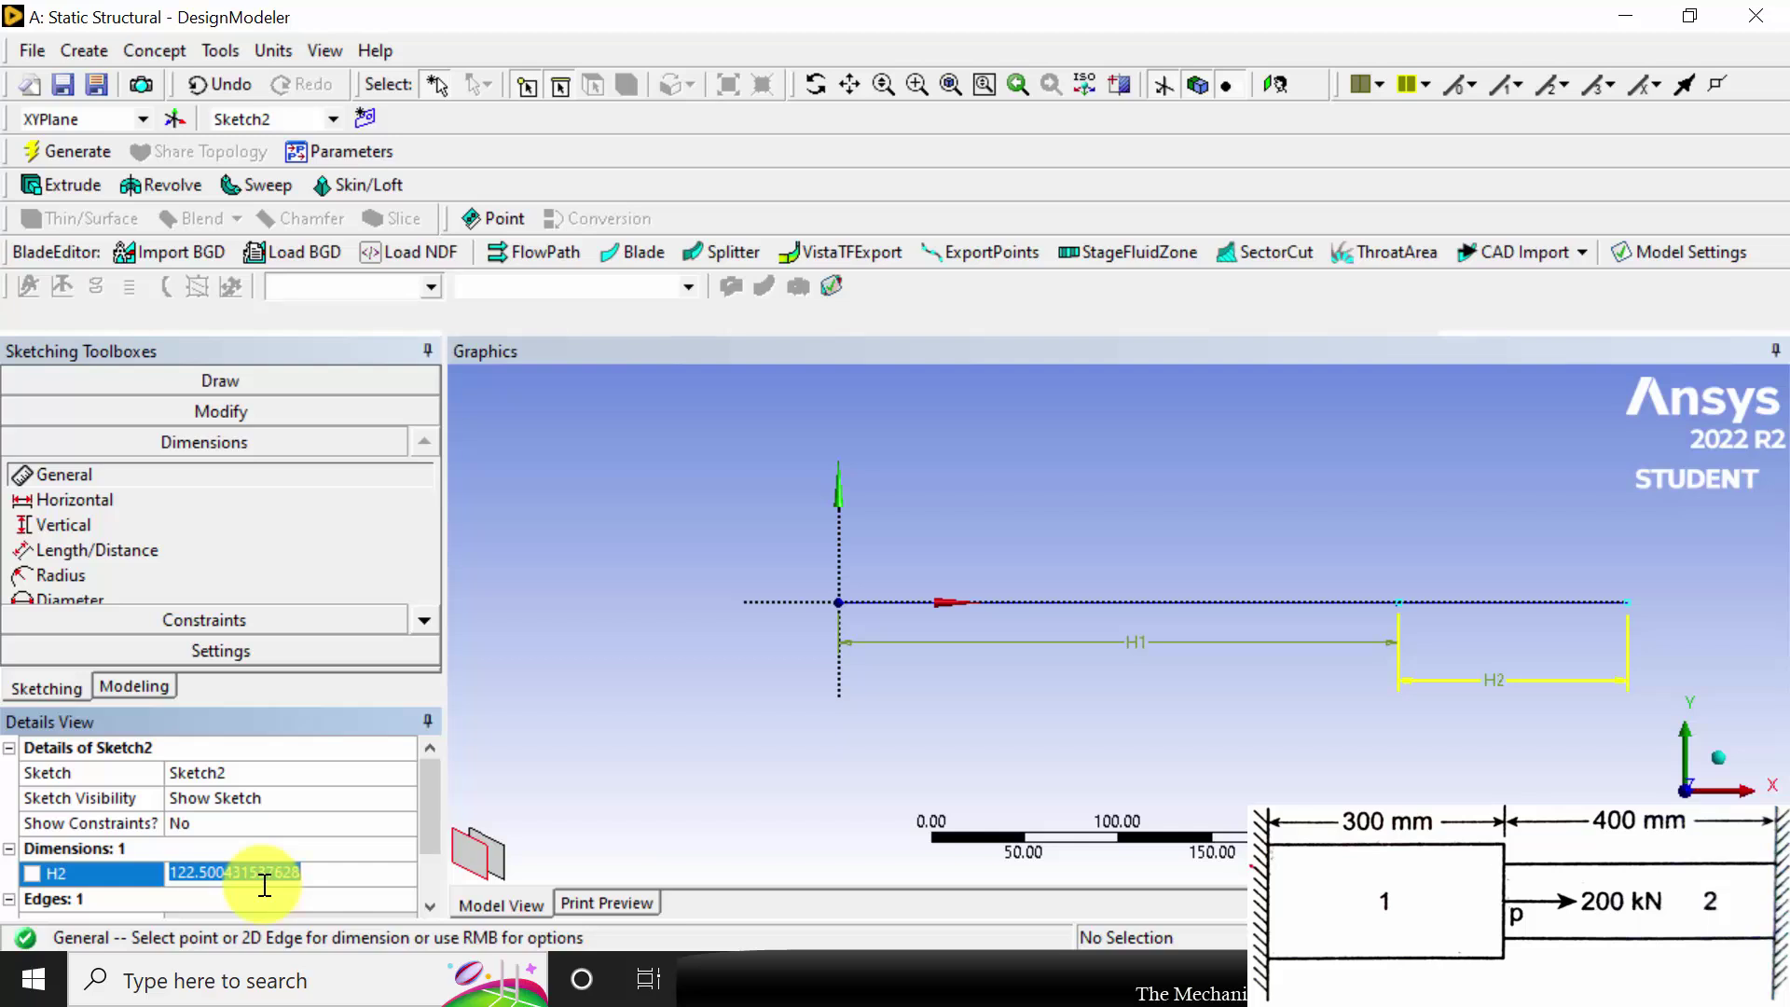
type("400")
key("Return")
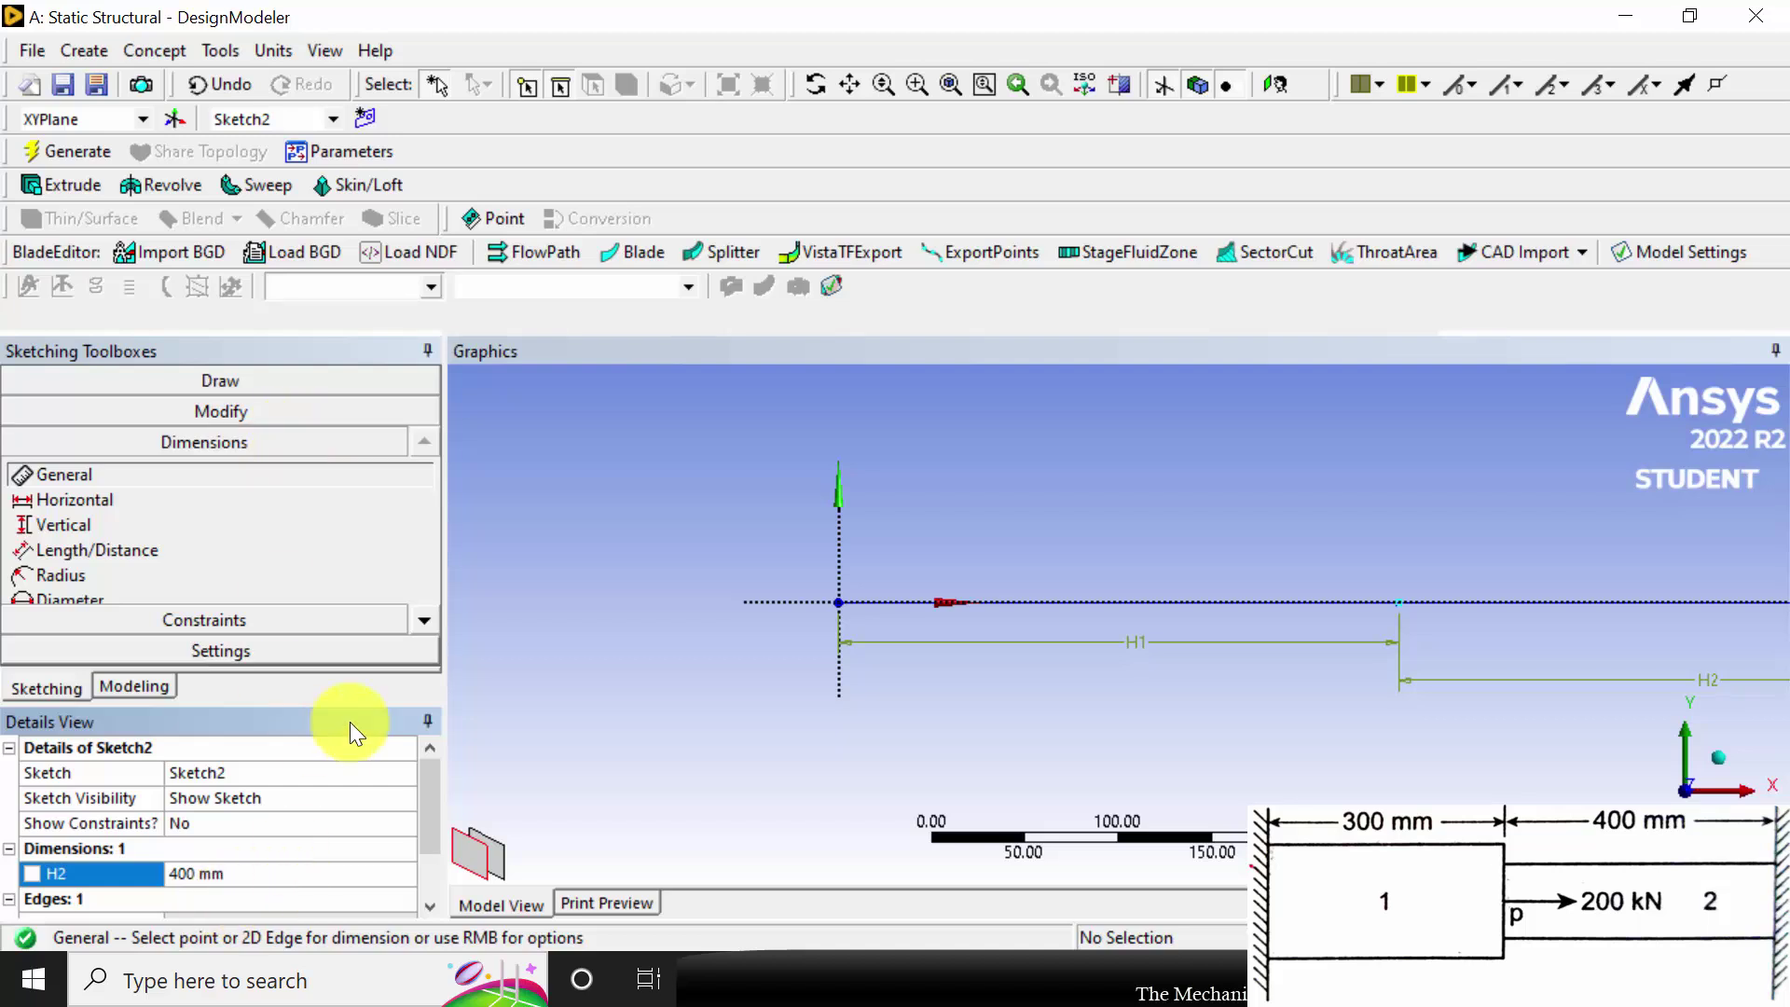
left_click(104, 155)
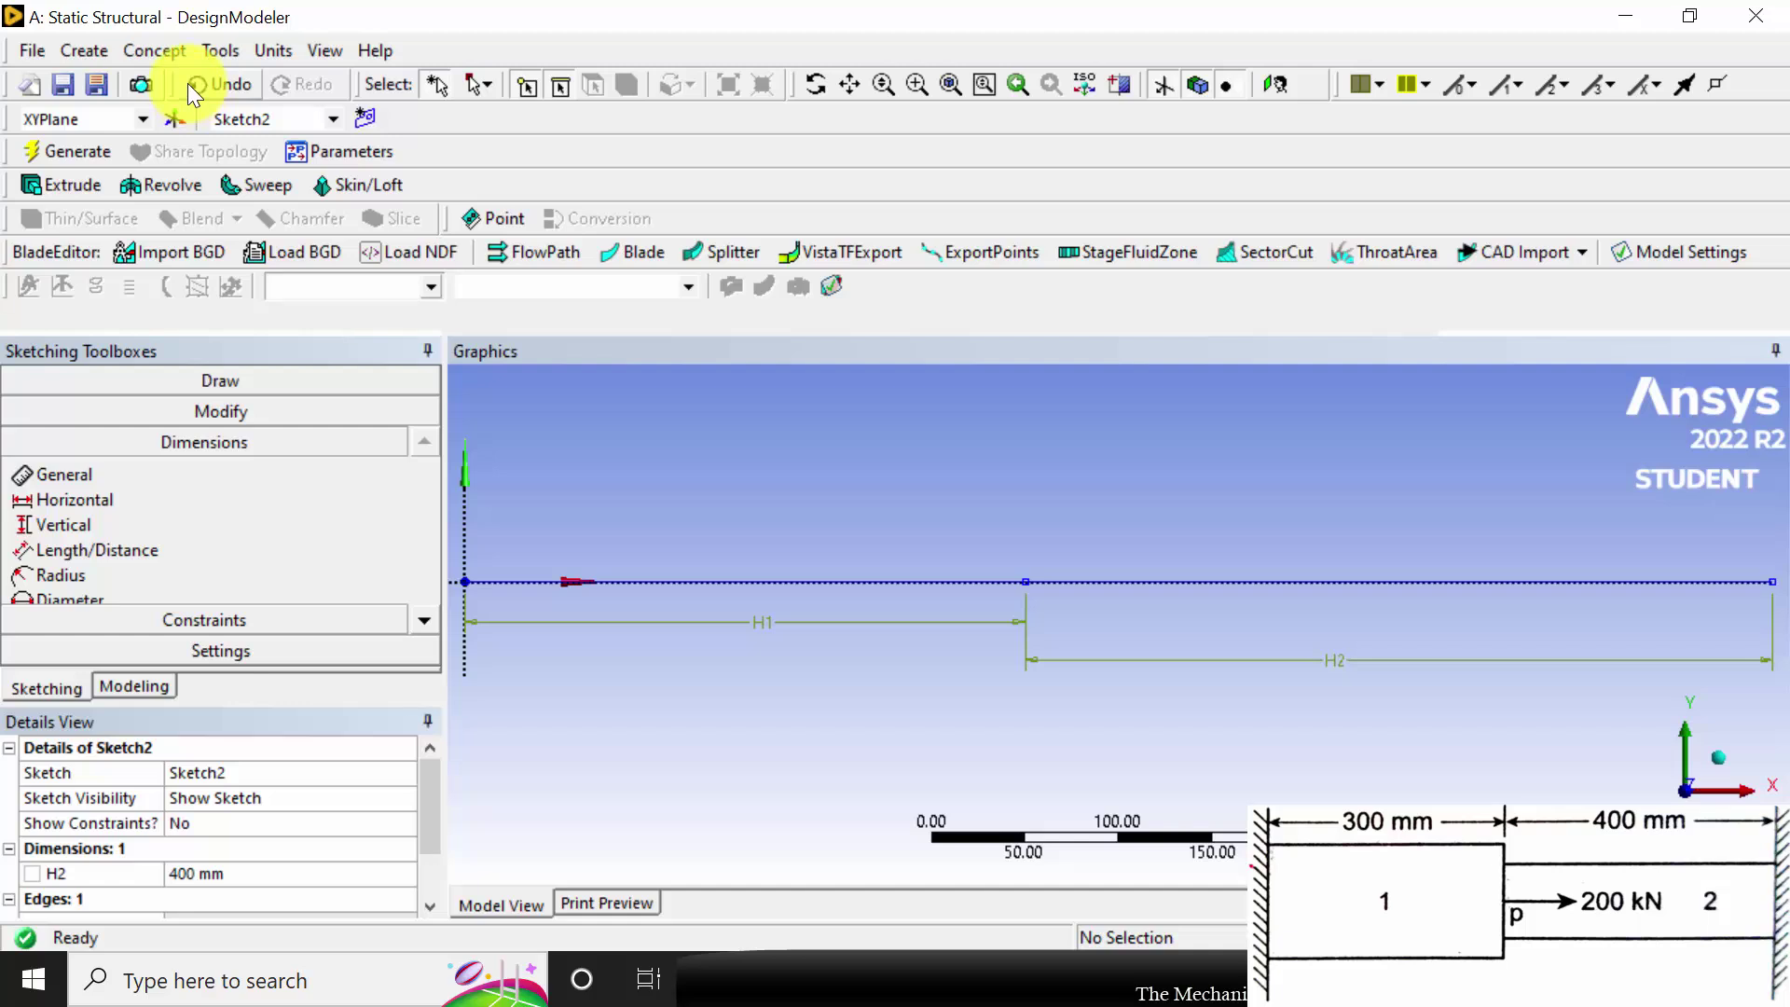
Generate a line body from the sketch of the 300 mm line using Lines From Sketches with the Add Material operation
left_click(150, 52)
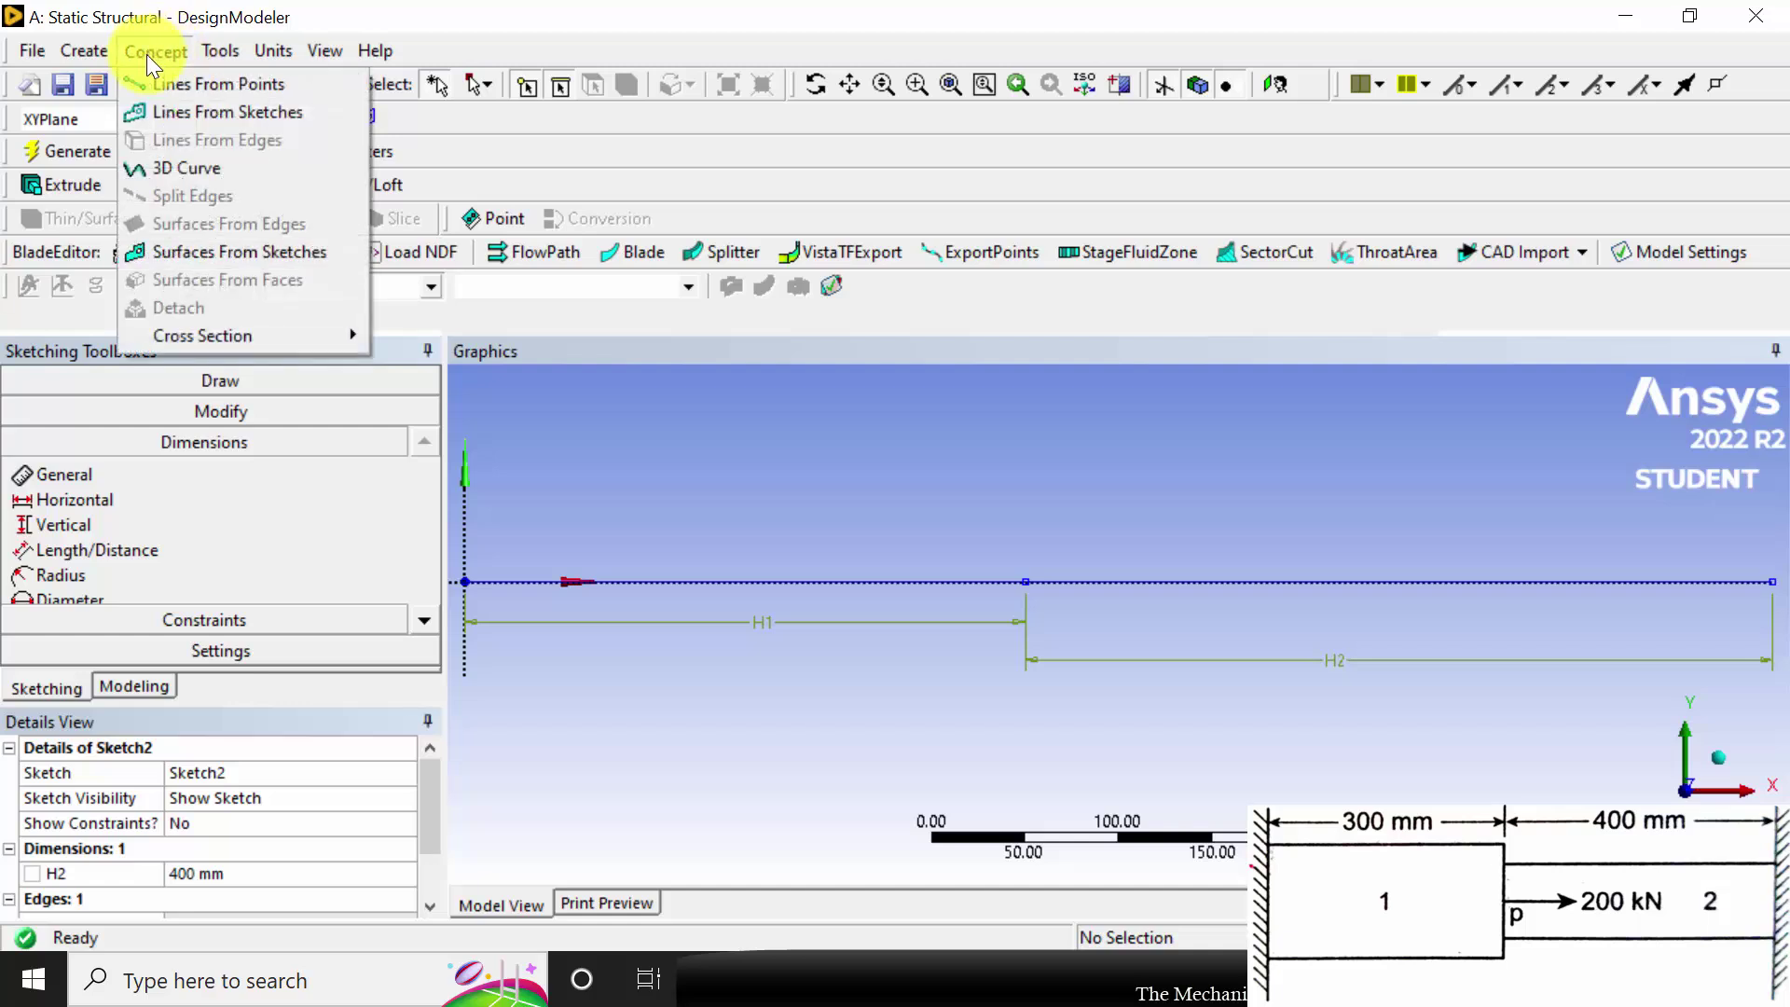
left_click(181, 110)
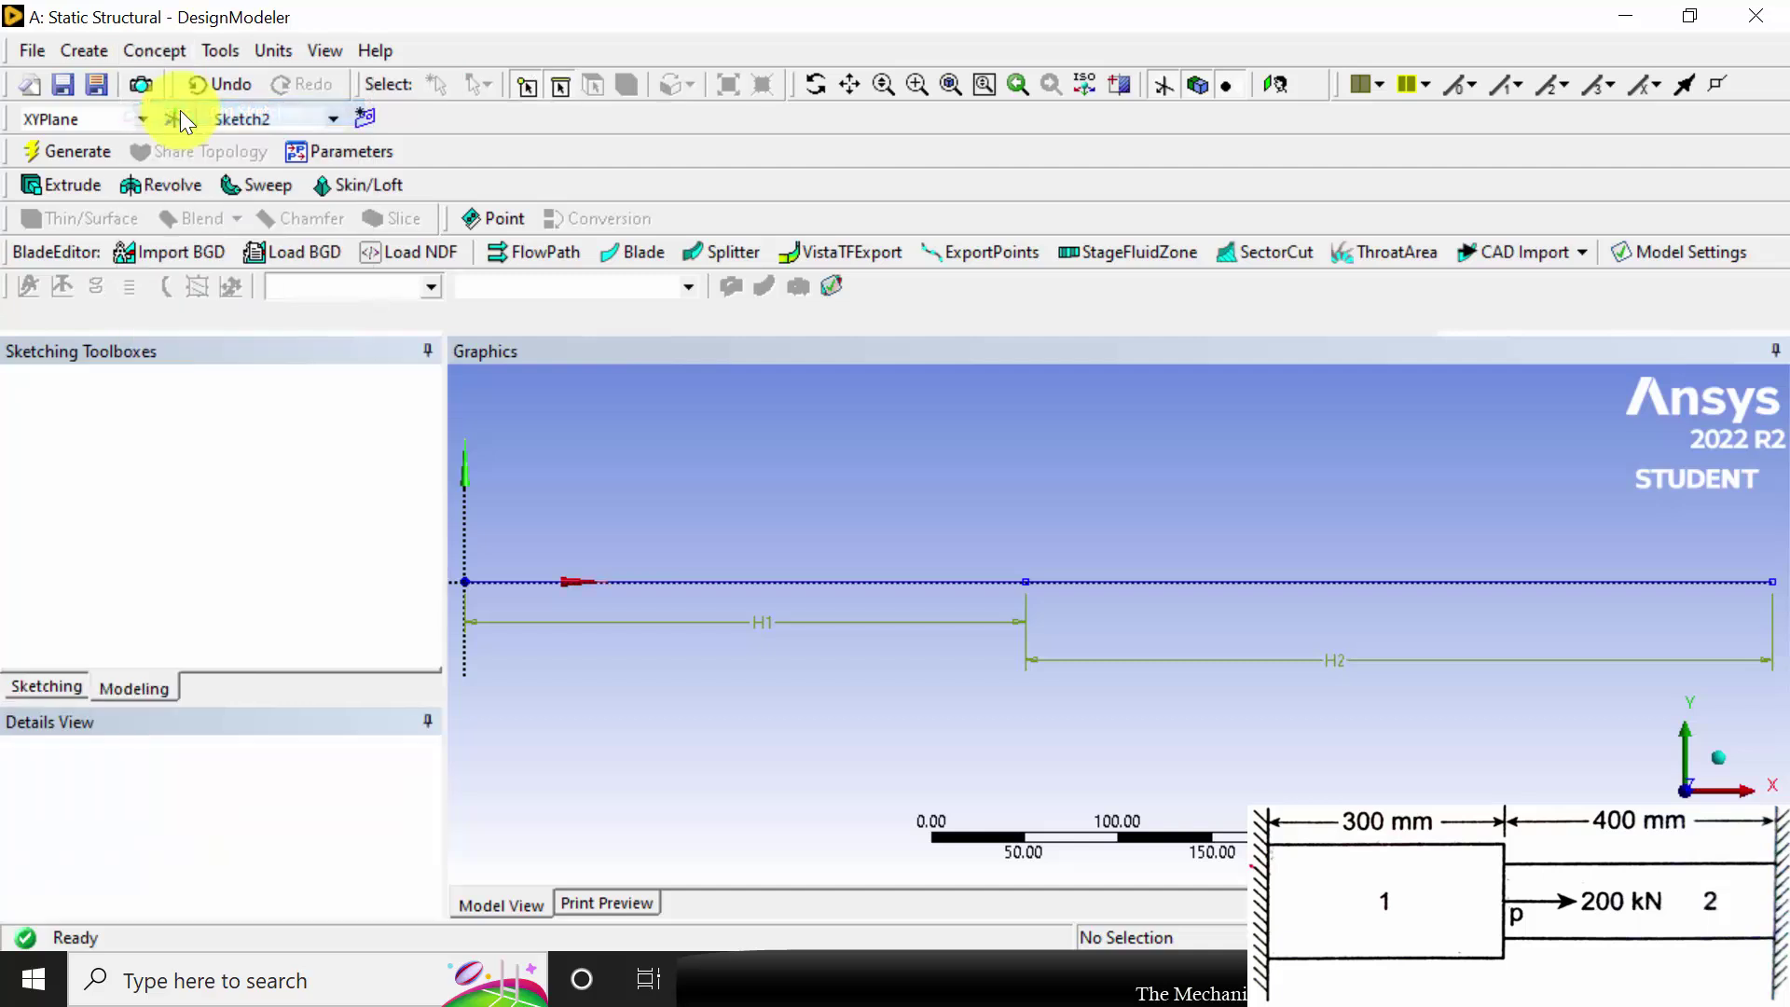
left_click(721, 582)
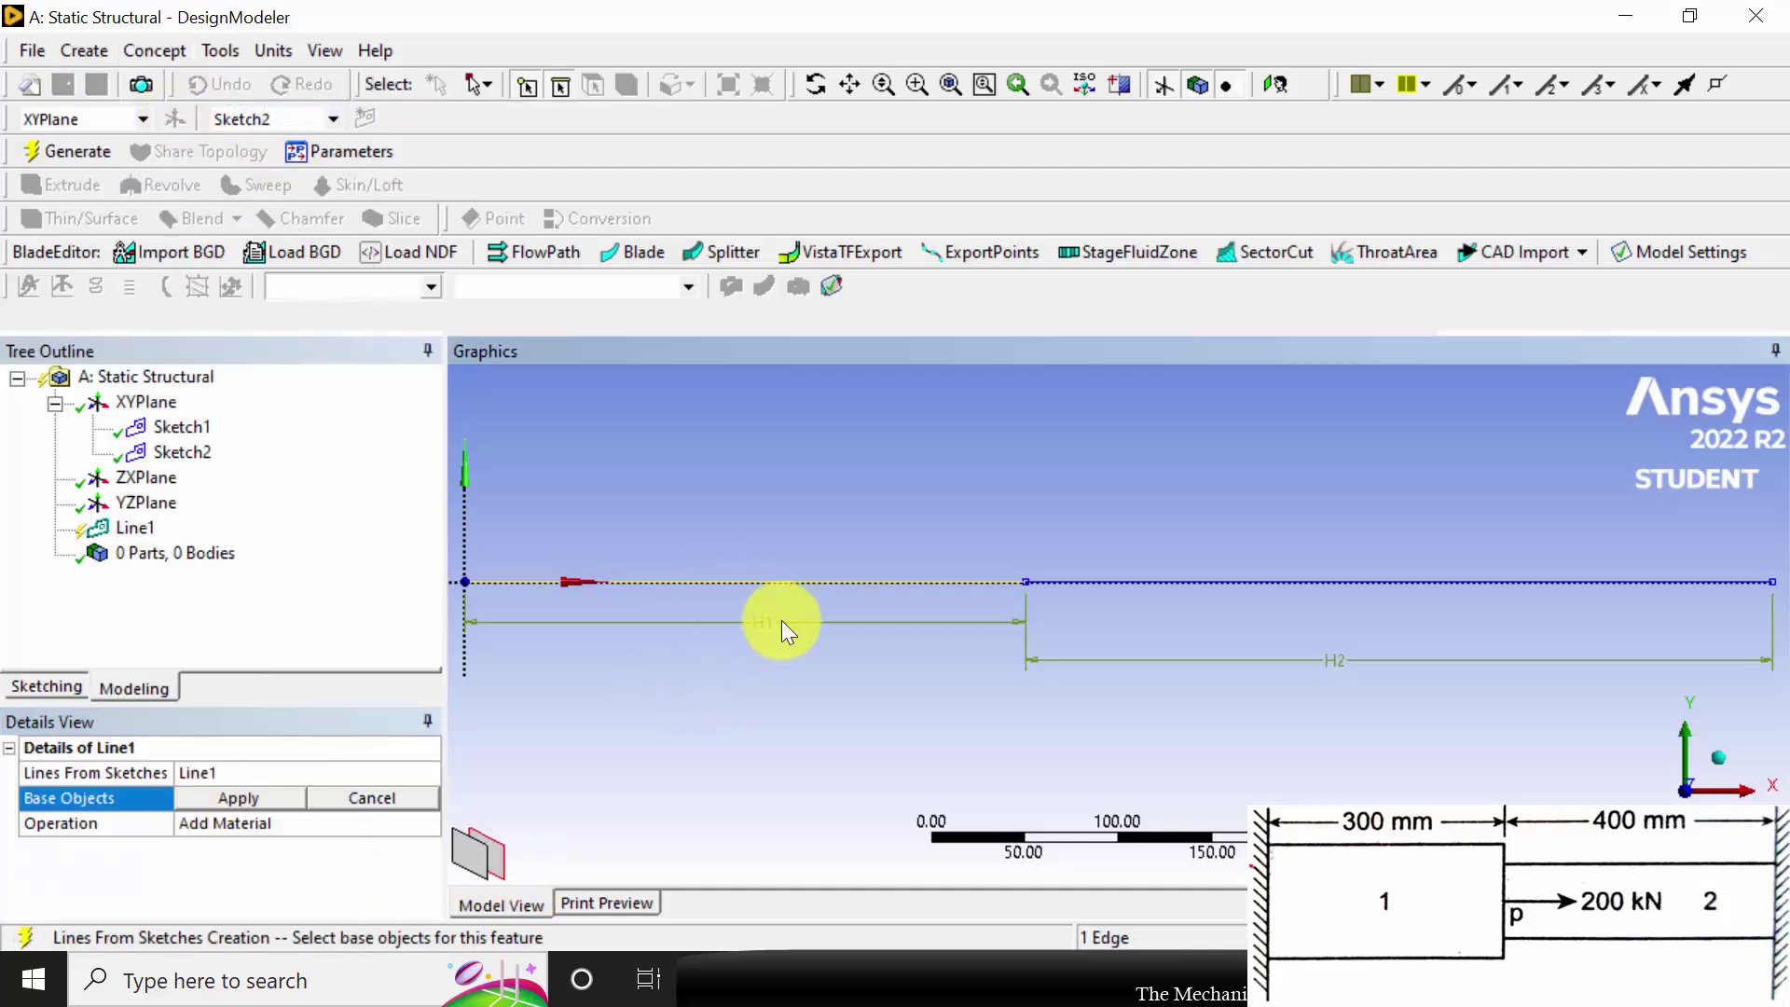
left_click(283, 798)
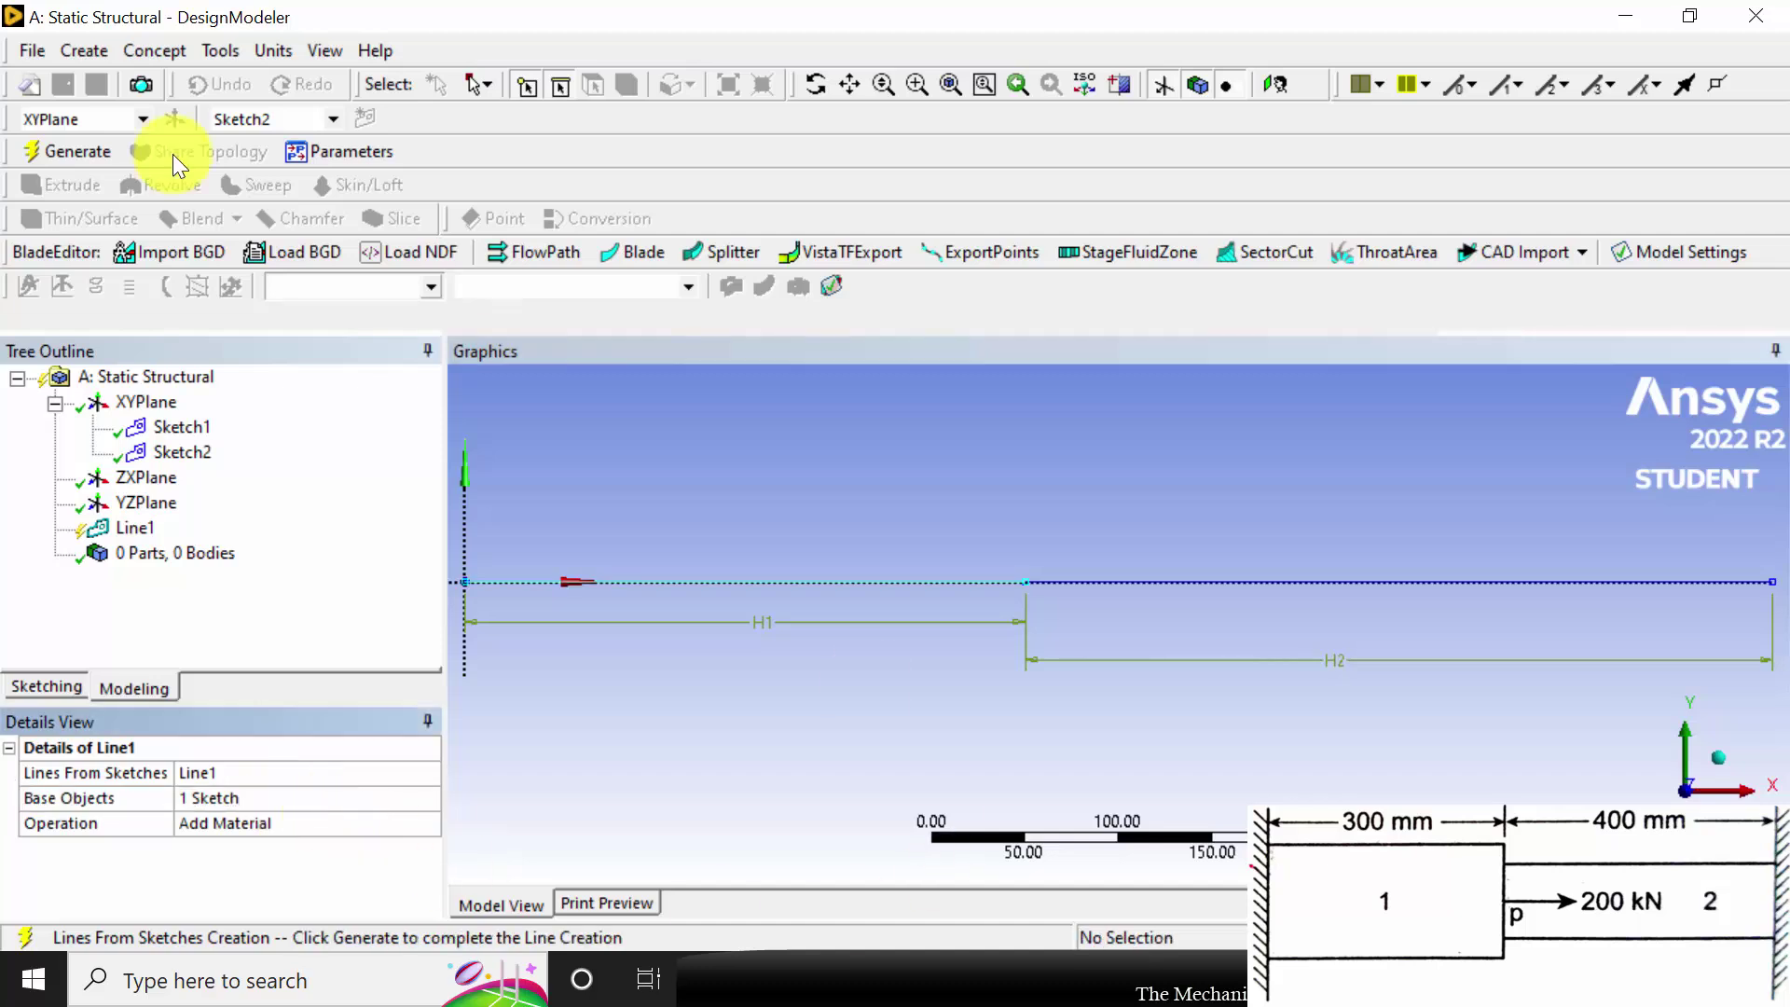
left_click(67, 151)
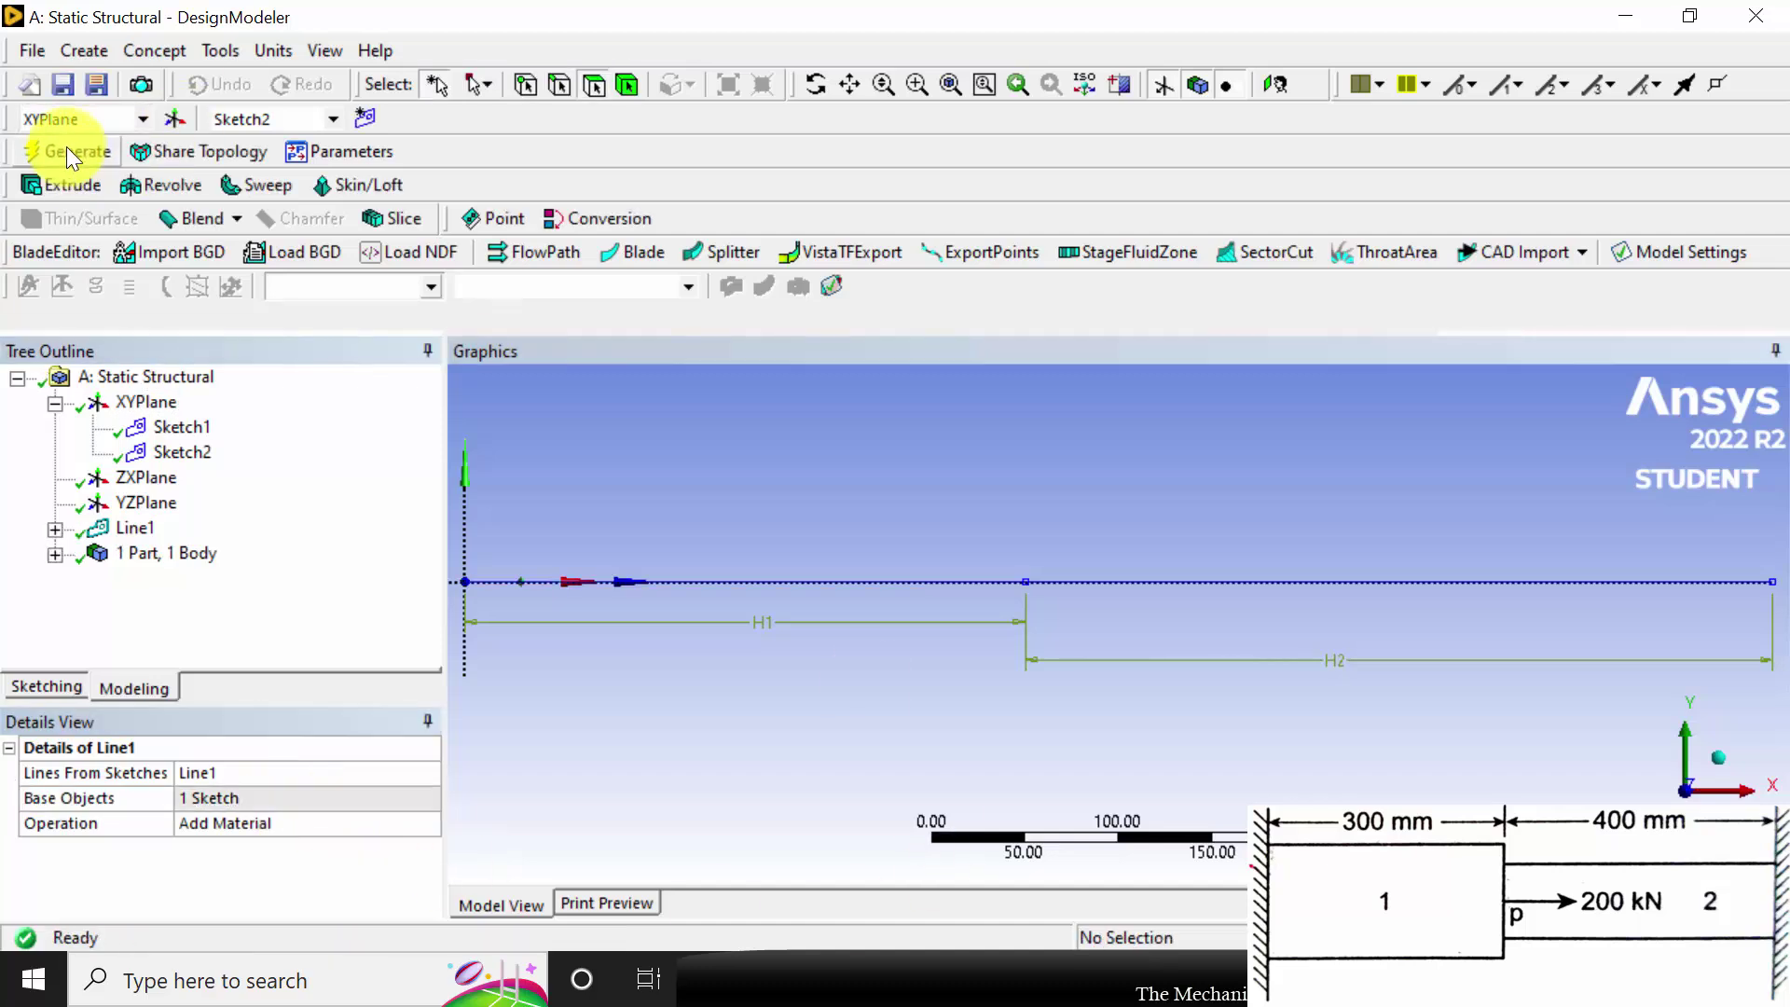
Generate a separate line body from the sketch of the 400 mm line using Lines From Sketches with the Add Frozen operation
left_click(149, 47)
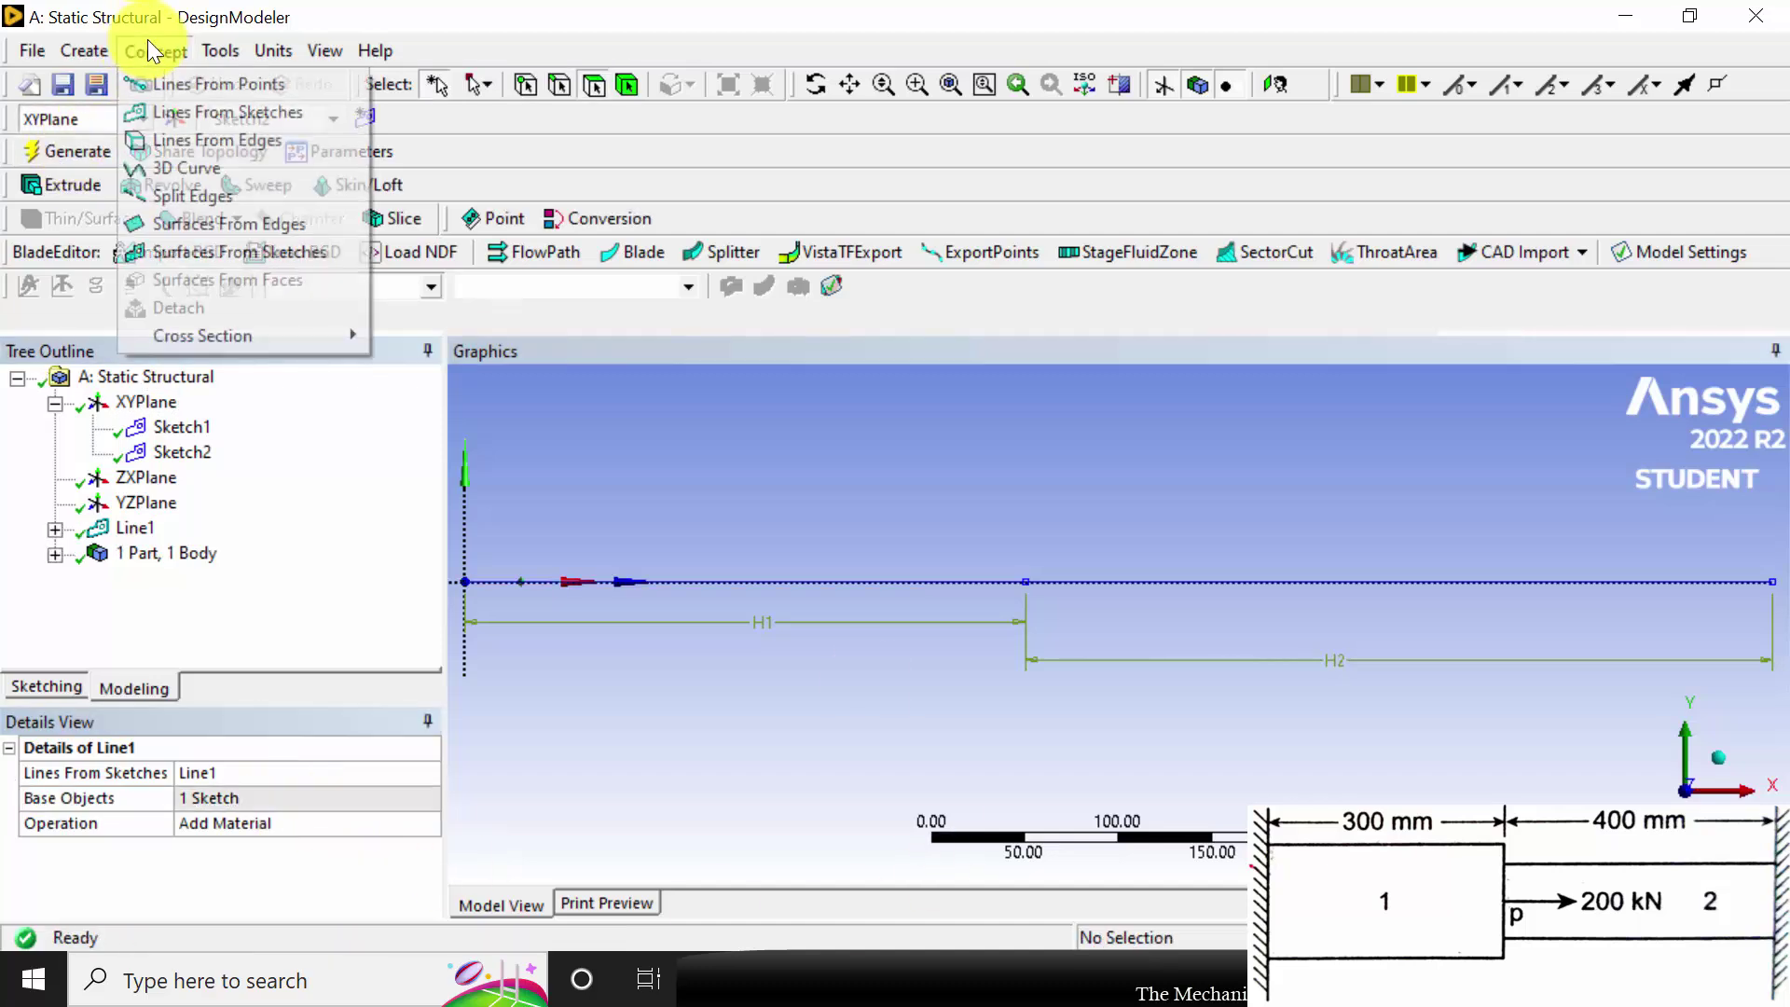
left_click(181, 115)
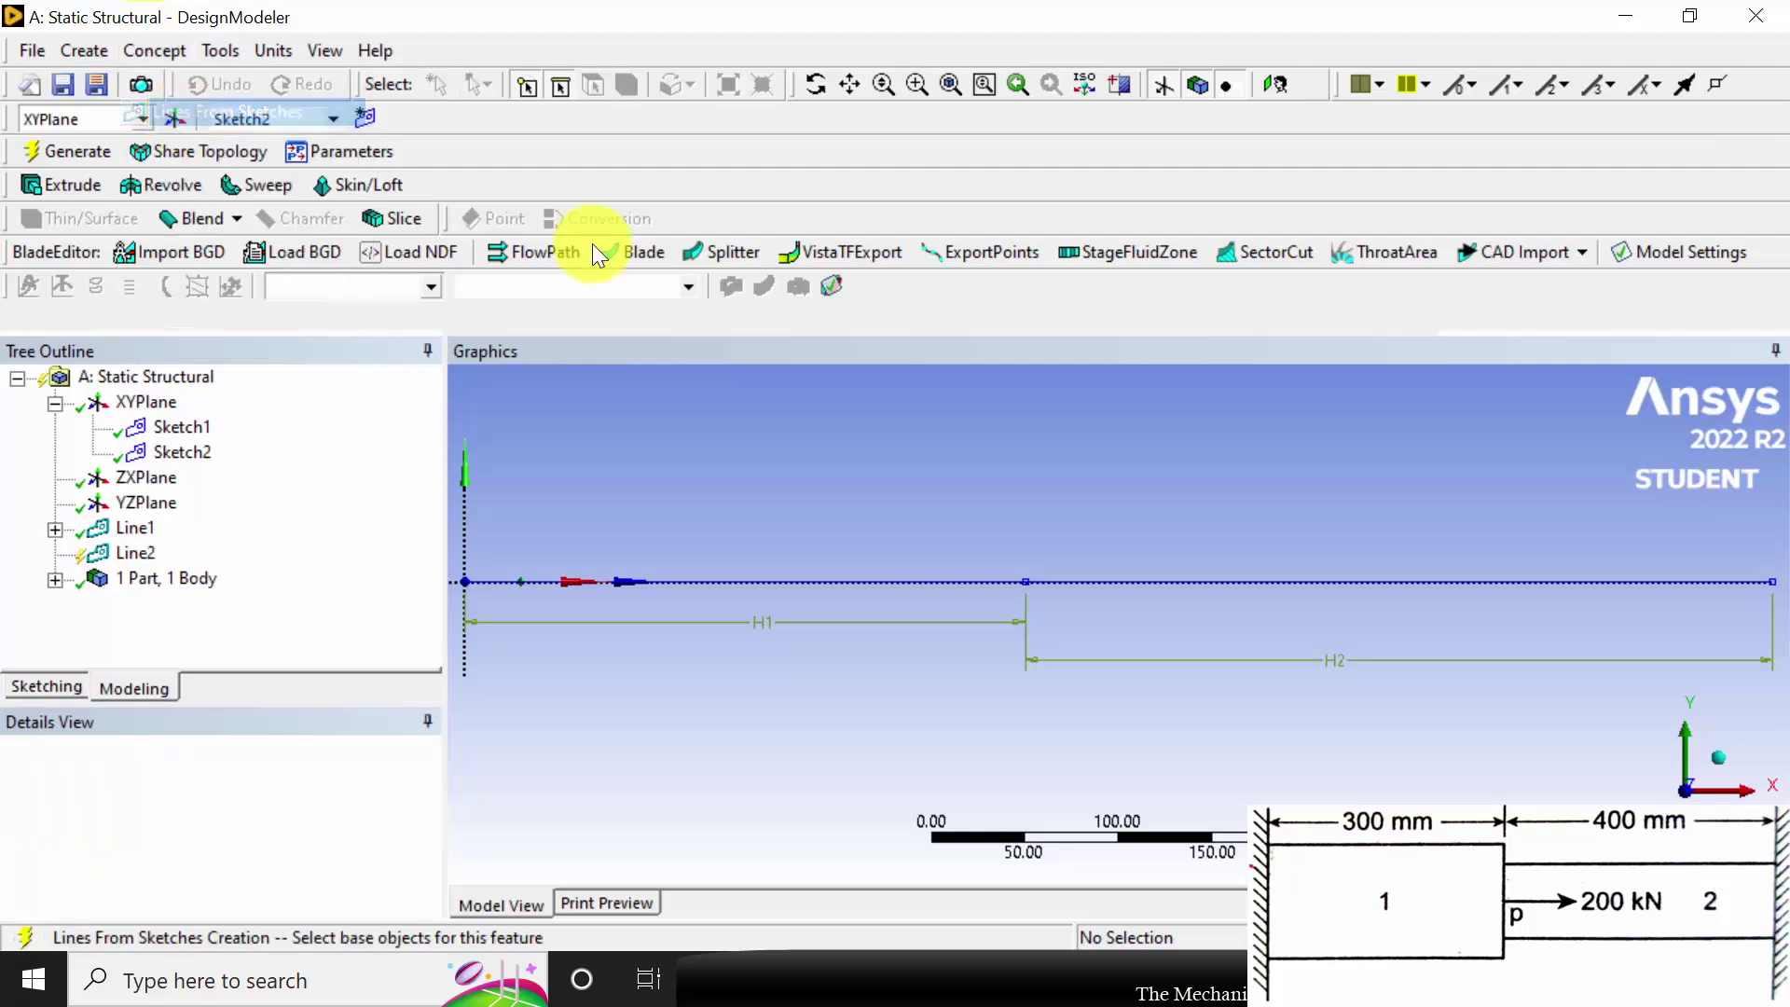
left_click(1340, 583)
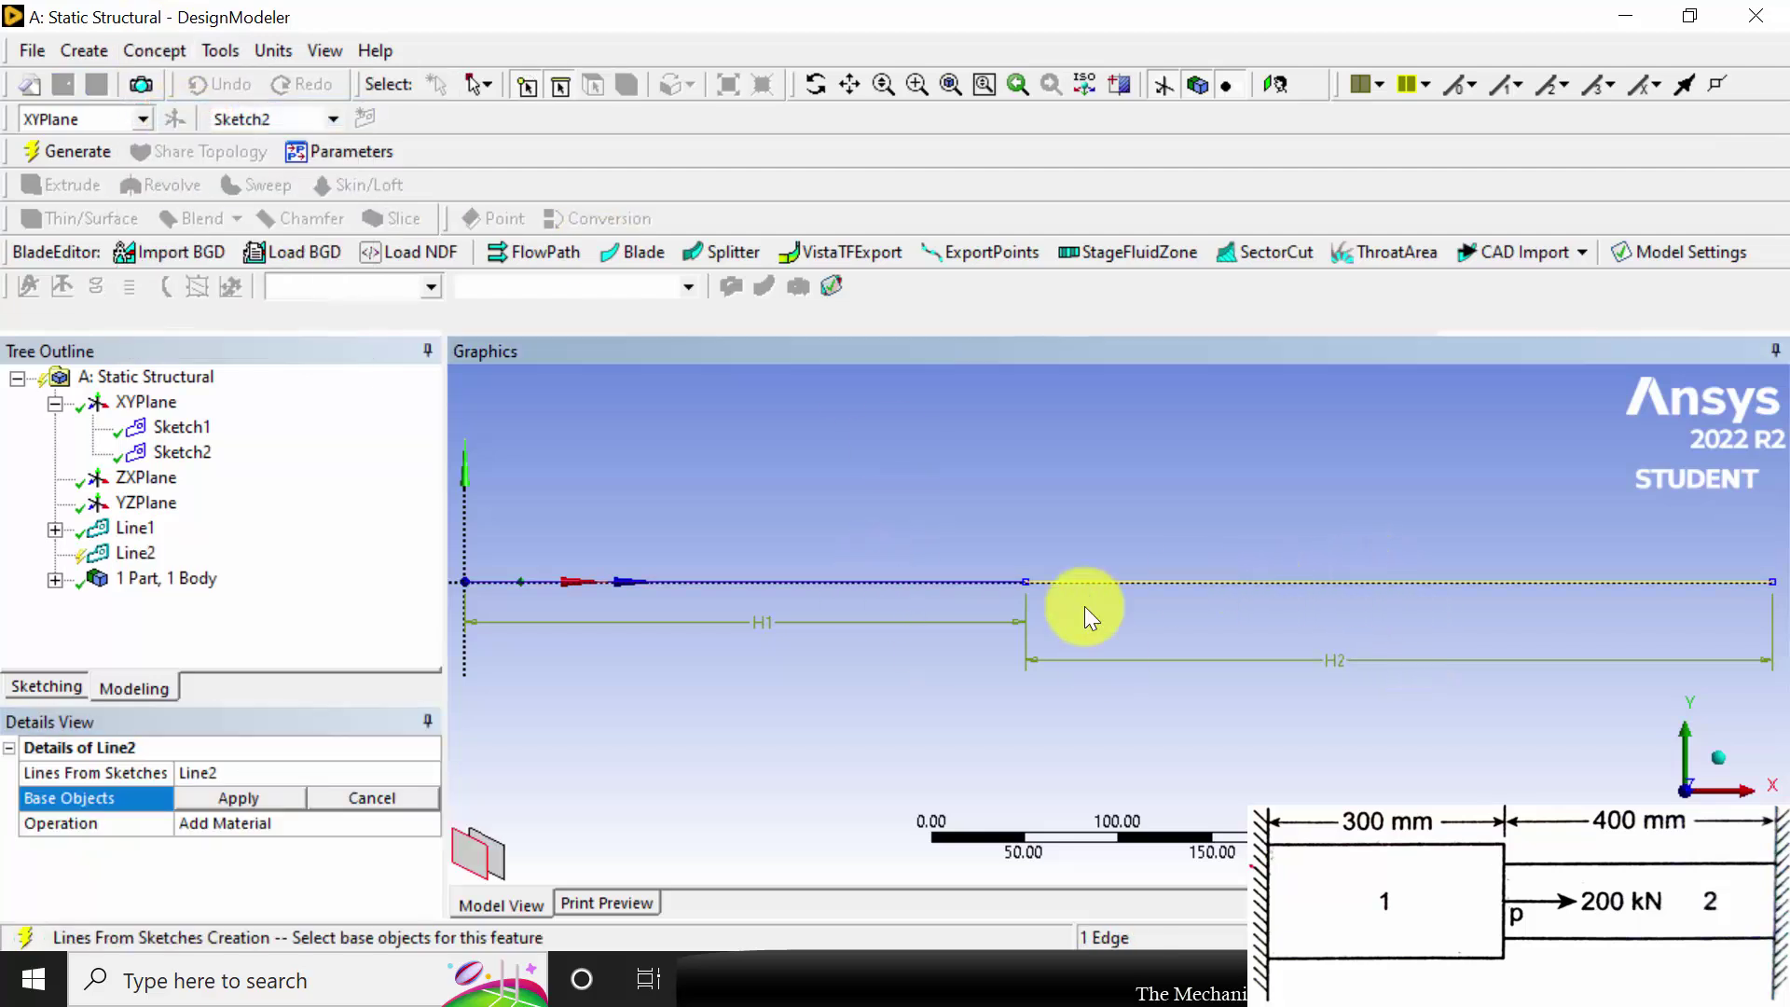
left_click(423, 831)
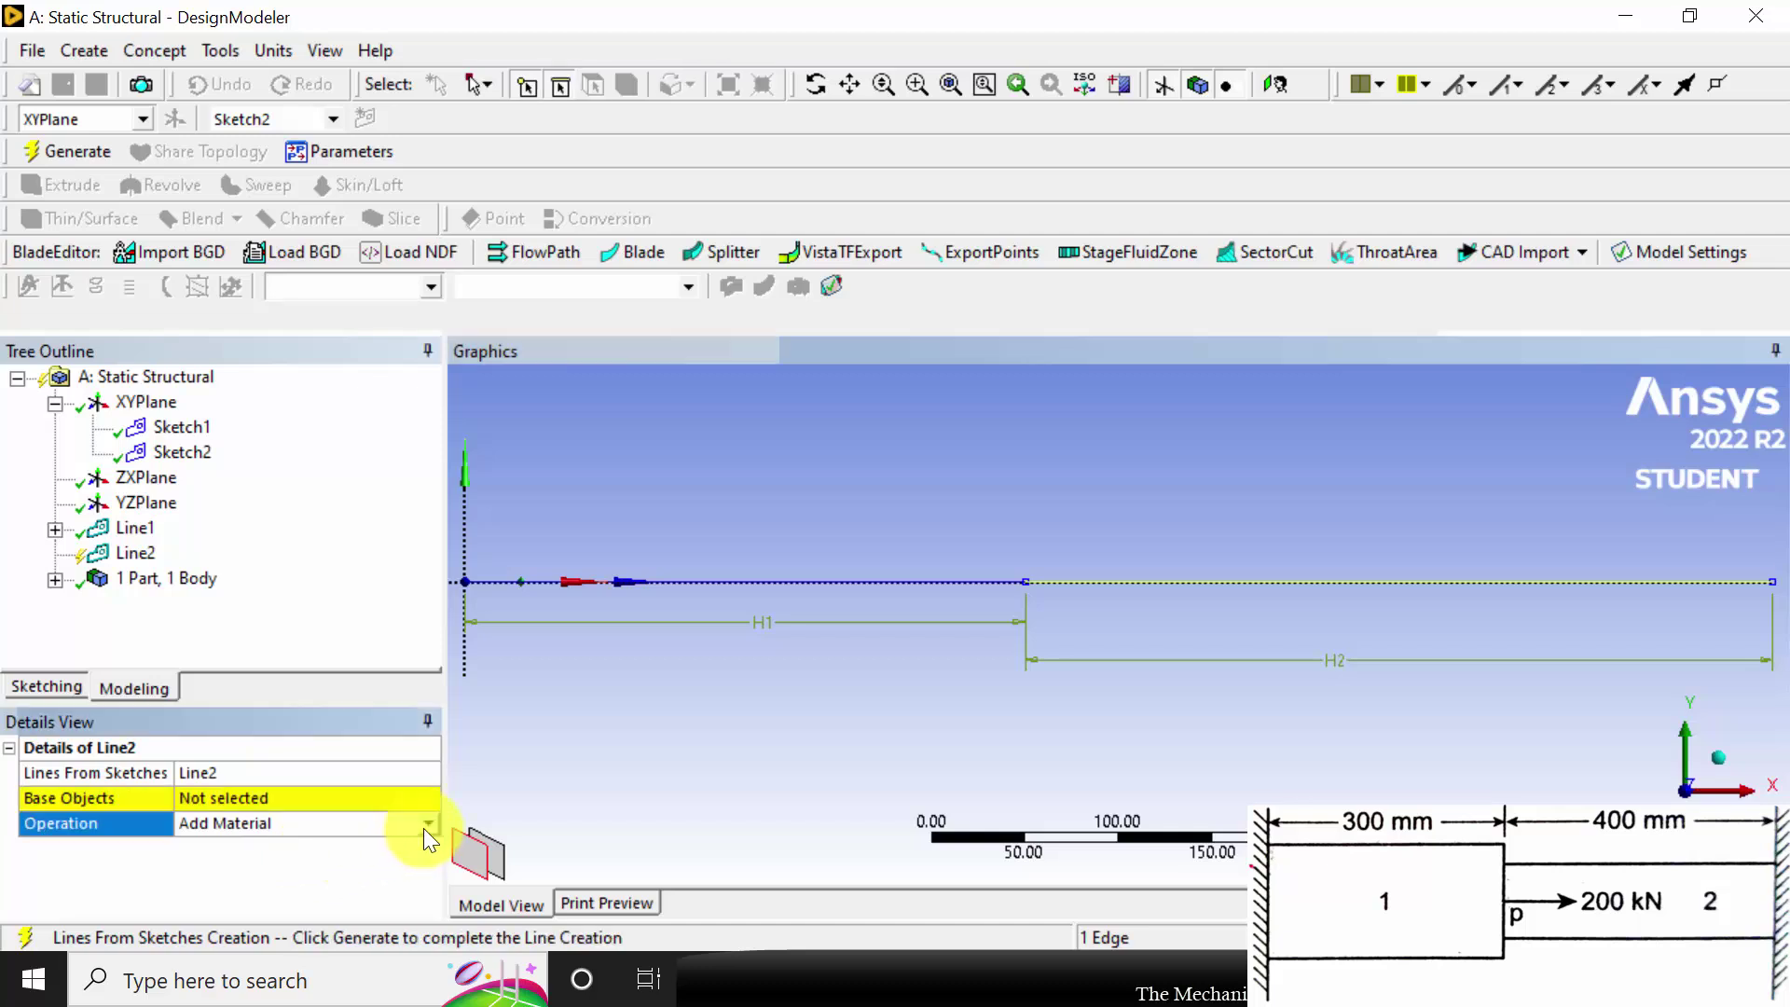
left_click(429, 826)
left_click(347, 843)
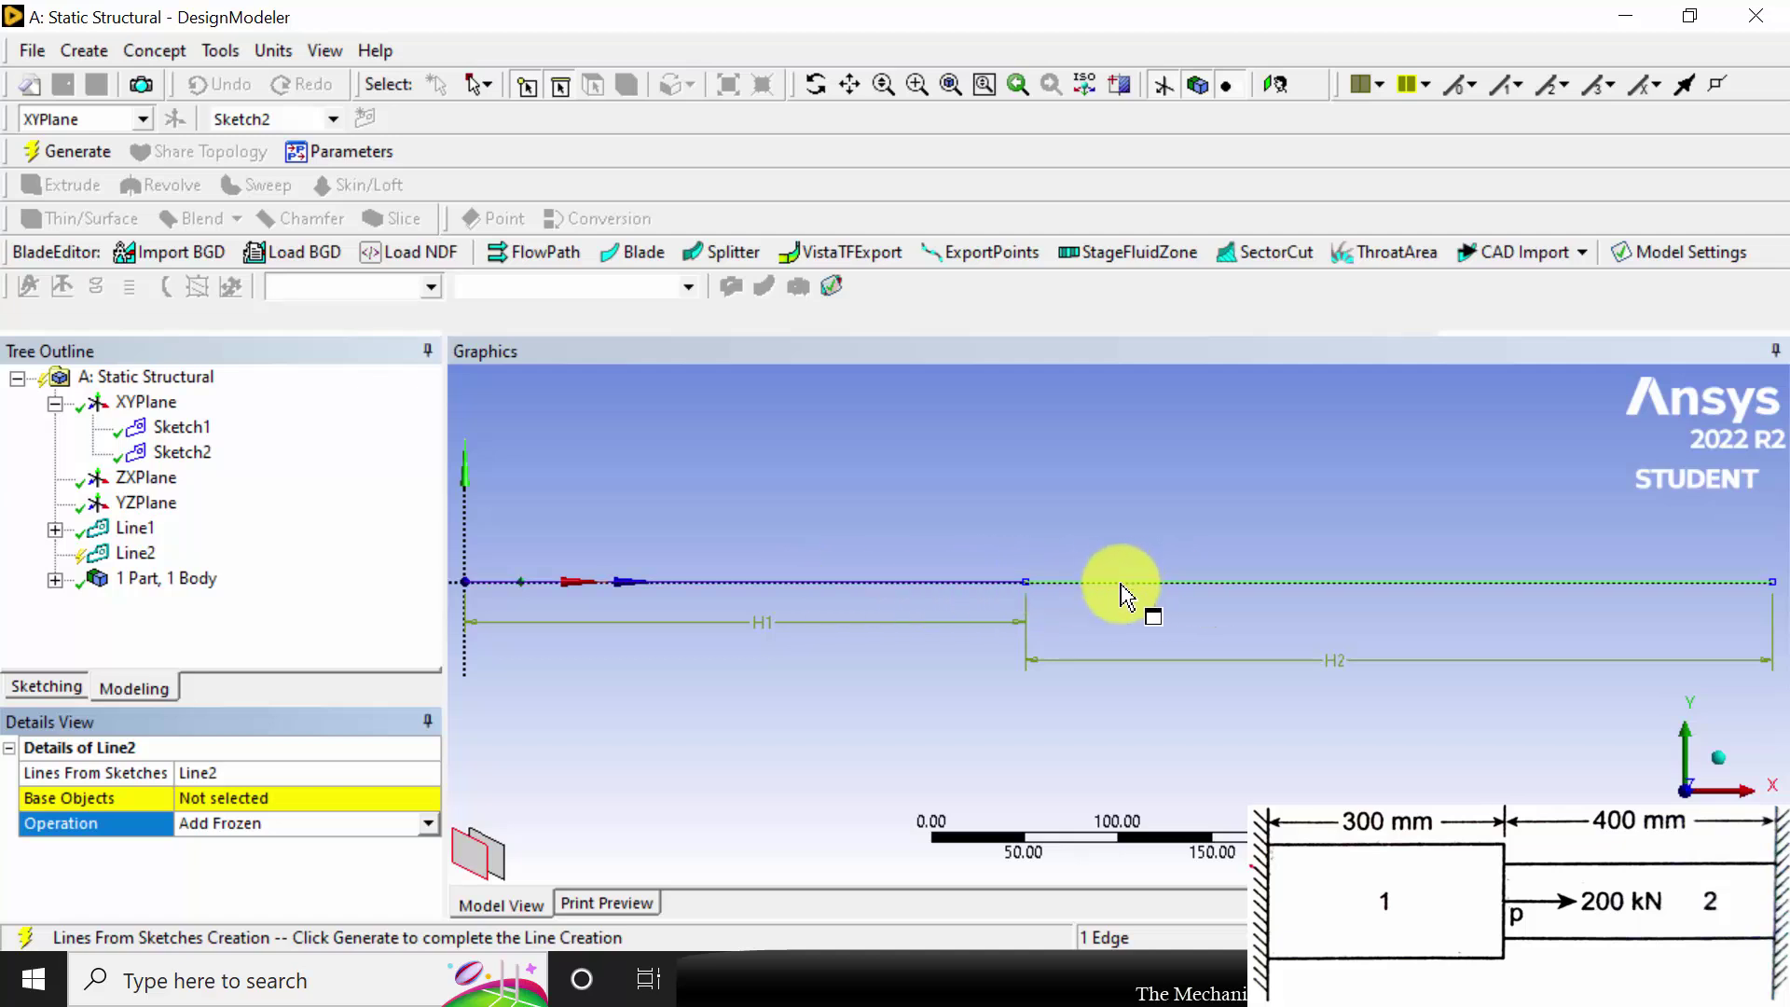
left_click(363, 799)
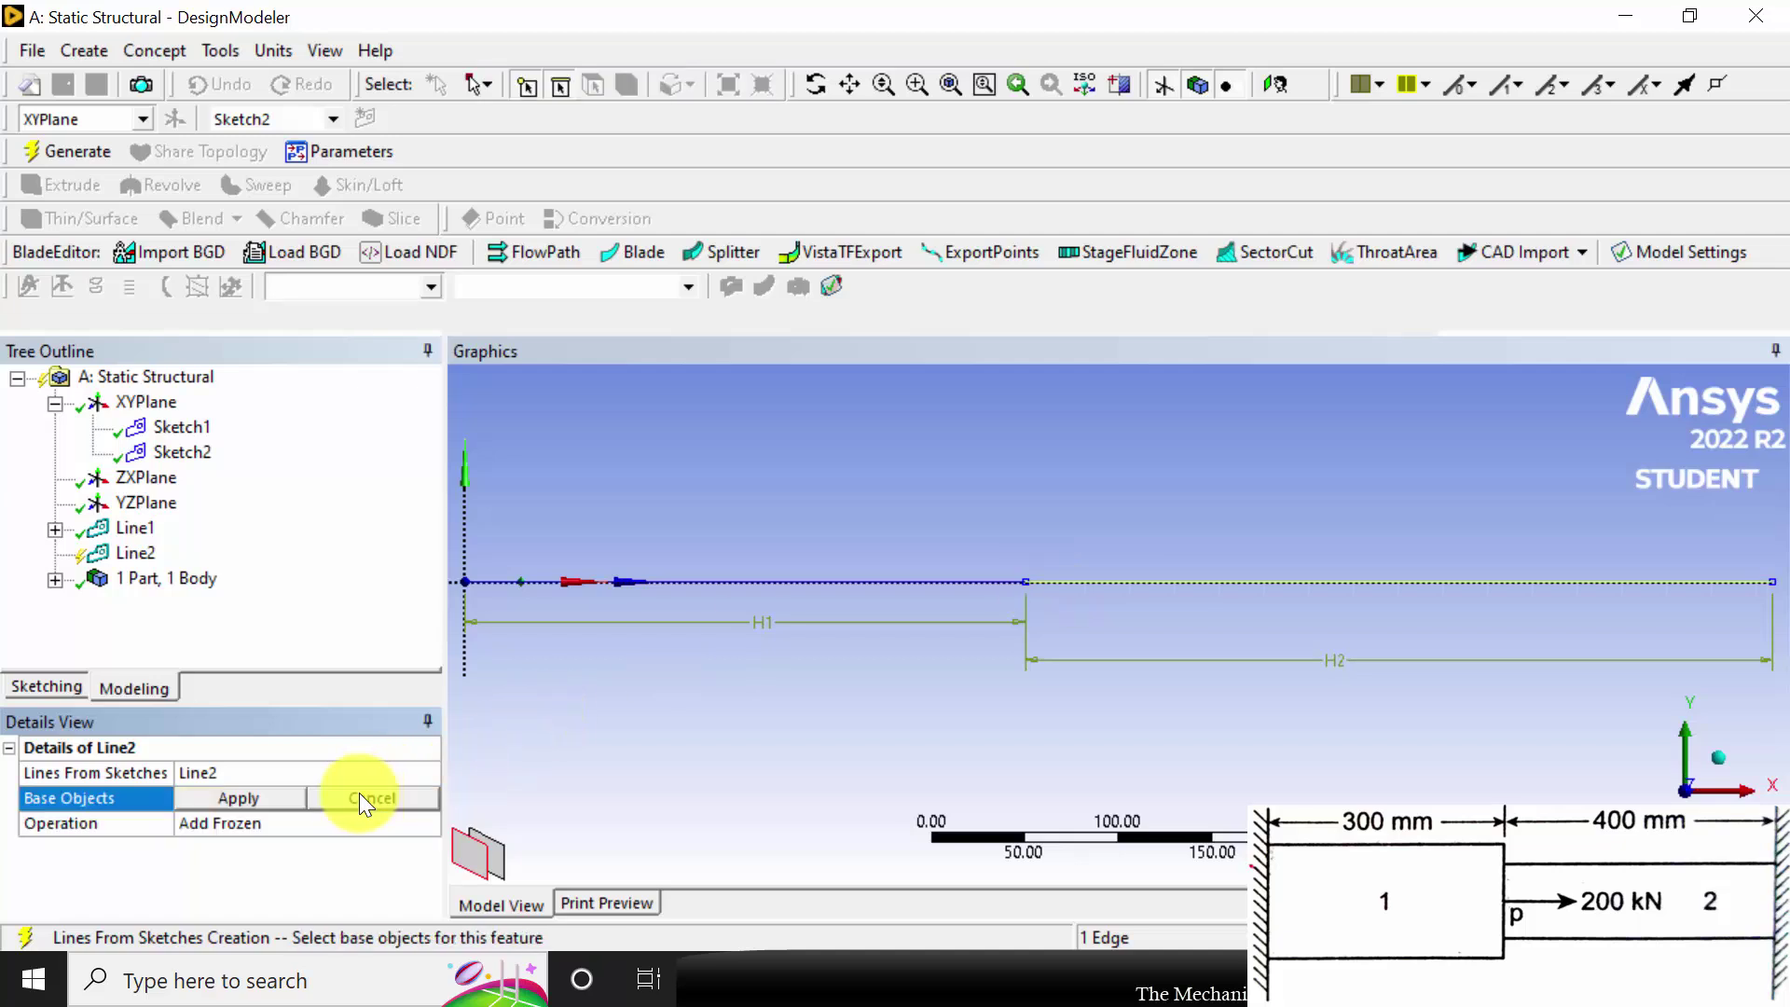
left_click(276, 798)
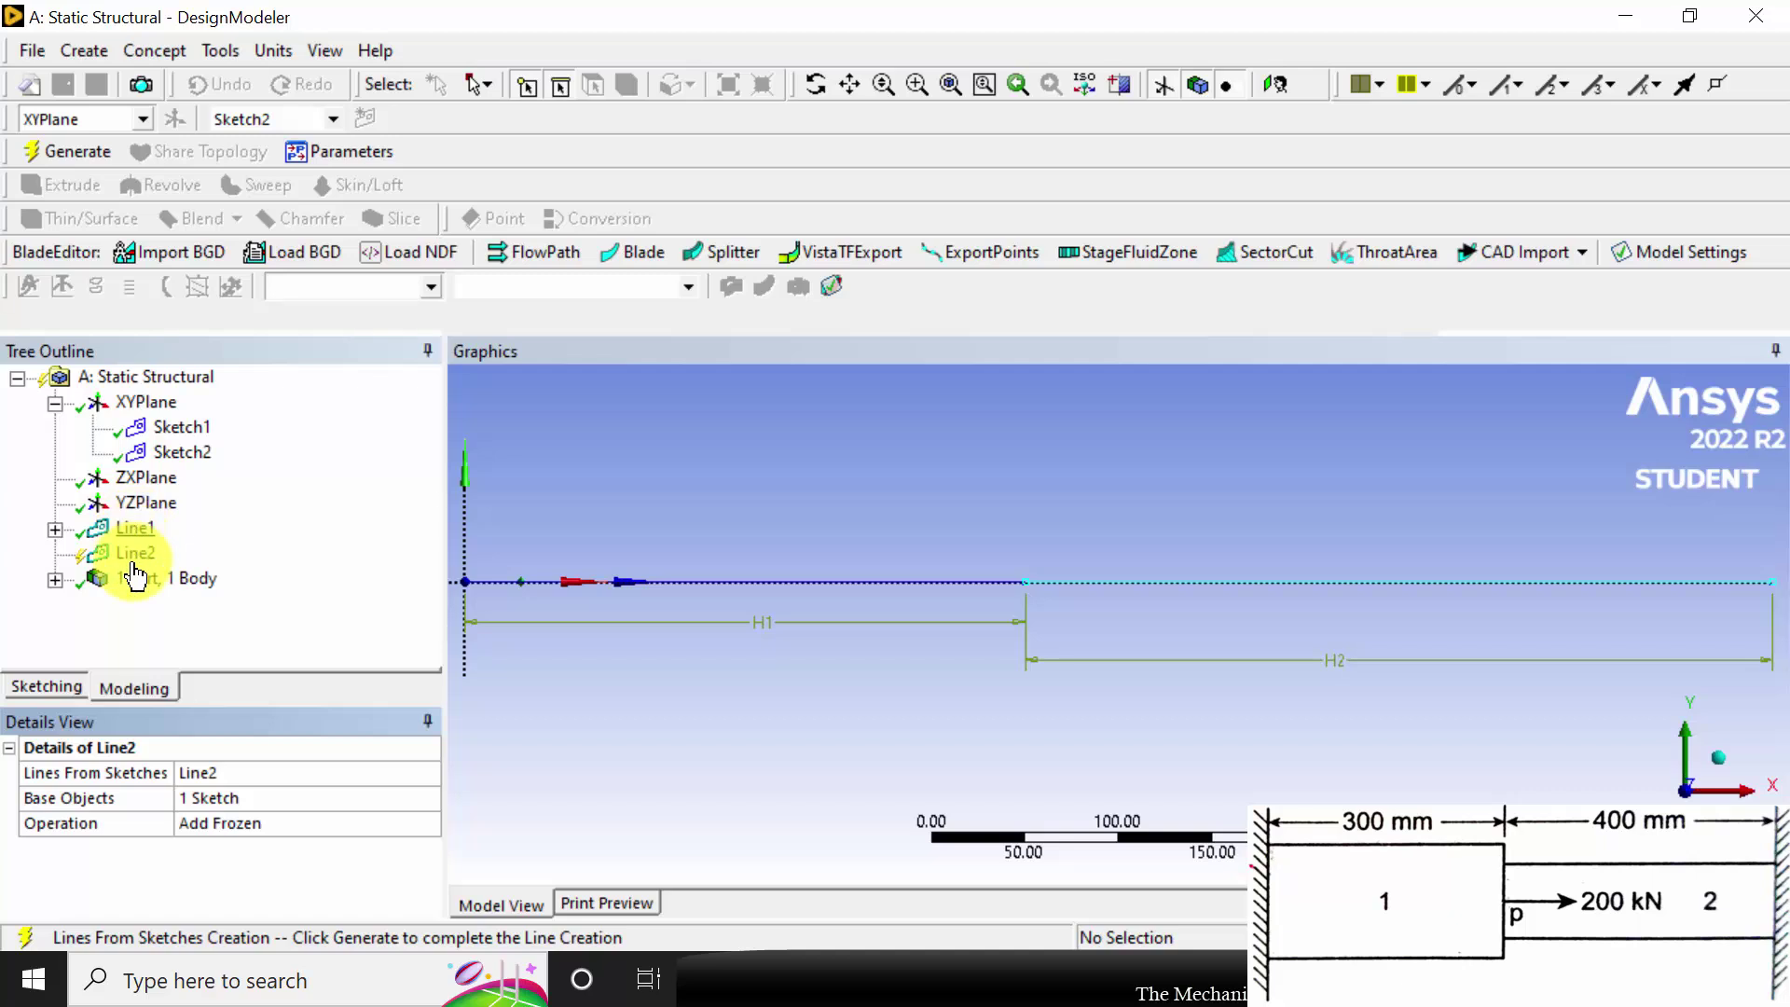
left_click(80, 156)
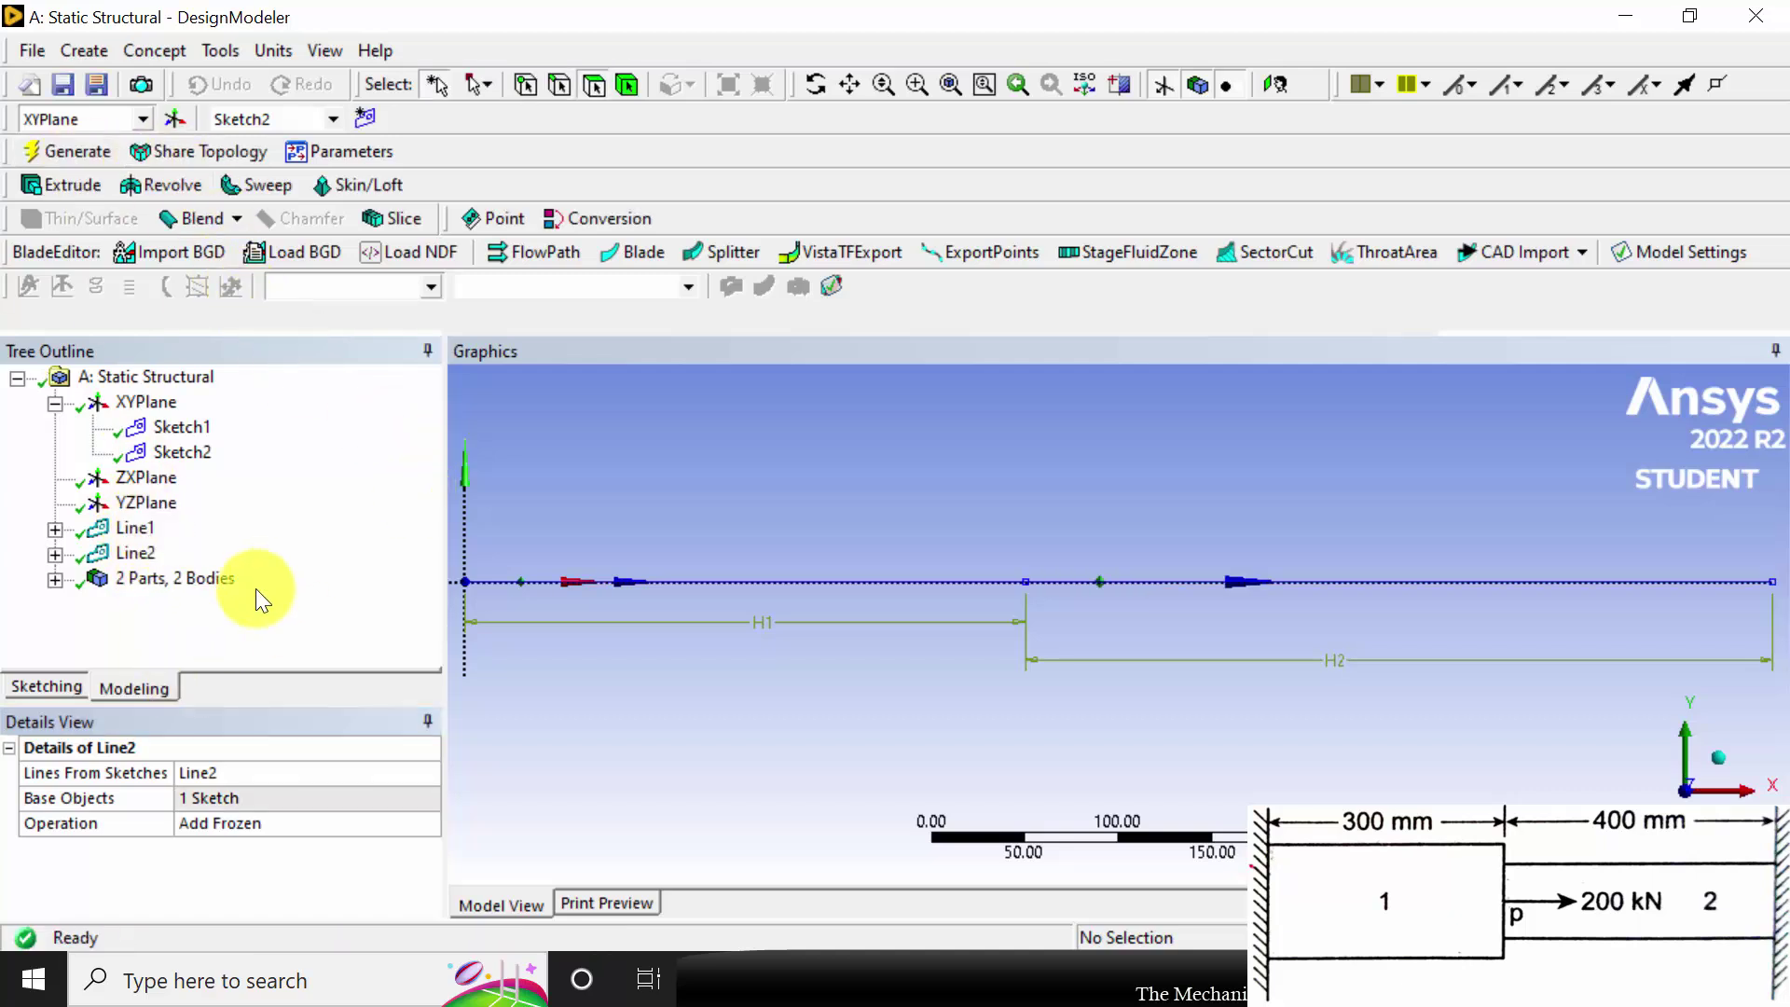
Create a circular cross section with a radius of 27.5 mm and generate it
left_click(148, 49)
mouse_move(320, 334)
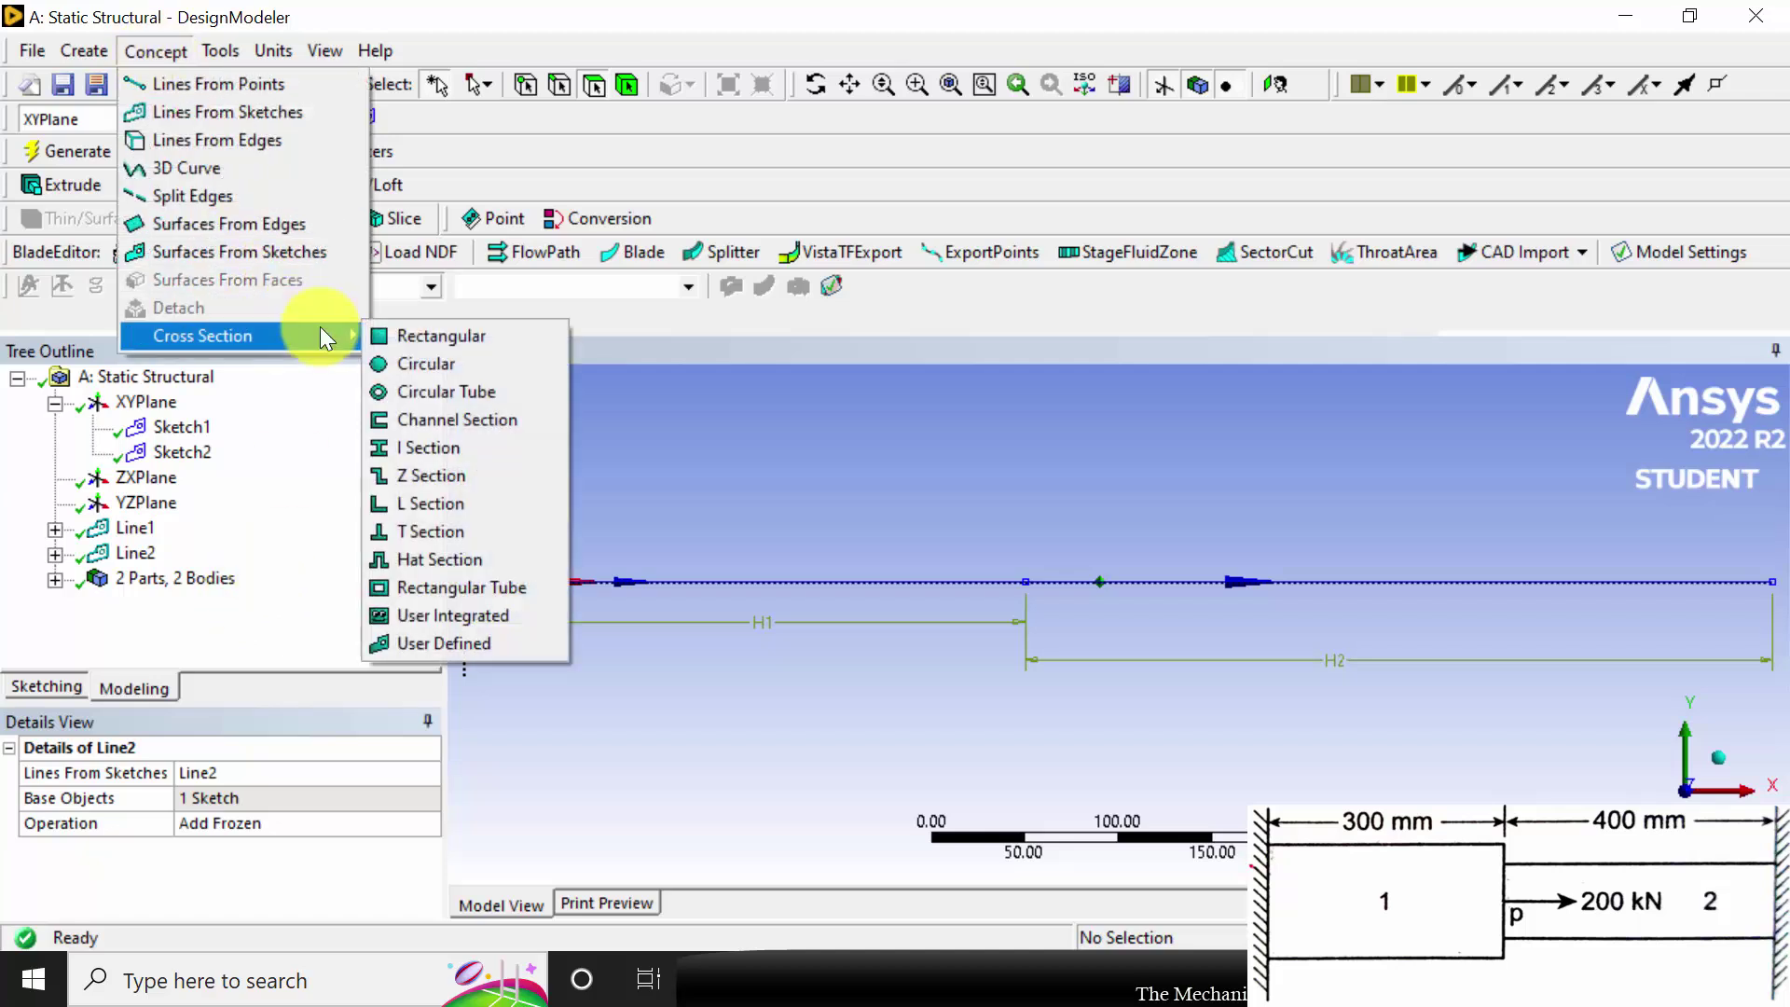
left_click(439, 365)
left_click(145, 848)
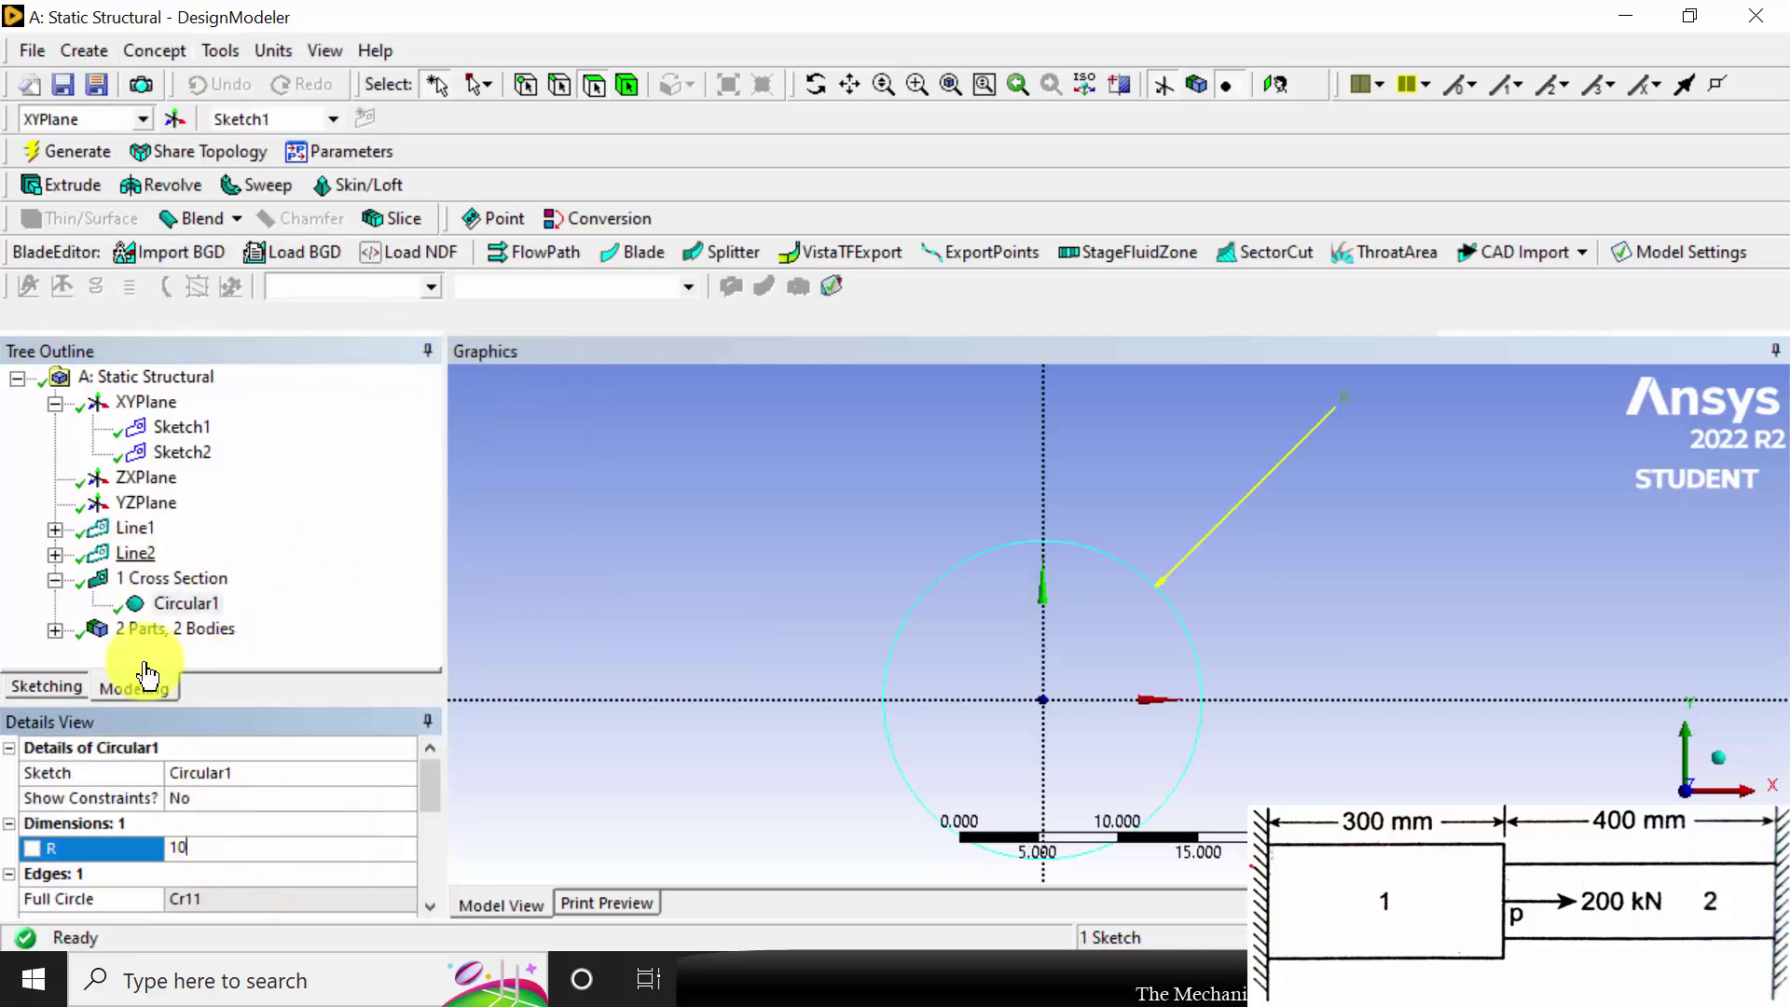
key("BackSpace")
type("27.5")
key("Return")
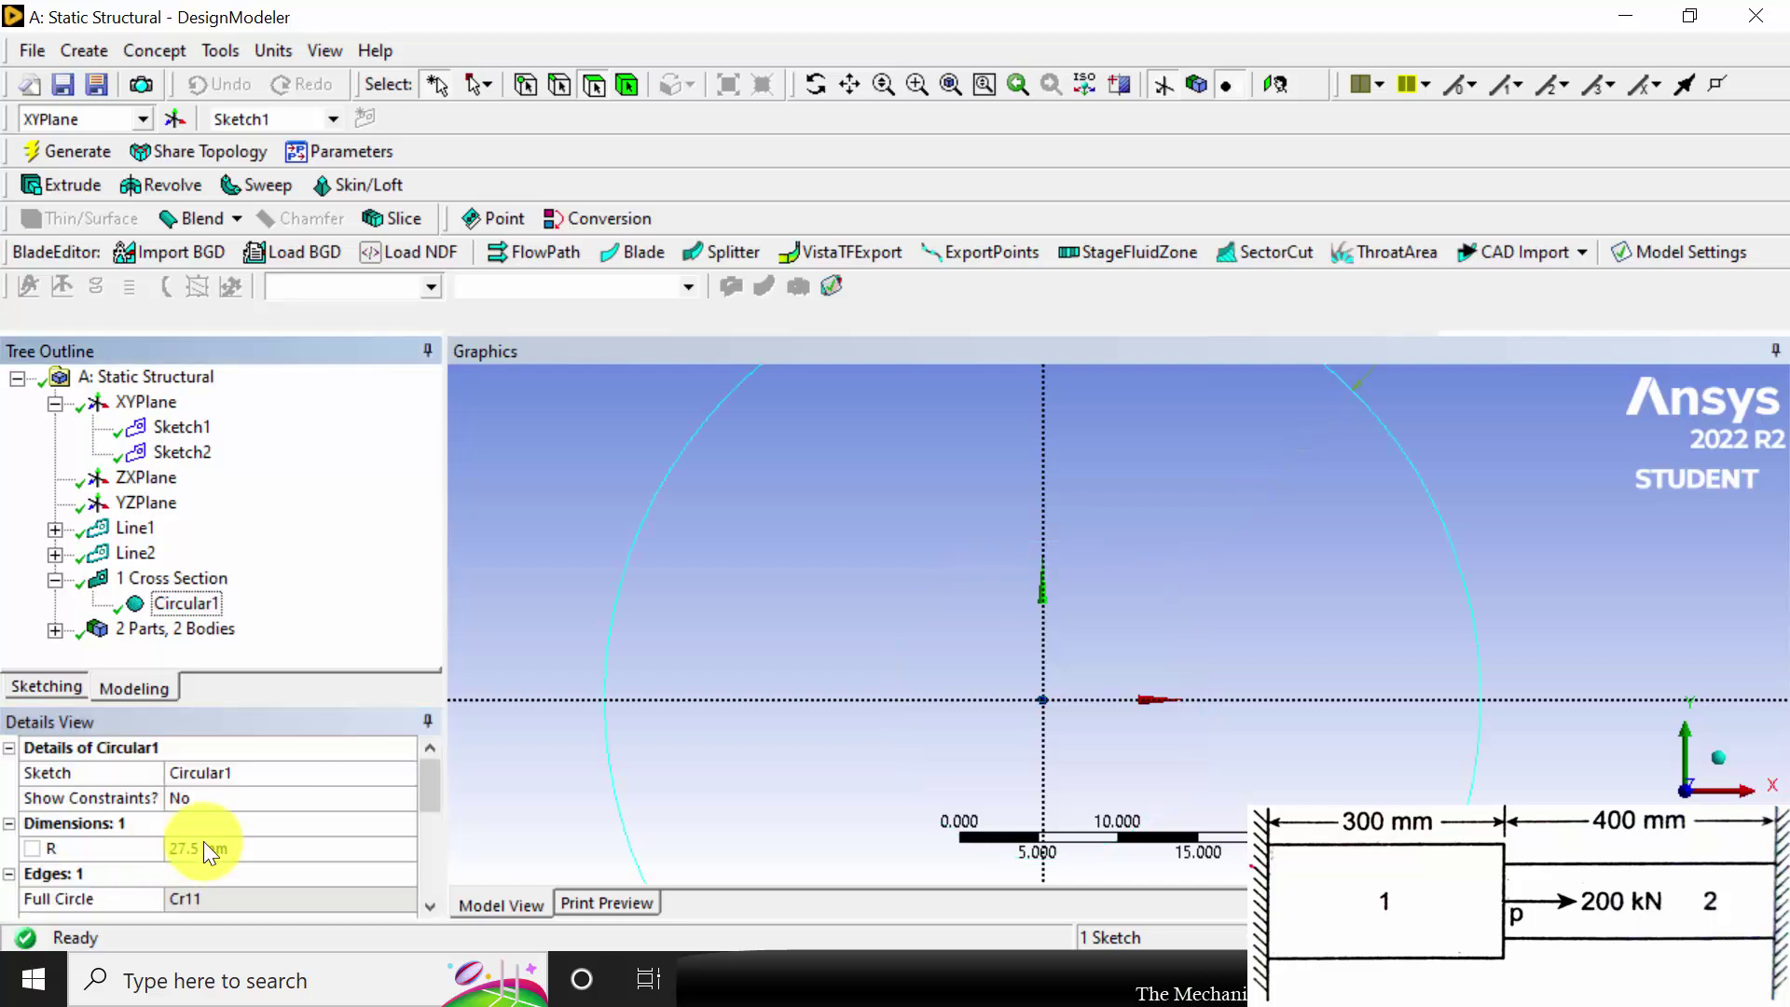
left_click(67, 158)
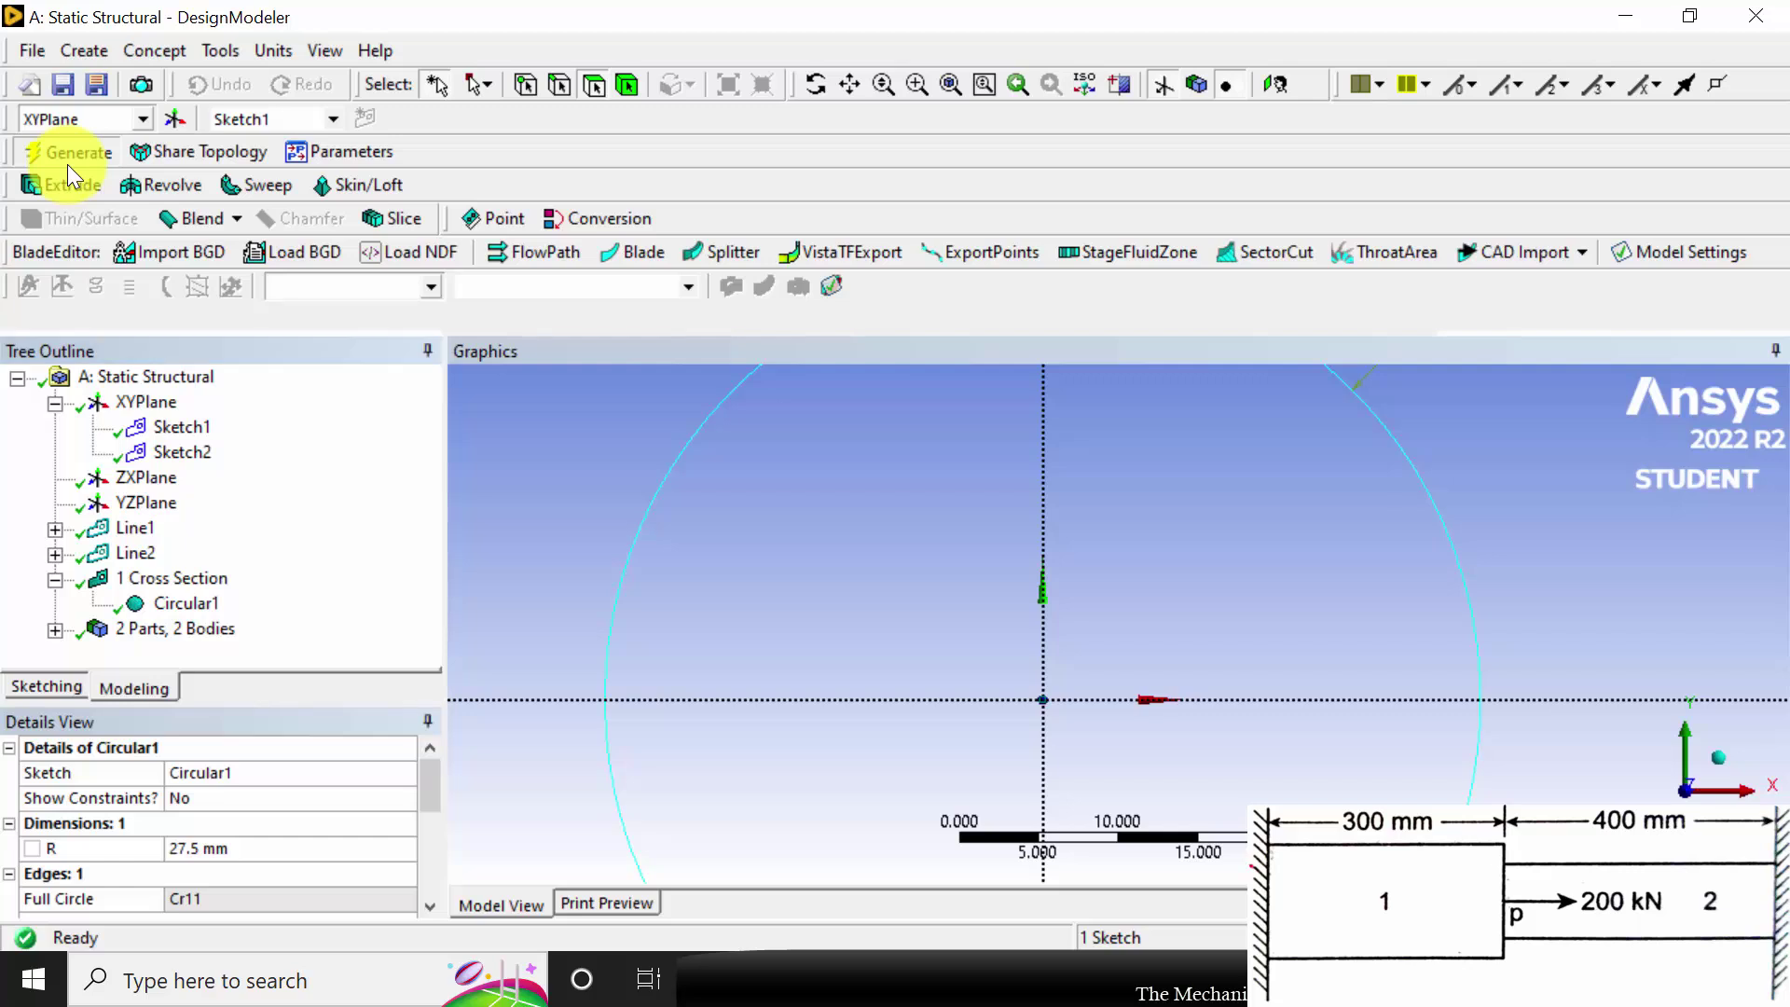
Create a second circular cross section with a radius of 13.75 mm and generate it
left_click(160, 49)
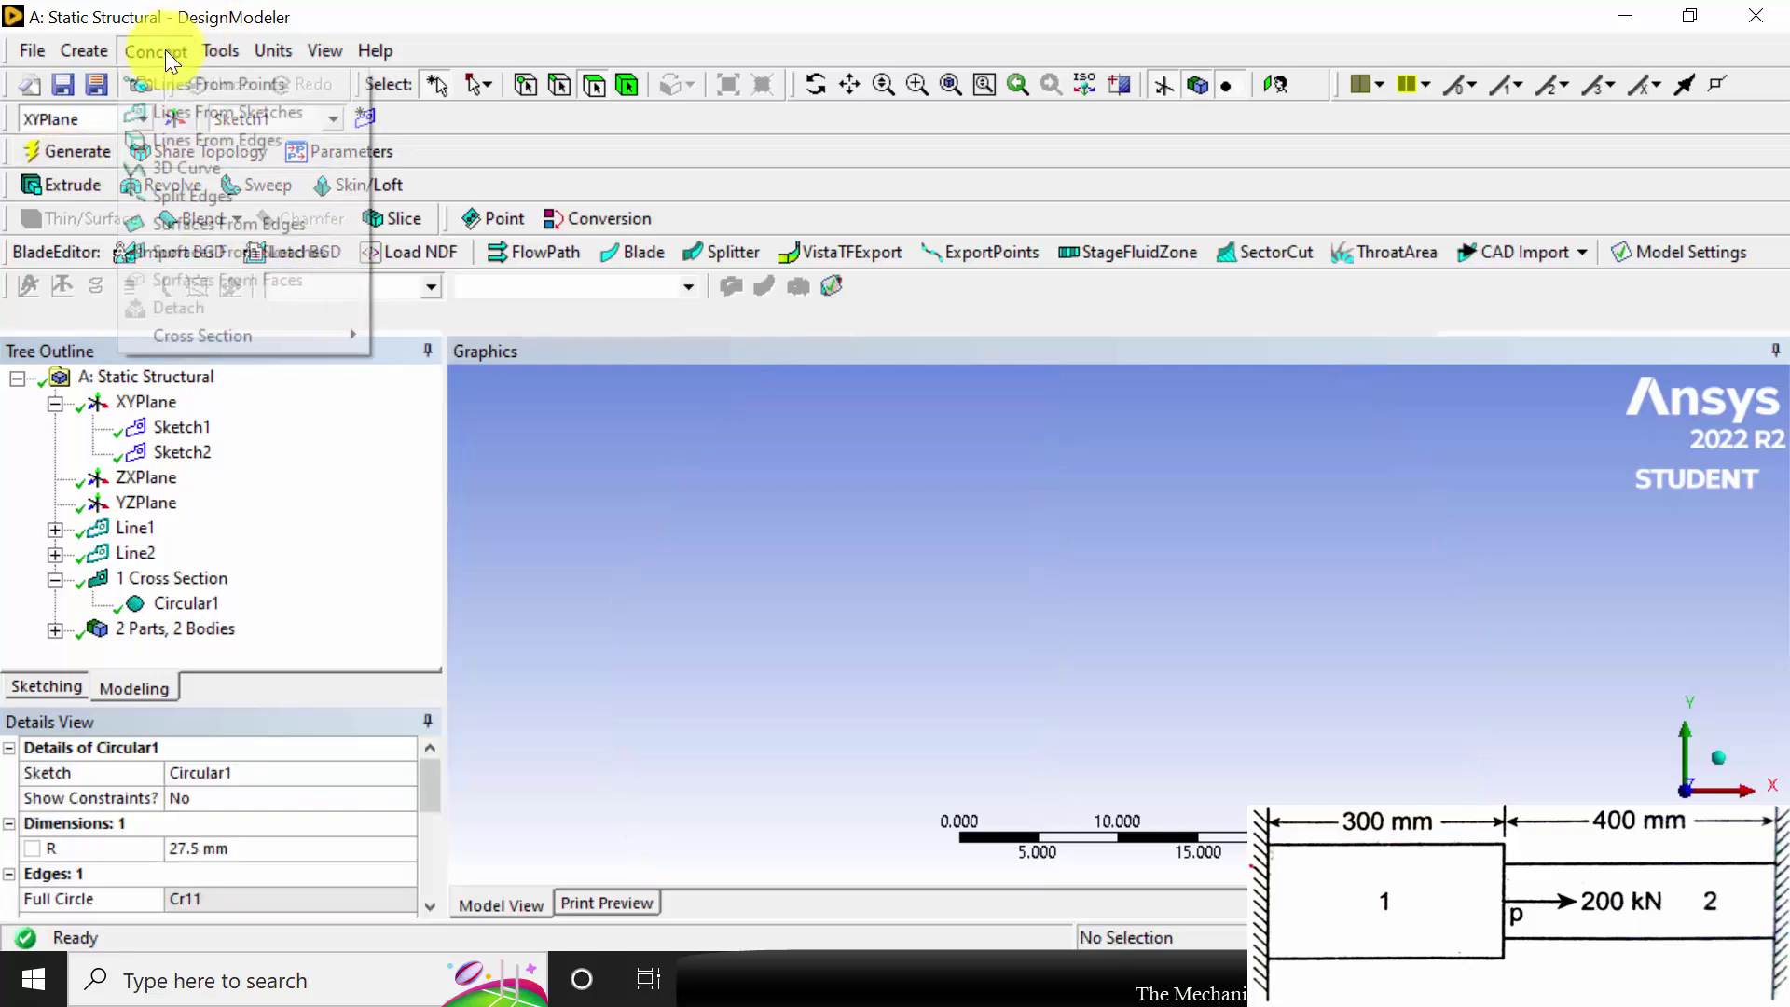
mouse_move(315, 343)
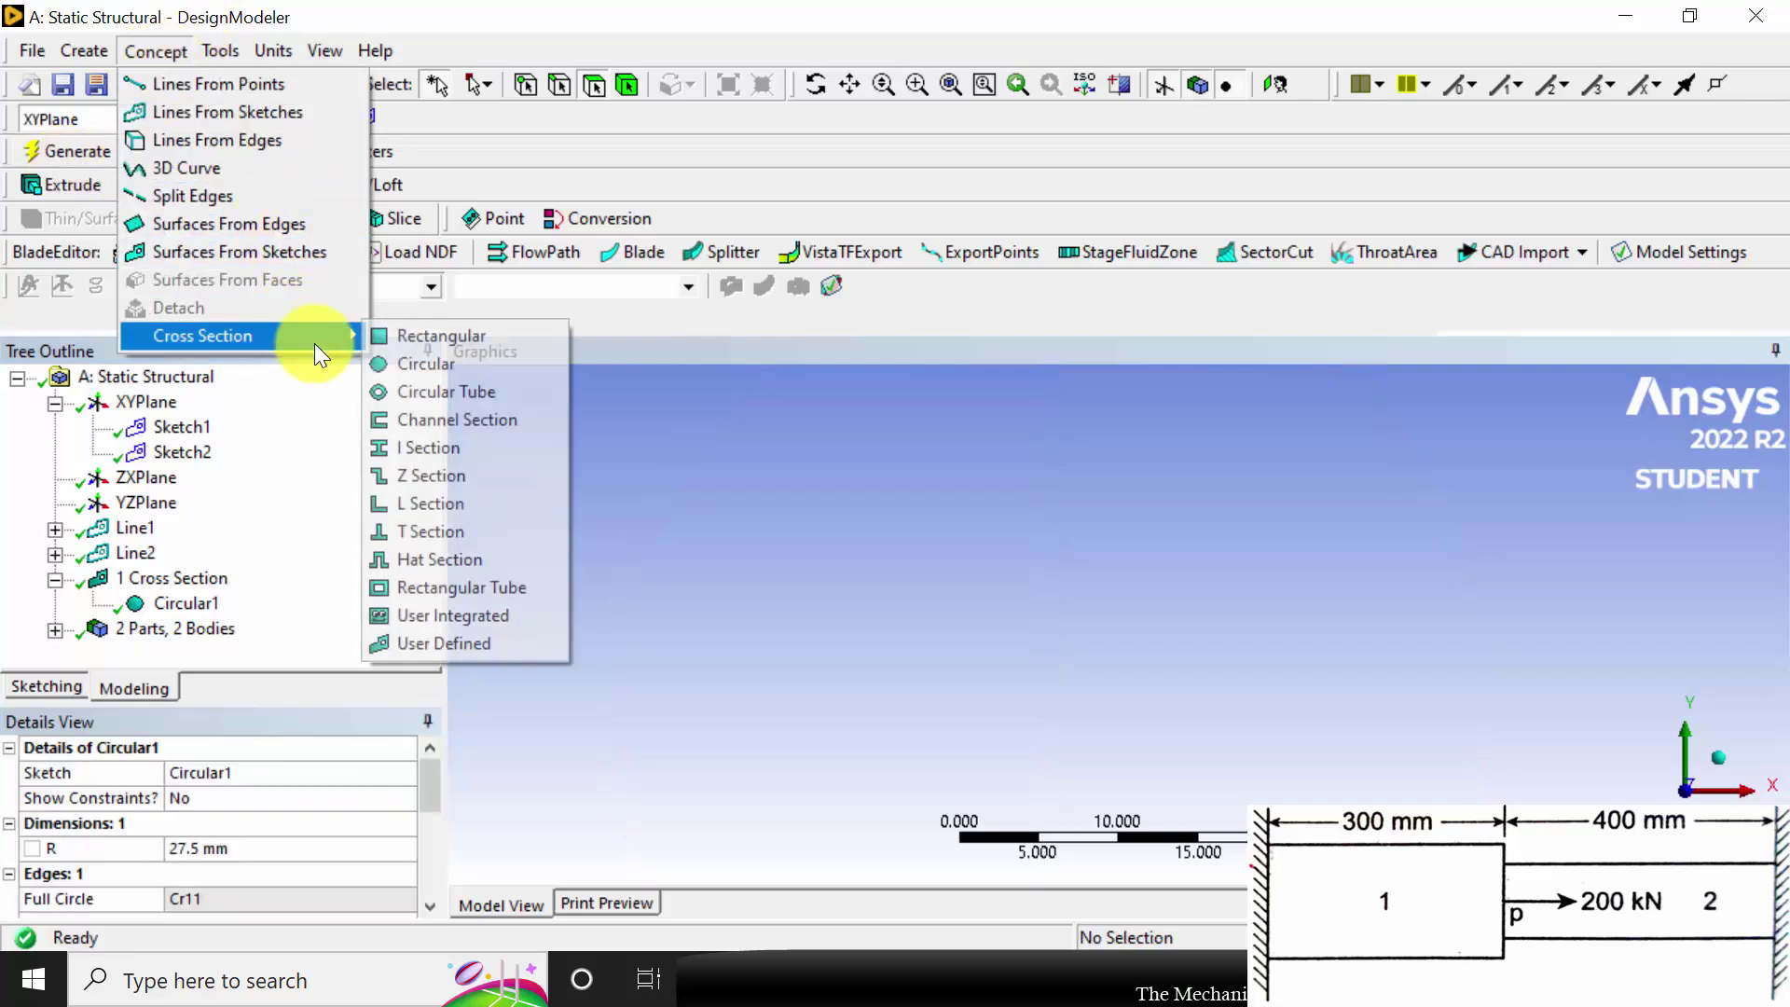
left_click(430, 359)
left_click(233, 852)
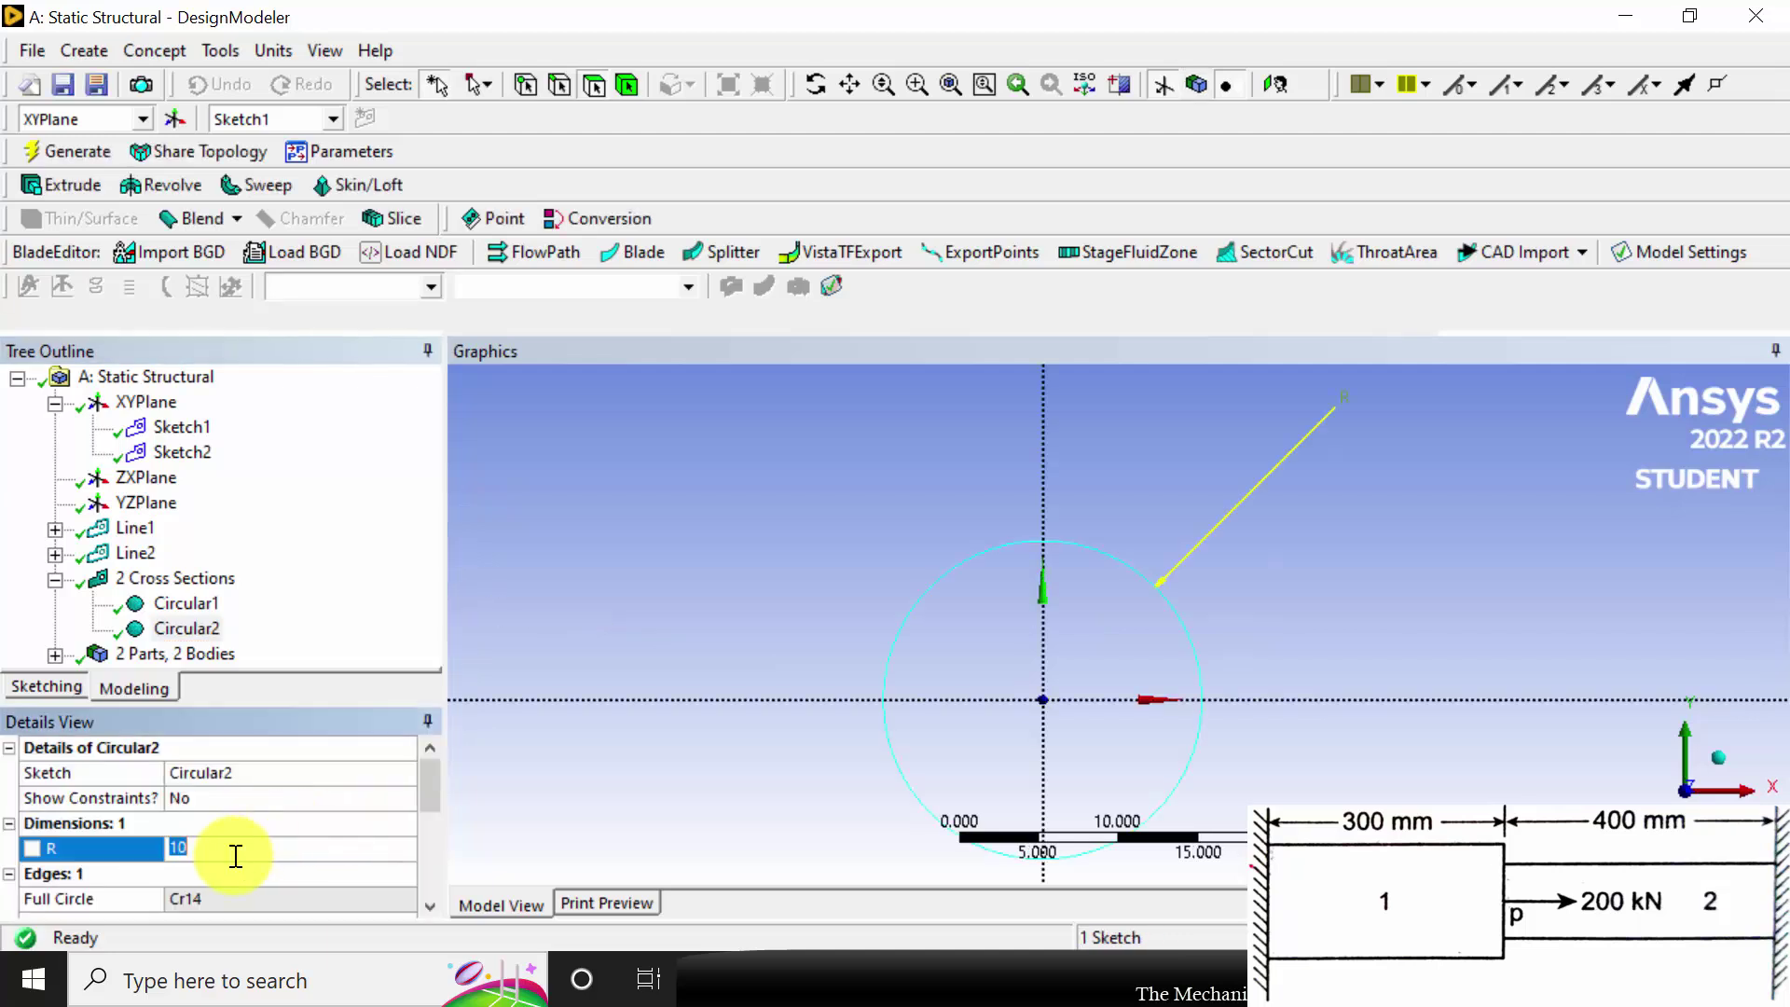
type("13.75")
key("Return")
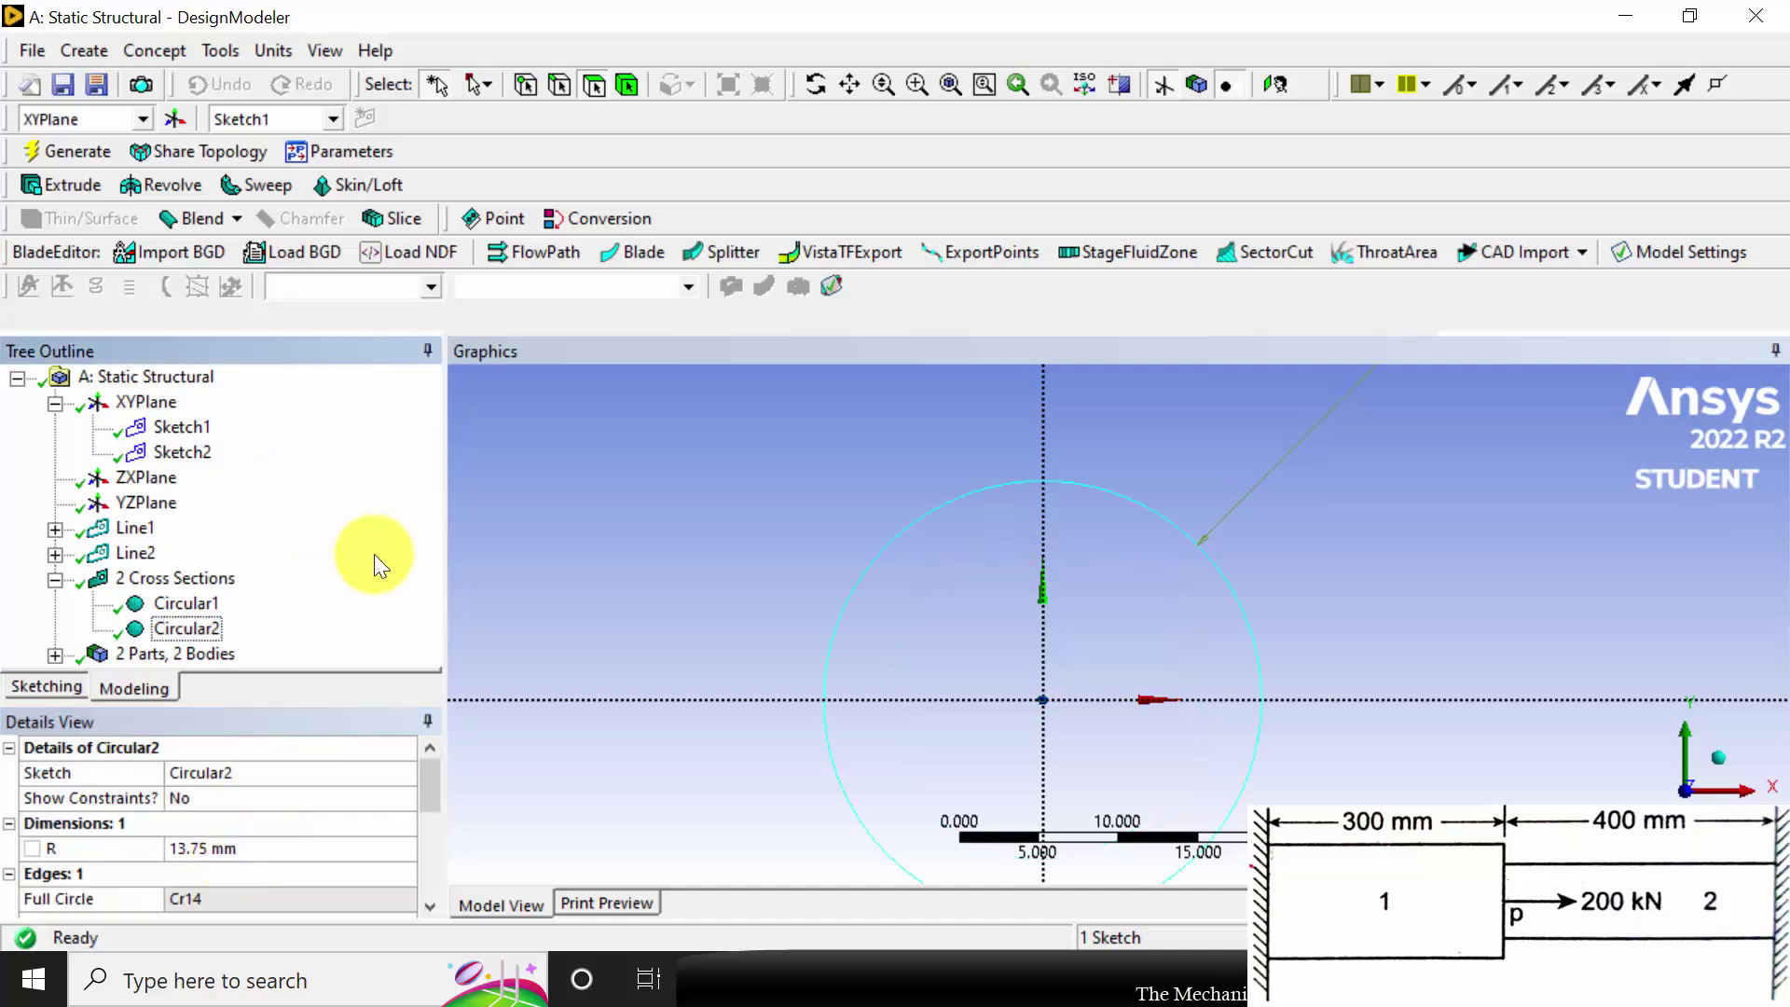
left_click(87, 154)
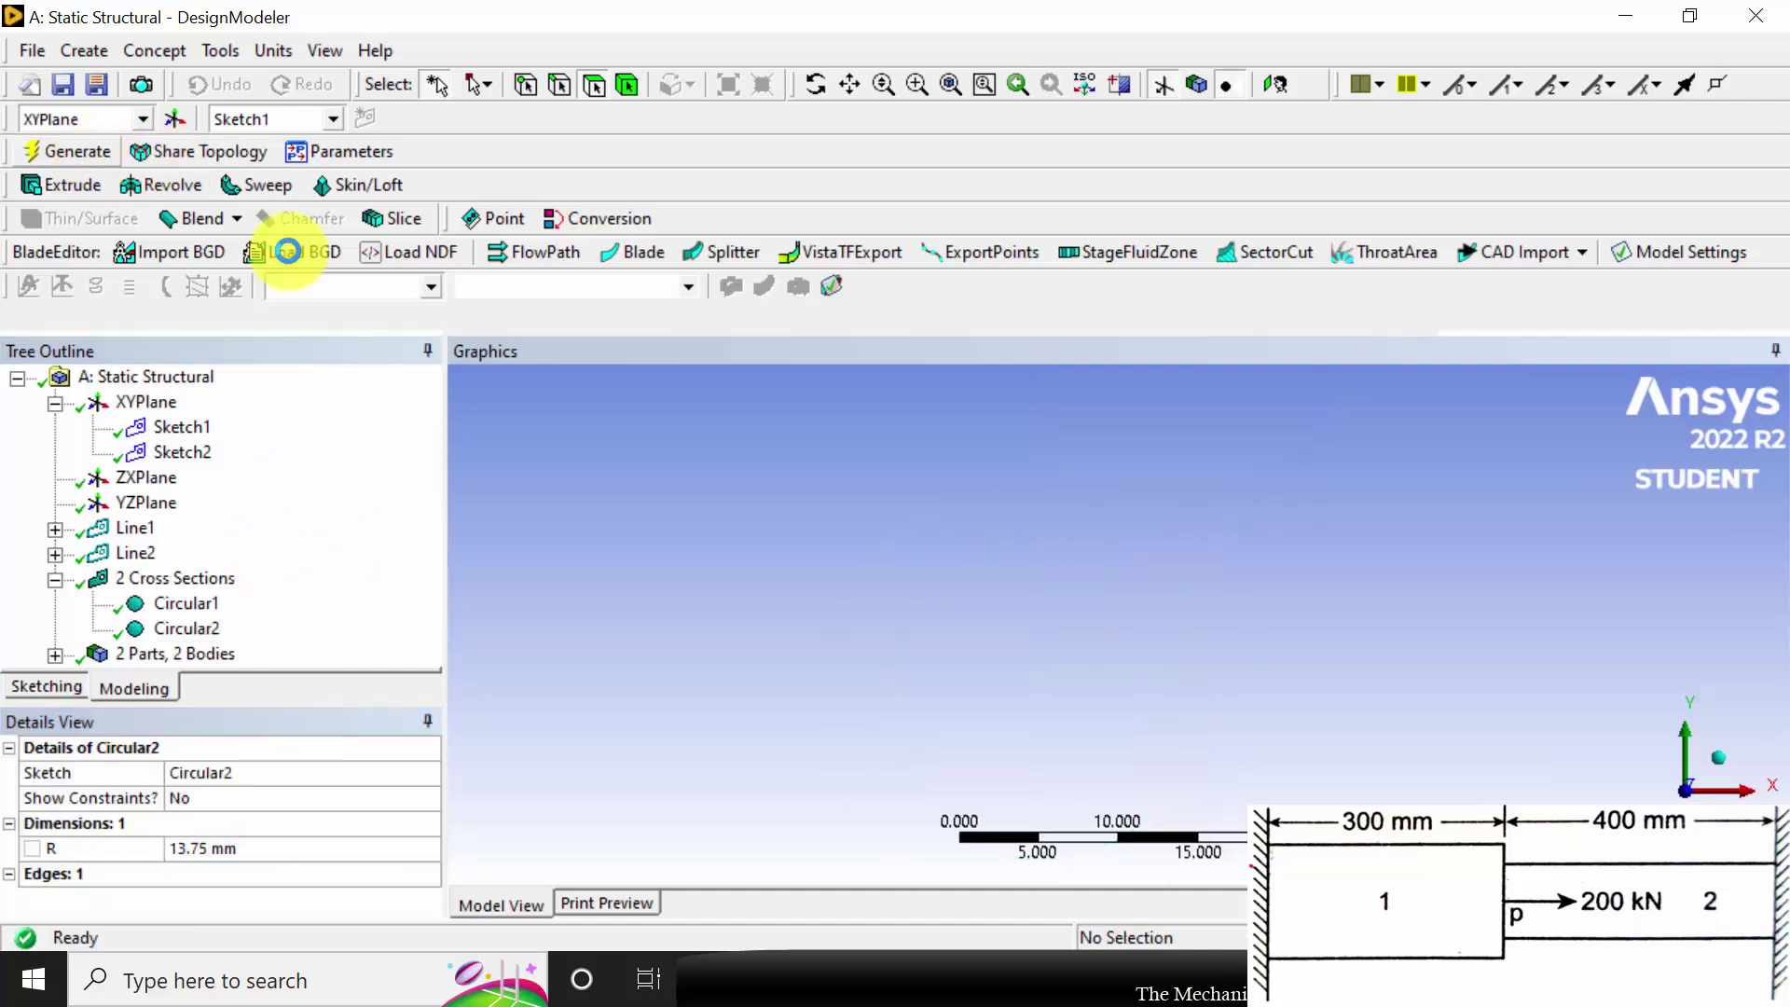
Assign the Circular1 cross section to the 300 mm line body and generate the geometry
left_click(55, 655)
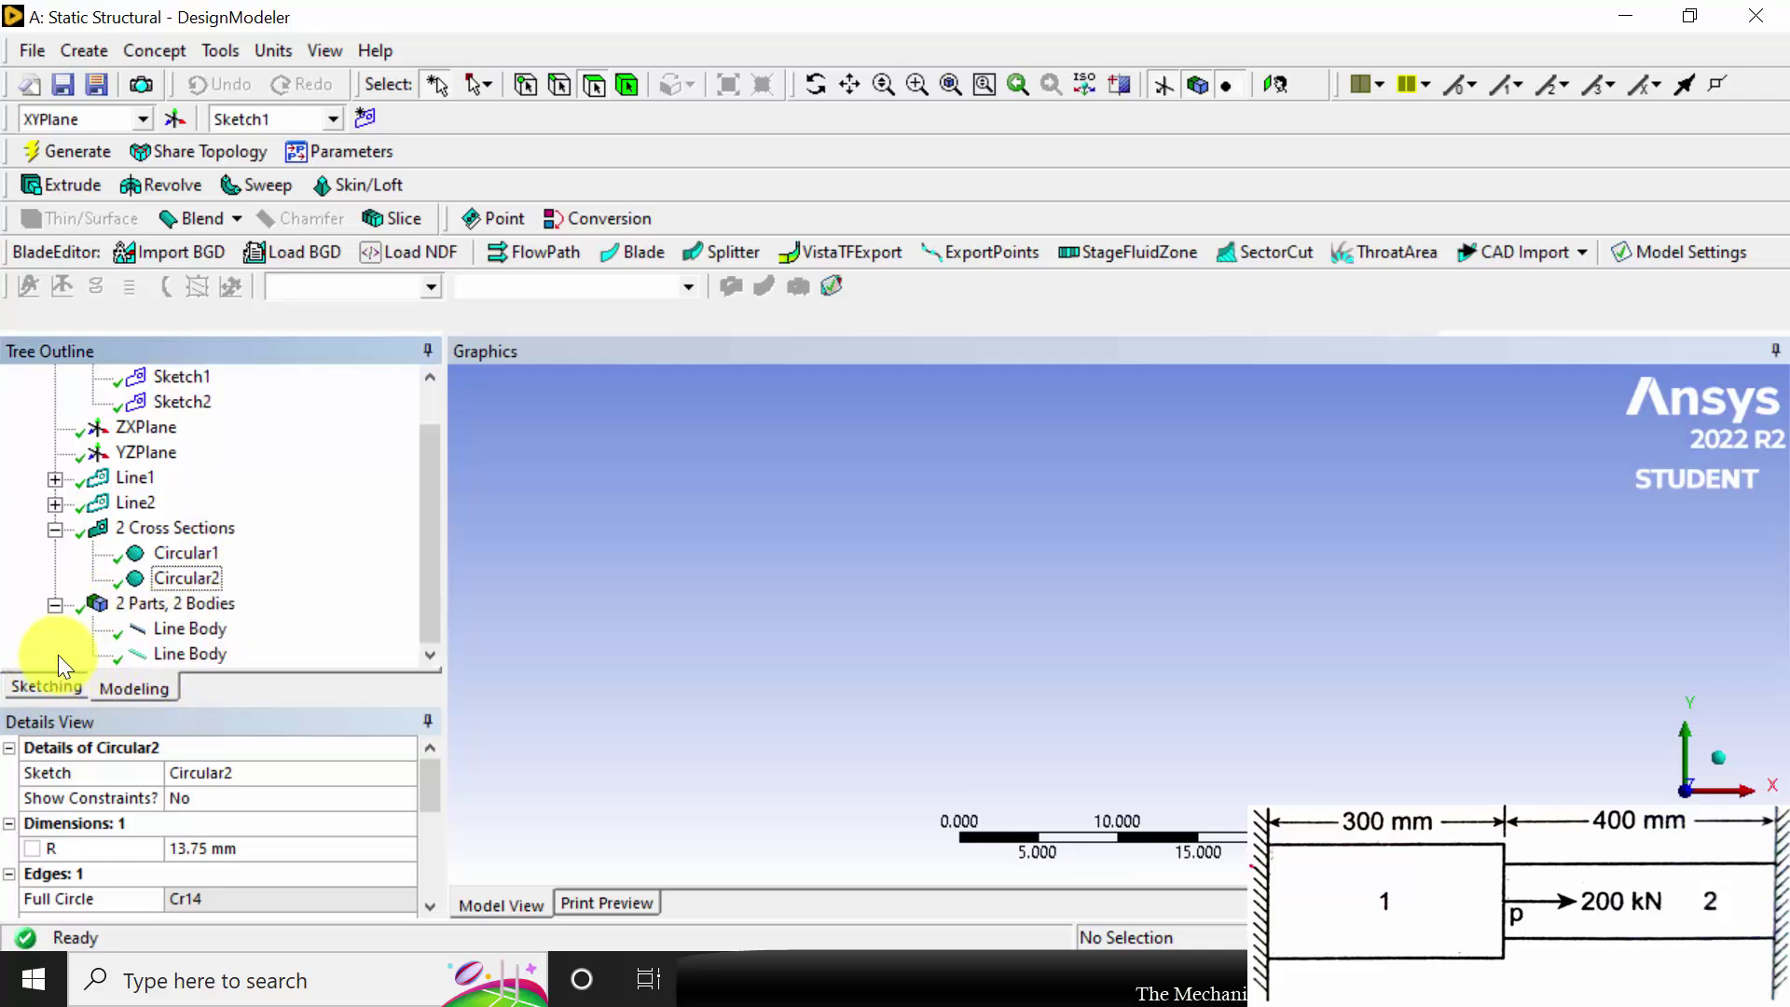
left_click(205, 632)
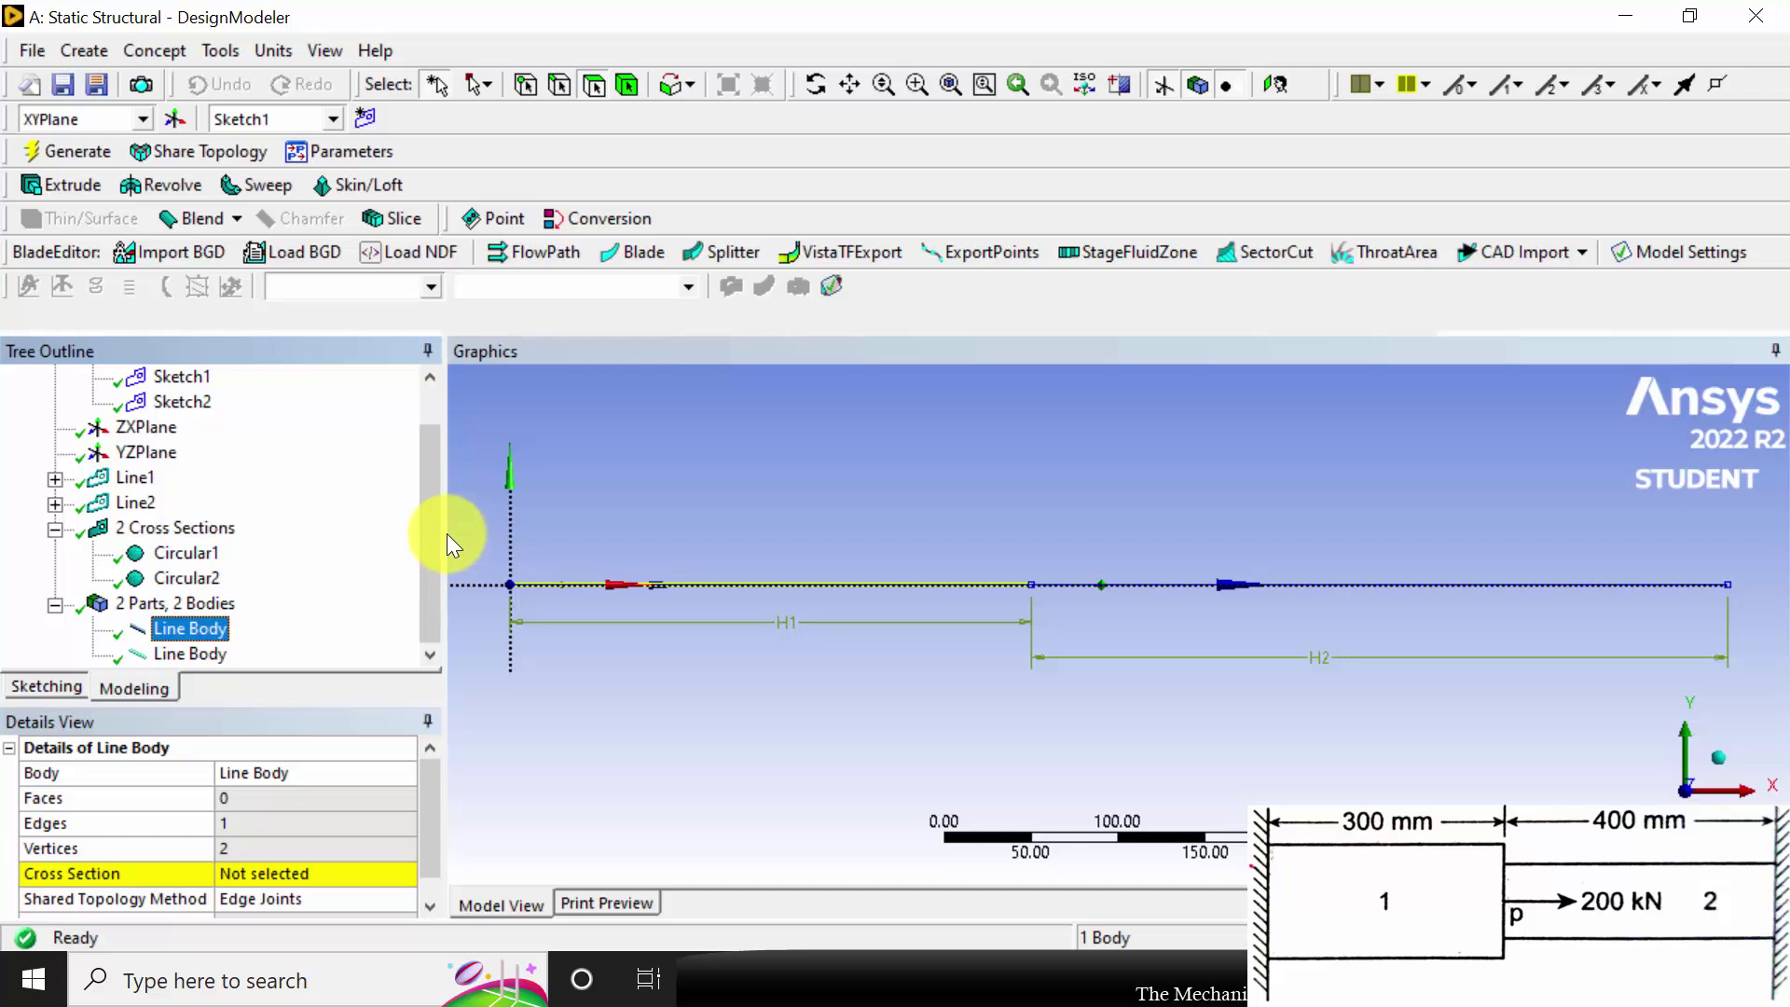
left_click(406, 874)
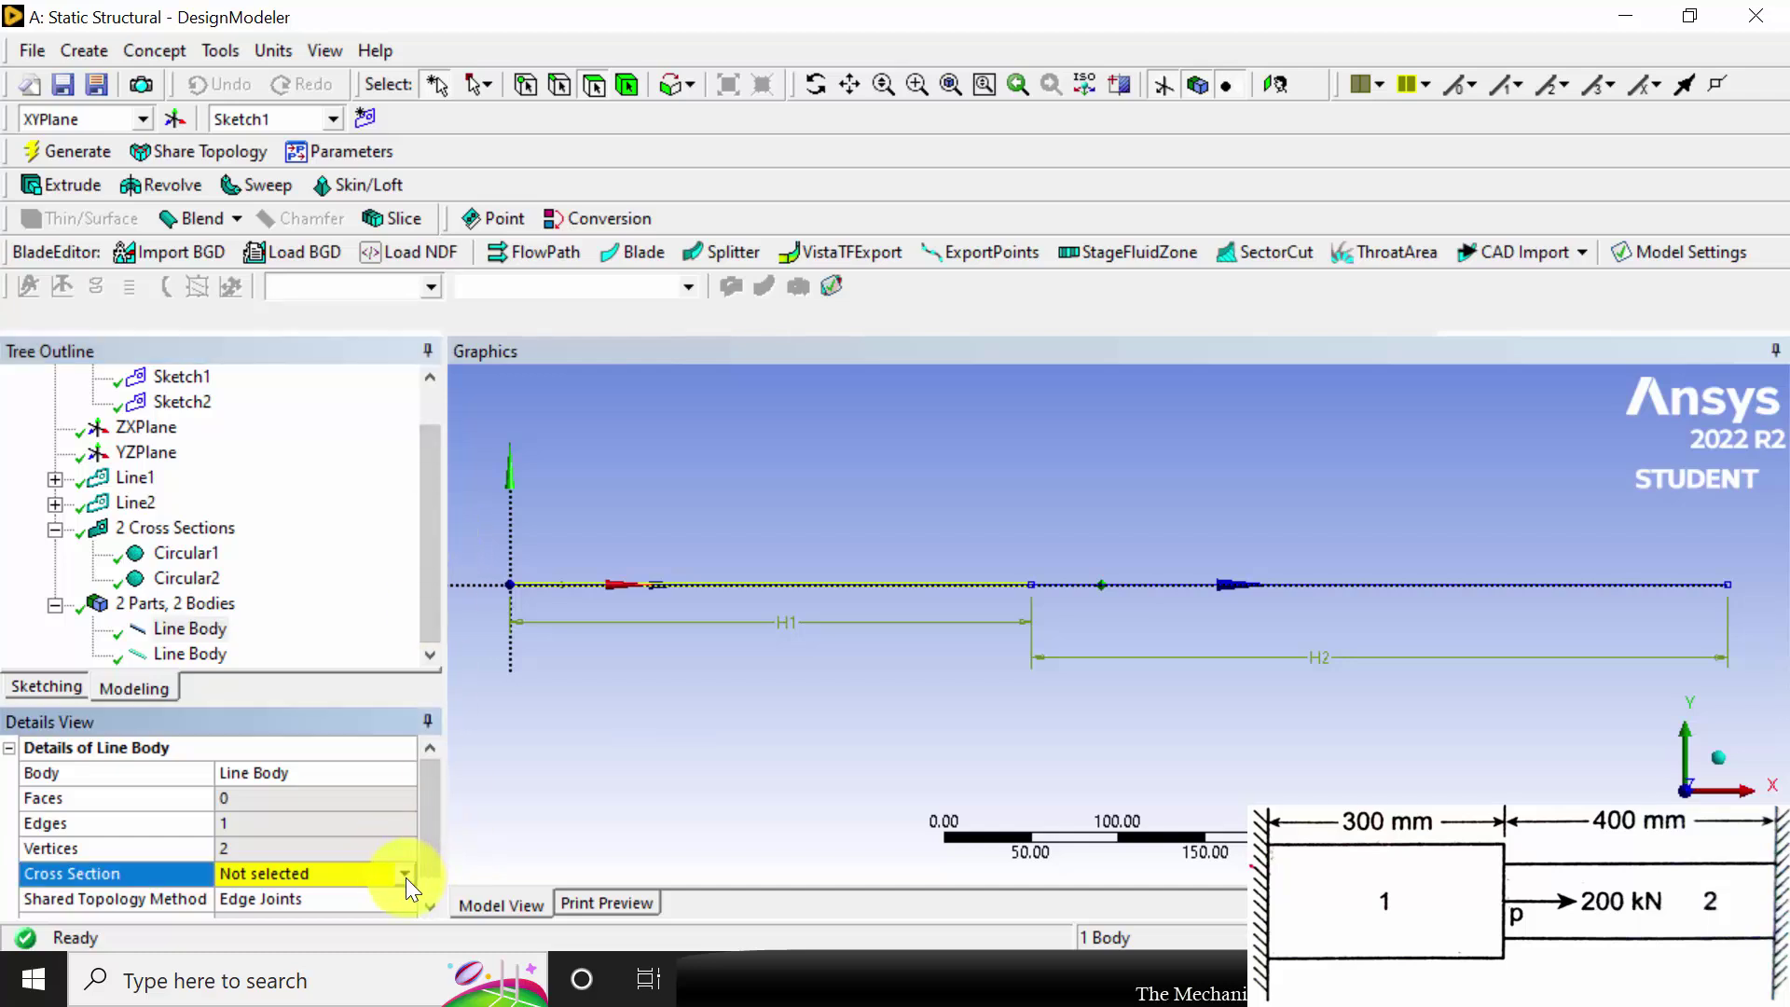
left_click(406, 874)
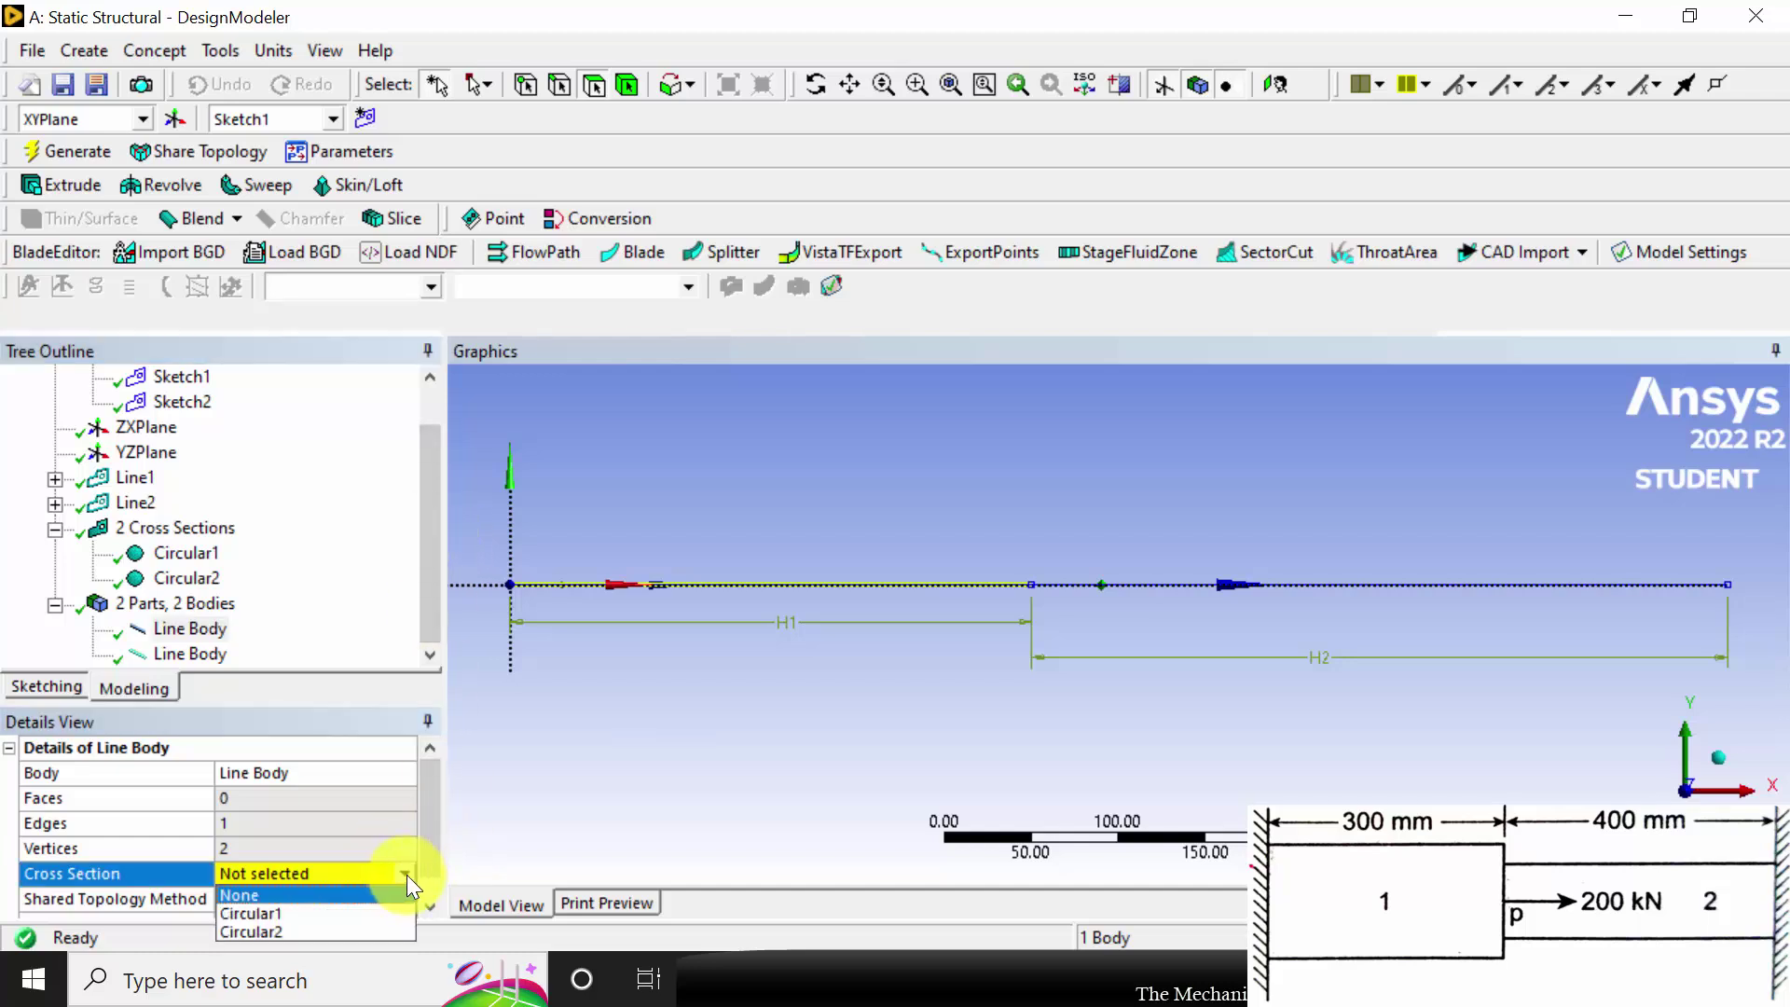
left_click(333, 912)
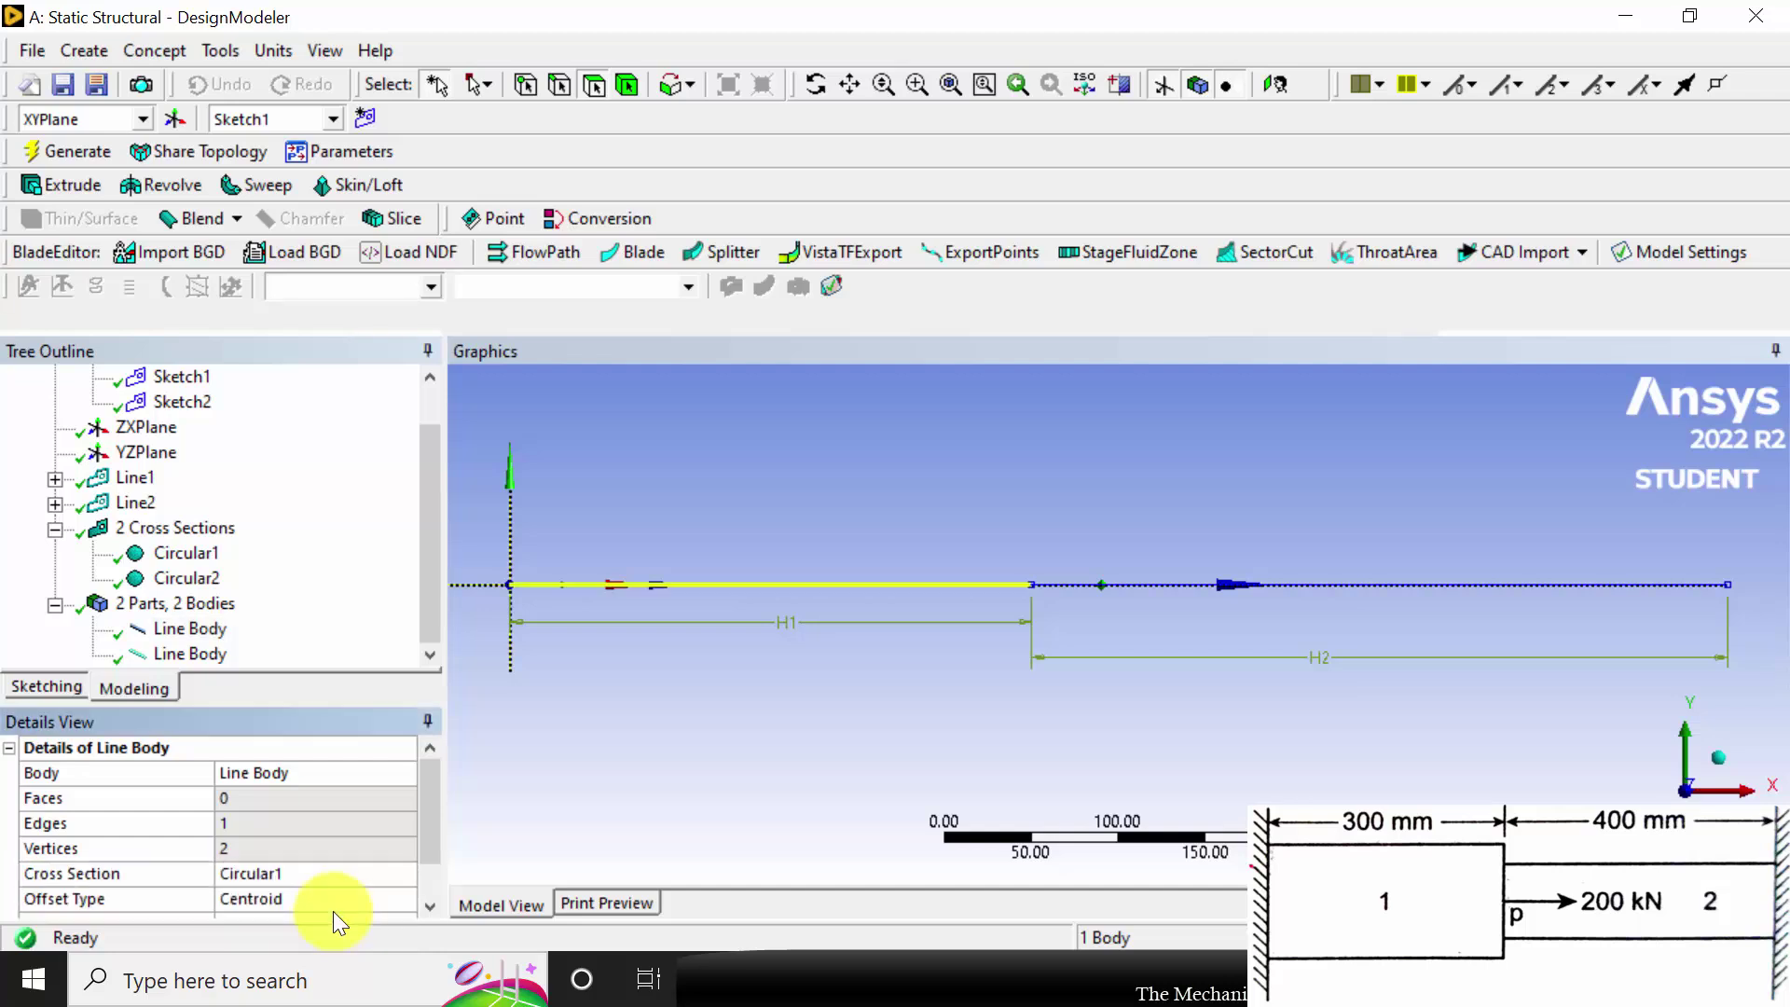
left_click(87, 152)
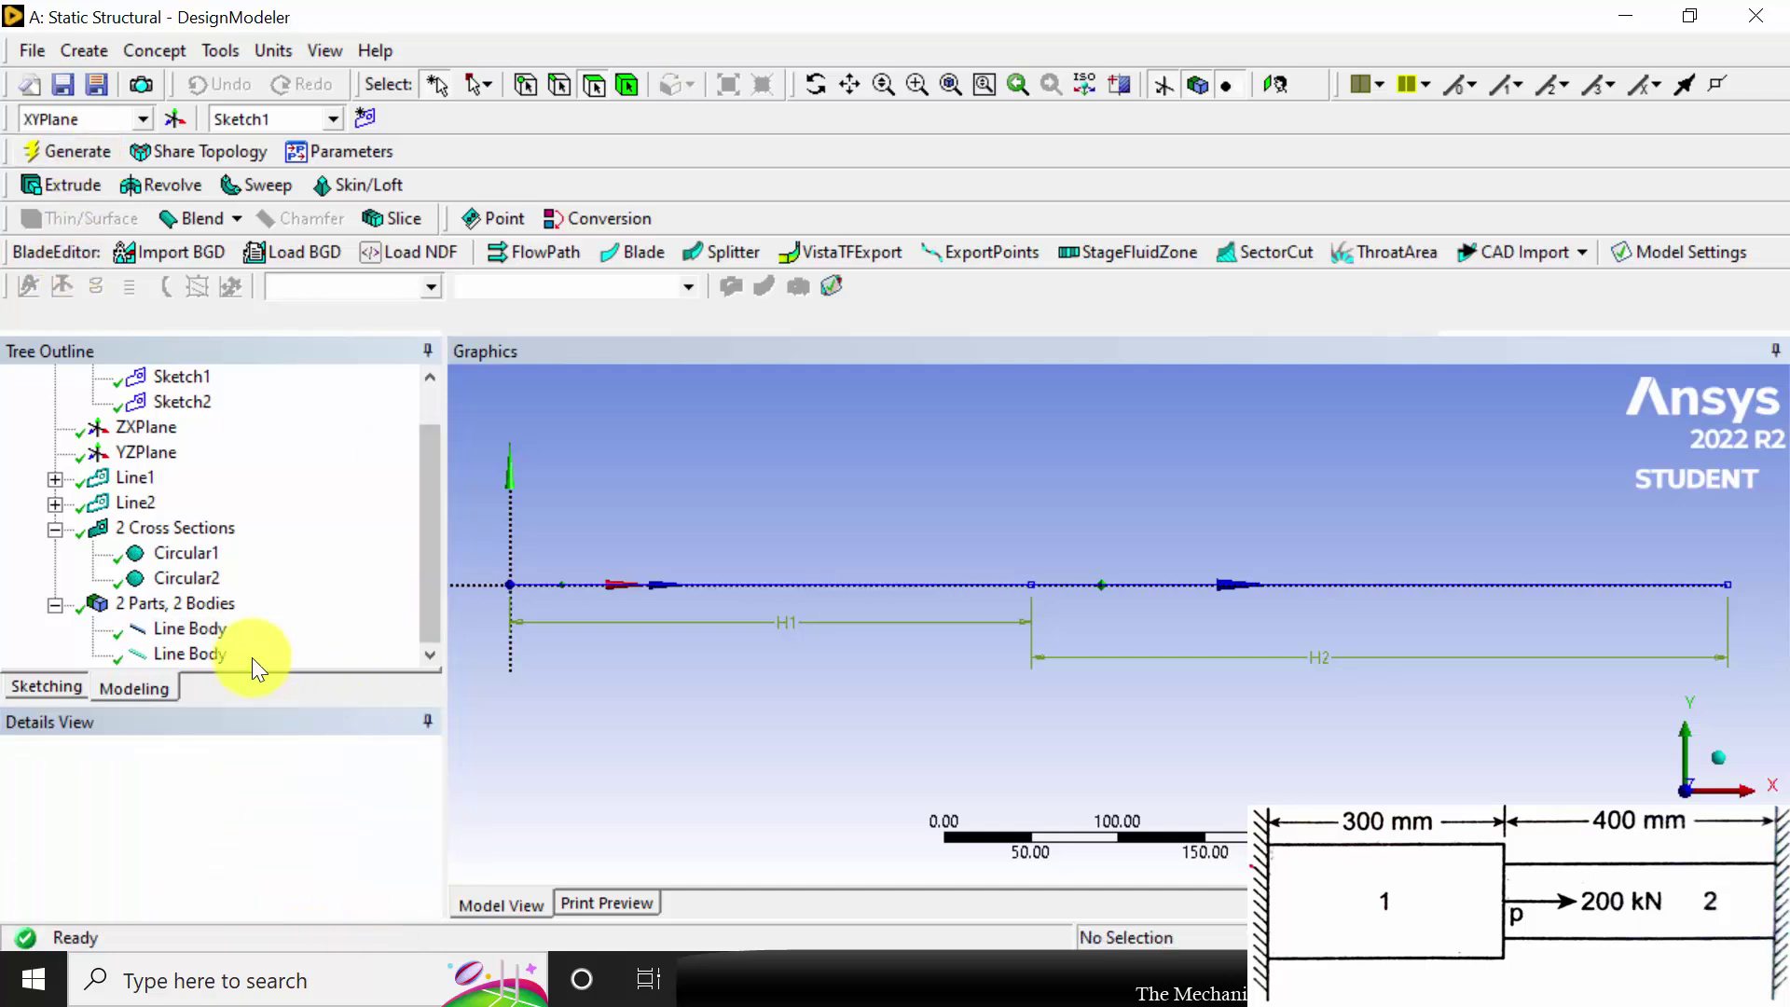
Assign the Circular2 cross section to the 400 mm line body and generate the geometry
left_click(209, 657)
left_click(410, 878)
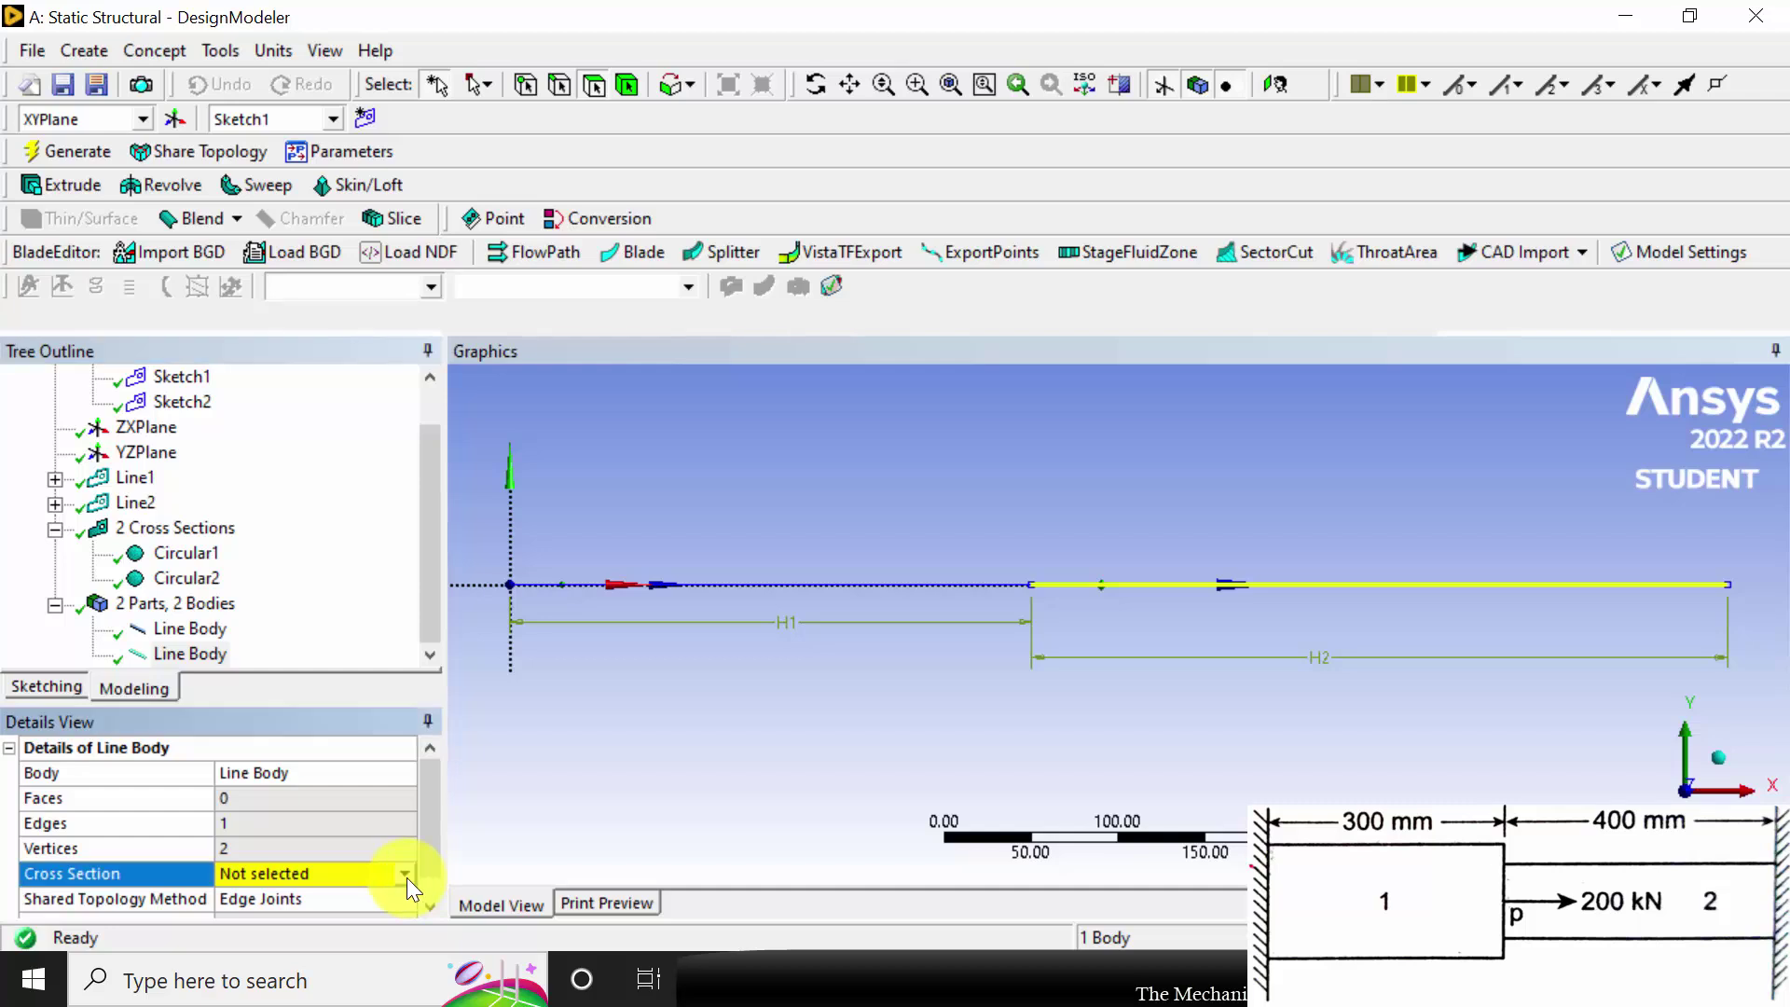
left_click(405, 875)
left_click(361, 930)
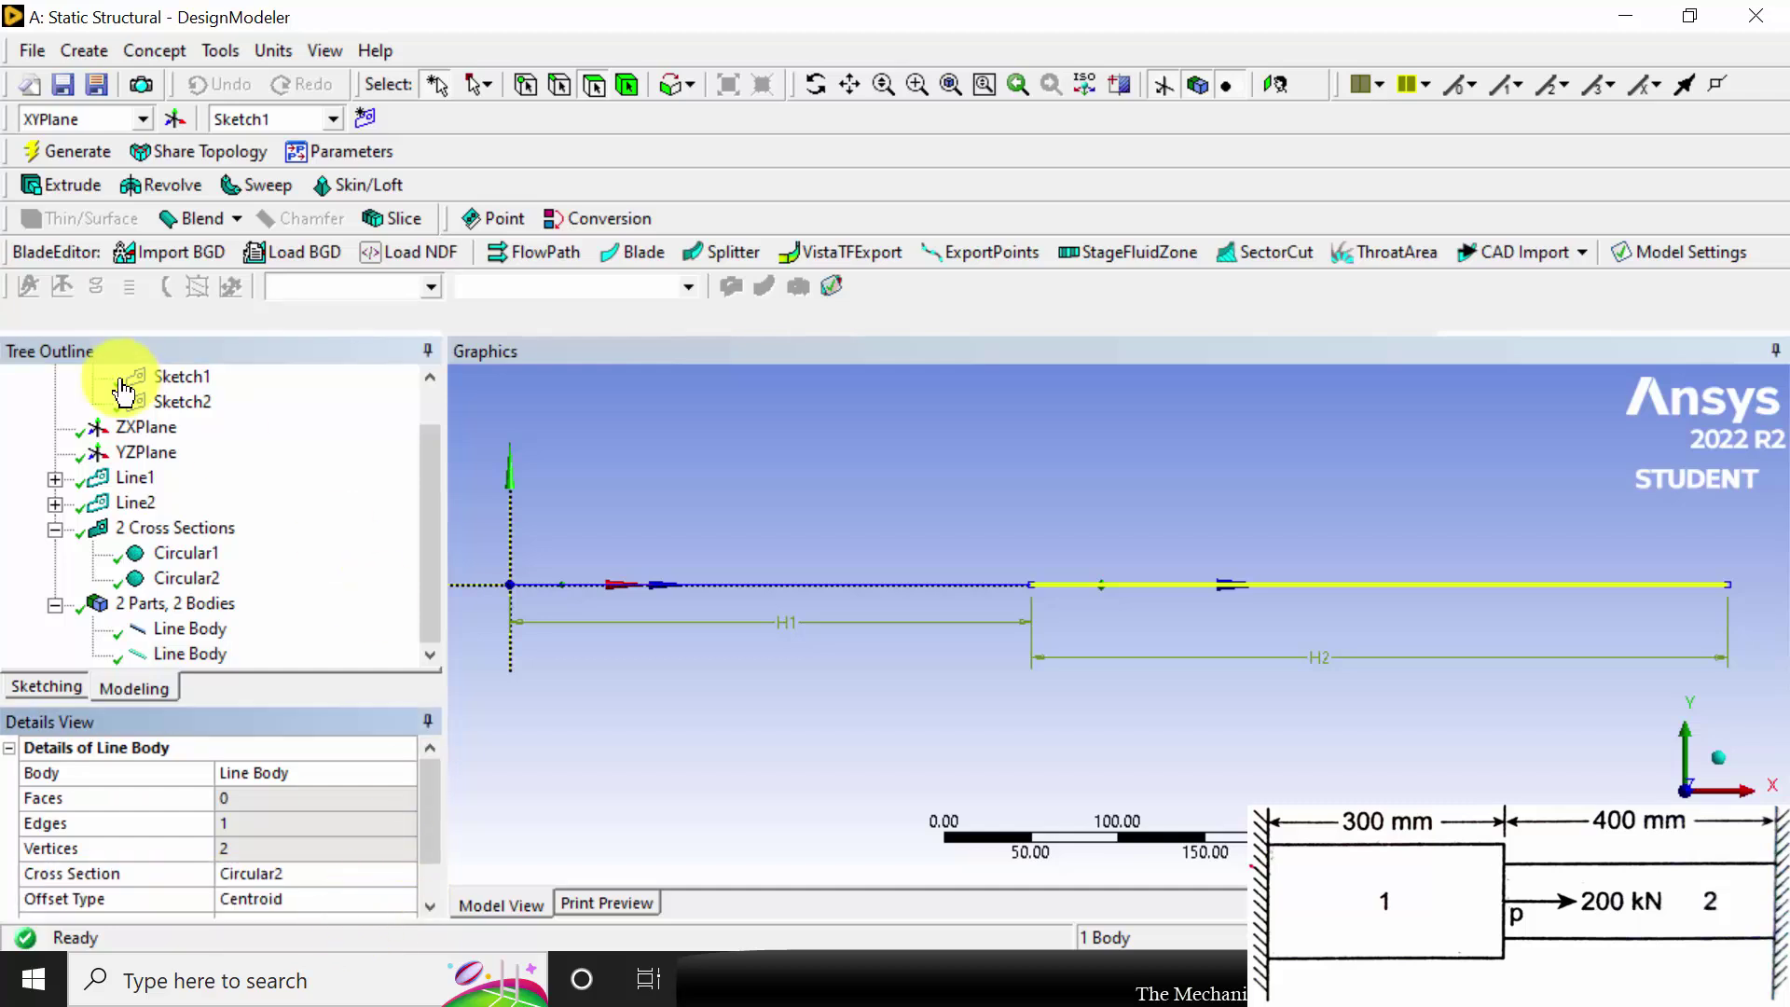
left_click(89, 154)
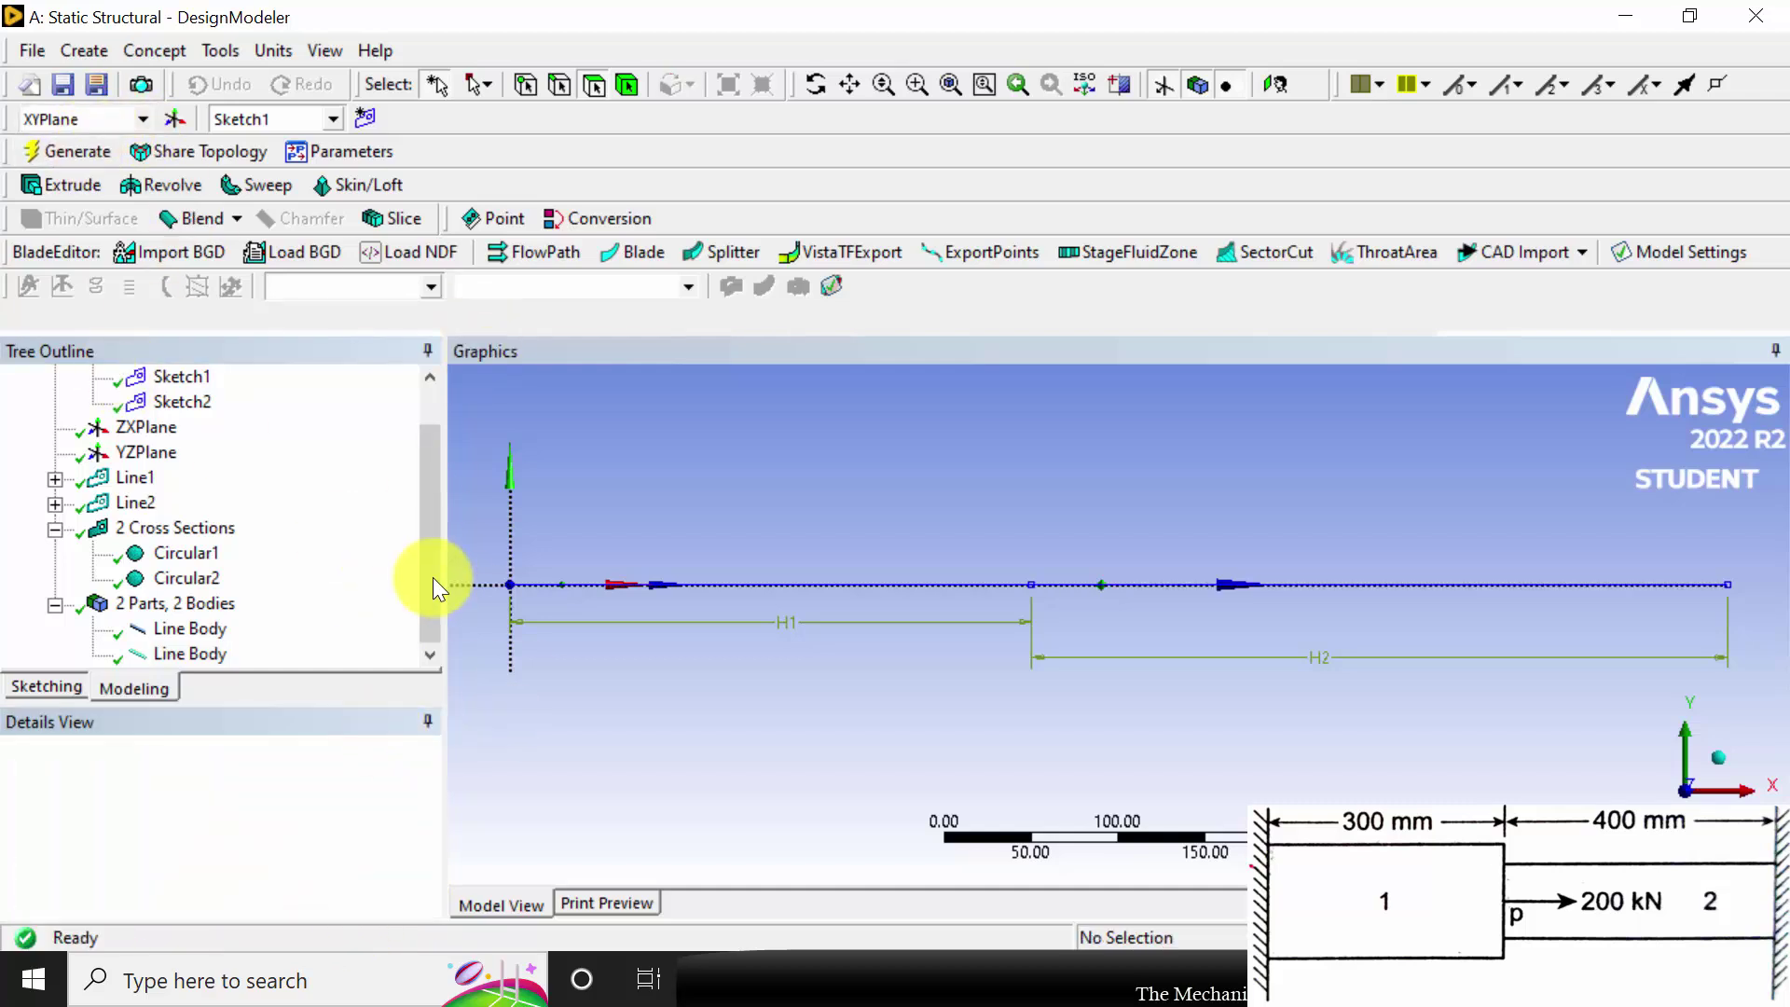
Combine both line bodies into one new part and generate the geometry
left_click(438, 528)
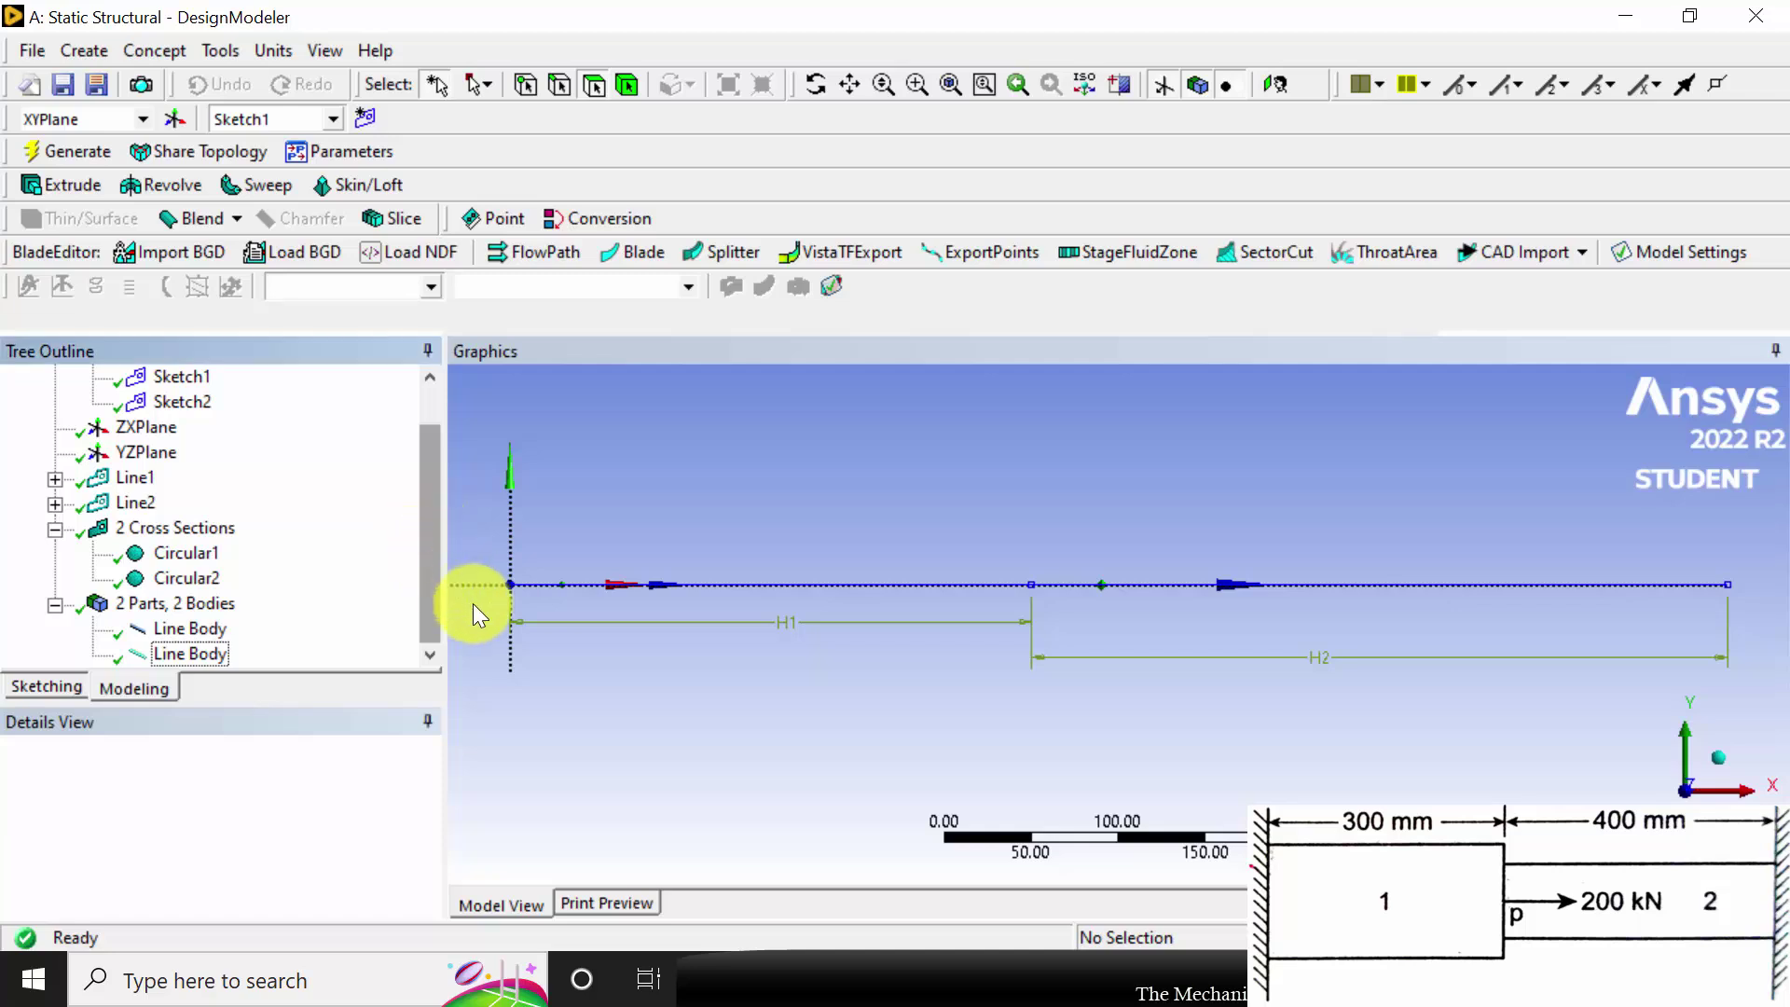
left_click(203, 656)
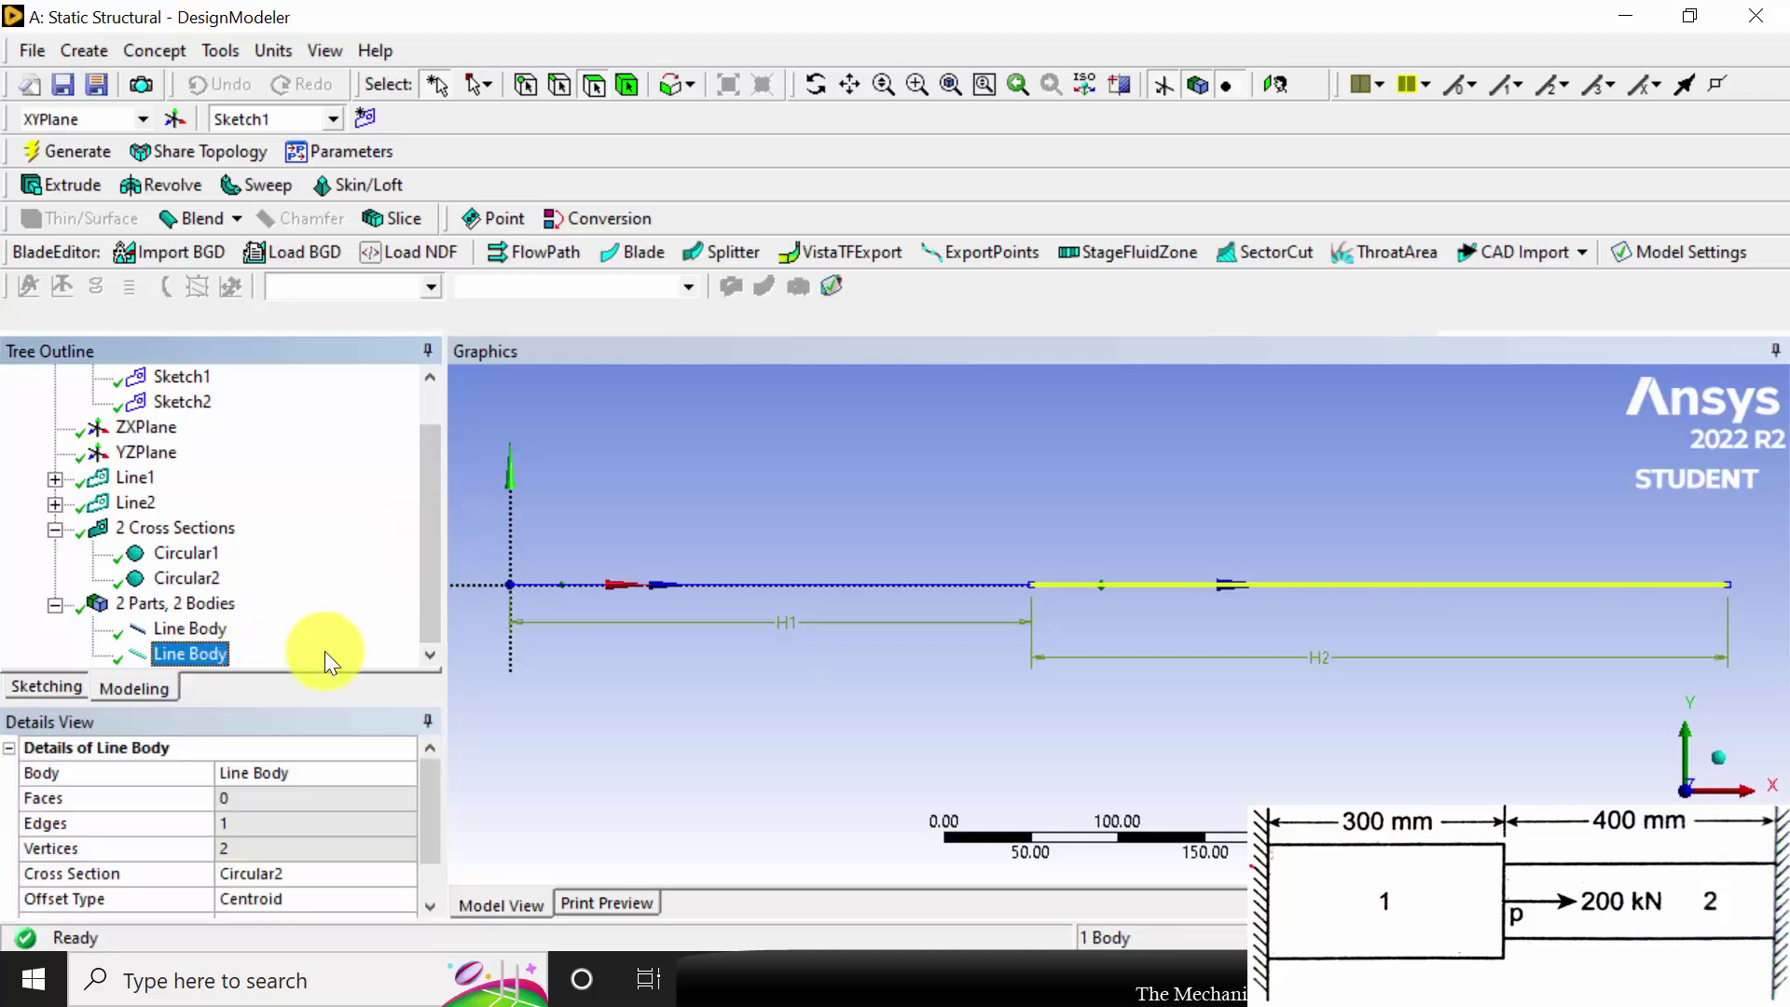
left_click(238, 629, "ctrl")
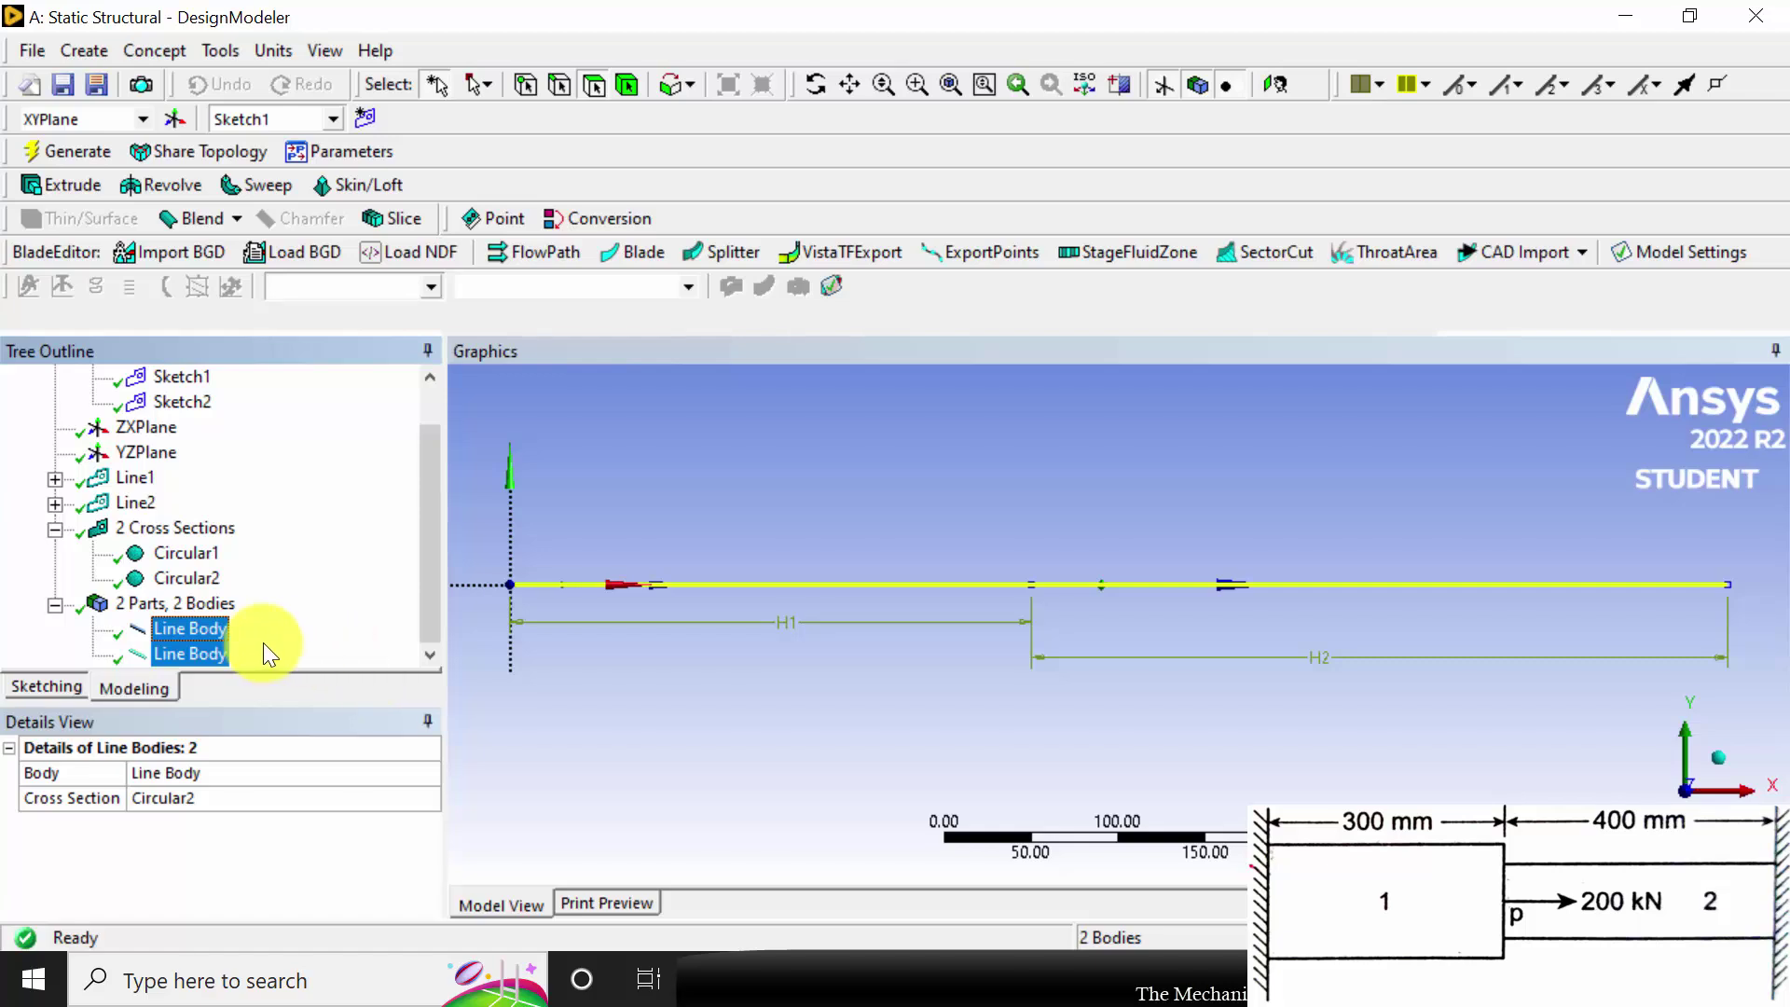
right_click(202, 628)
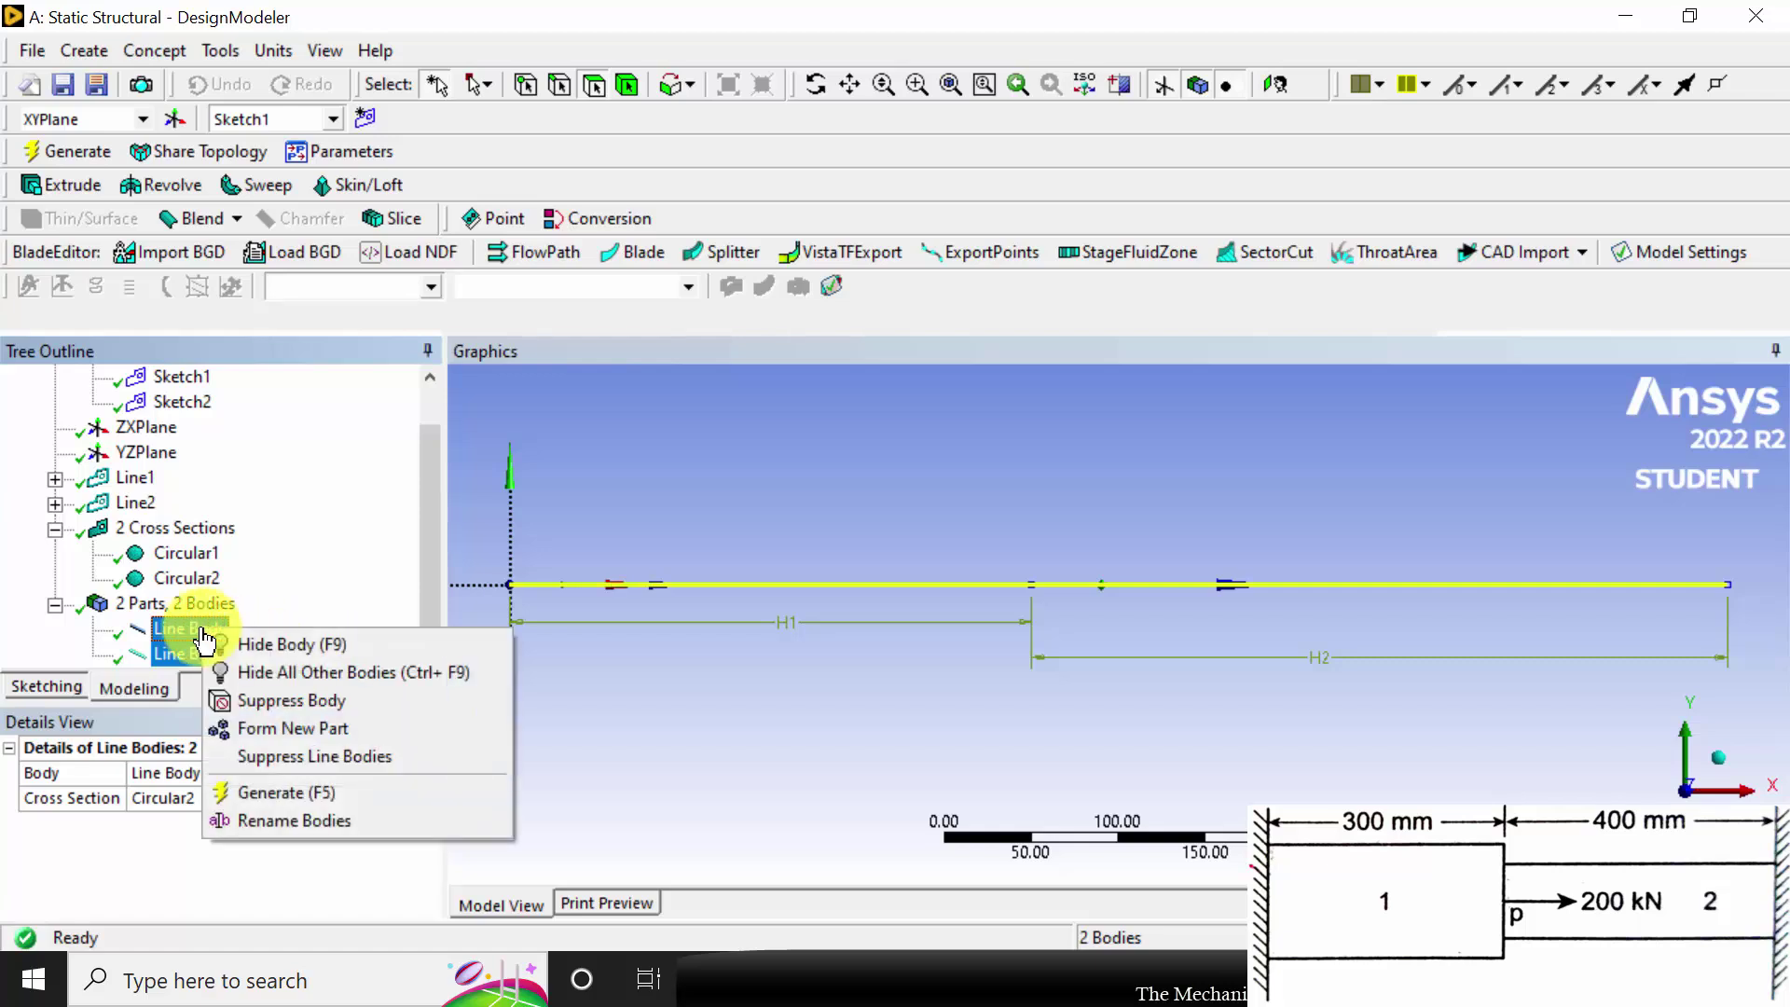
left_click(322, 731)
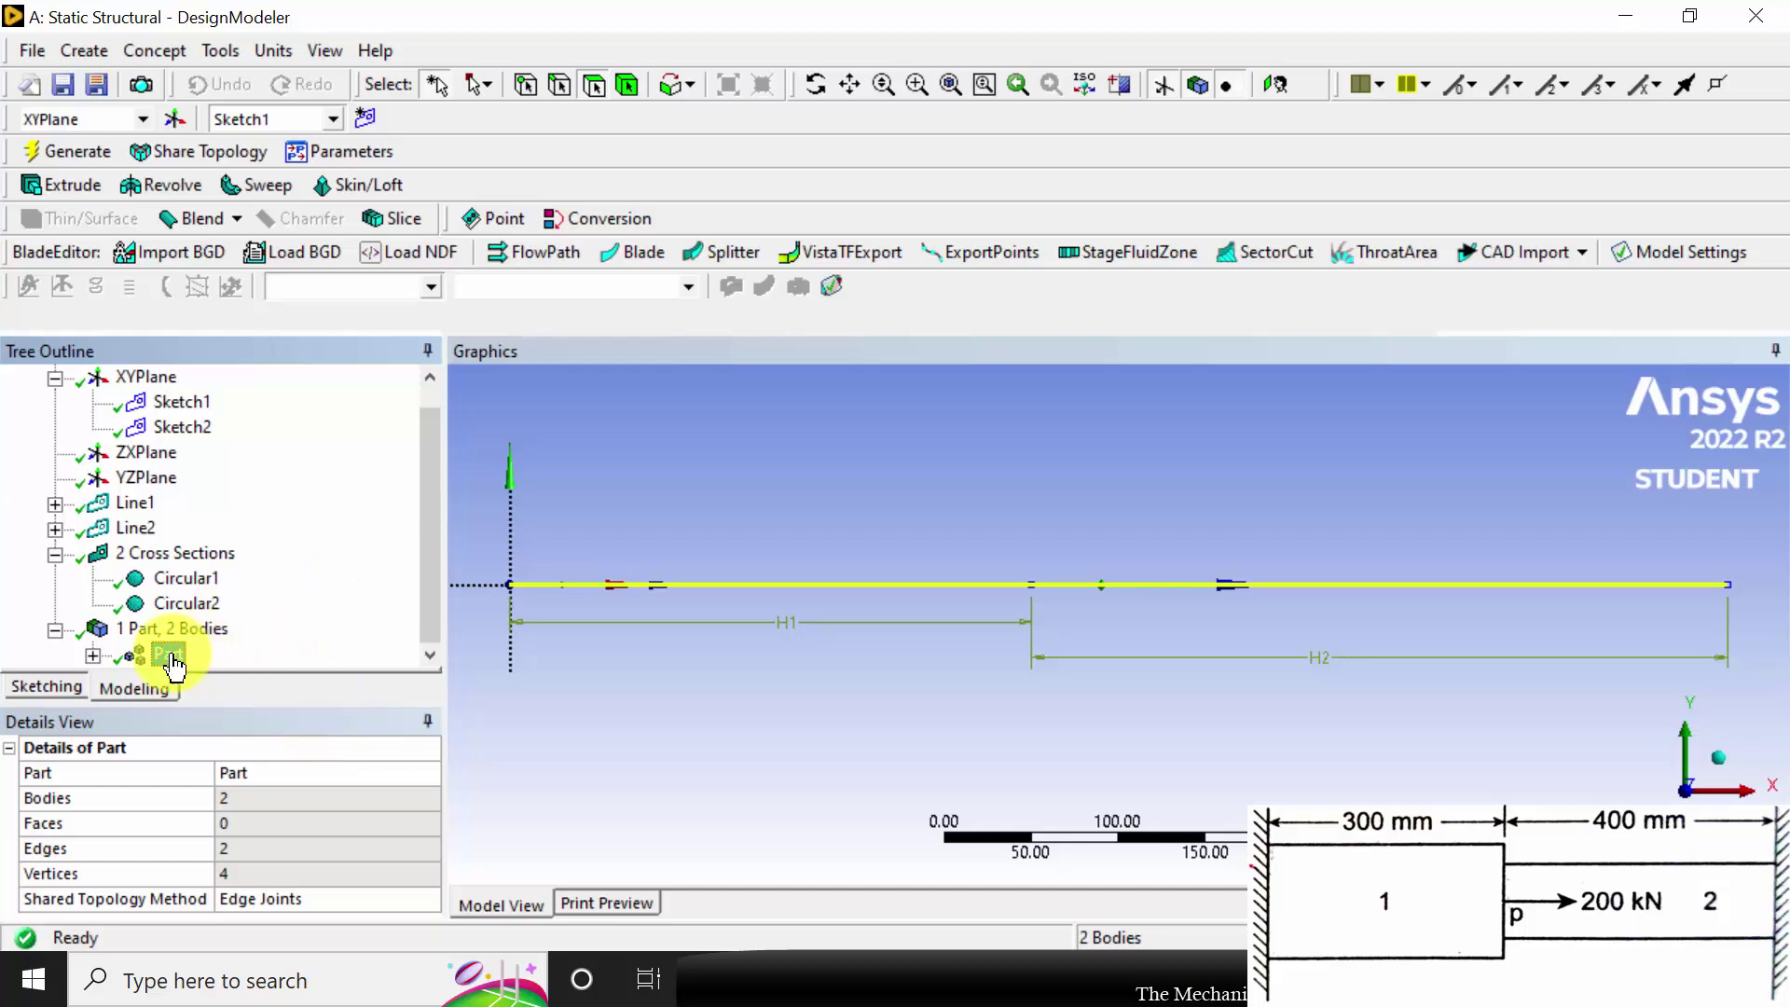
left_click(99, 149)
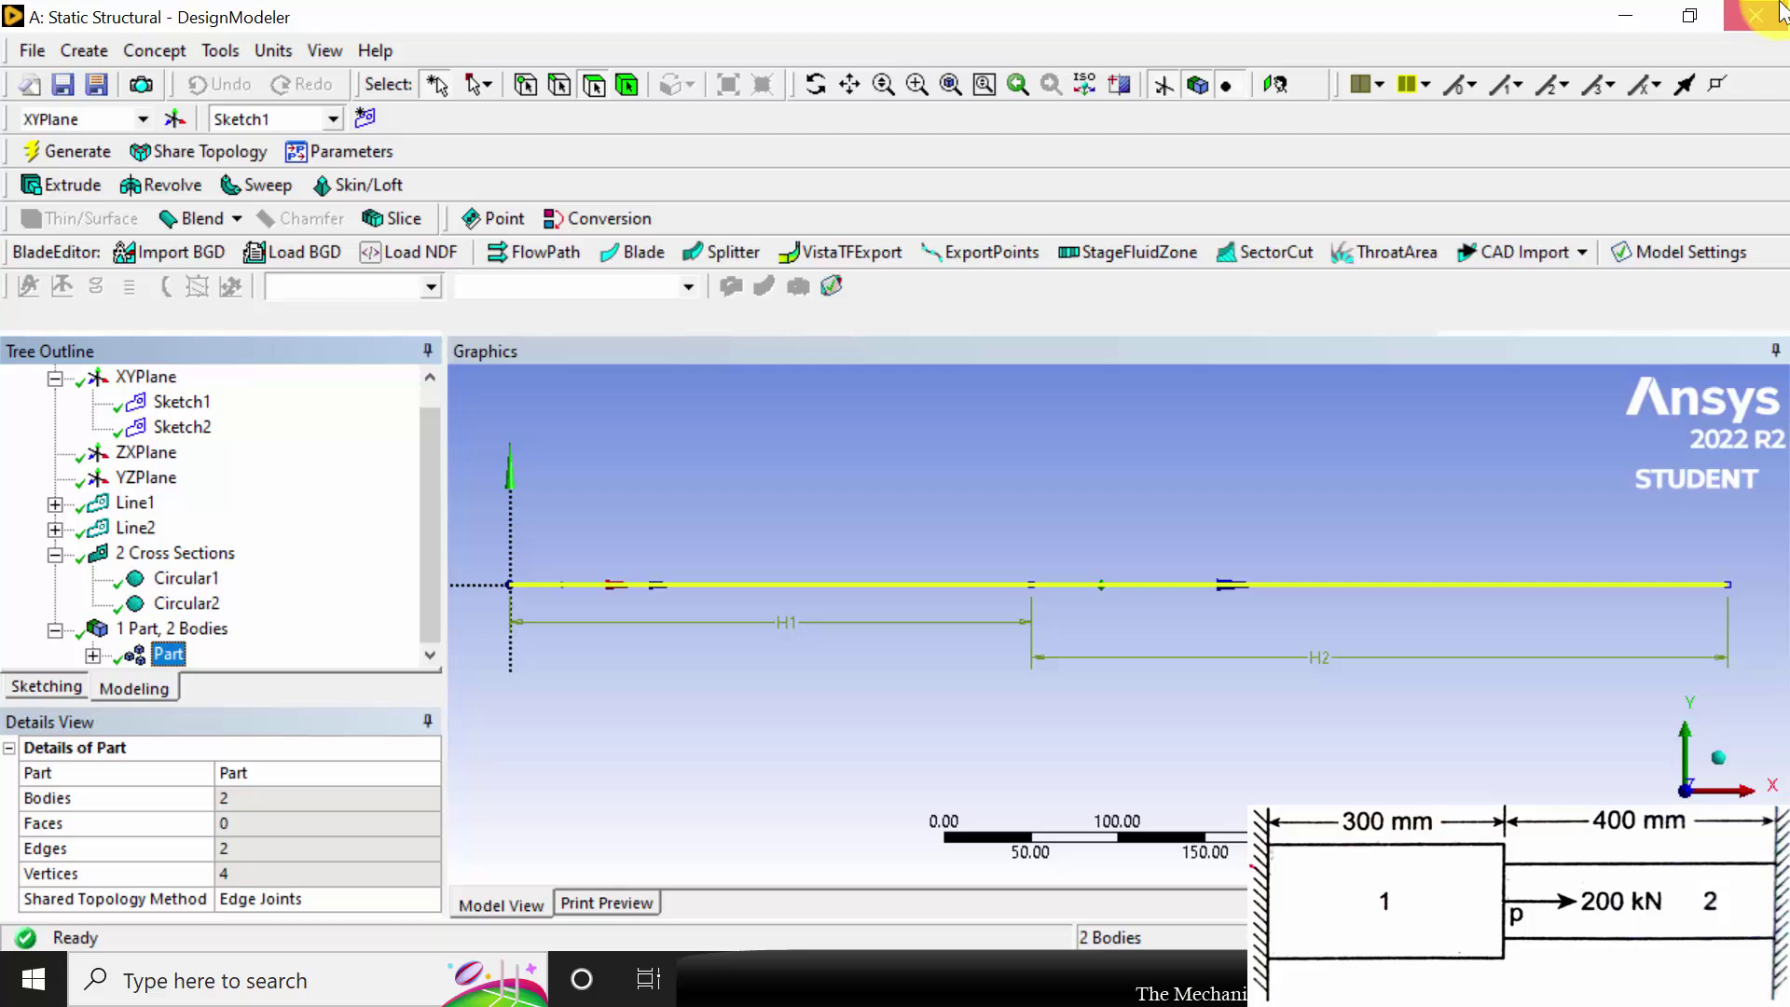
Switch to Workbench and open the static structural system's Model cell for editing in Mechanical
key("alt+Tab")
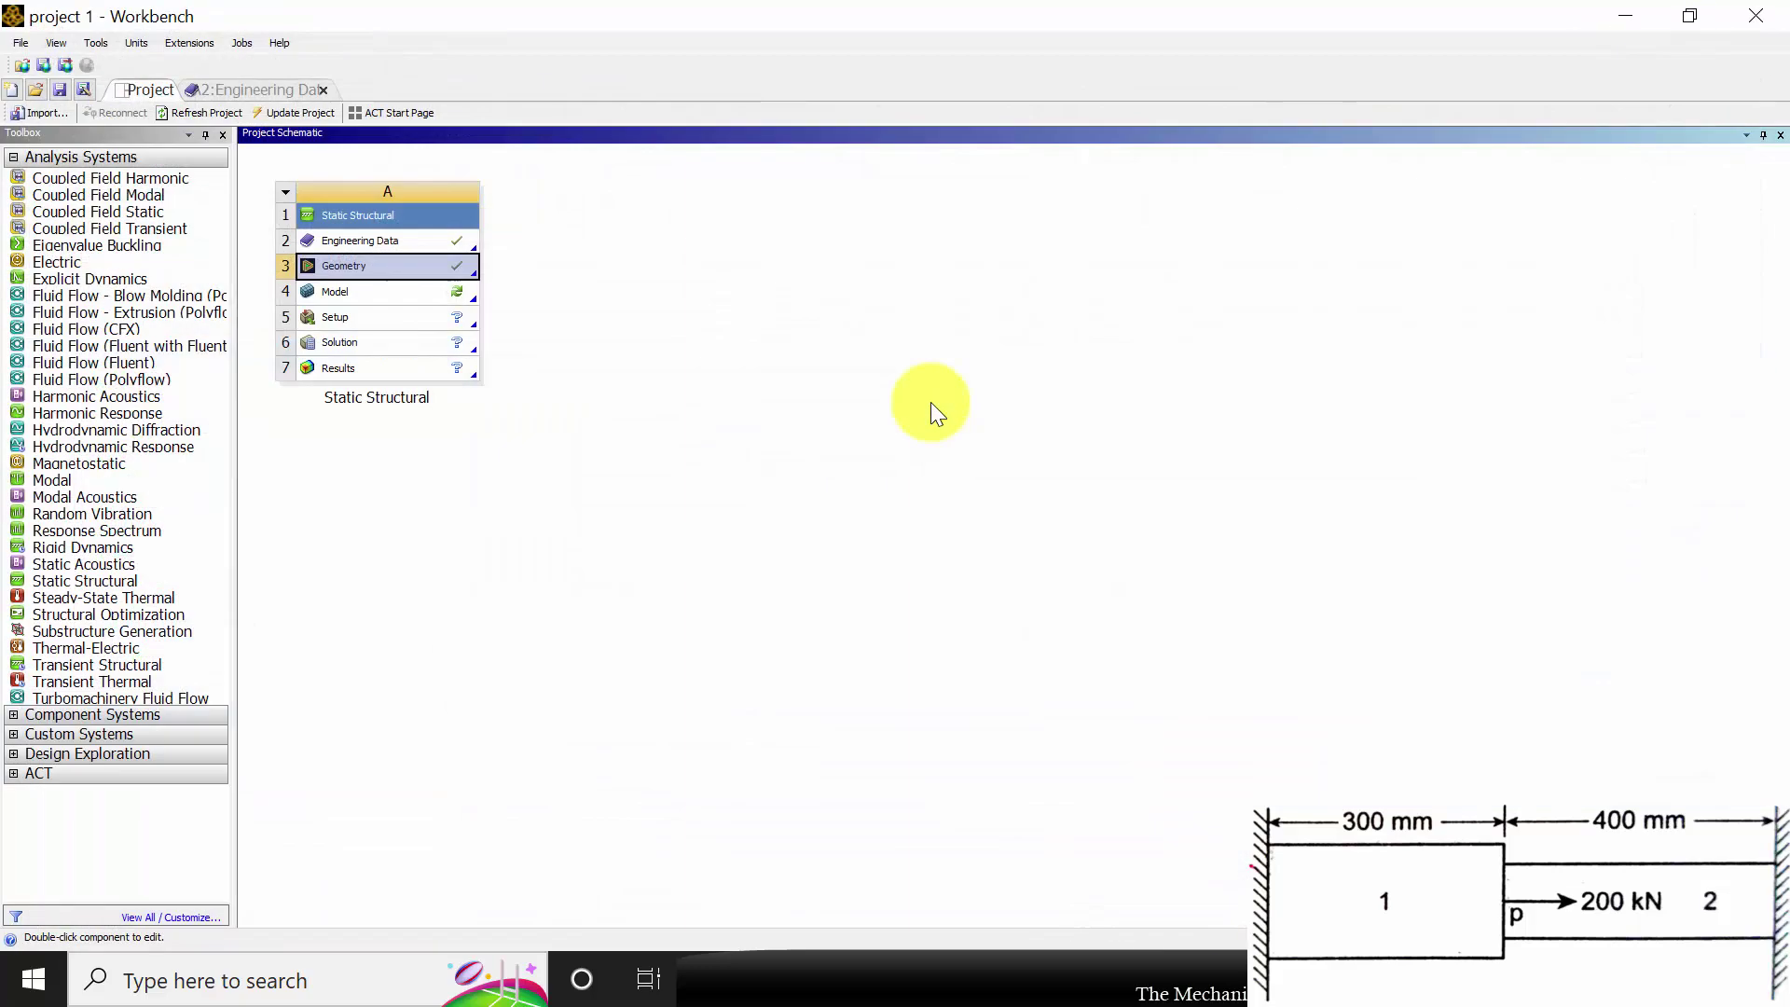
right_click(384, 289)
left_click(403, 303)
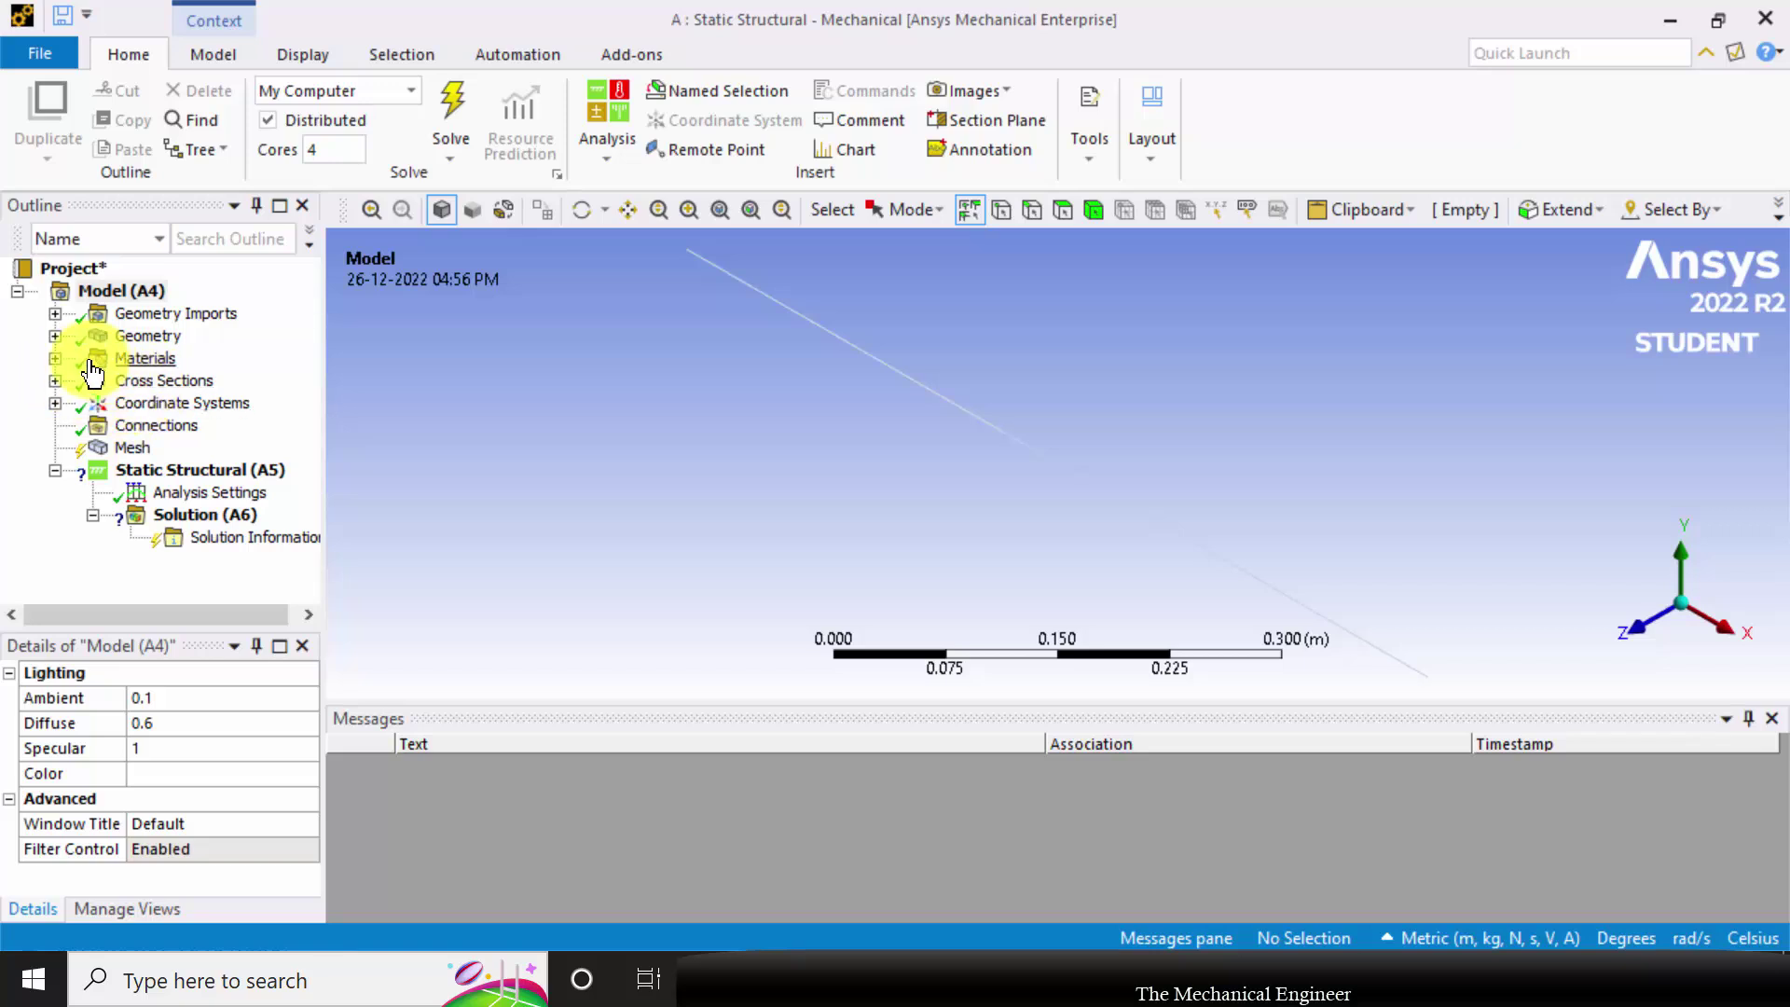
Assign the material mat1 to the 300 mm line body with the Circular1 cross section
left_click(55, 335)
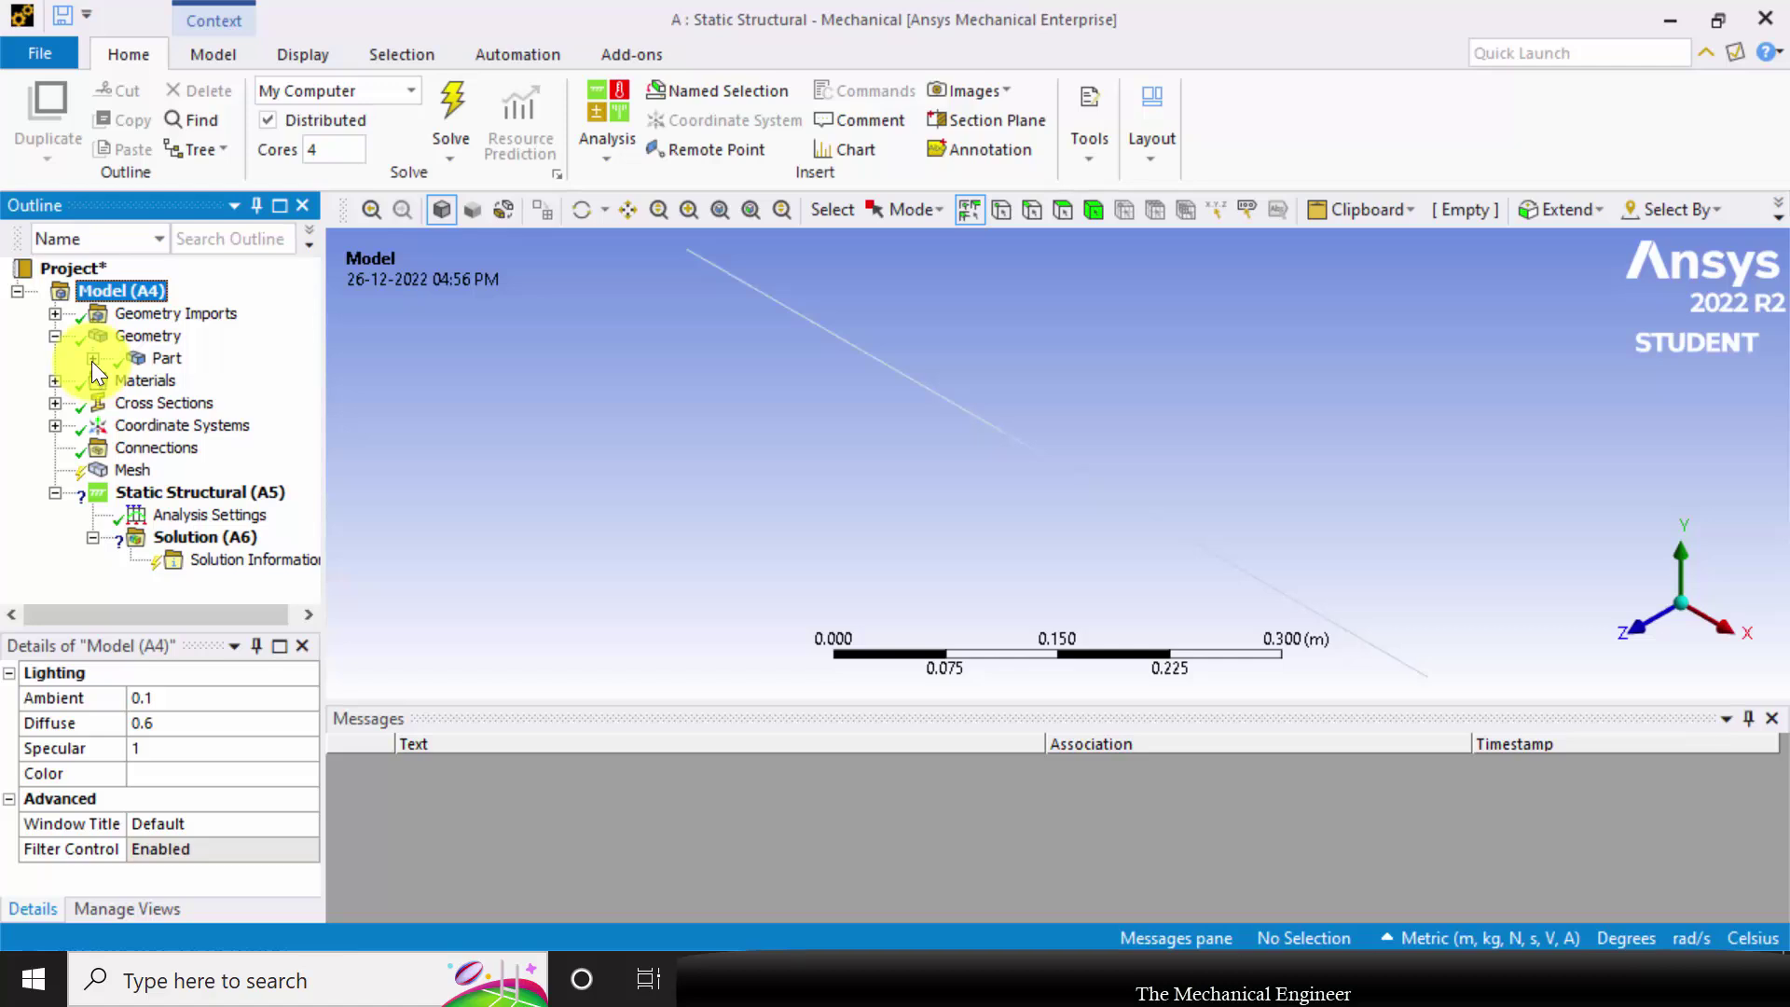
left_click(92, 359)
left_click(197, 385)
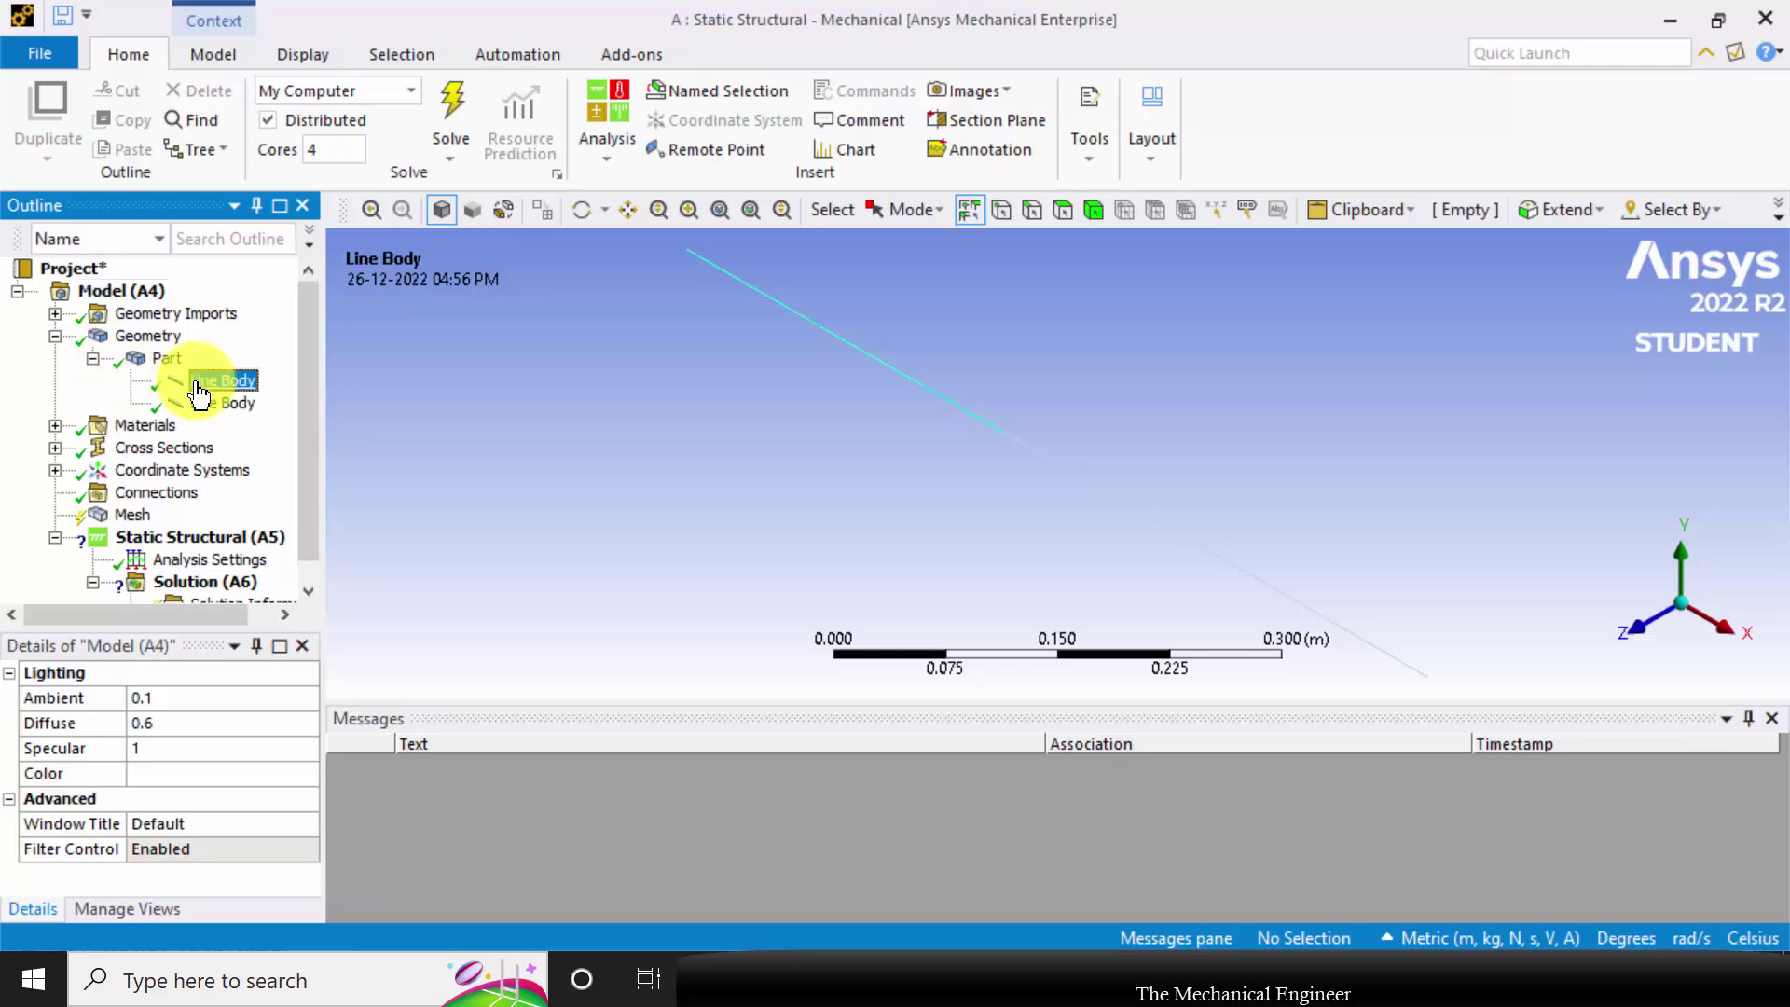
left_click(302, 726)
left_click_drag(302, 726, 287, 779)
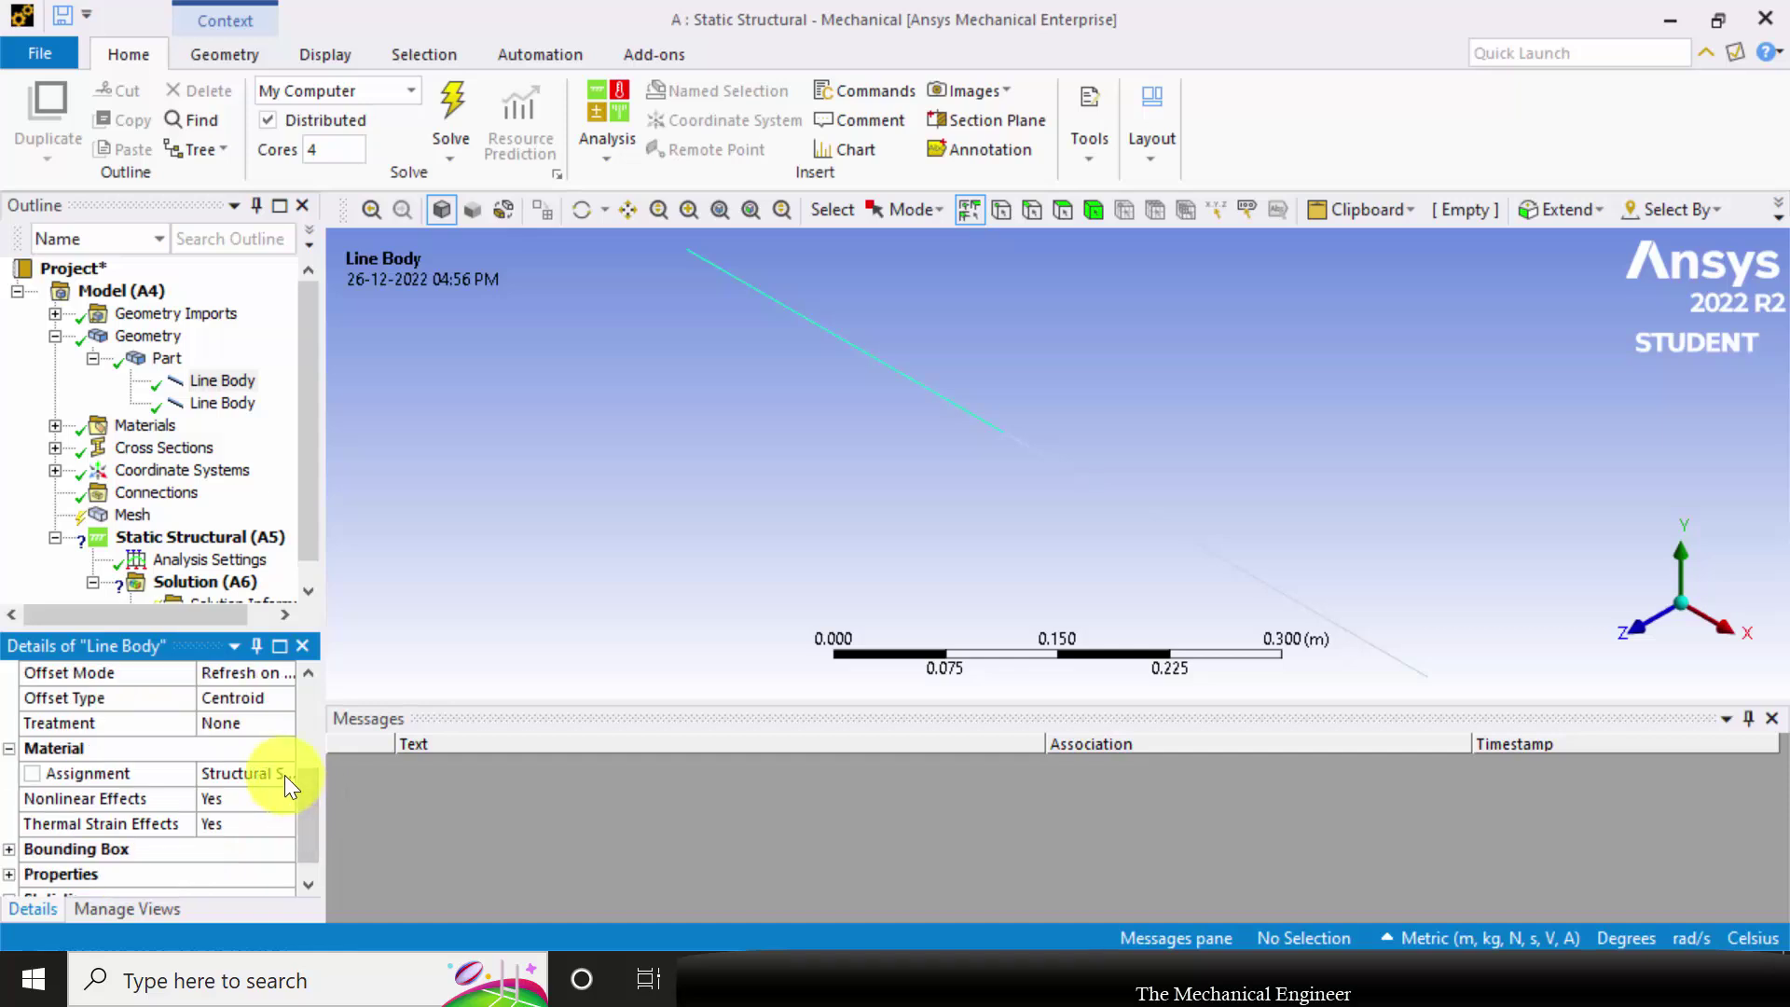
left_click(278, 774)
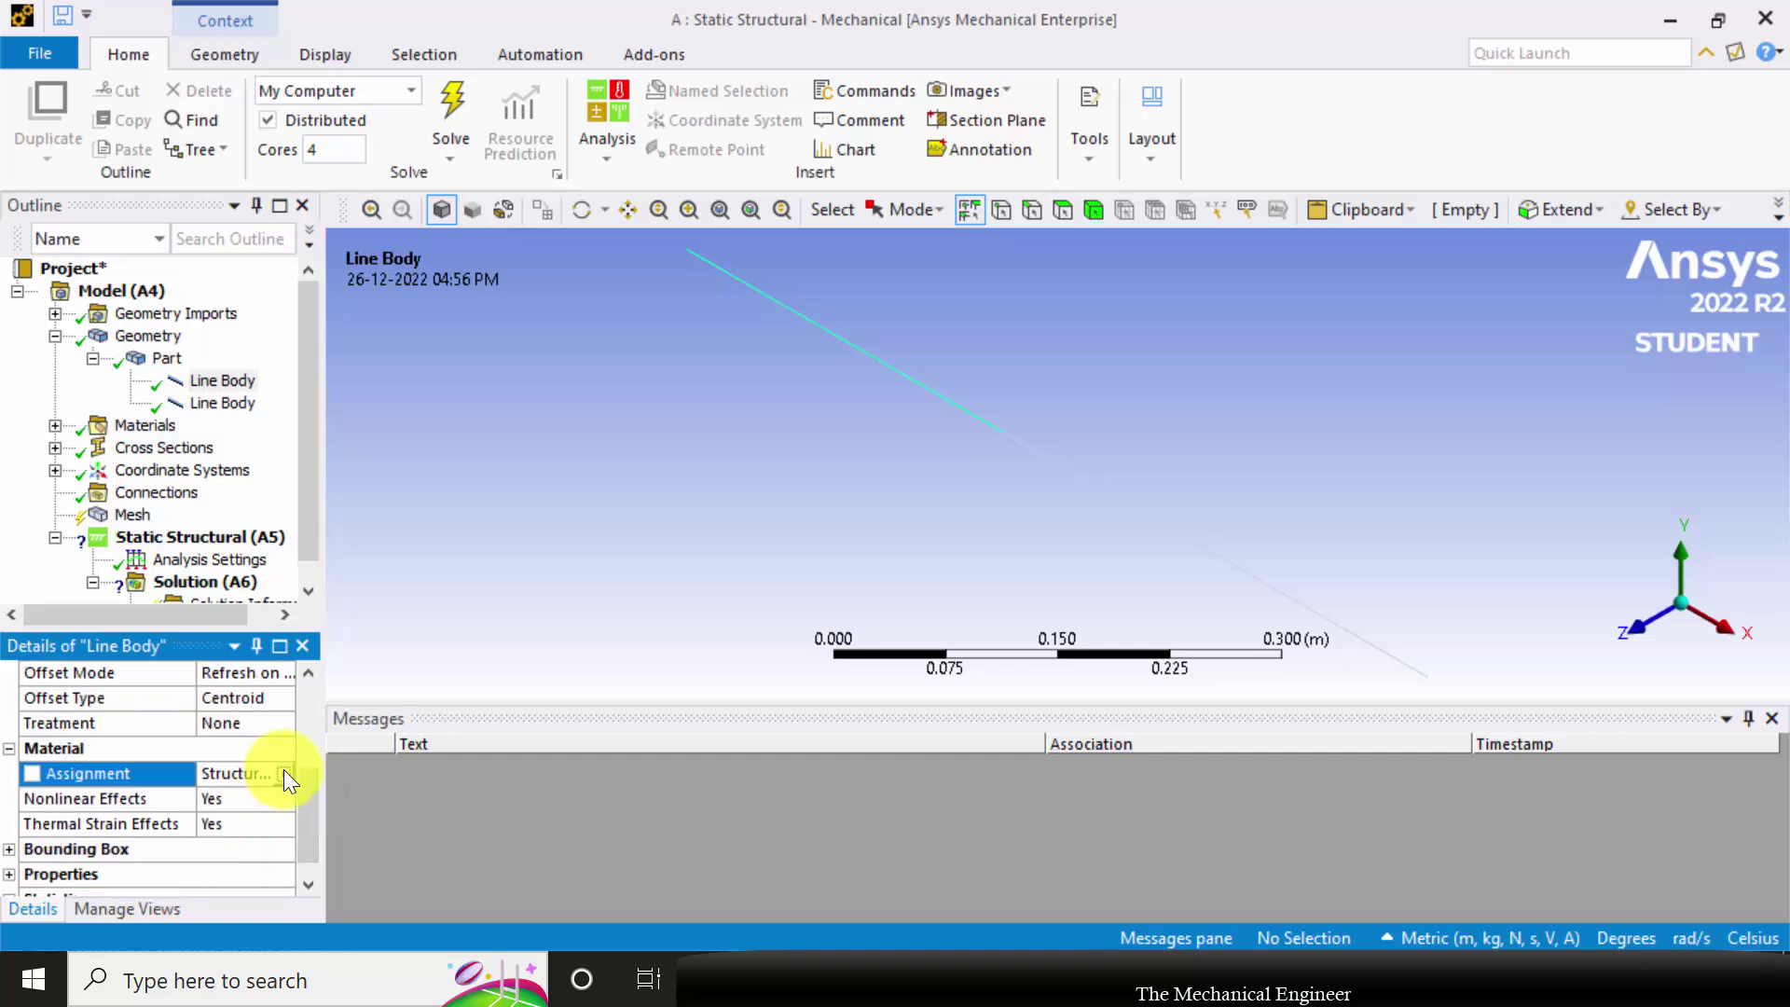
left_click(284, 772)
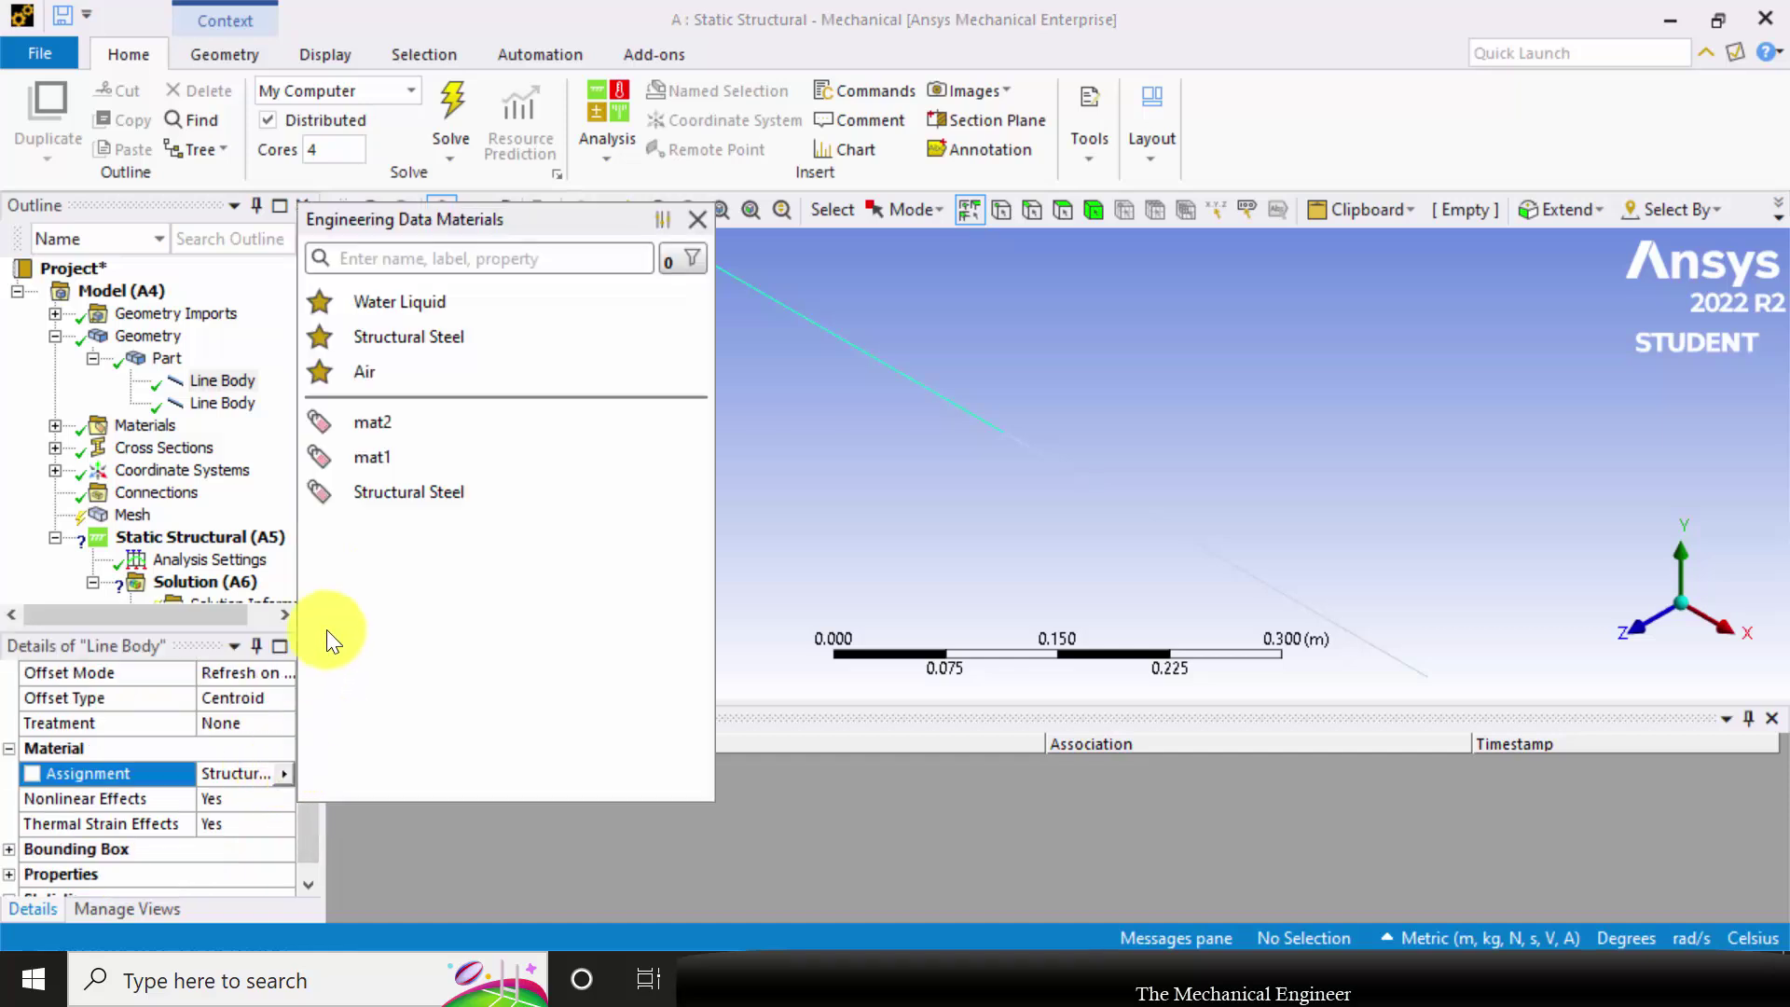
left_click(399, 458)
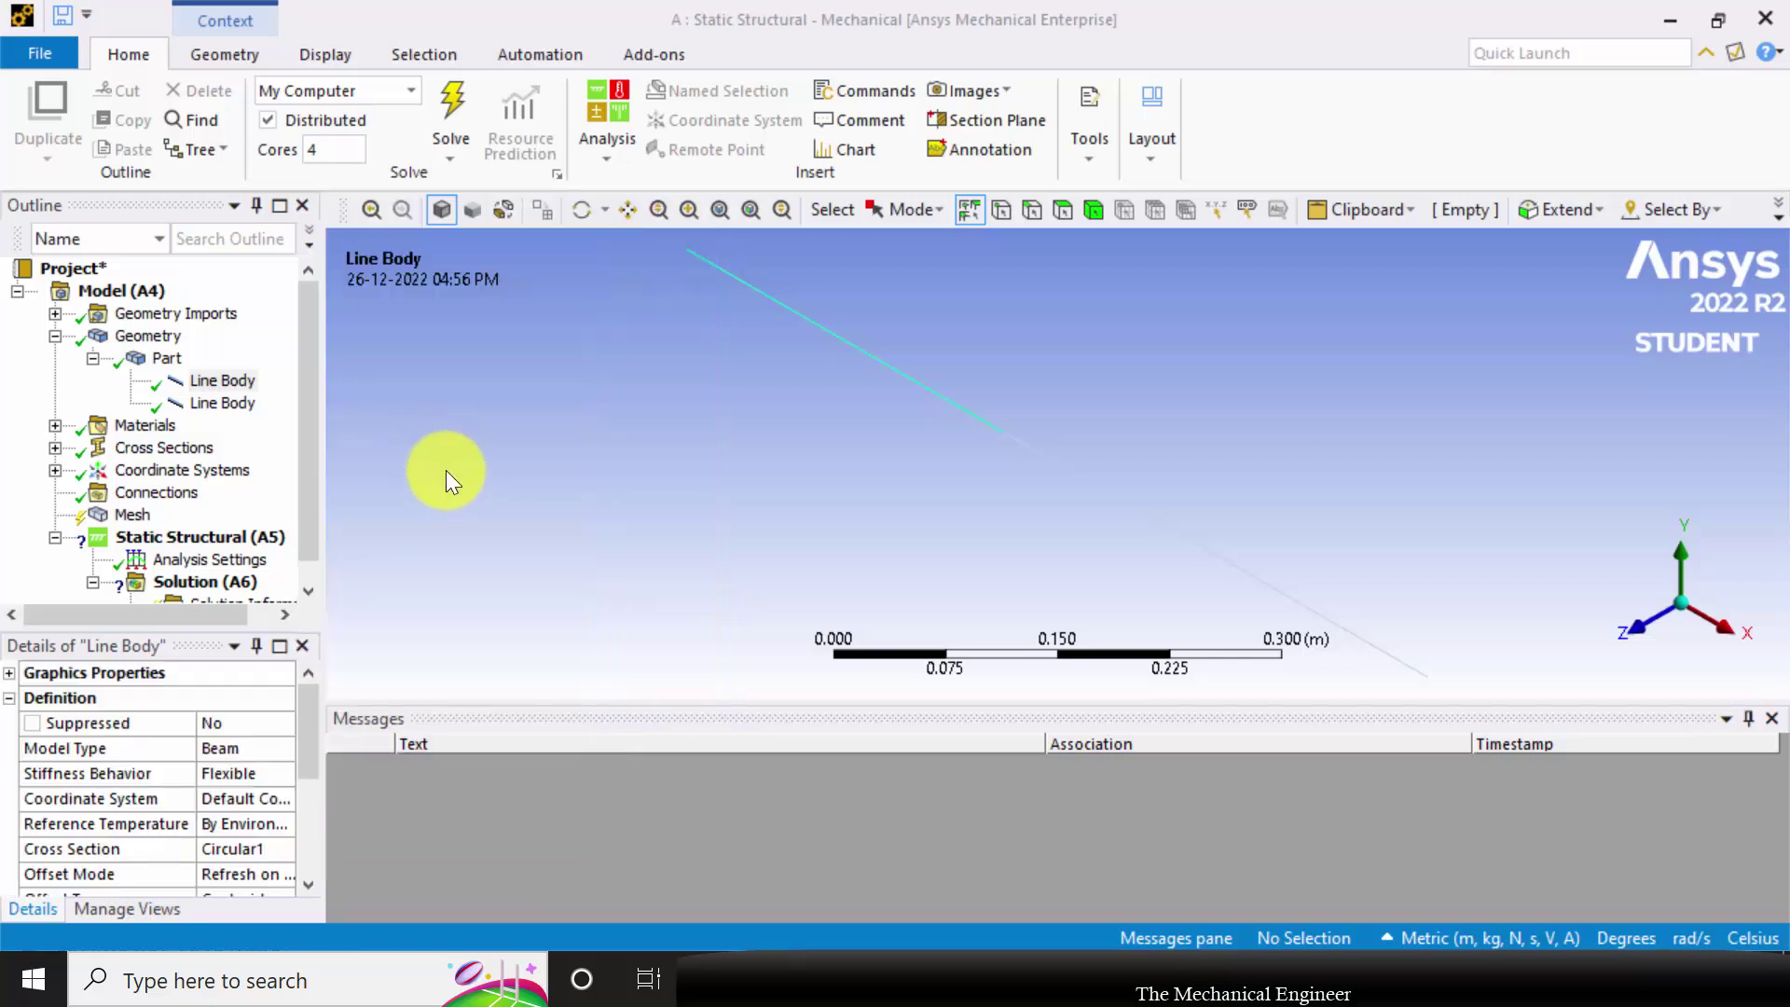
Assign the material mat2 to the 400 mm line body with the Circular2 cross section
left_click(222, 403)
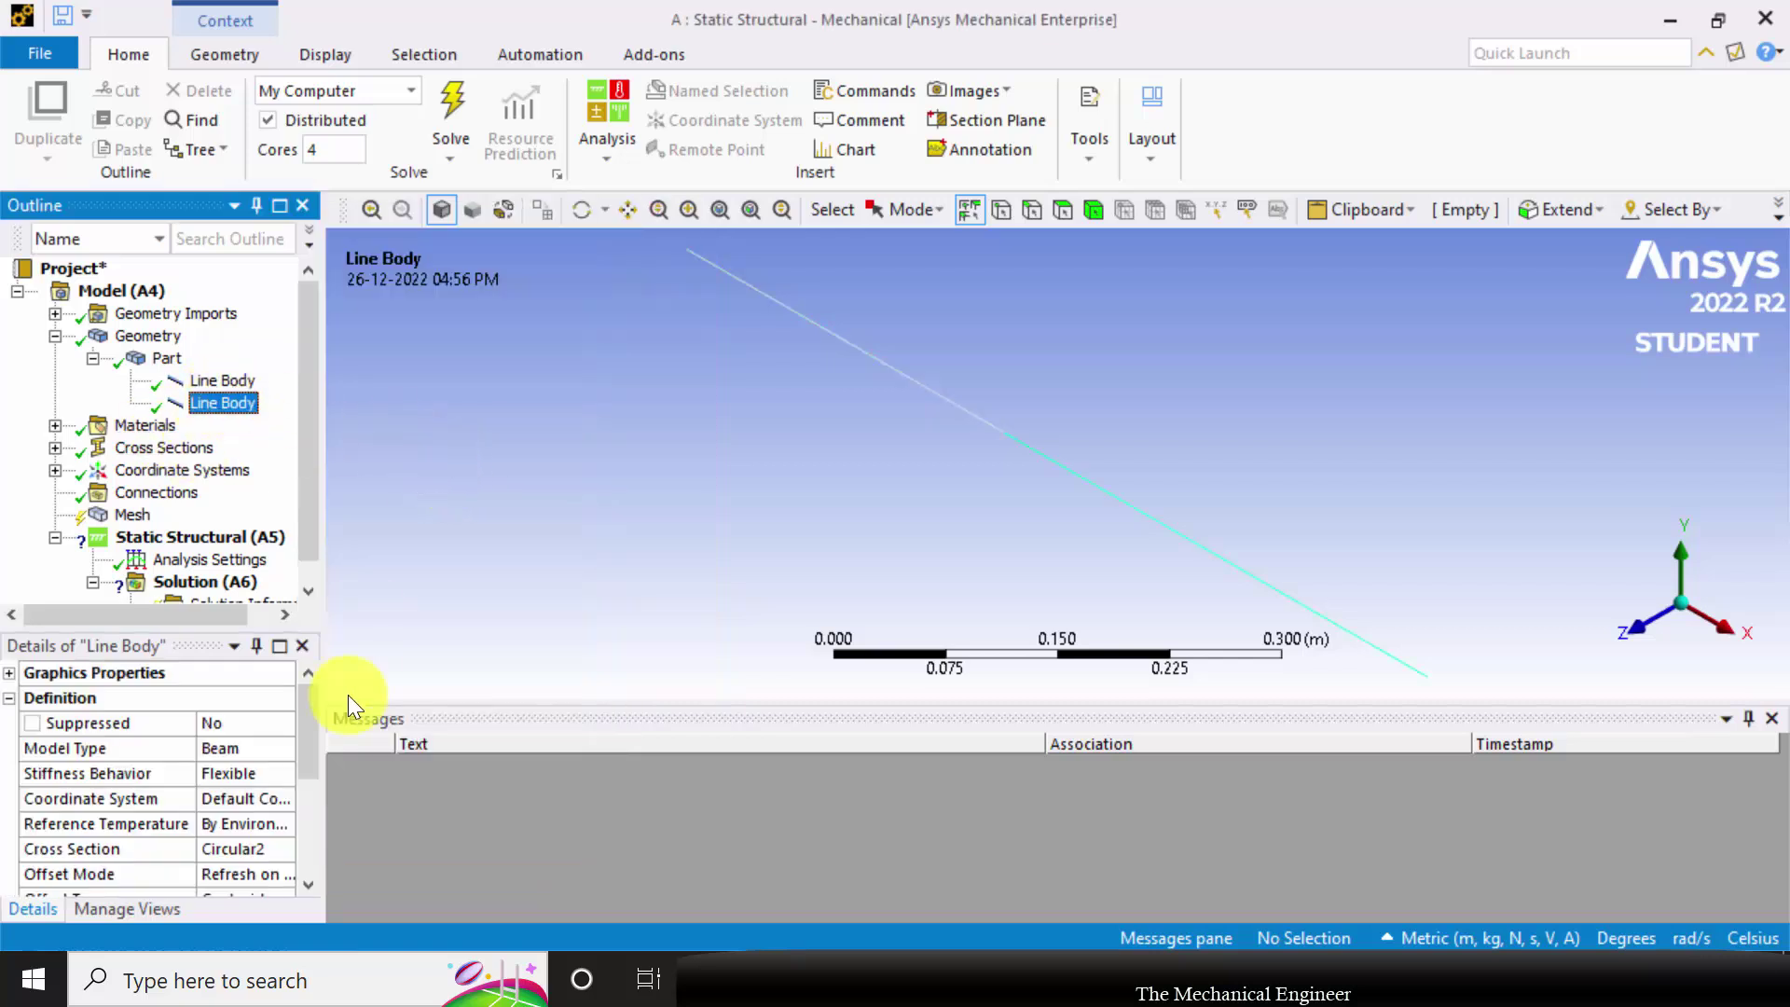
left_click_drag(313, 741, 314, 830)
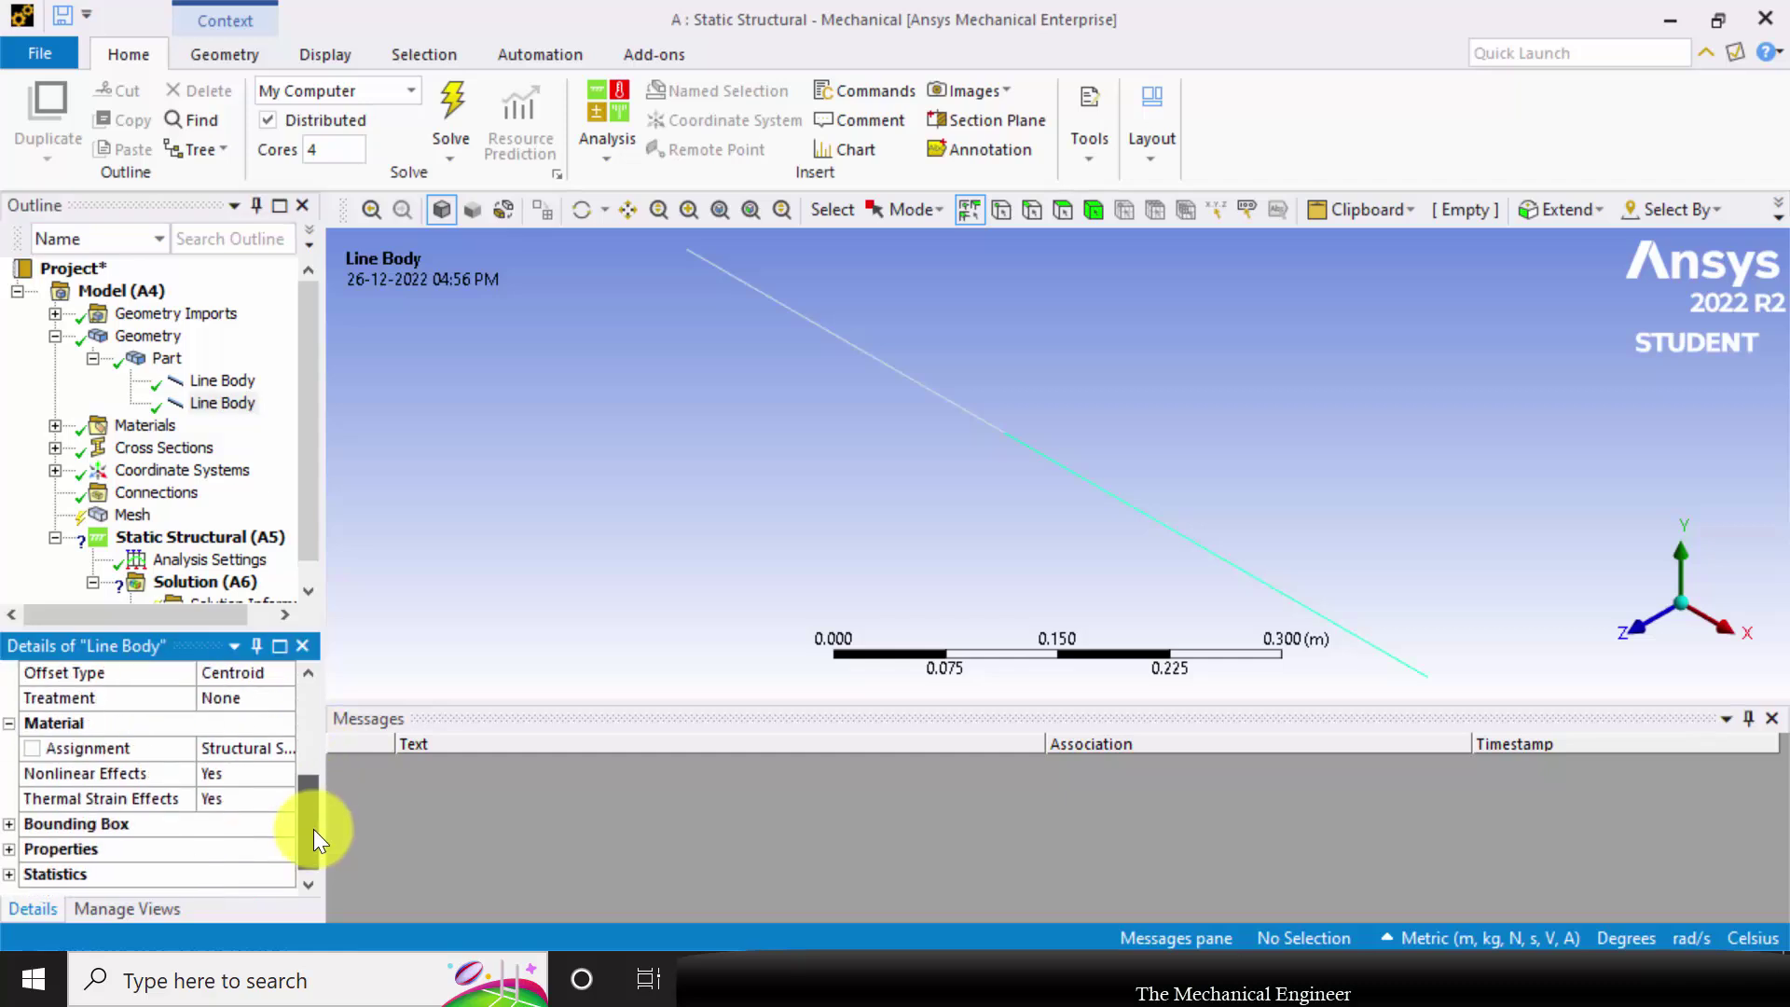
left_click(285, 753)
left_click(284, 749)
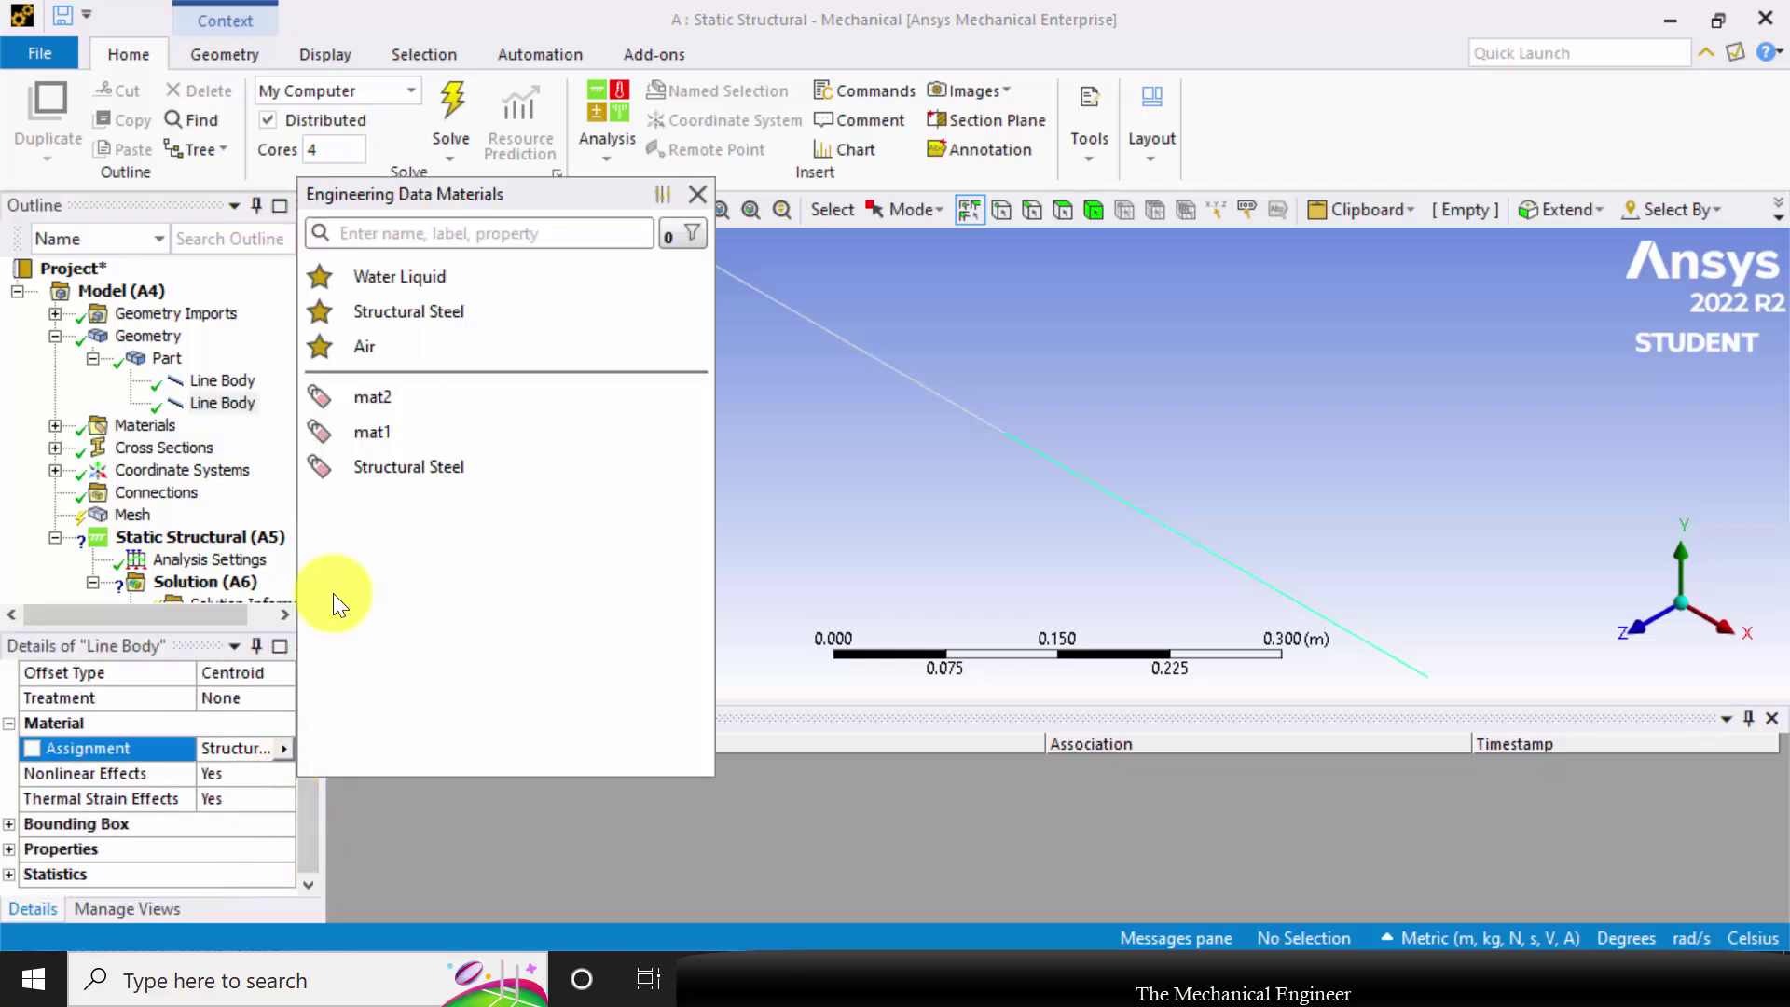
left_click(375, 408)
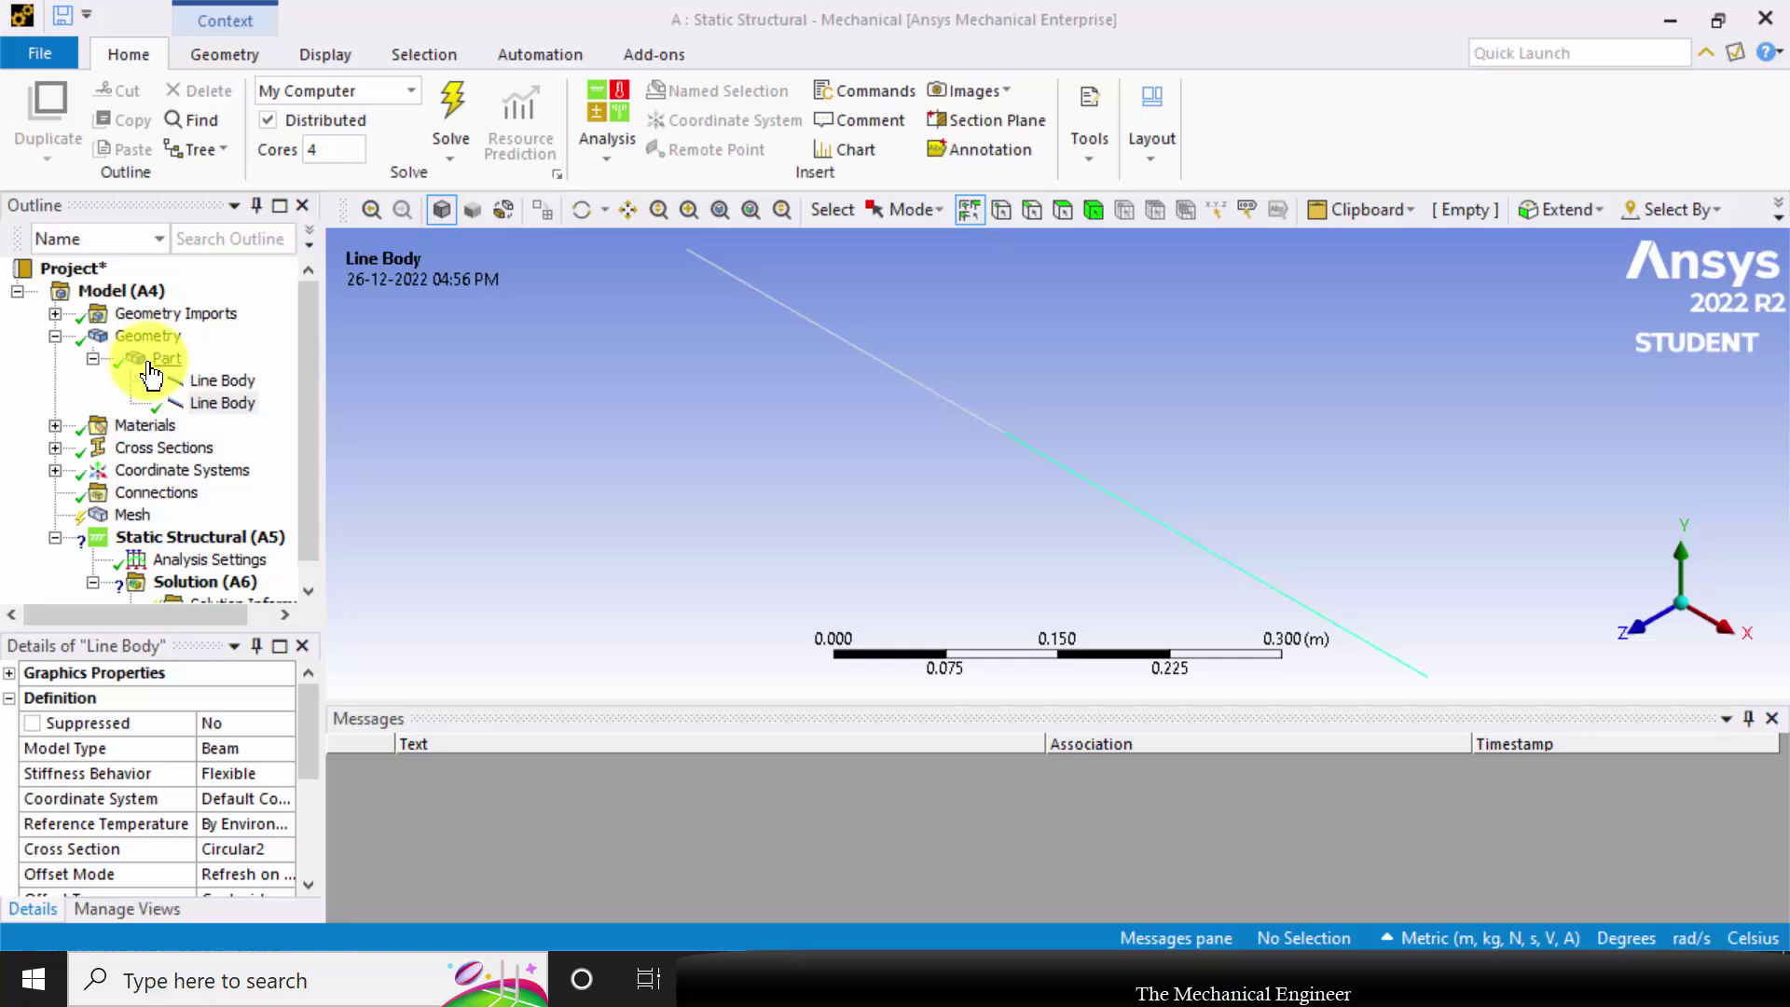
Generate the mesh of the stepped bar with the default element size
scroll(131, 401, "down", 1)
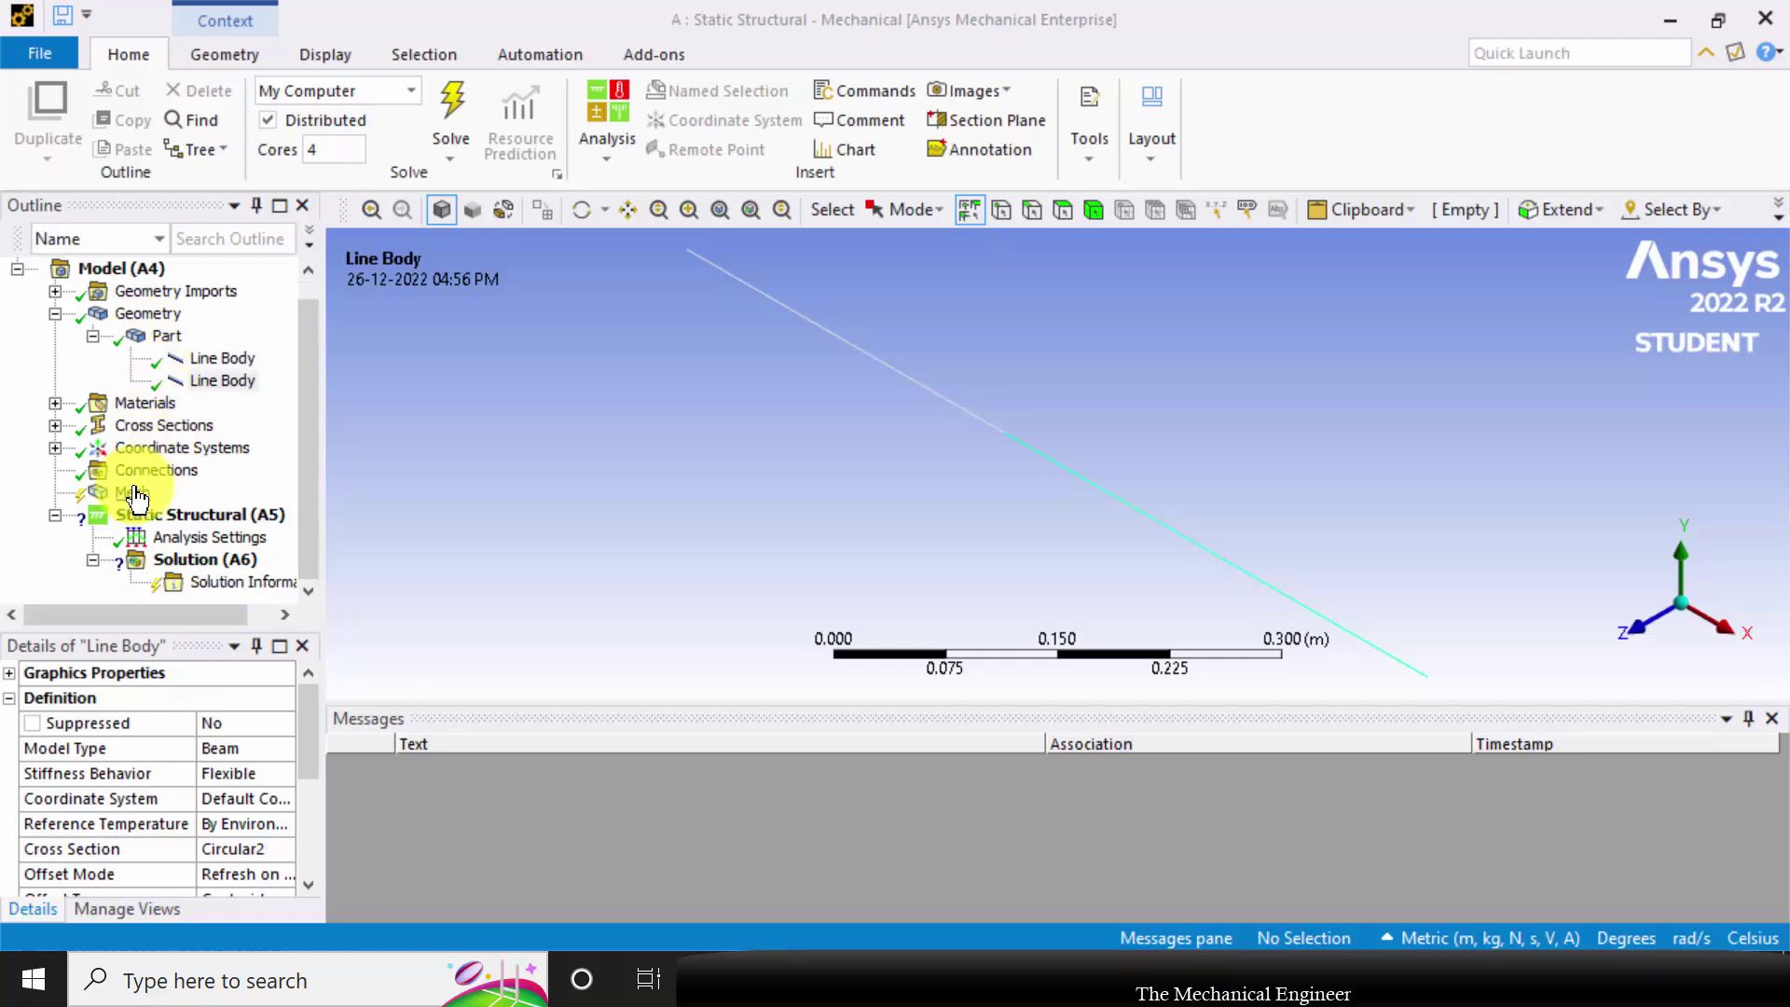
right_click(132, 494)
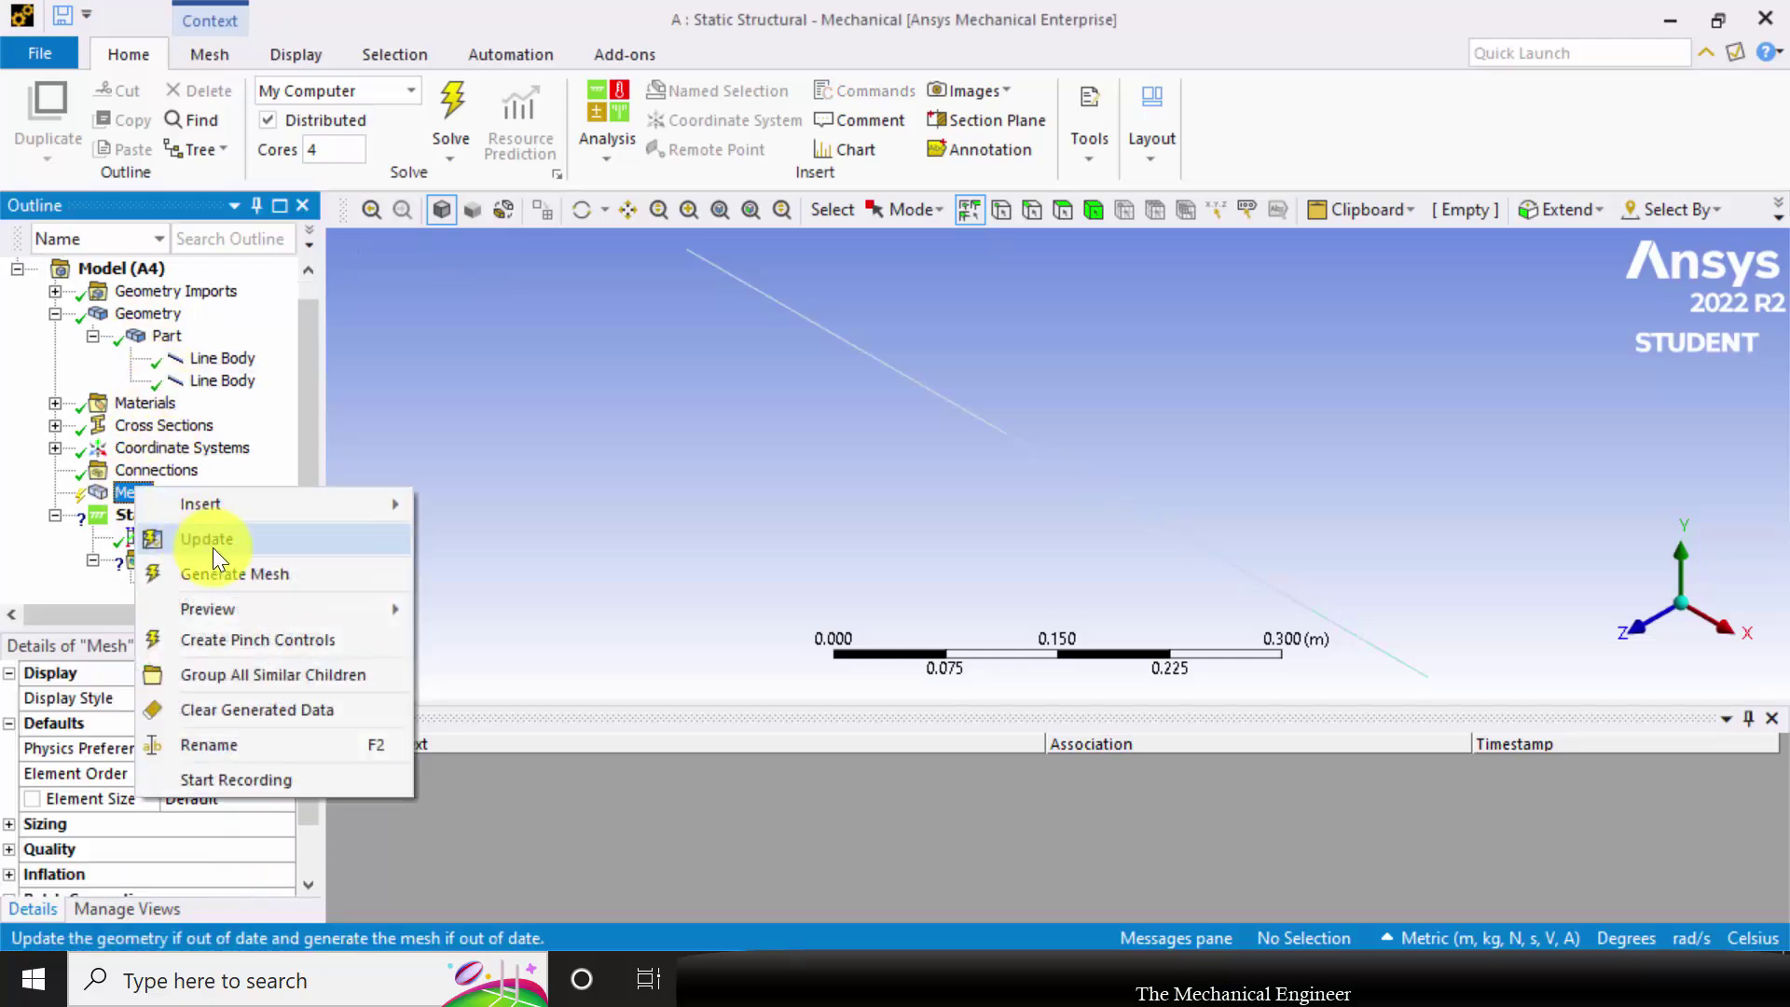
left_click(221, 573)
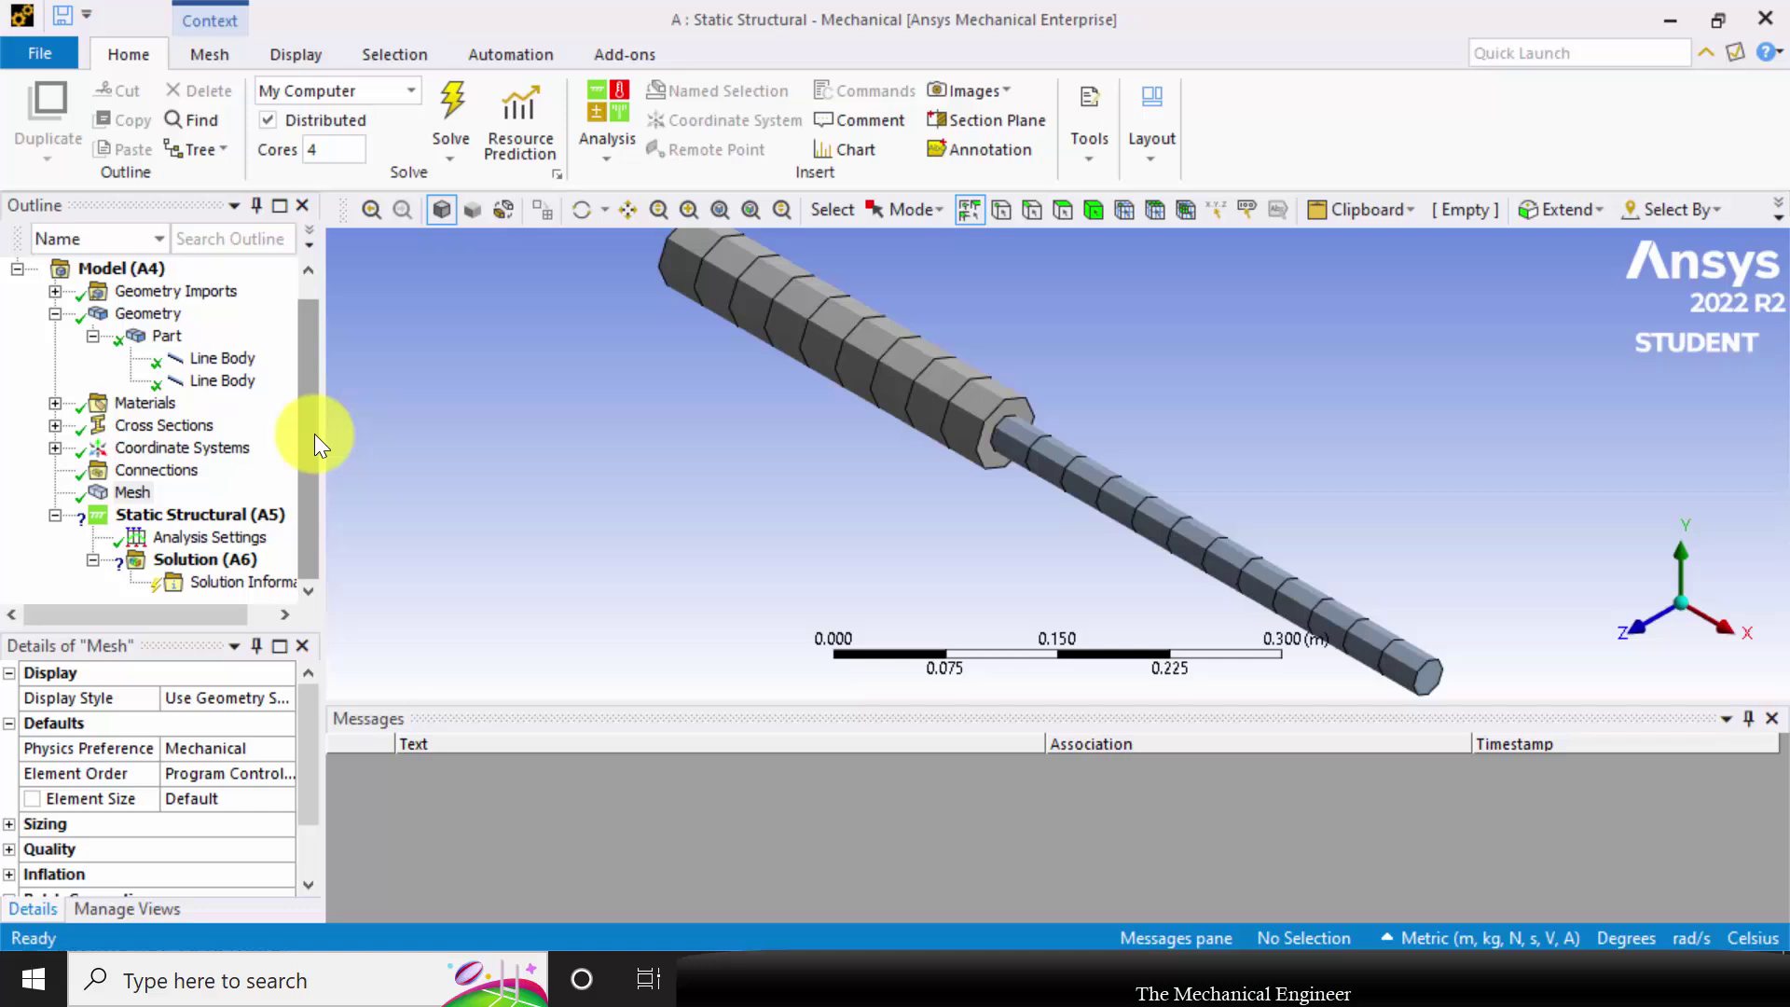
Turn on the cross section display for the line bodies in the Static Structural environment
left_click(154, 522)
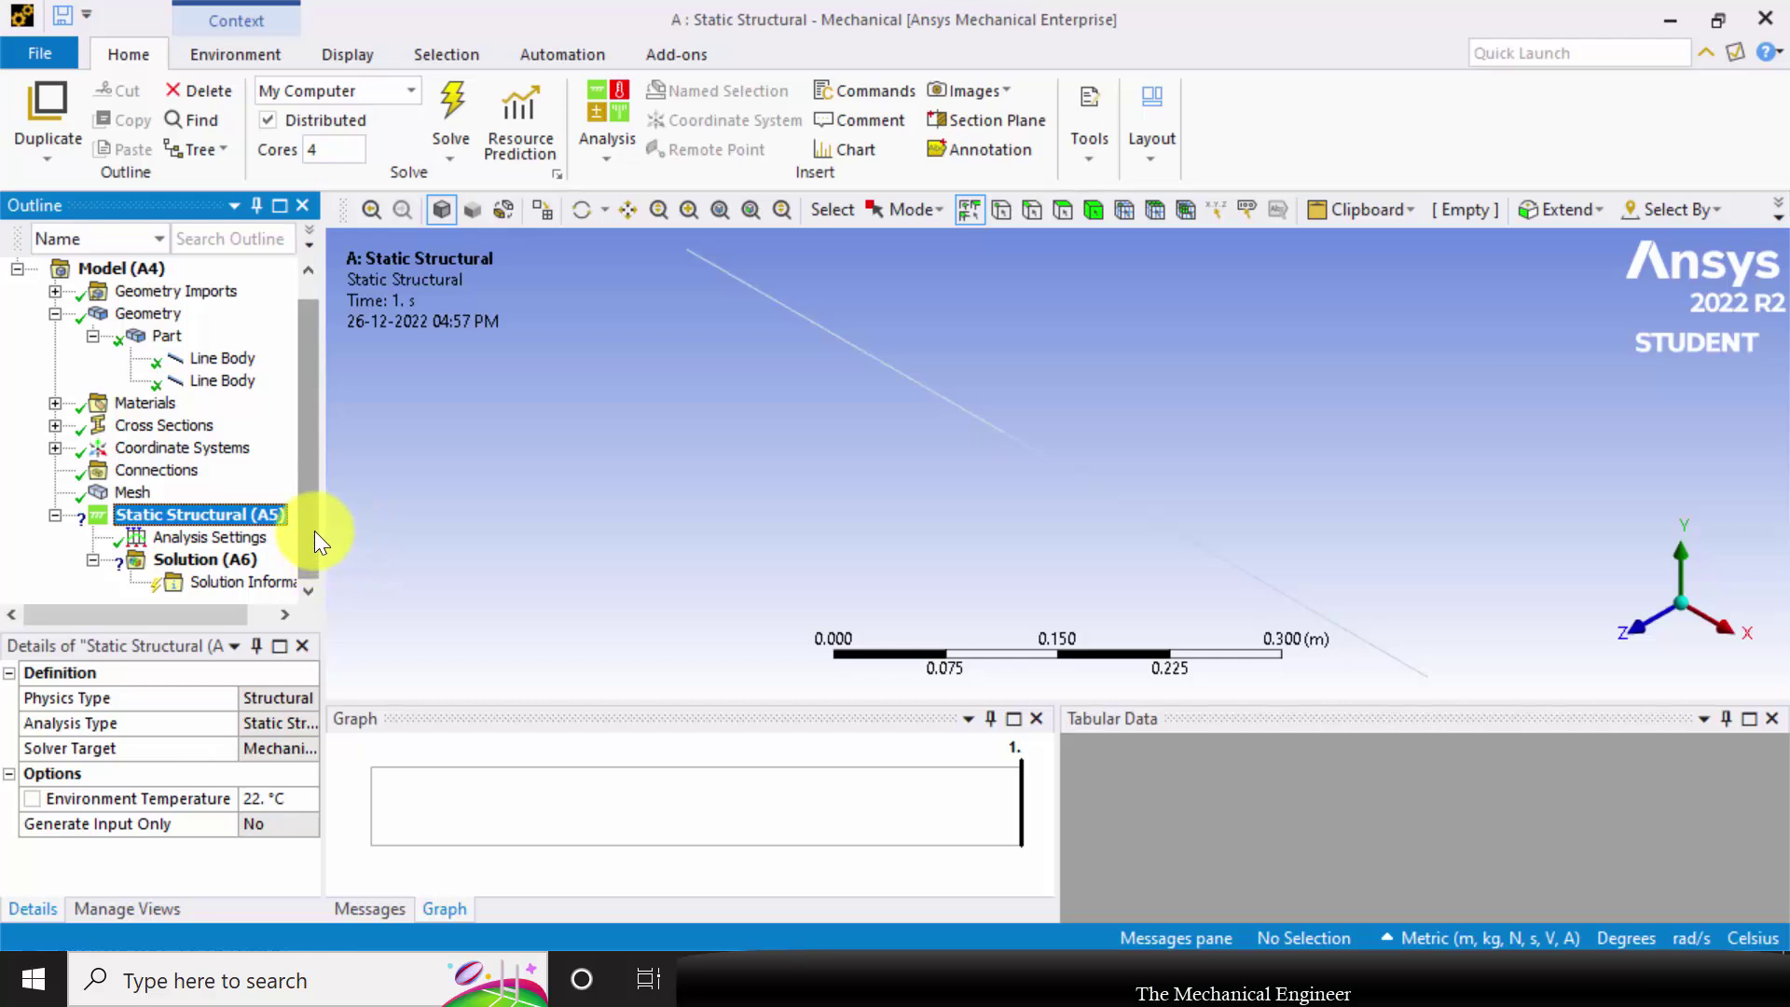
left_click(239, 56)
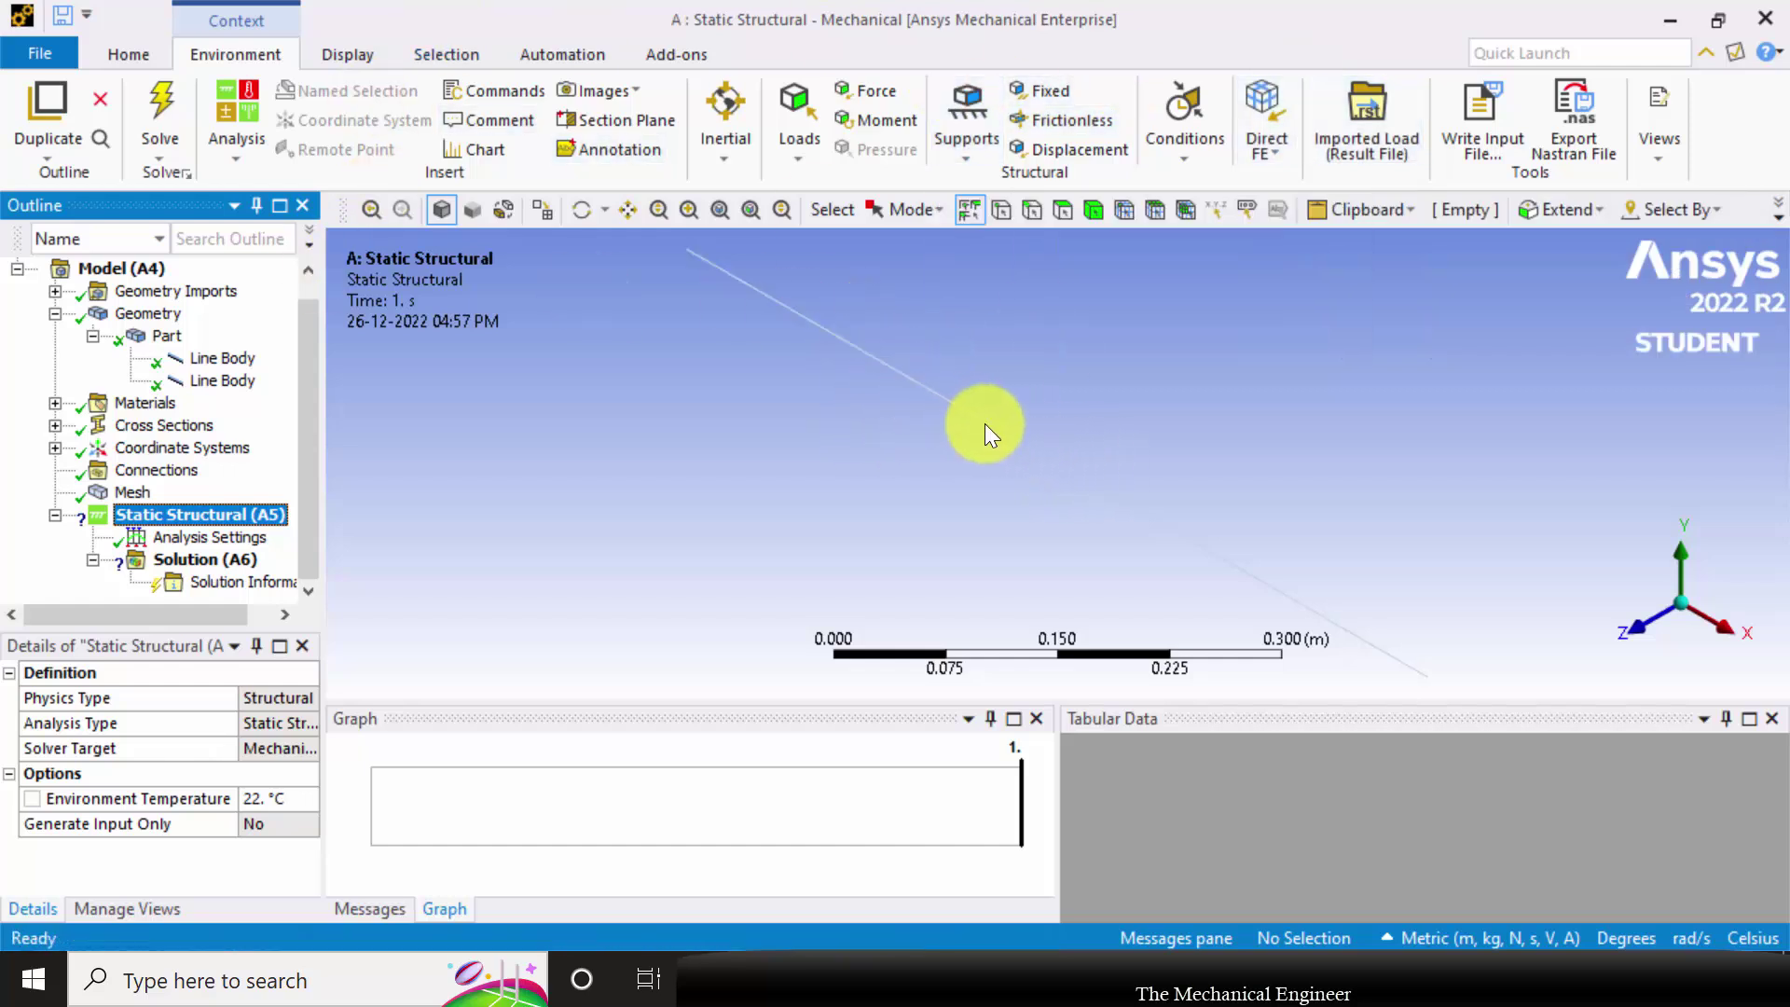
left_click(355, 51)
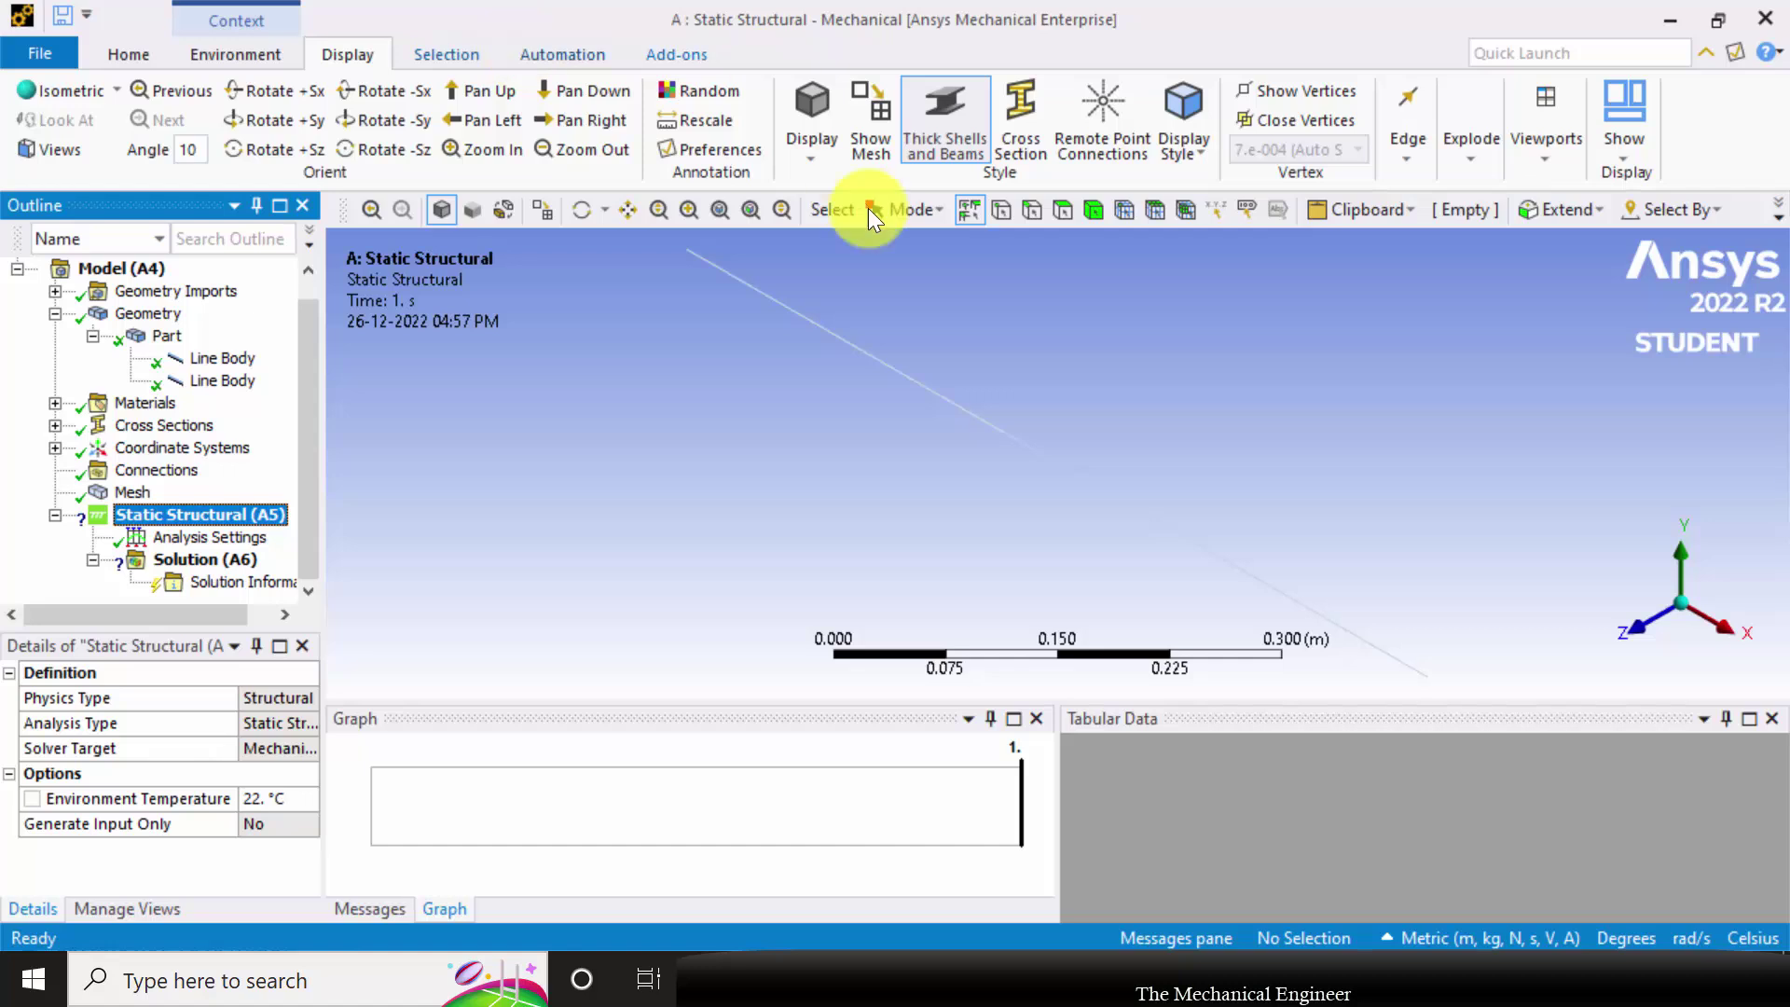
left_click(1019, 125)
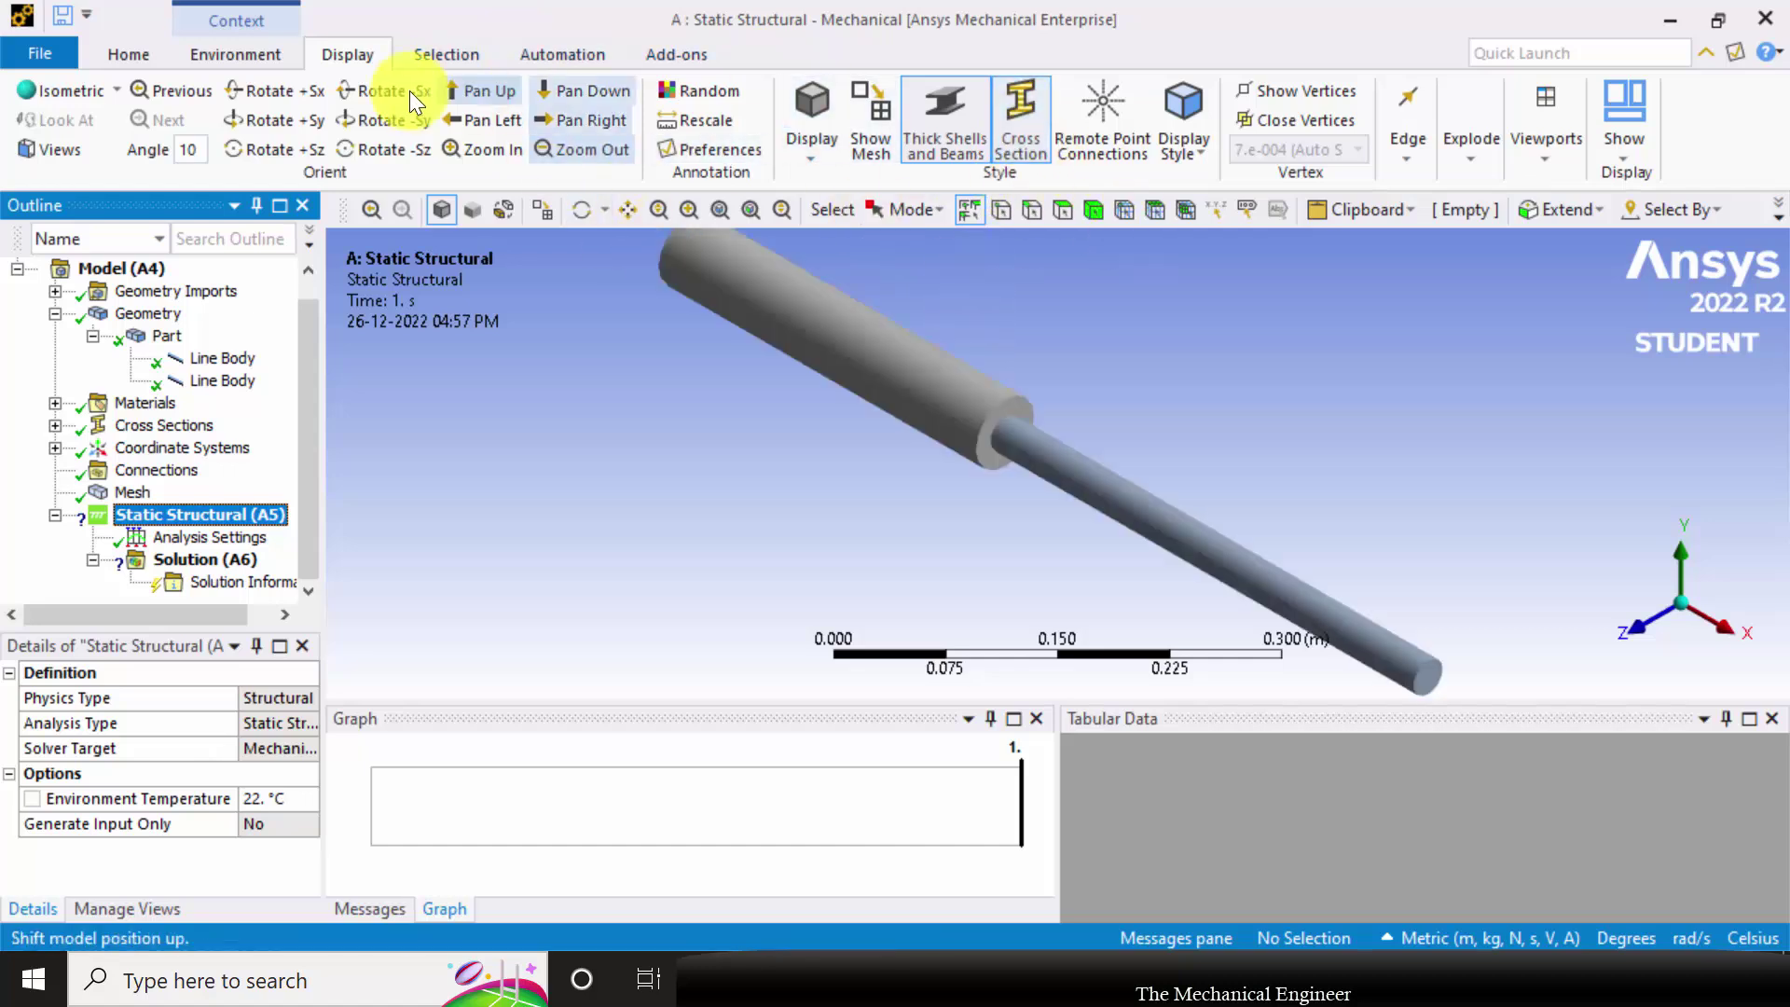
Add a fixed support at the free end vertex of the thinner 400 mm bar
left_click(243, 54)
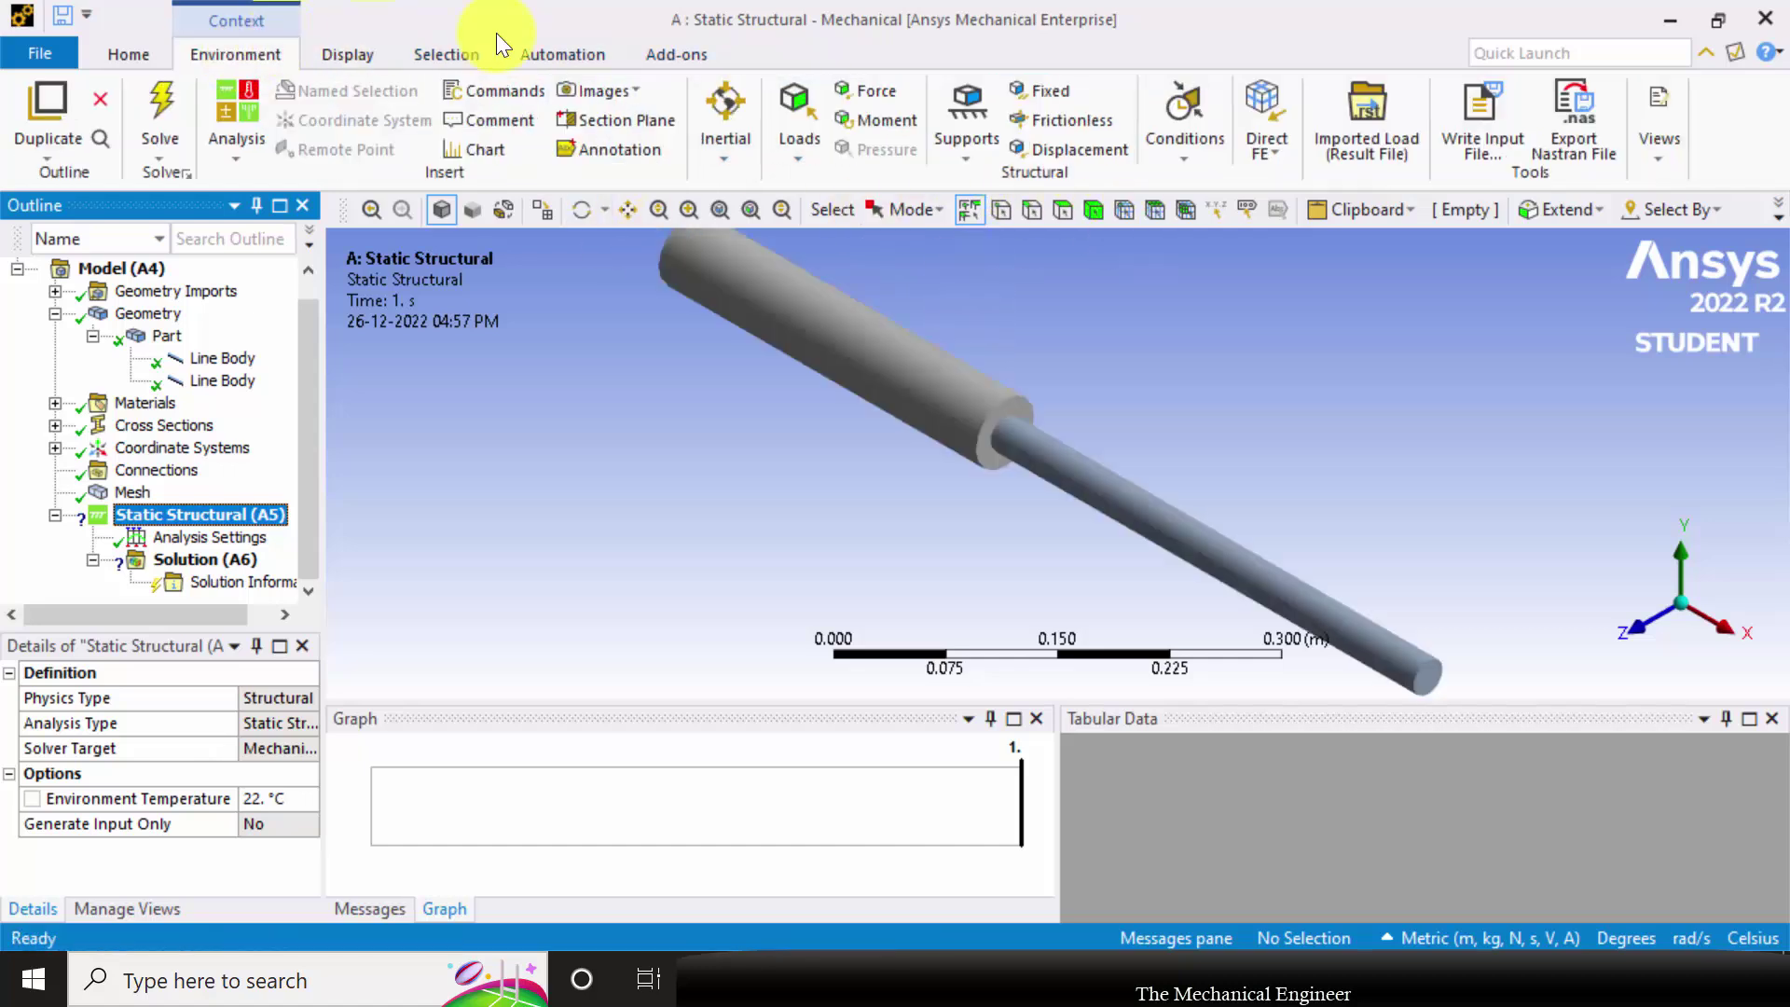
left_click(1055, 88)
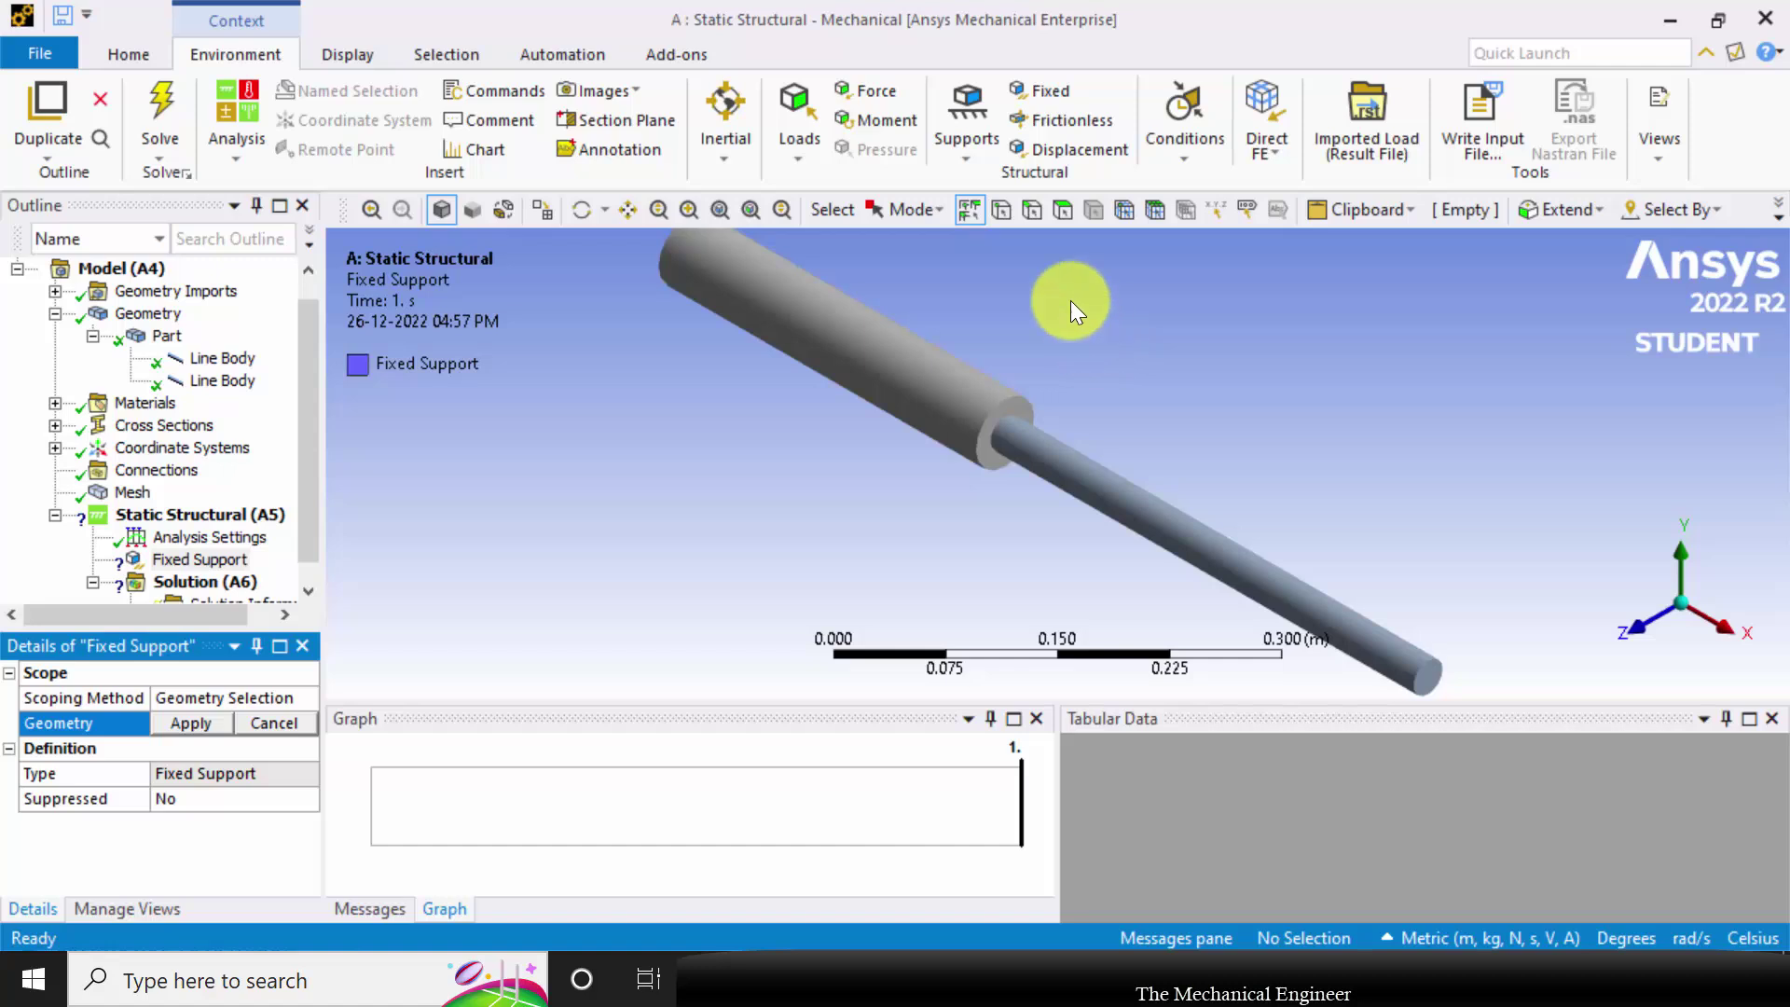
left_click(1001, 209)
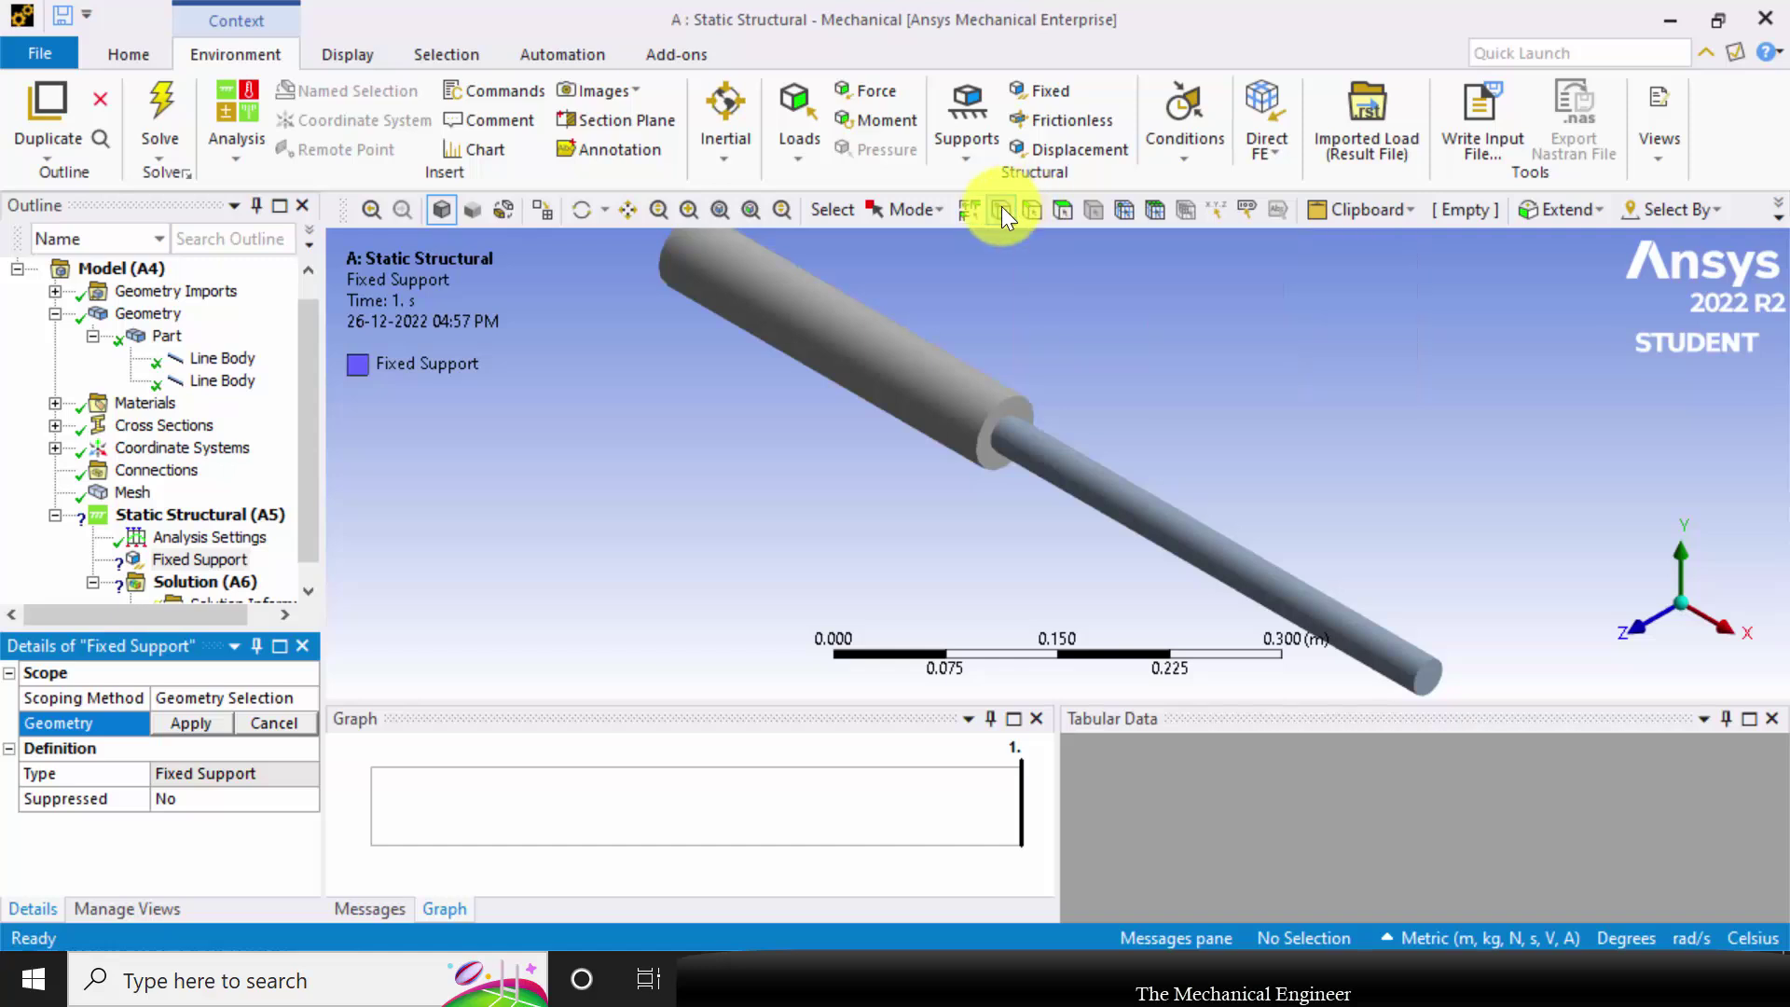
left_click(1434, 688)
left_click(211, 725)
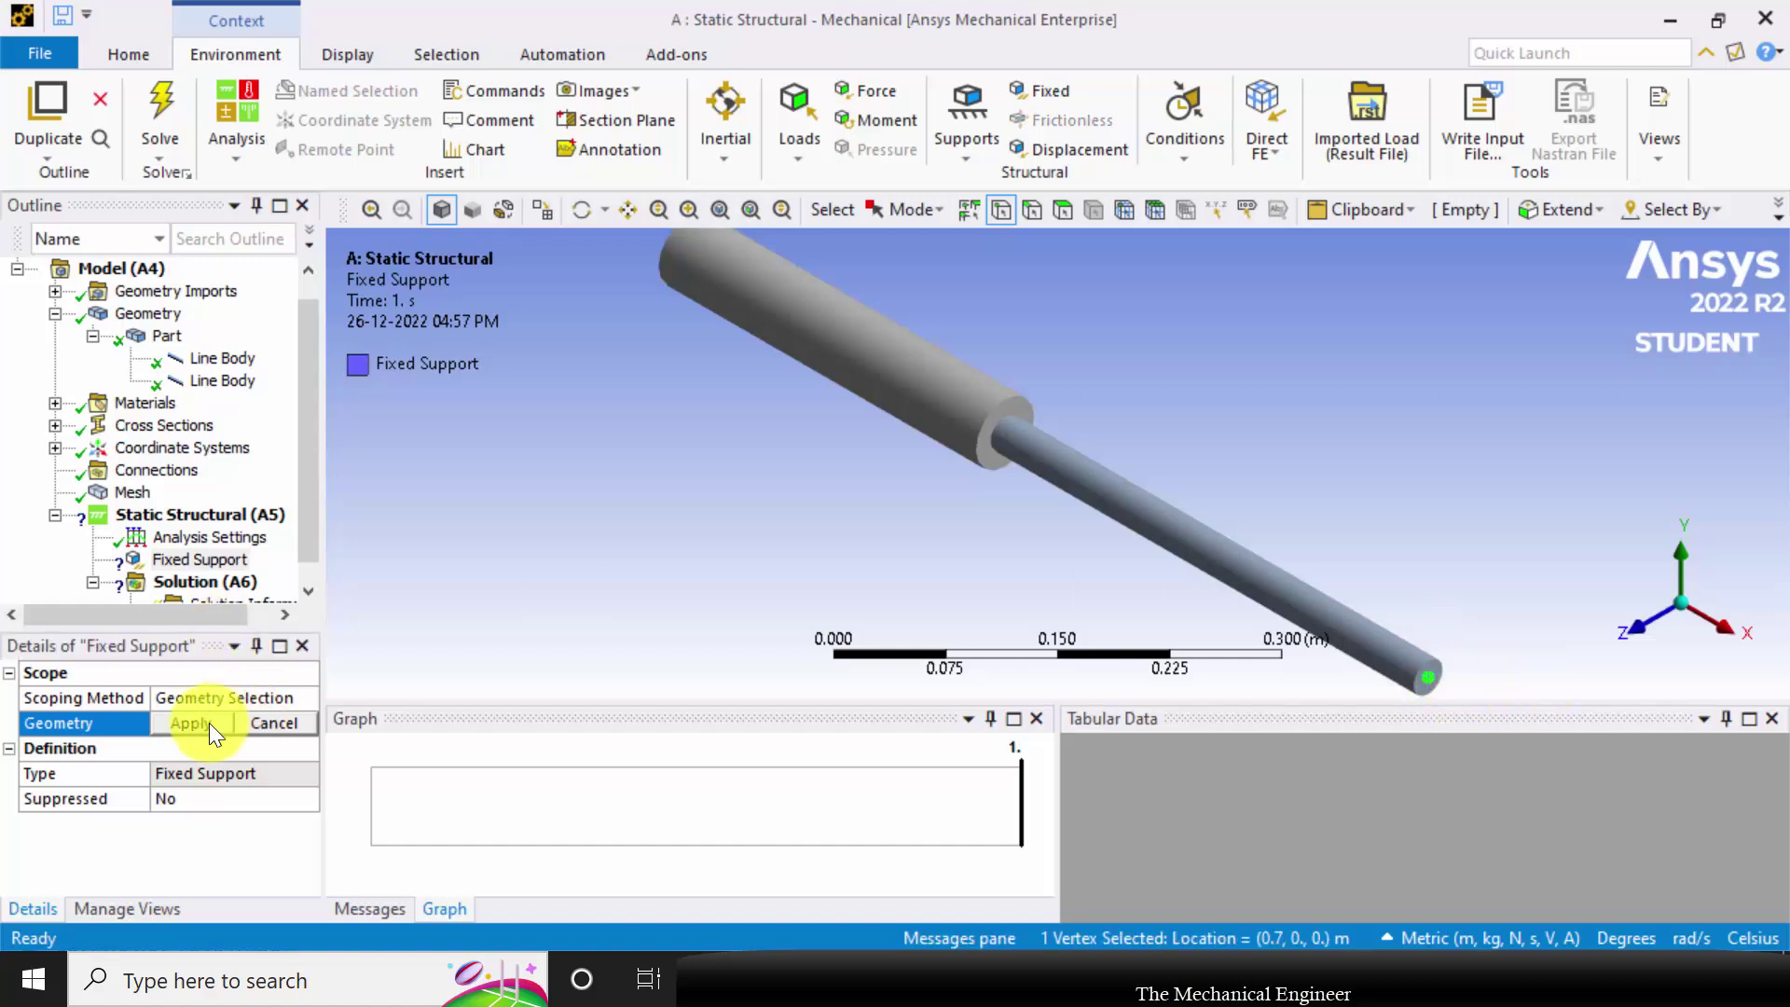
Add a second fixed support at the free end vertex of the thicker 300 mm bar
left_click(1049, 96)
middle_click_drag(683, 392, 703, 562)
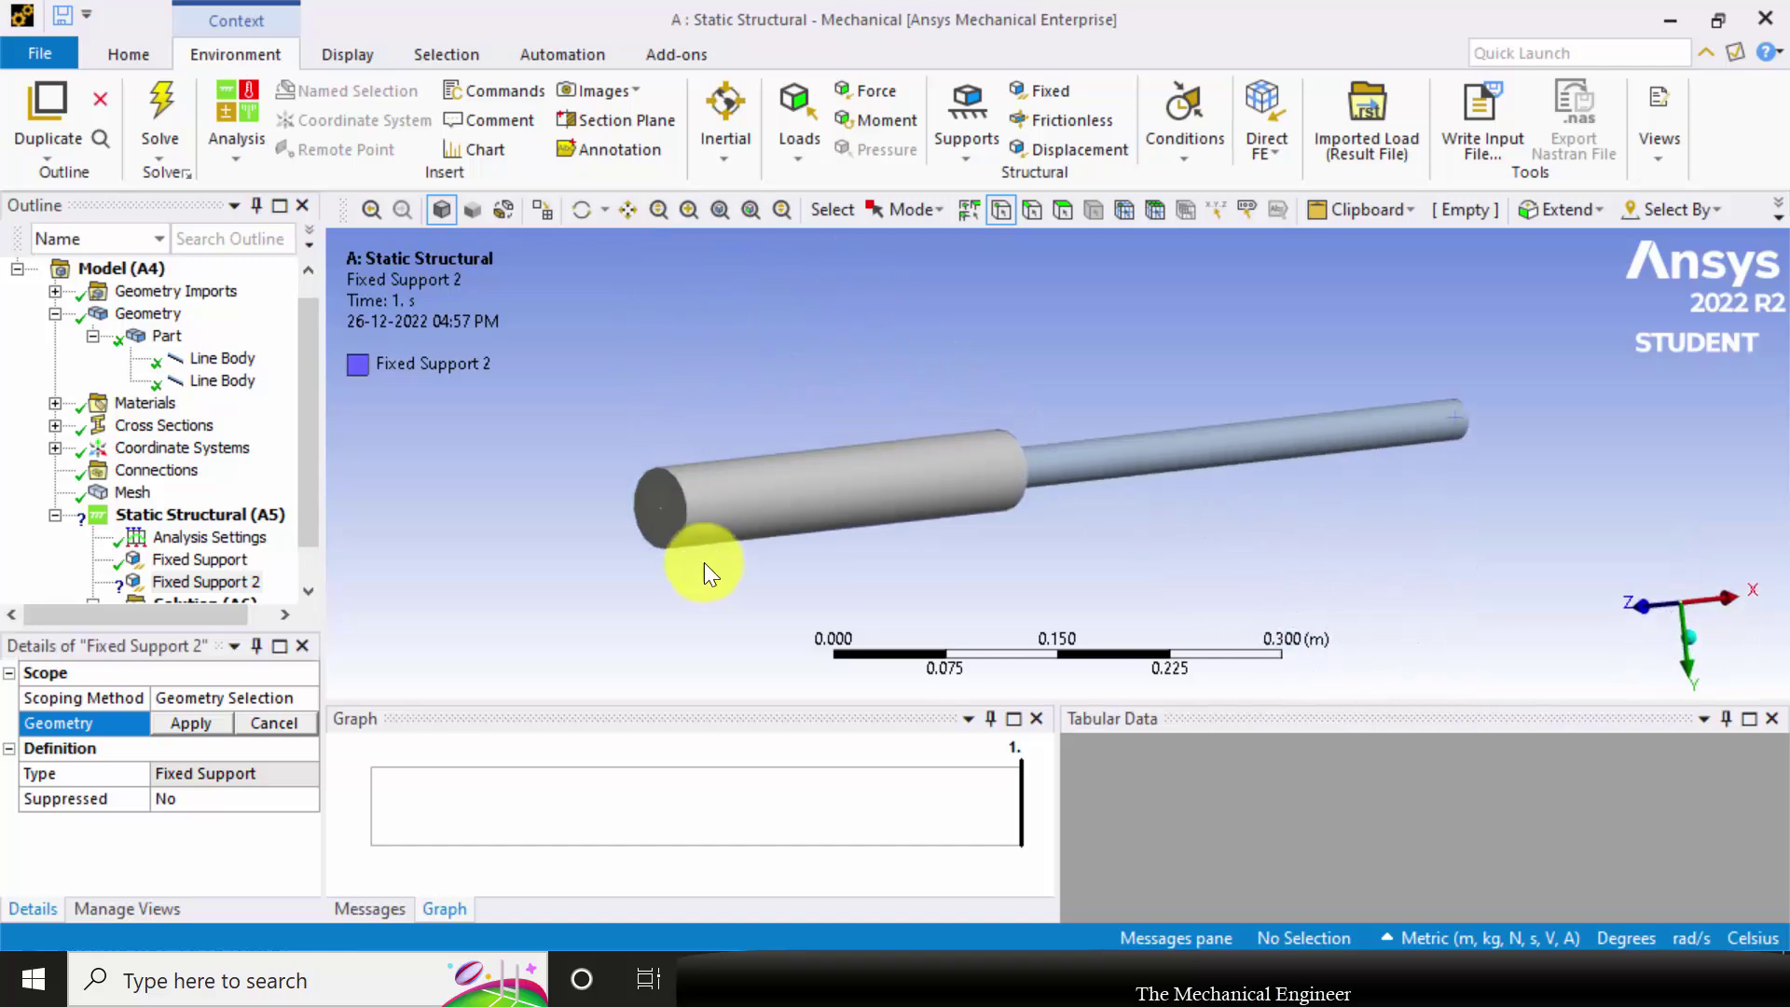
left_click(662, 509)
left_click(211, 721)
Insert a force load and define it by components
mouse_move(1038, 517)
middle_mouse_down()
mouse_move(970, 532)
mouse_move(867, 686)
mouse_move(694, 679)
middle_mouse_up()
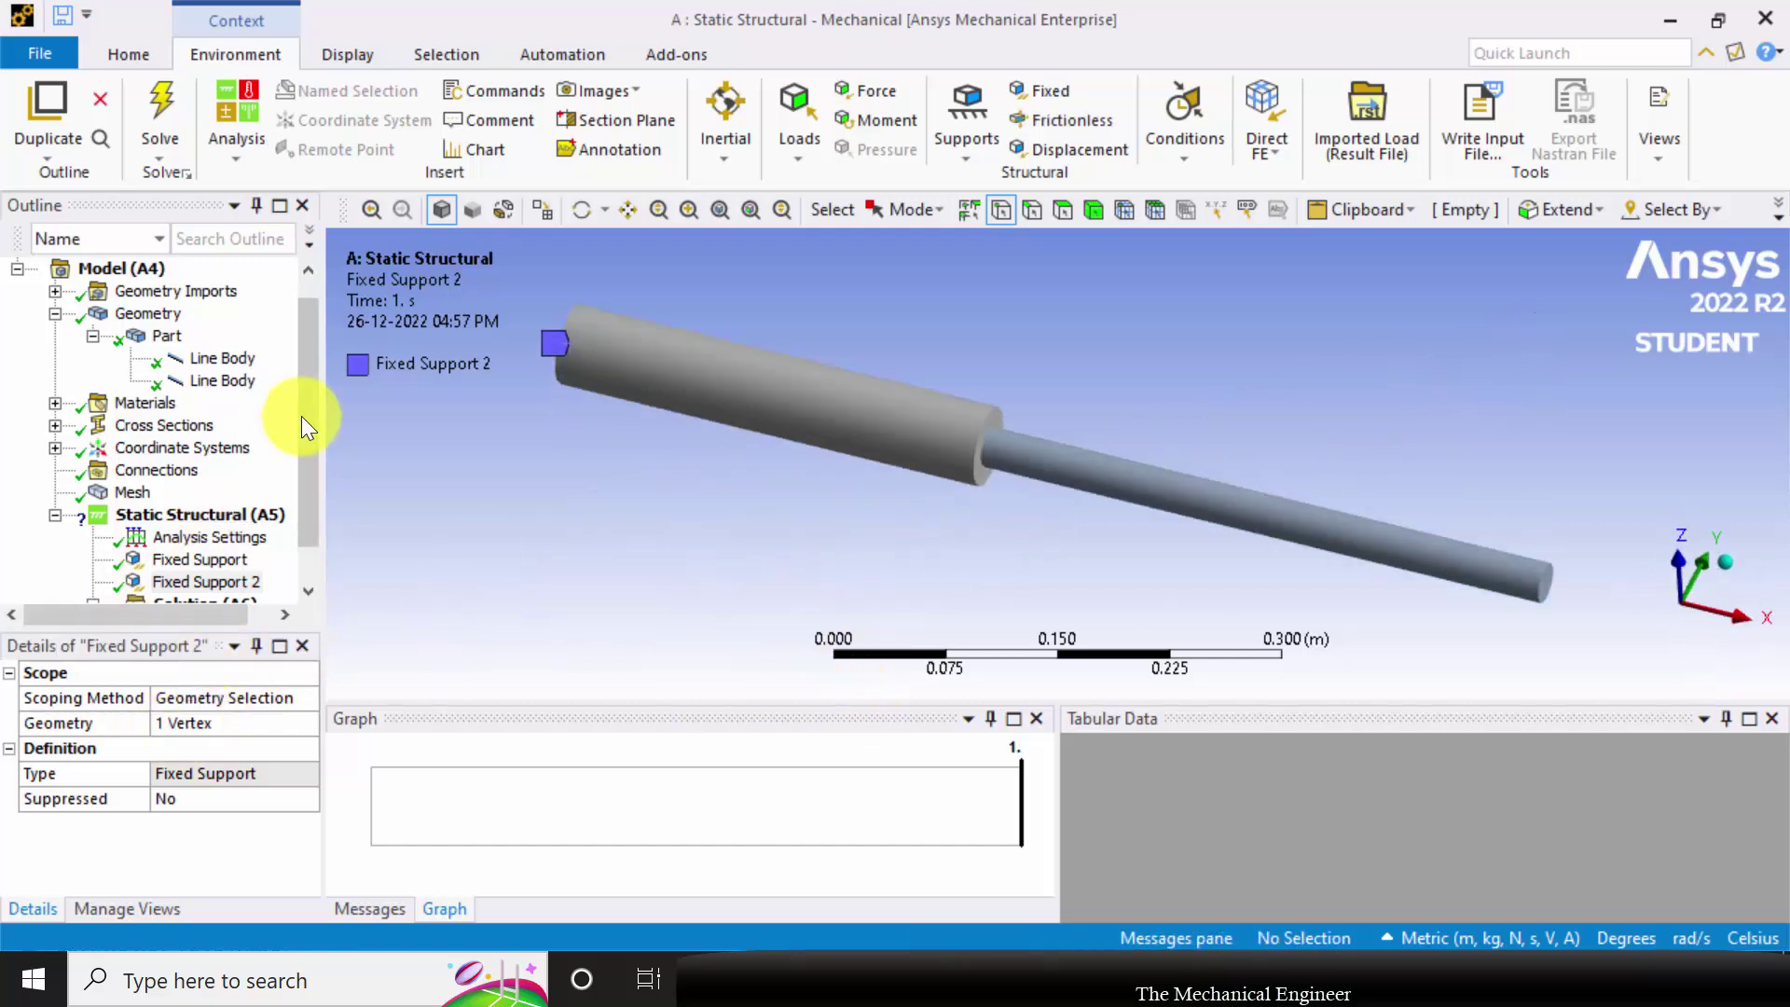
scroll(302, 448, "down", 1)
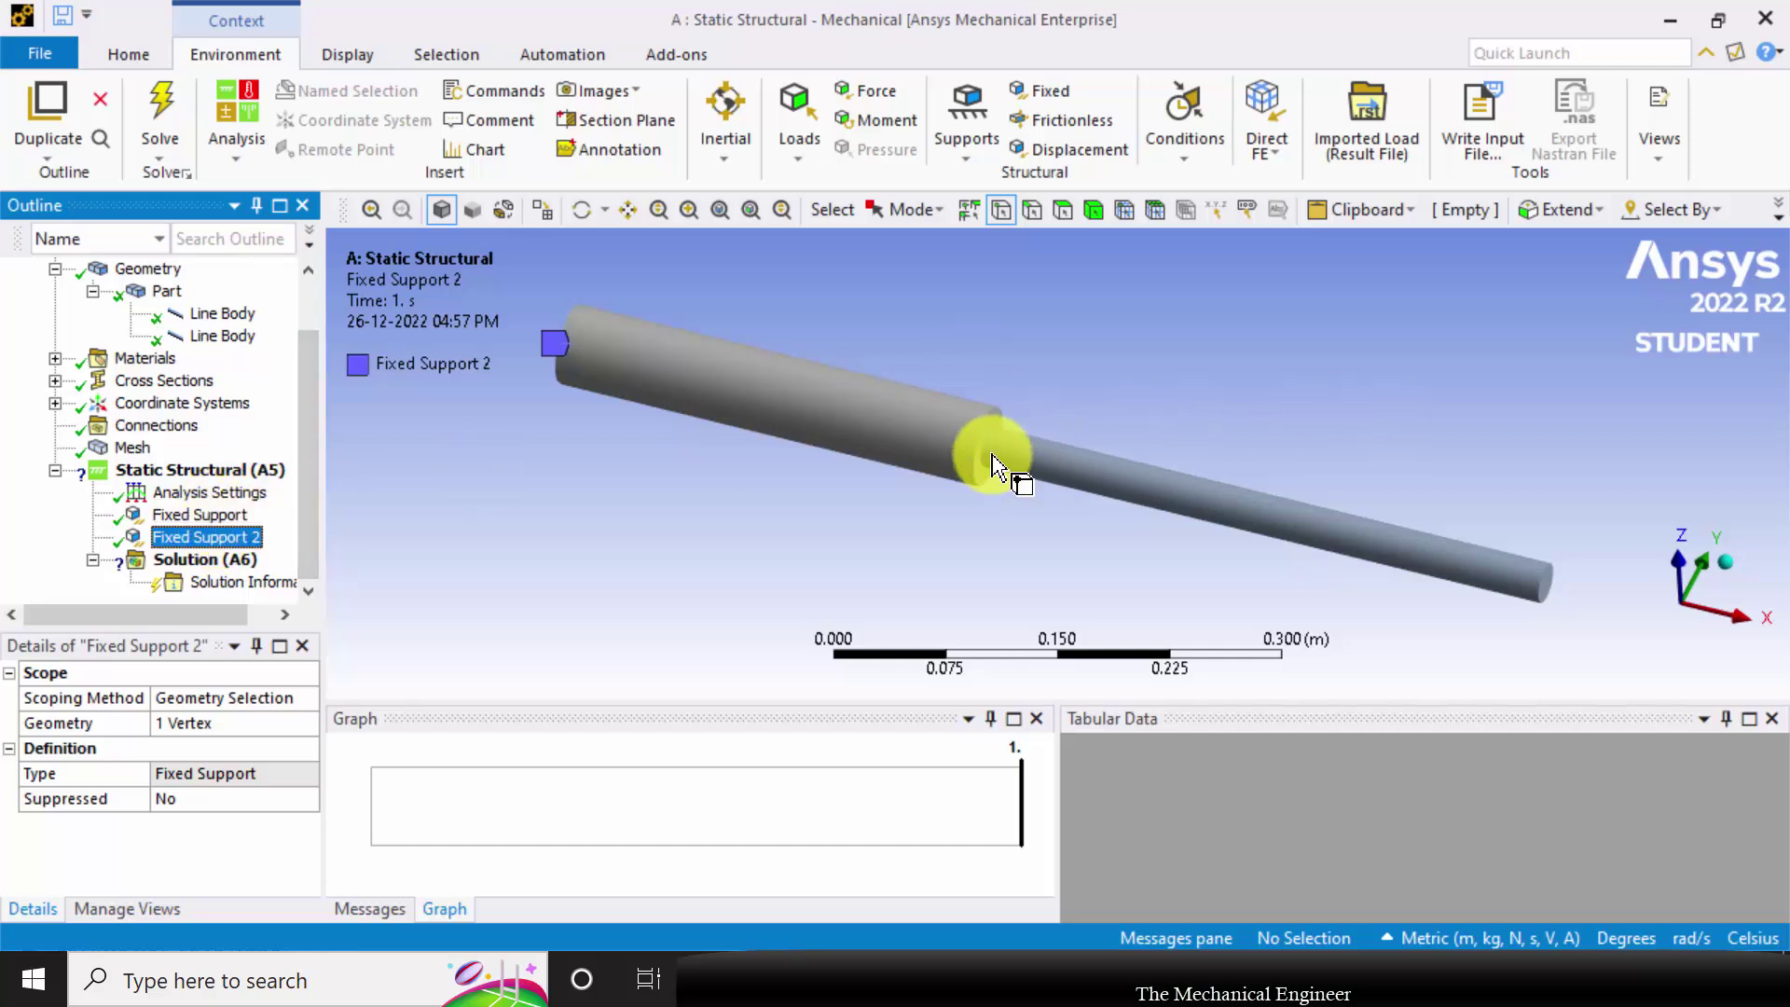
left_click(874, 90)
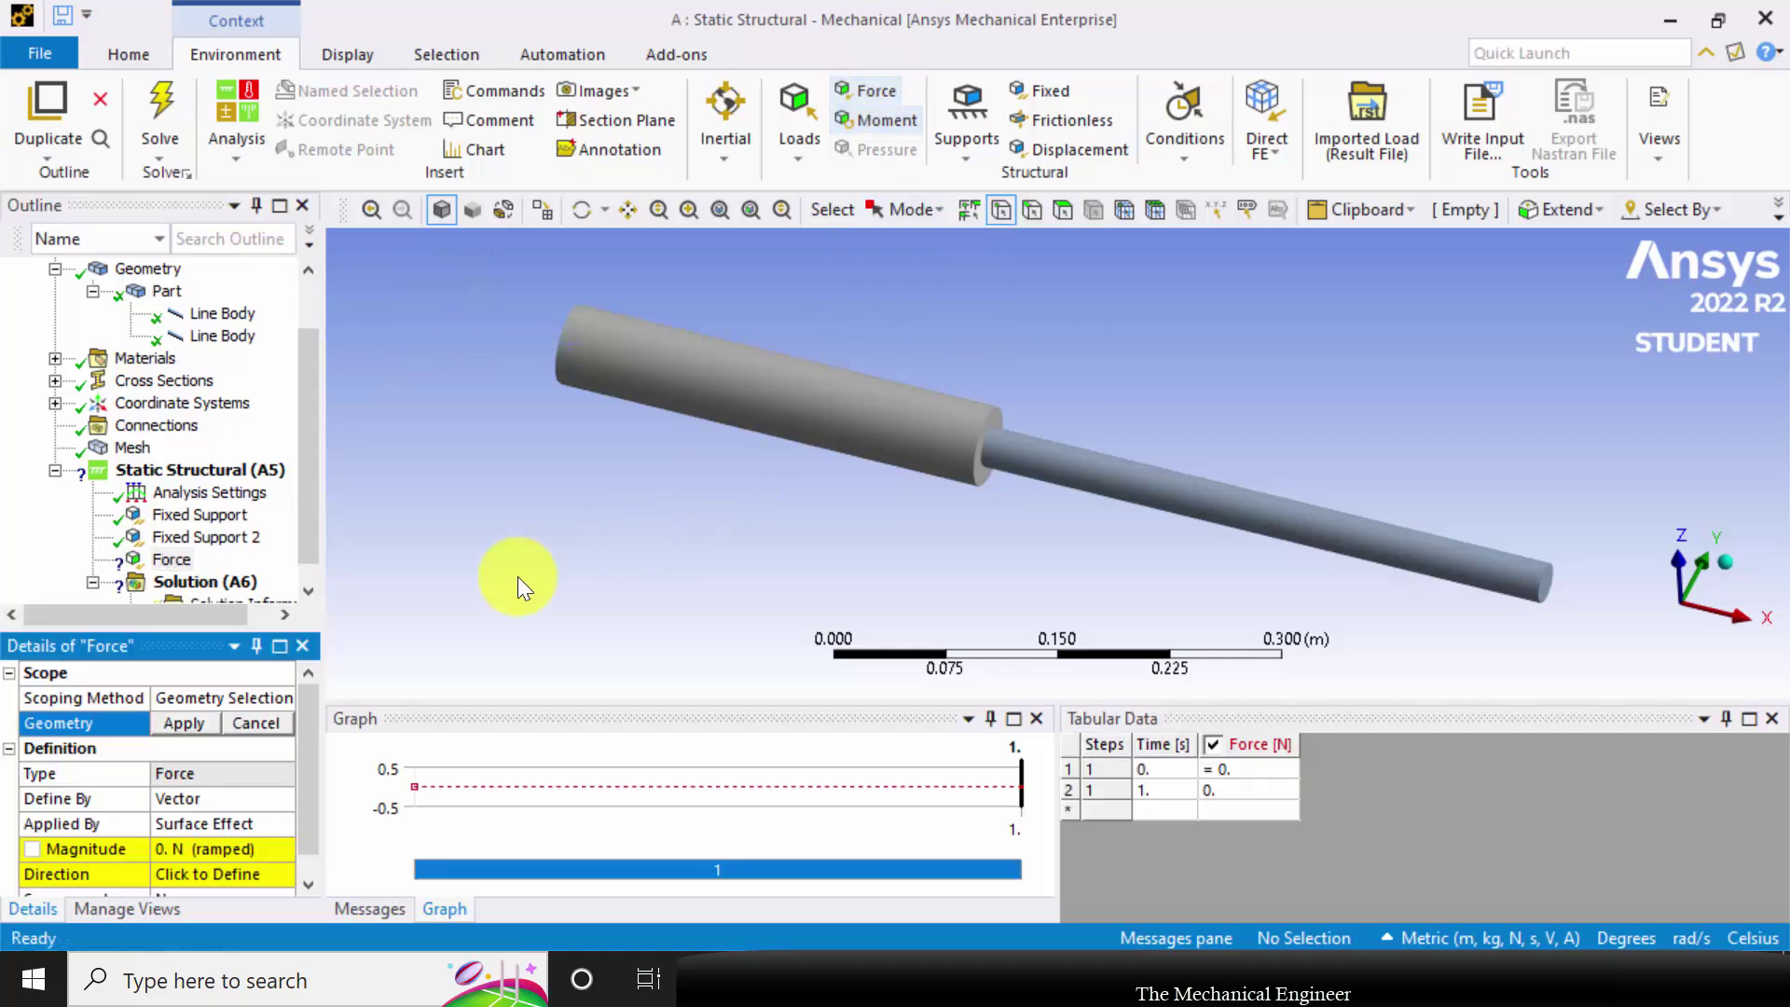
left_click(237, 800)
left_click(282, 798)
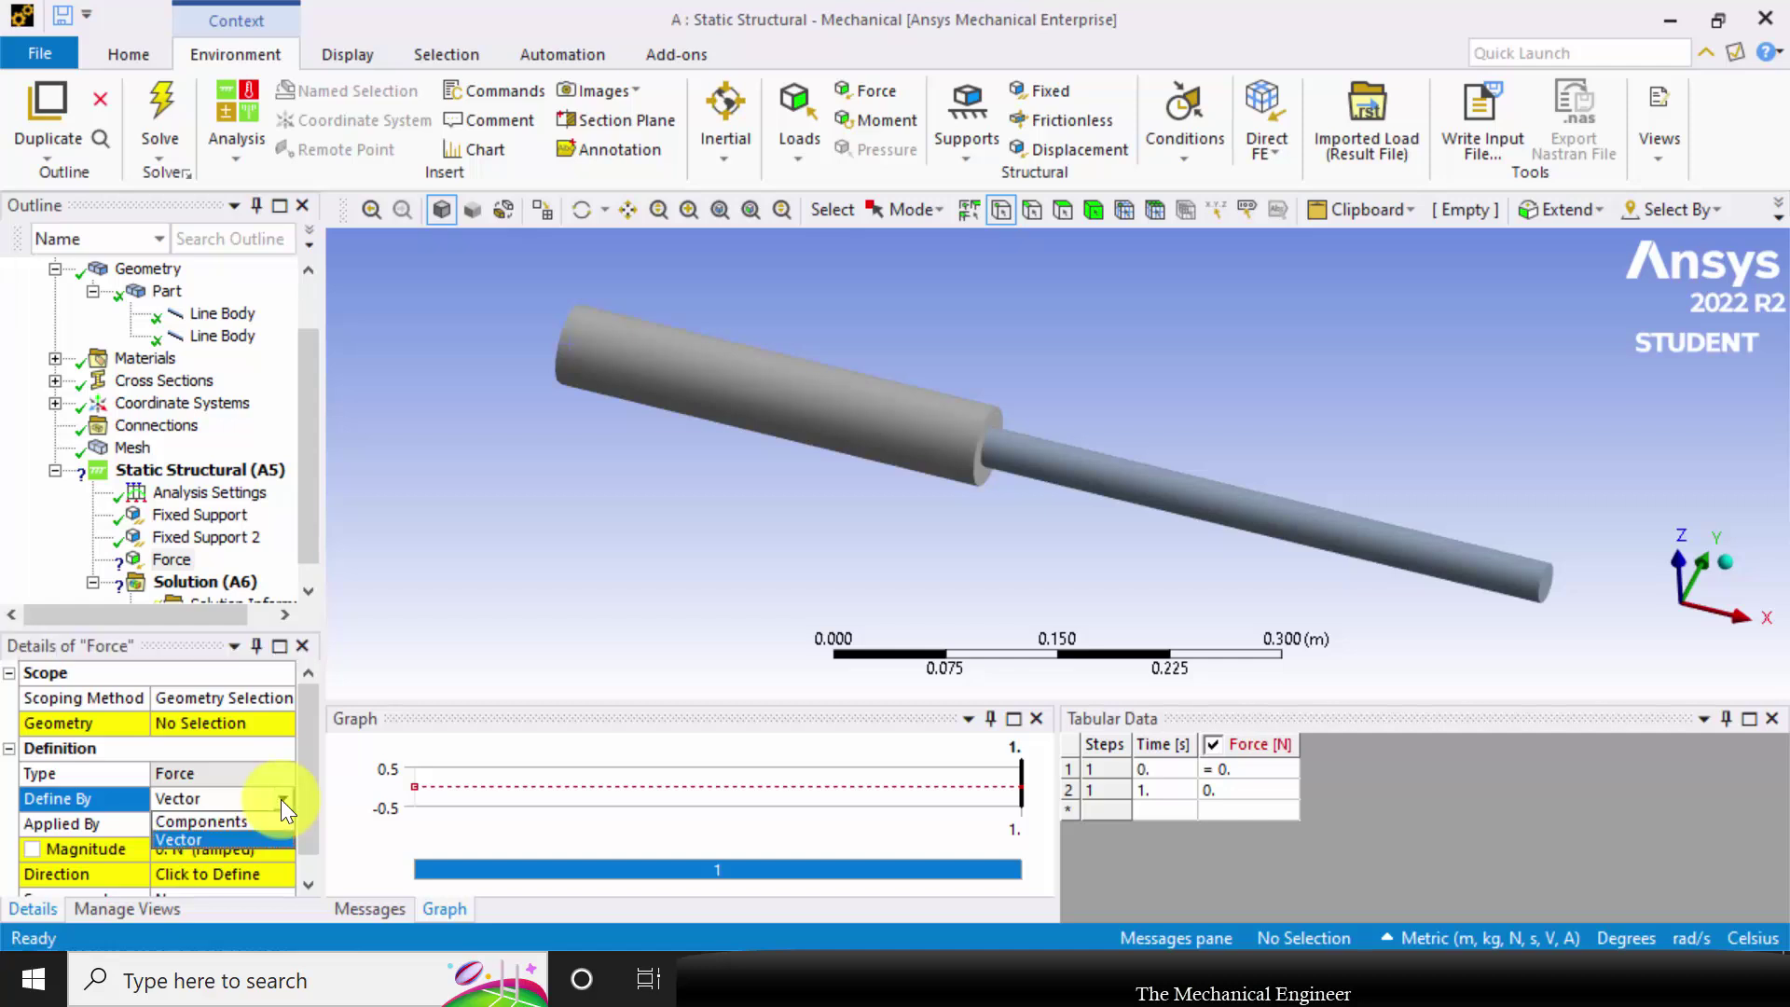
left_click(250, 824)
Scope the force to the vertex where the two bars meet and set its X component to 200e3 N
left_click(194, 722)
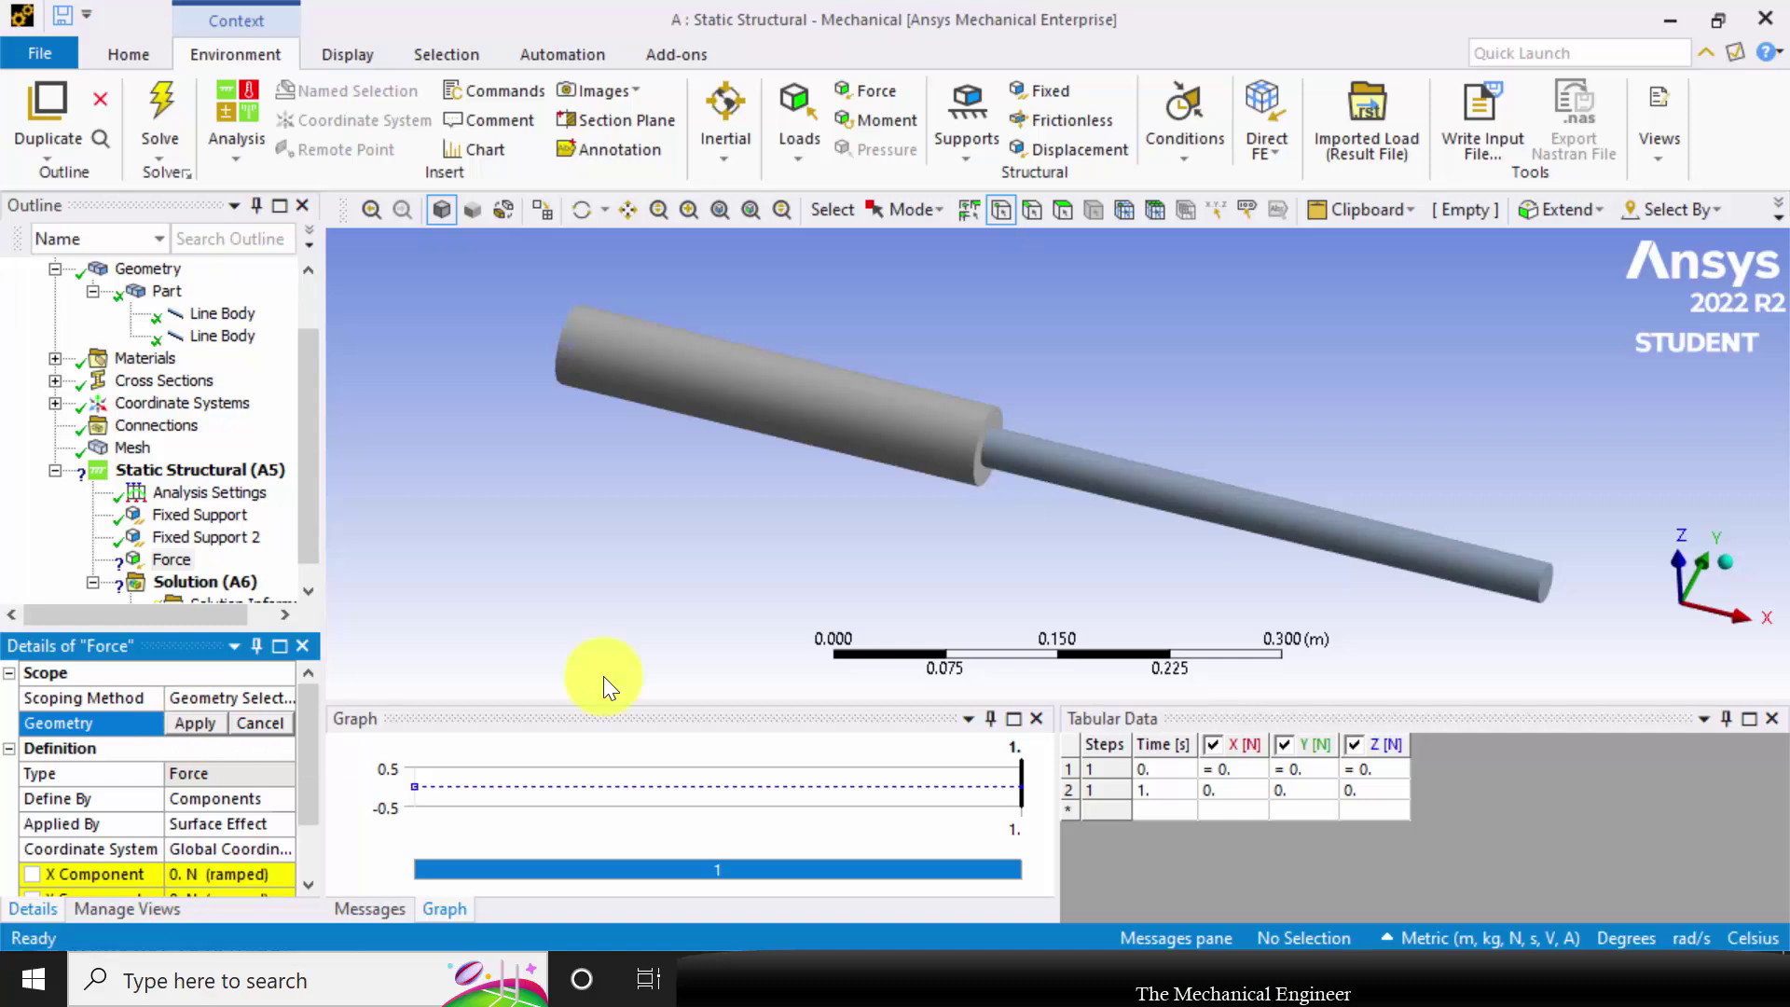
left_click(1001, 457)
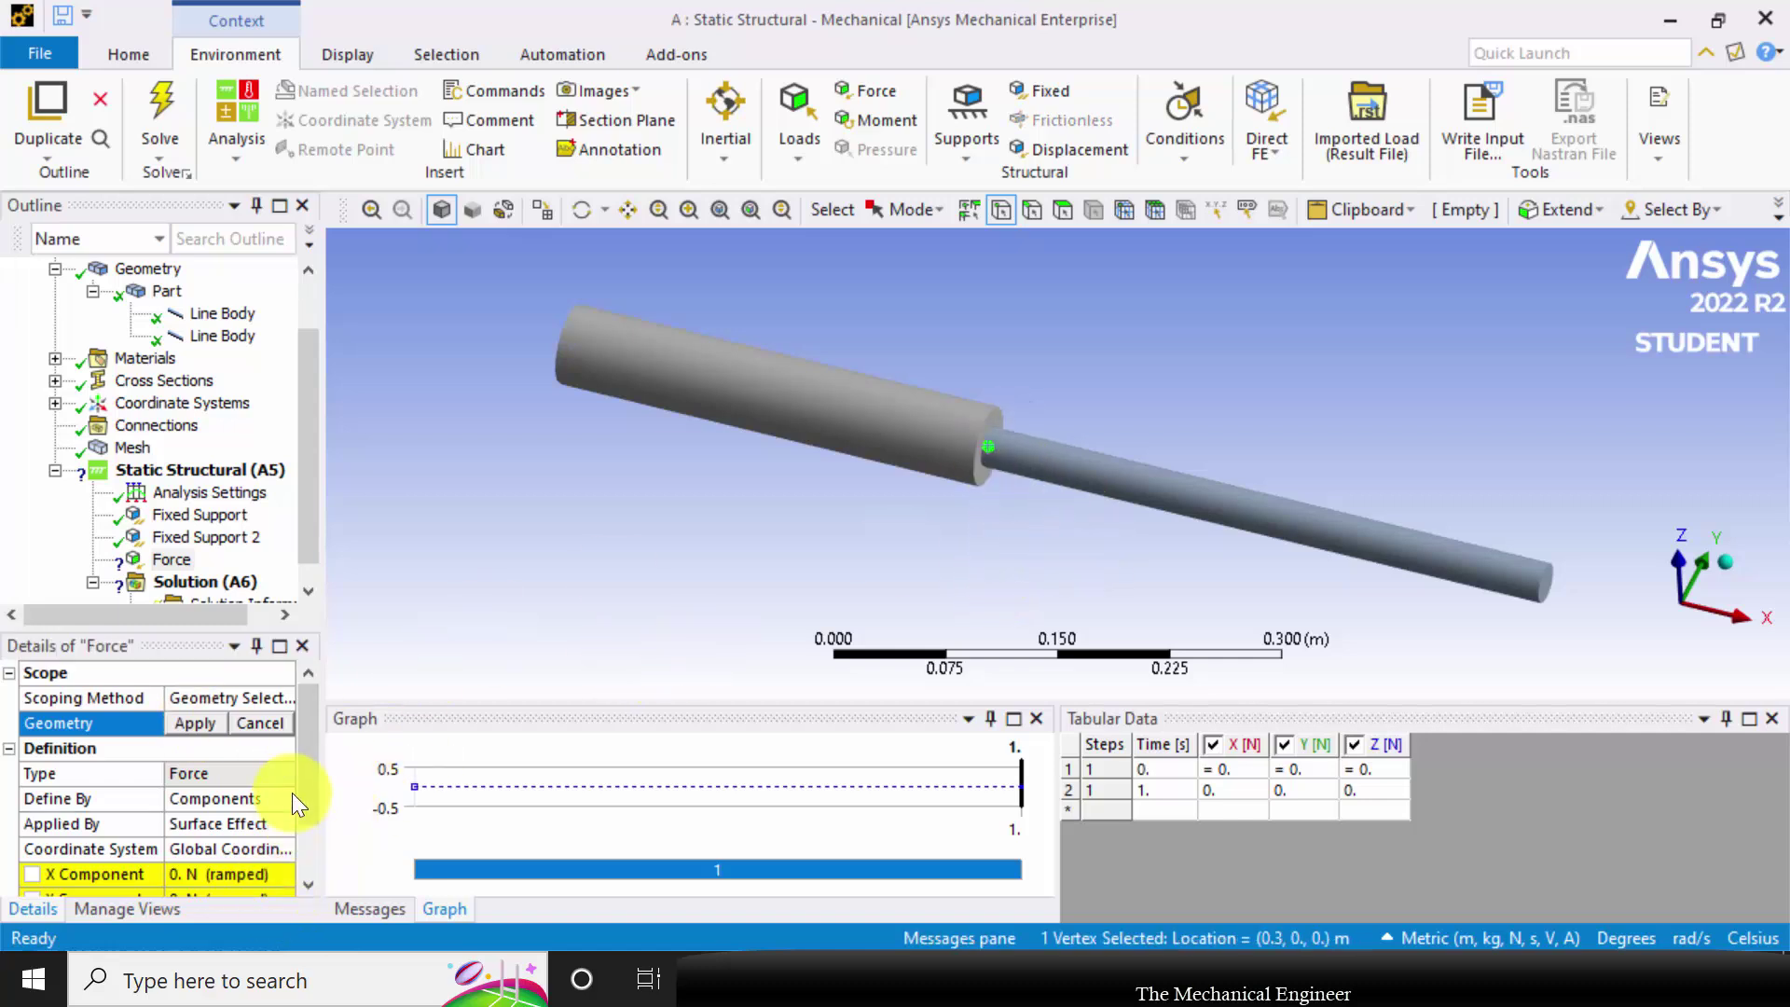
left_click_drag(304, 767, 311, 805)
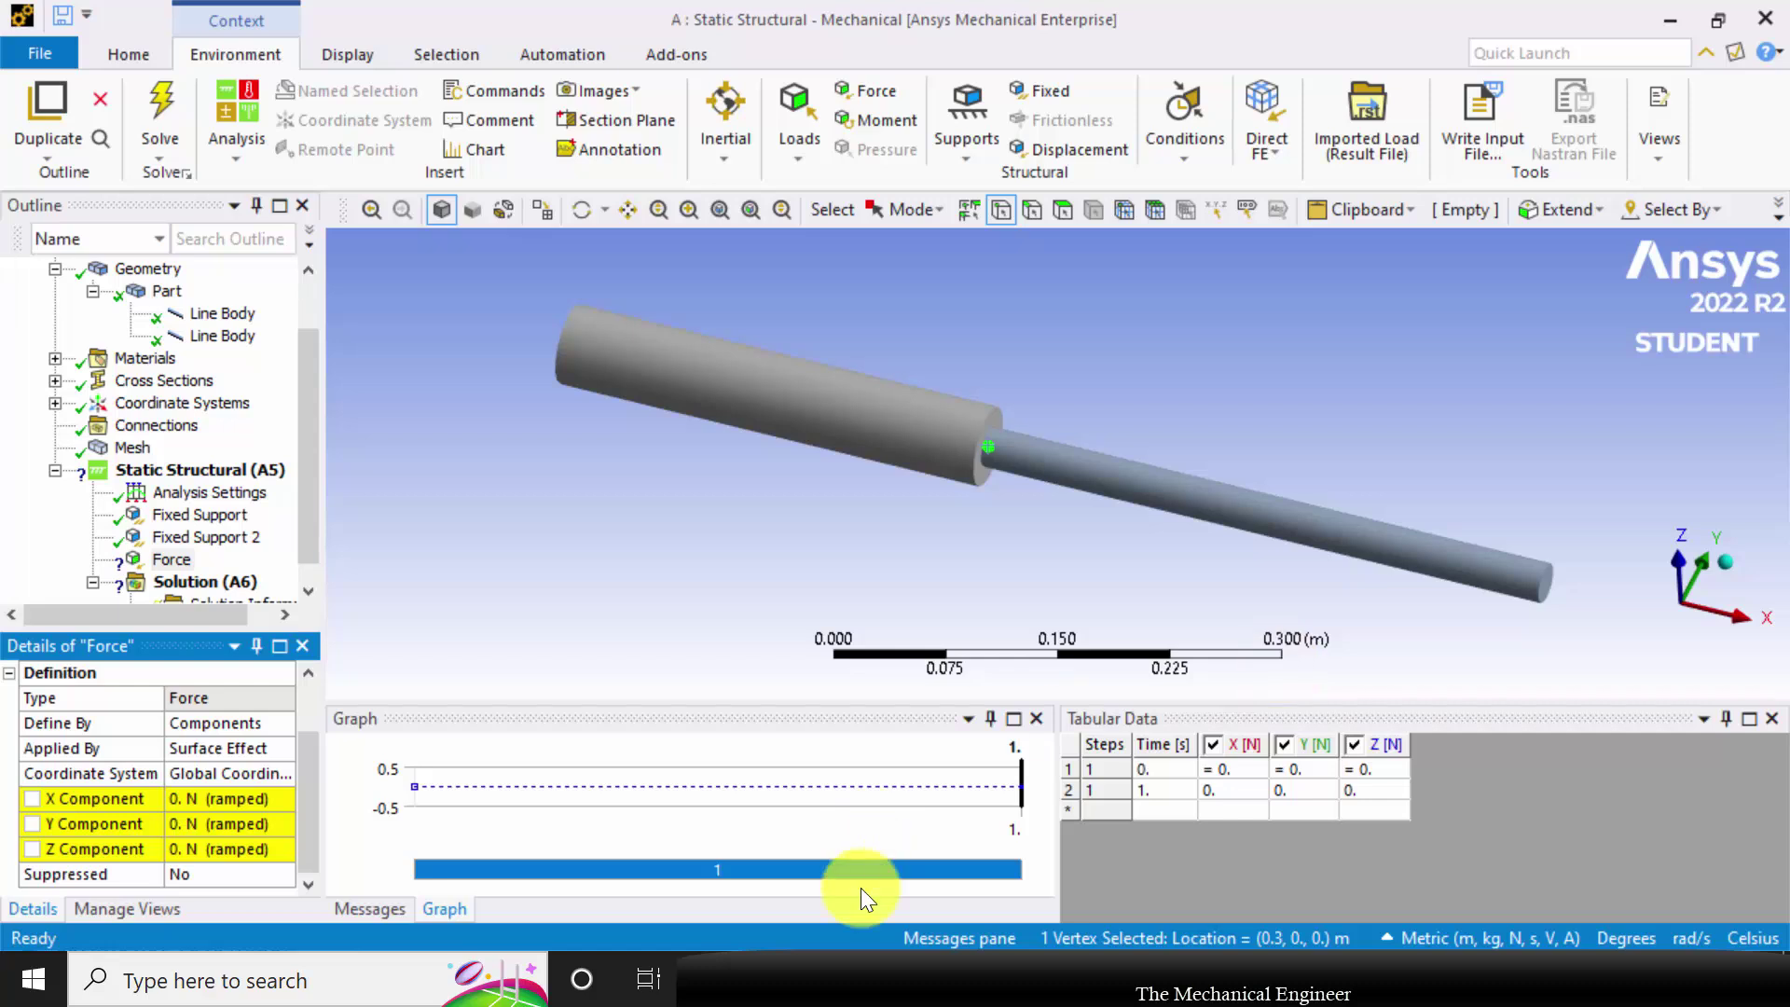
left_click(244, 802)
type("200e3")
key("Return")
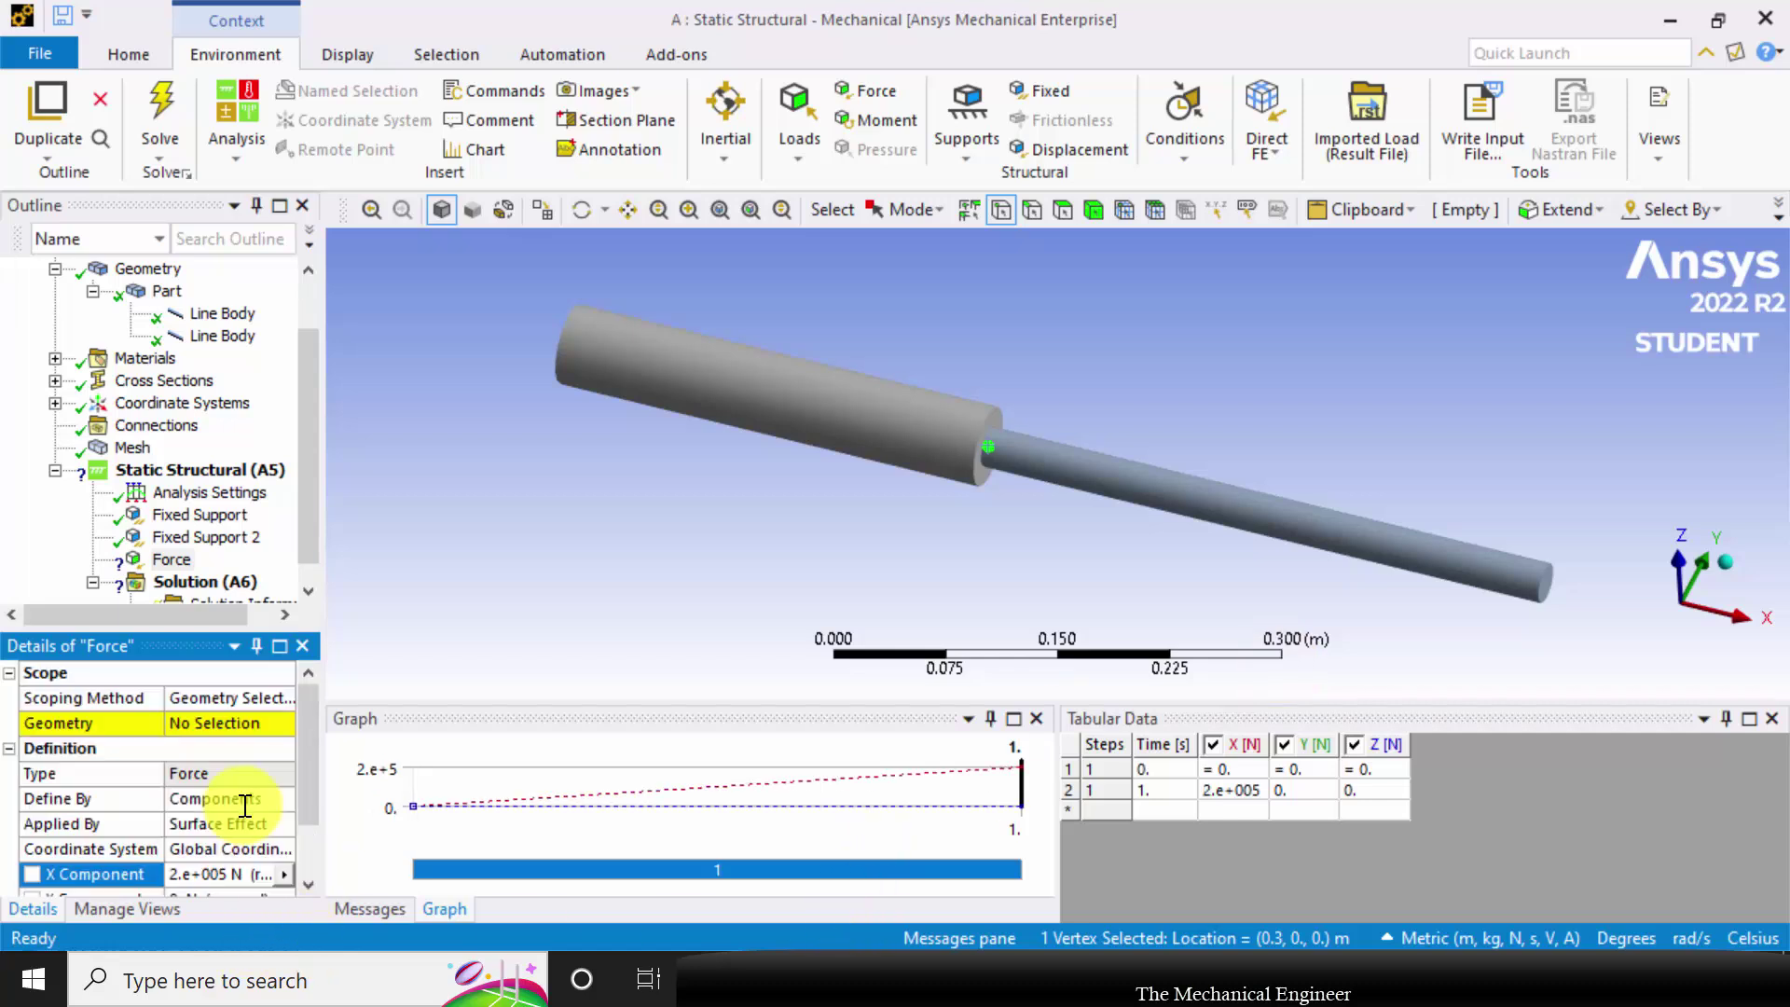
left_click(220, 726)
left_click(198, 724)
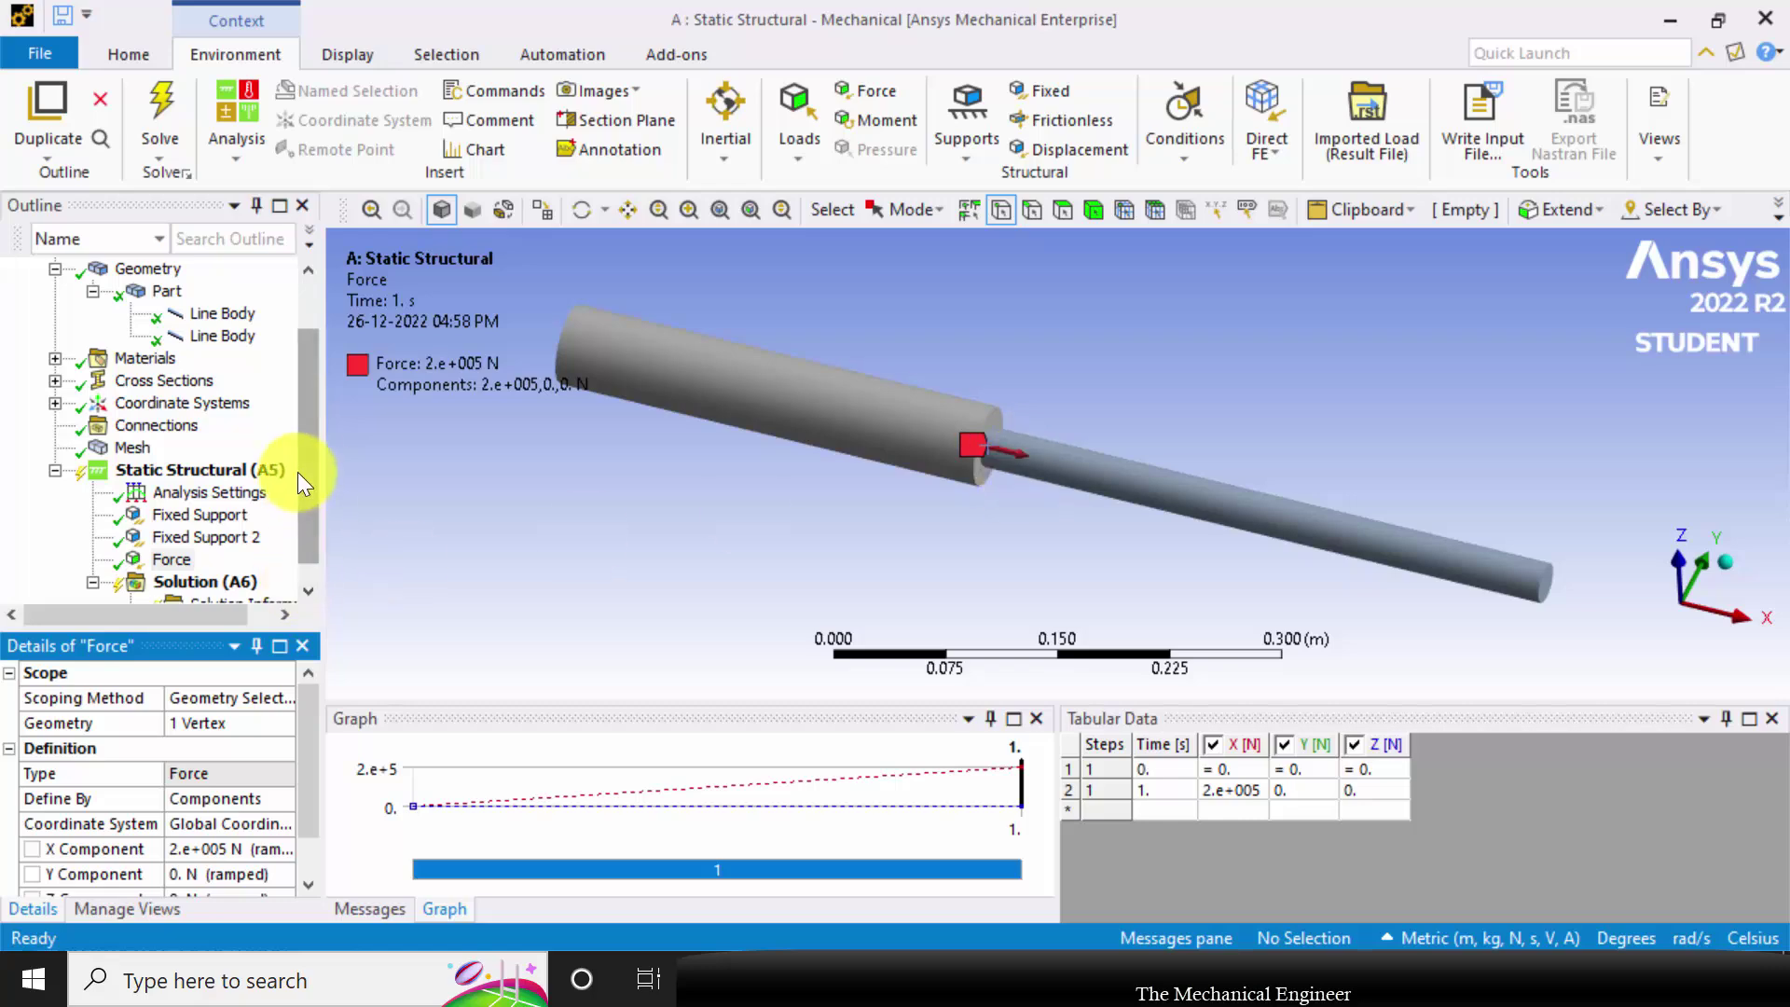
Solve the static structural analysis
left_click_drag(308, 479, 307, 501)
left_click(229, 562)
right_click(238, 564)
left_click(291, 603)
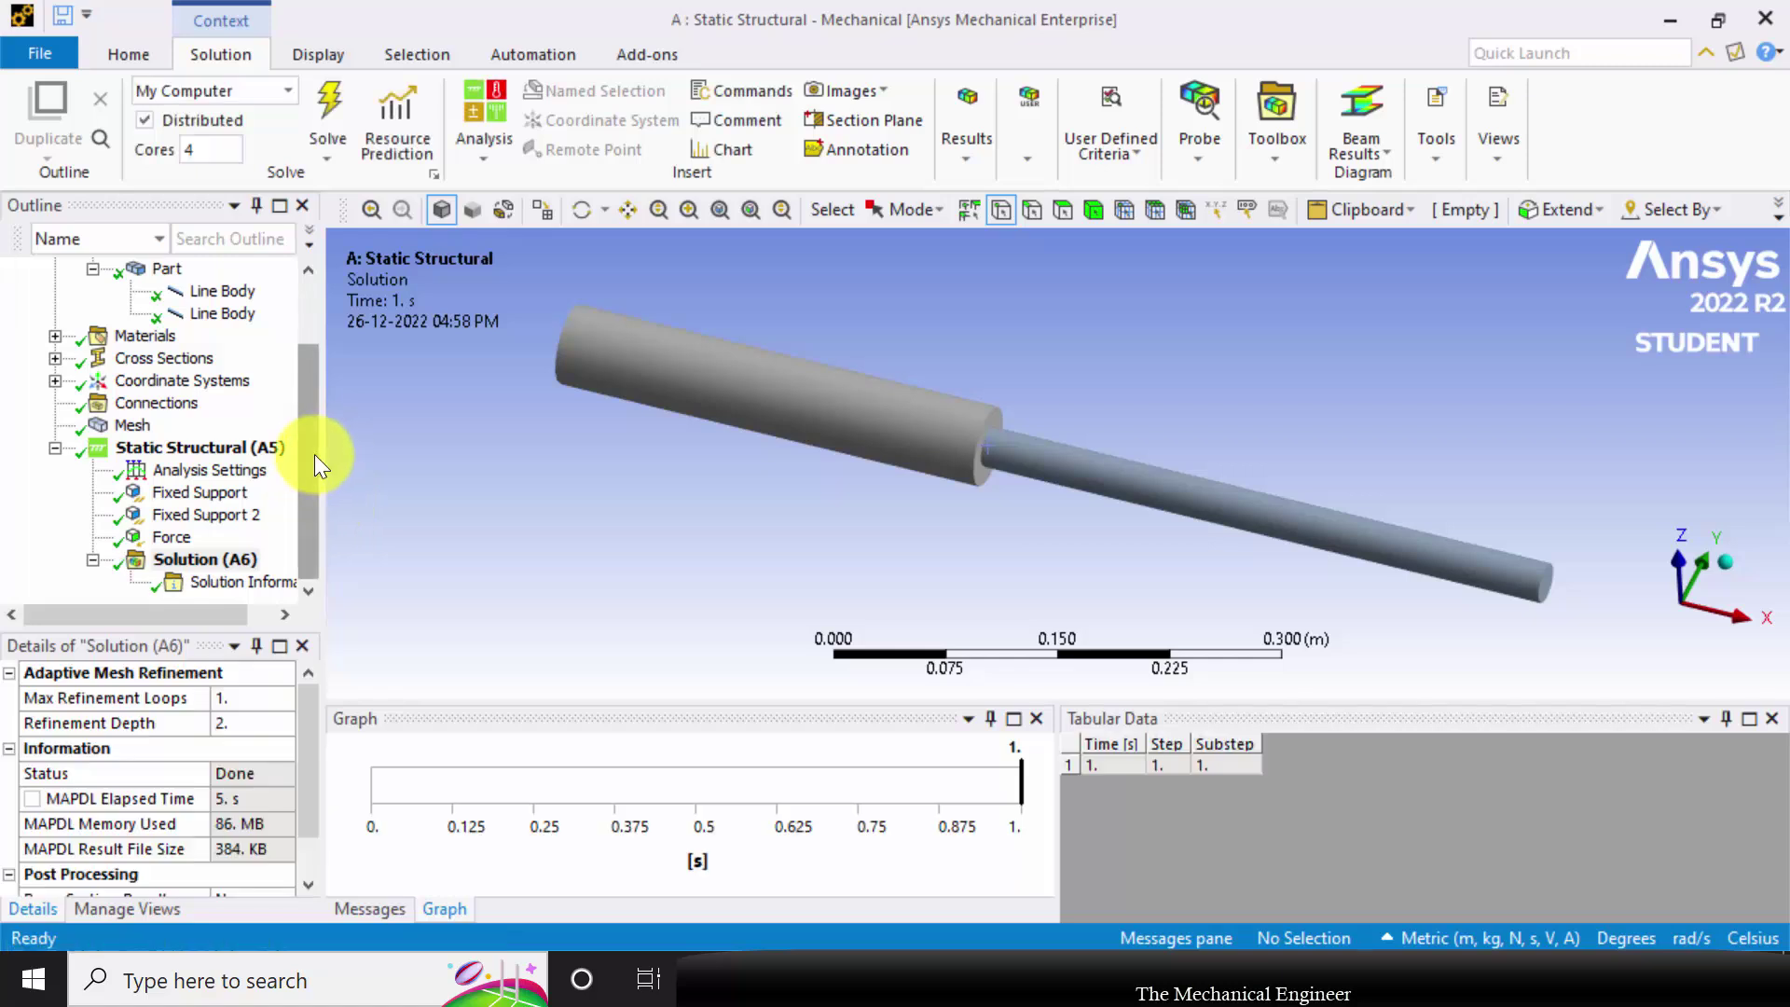
Insert a Beam Tool under the Solution
left_click(308, 485)
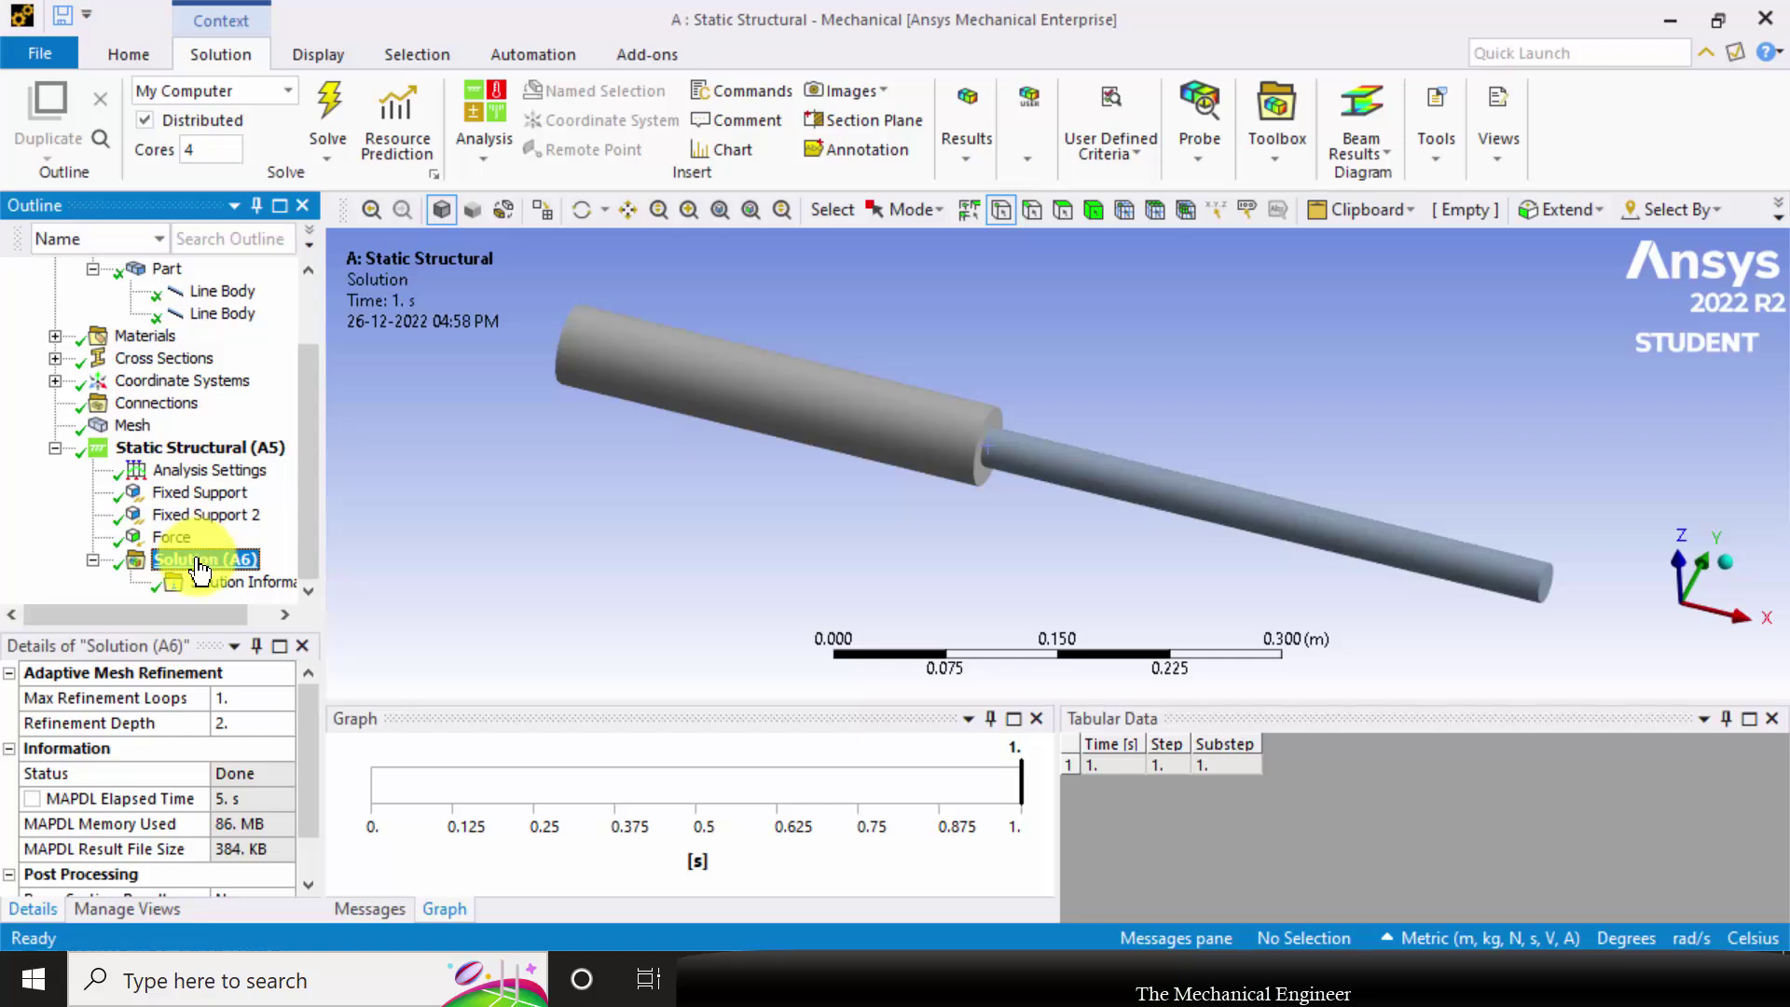
right_click(199, 566)
mouse_move(393, 578)
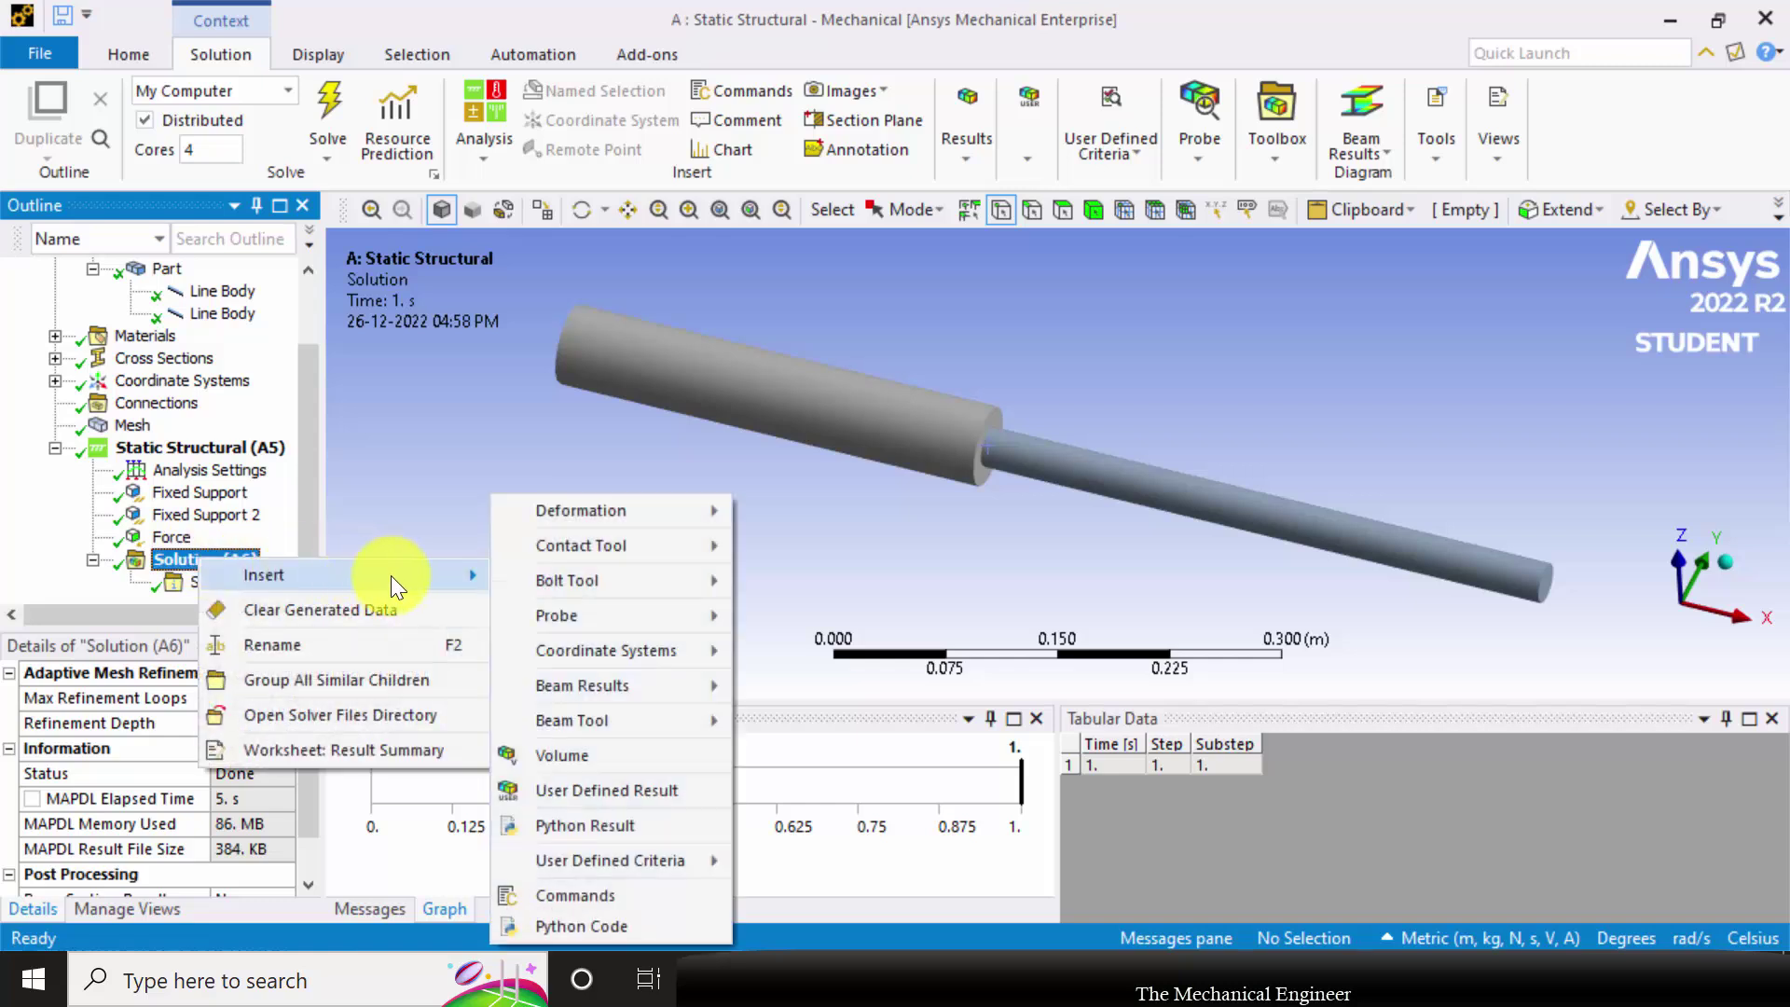
mouse_move(662, 724)
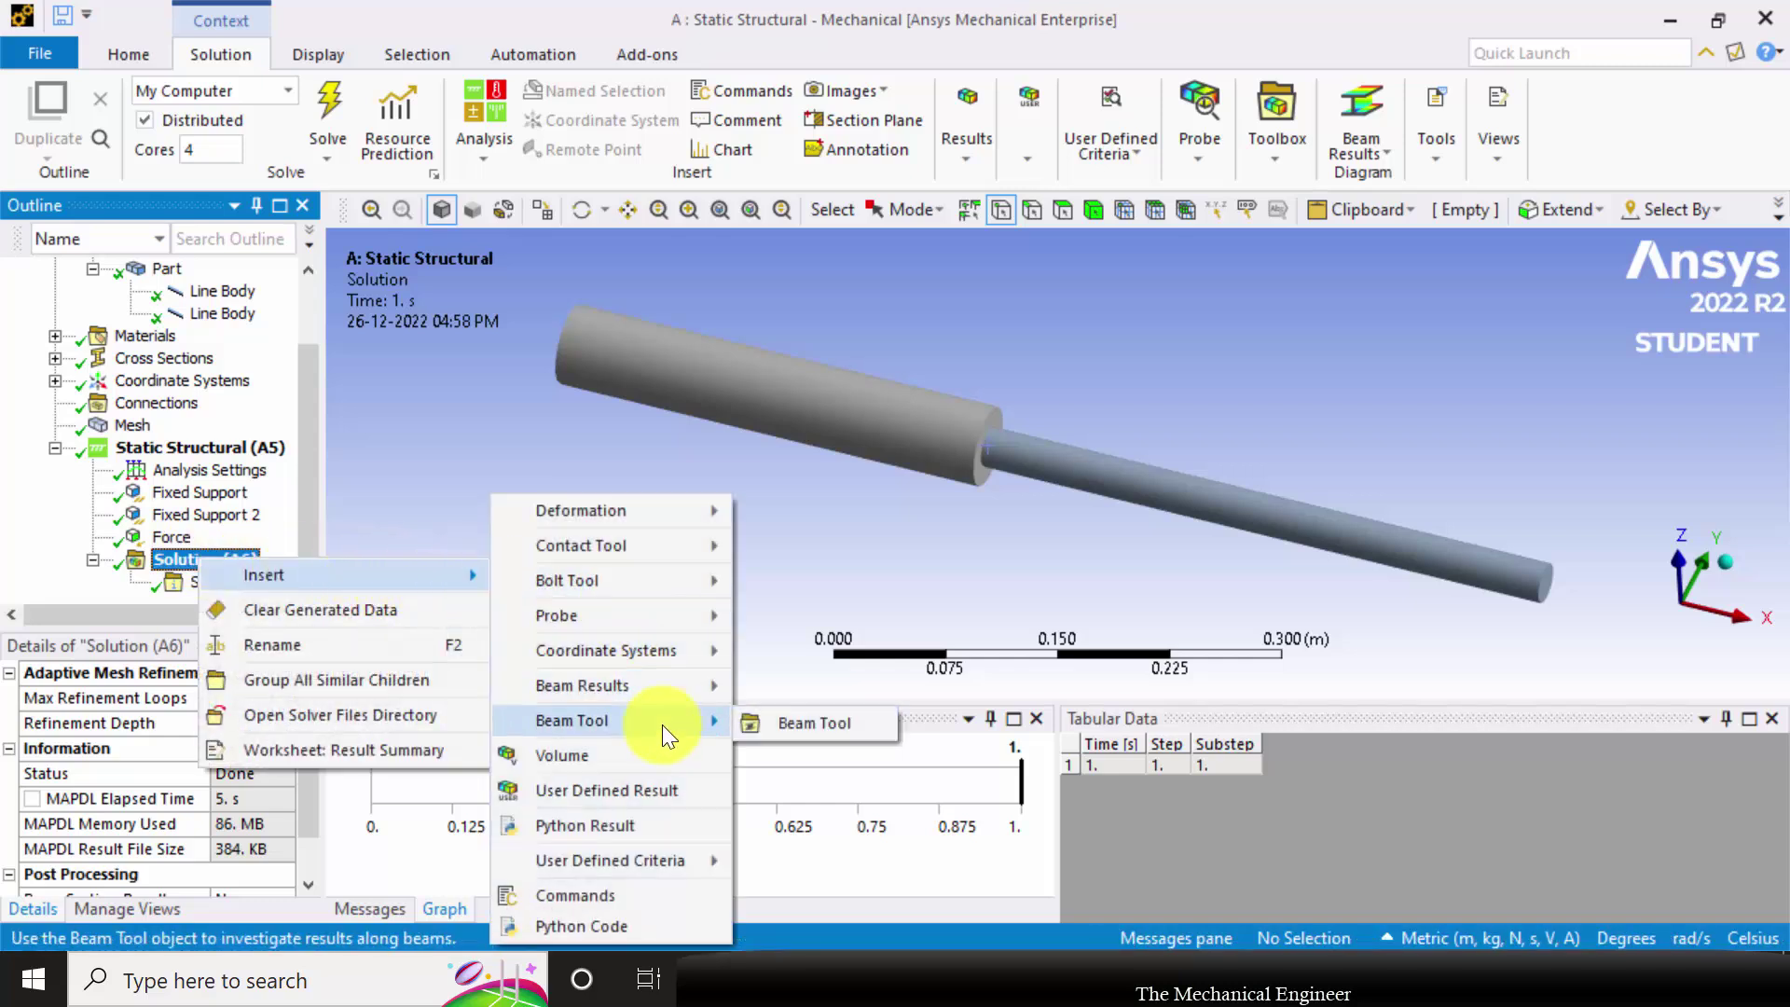
left_click(774, 714)
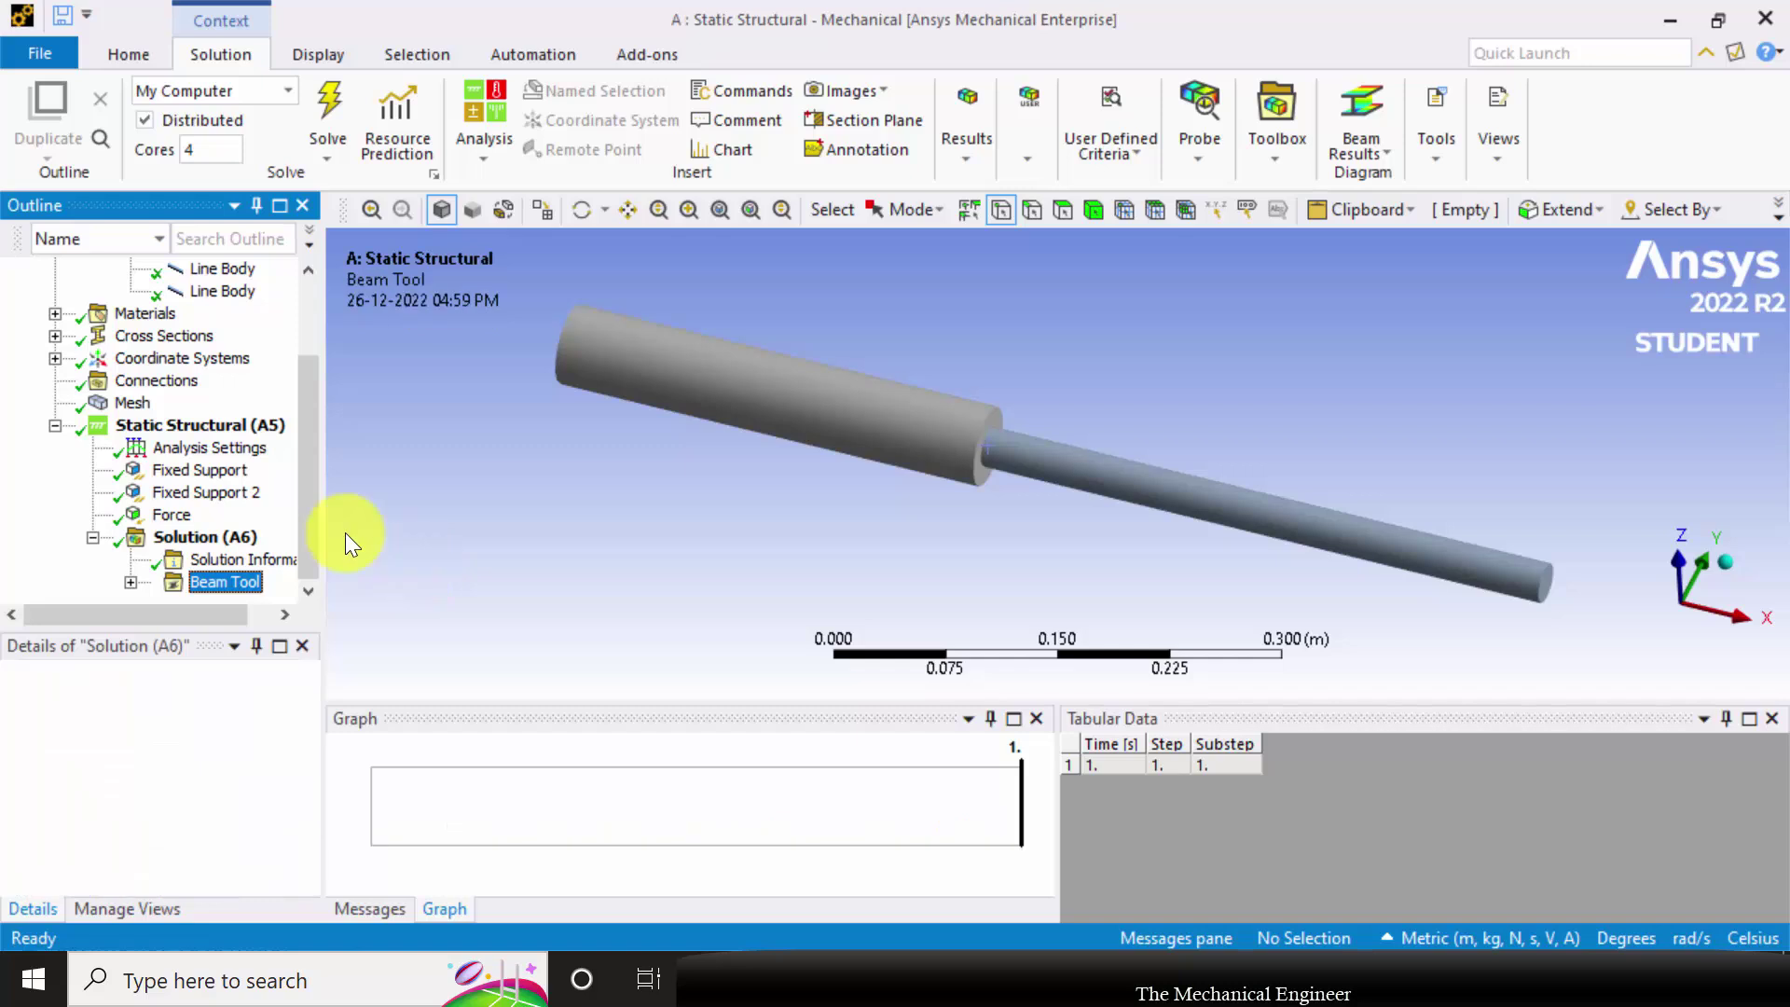
Add a total deformation result to the Beam Tool
left_click(218, 584)
right_click(220, 590)
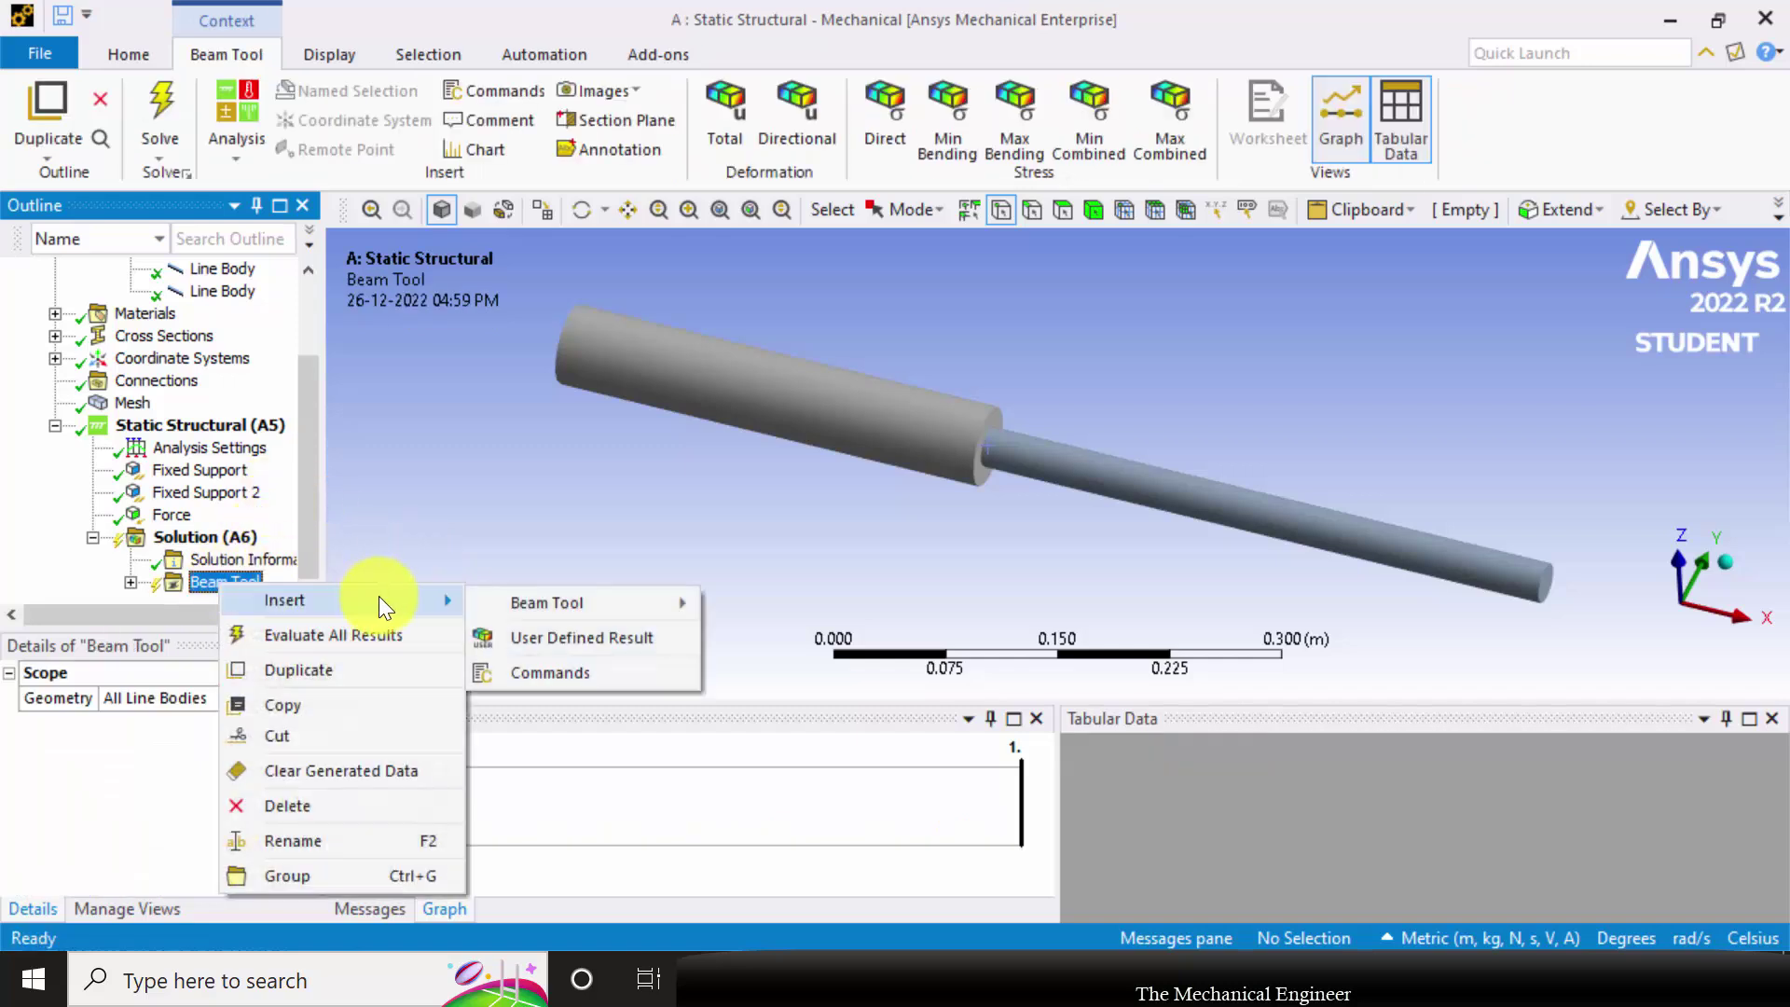
mouse_move(578, 607)
mouse_move(820, 634)
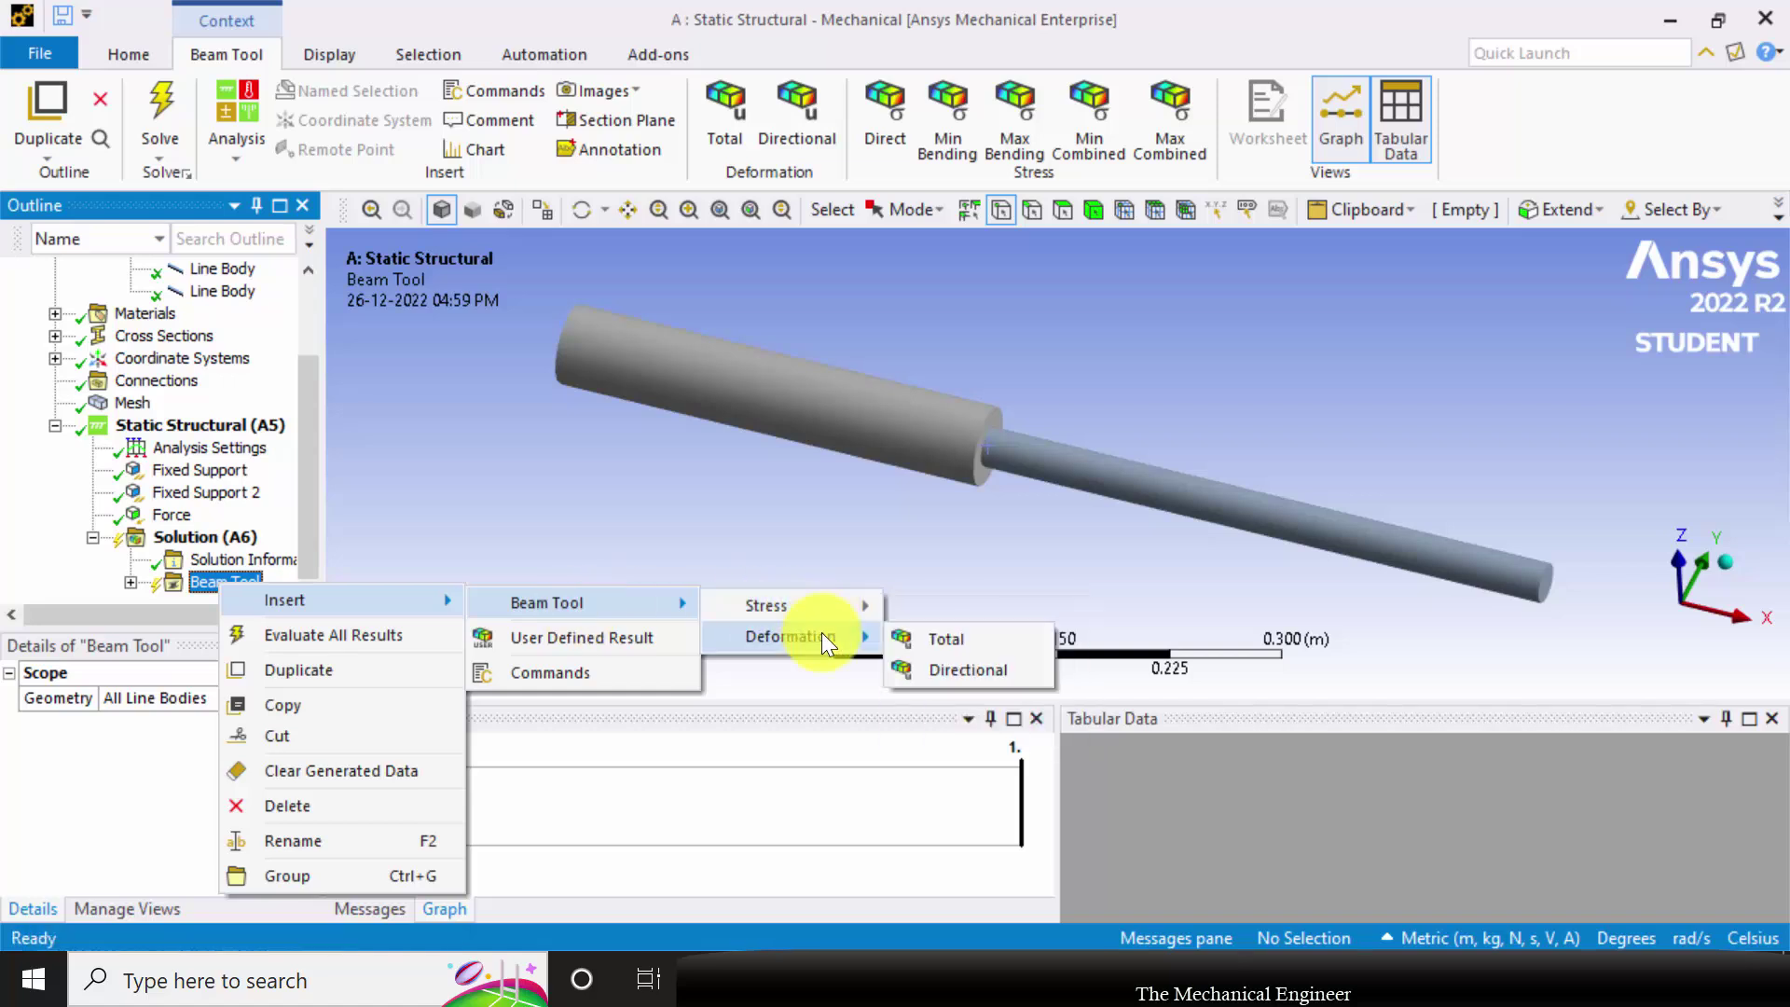
left_click(936, 637)
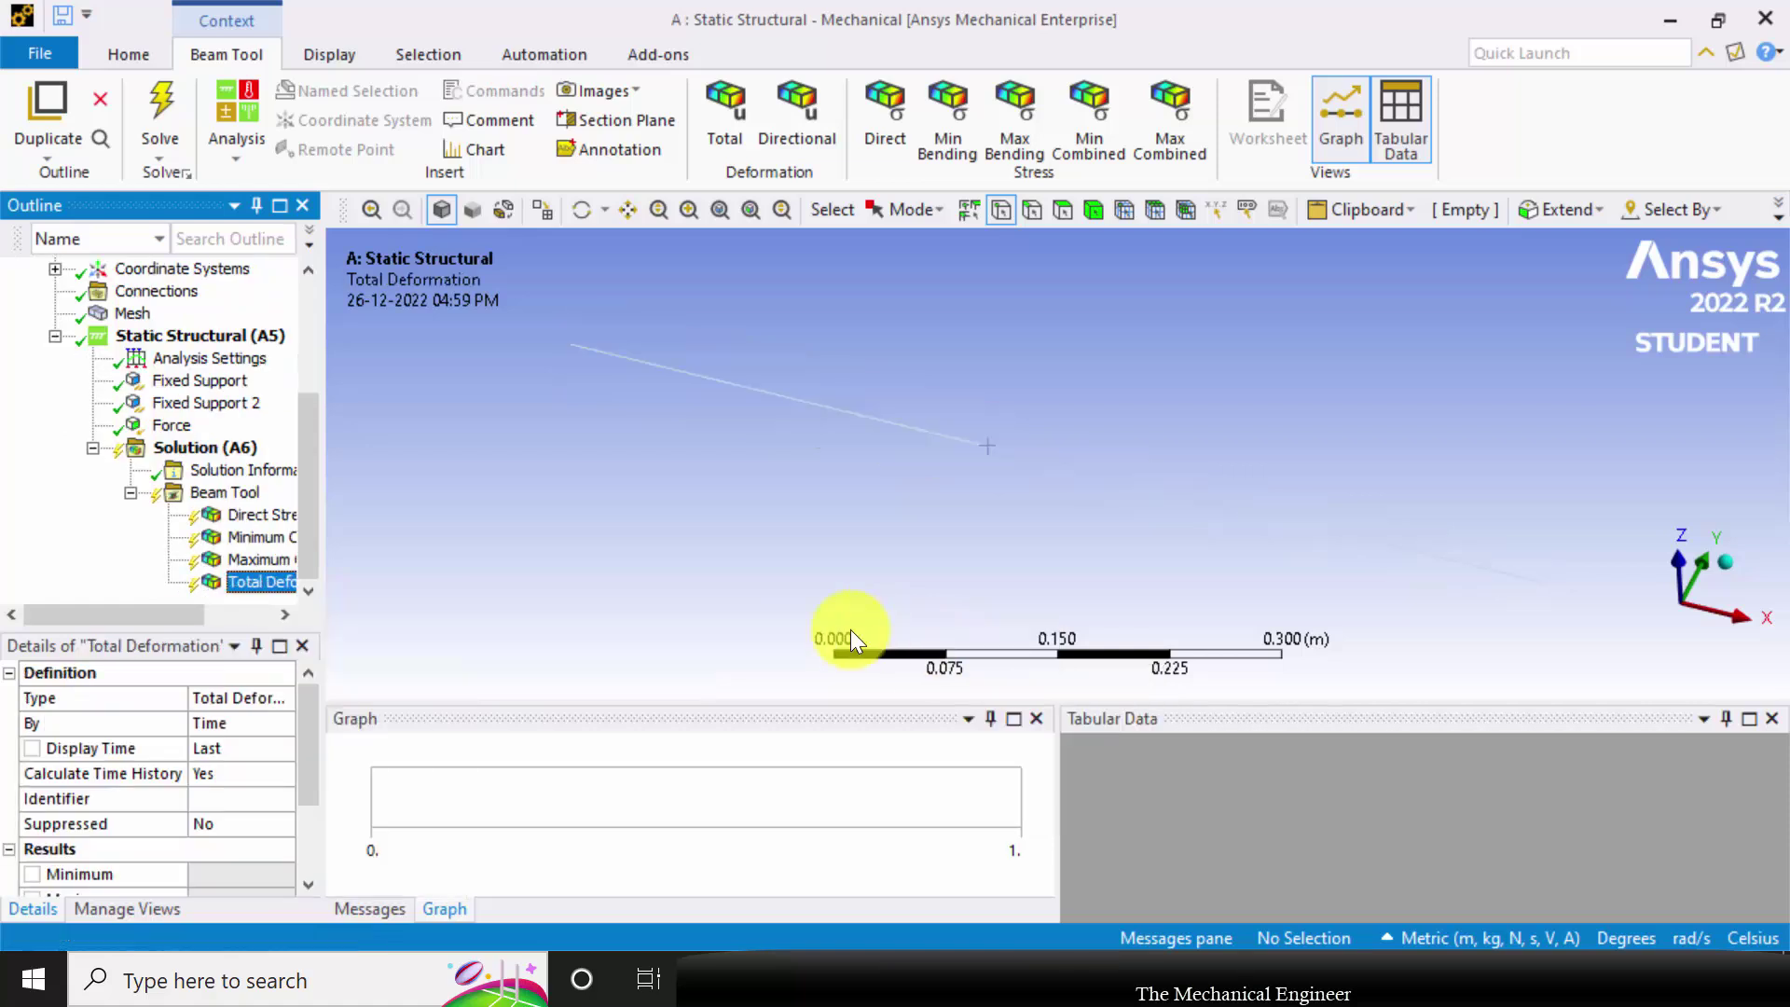
Evaluate all results of the solution and display the Beam Tool's direct stress plot
right_click(216, 451)
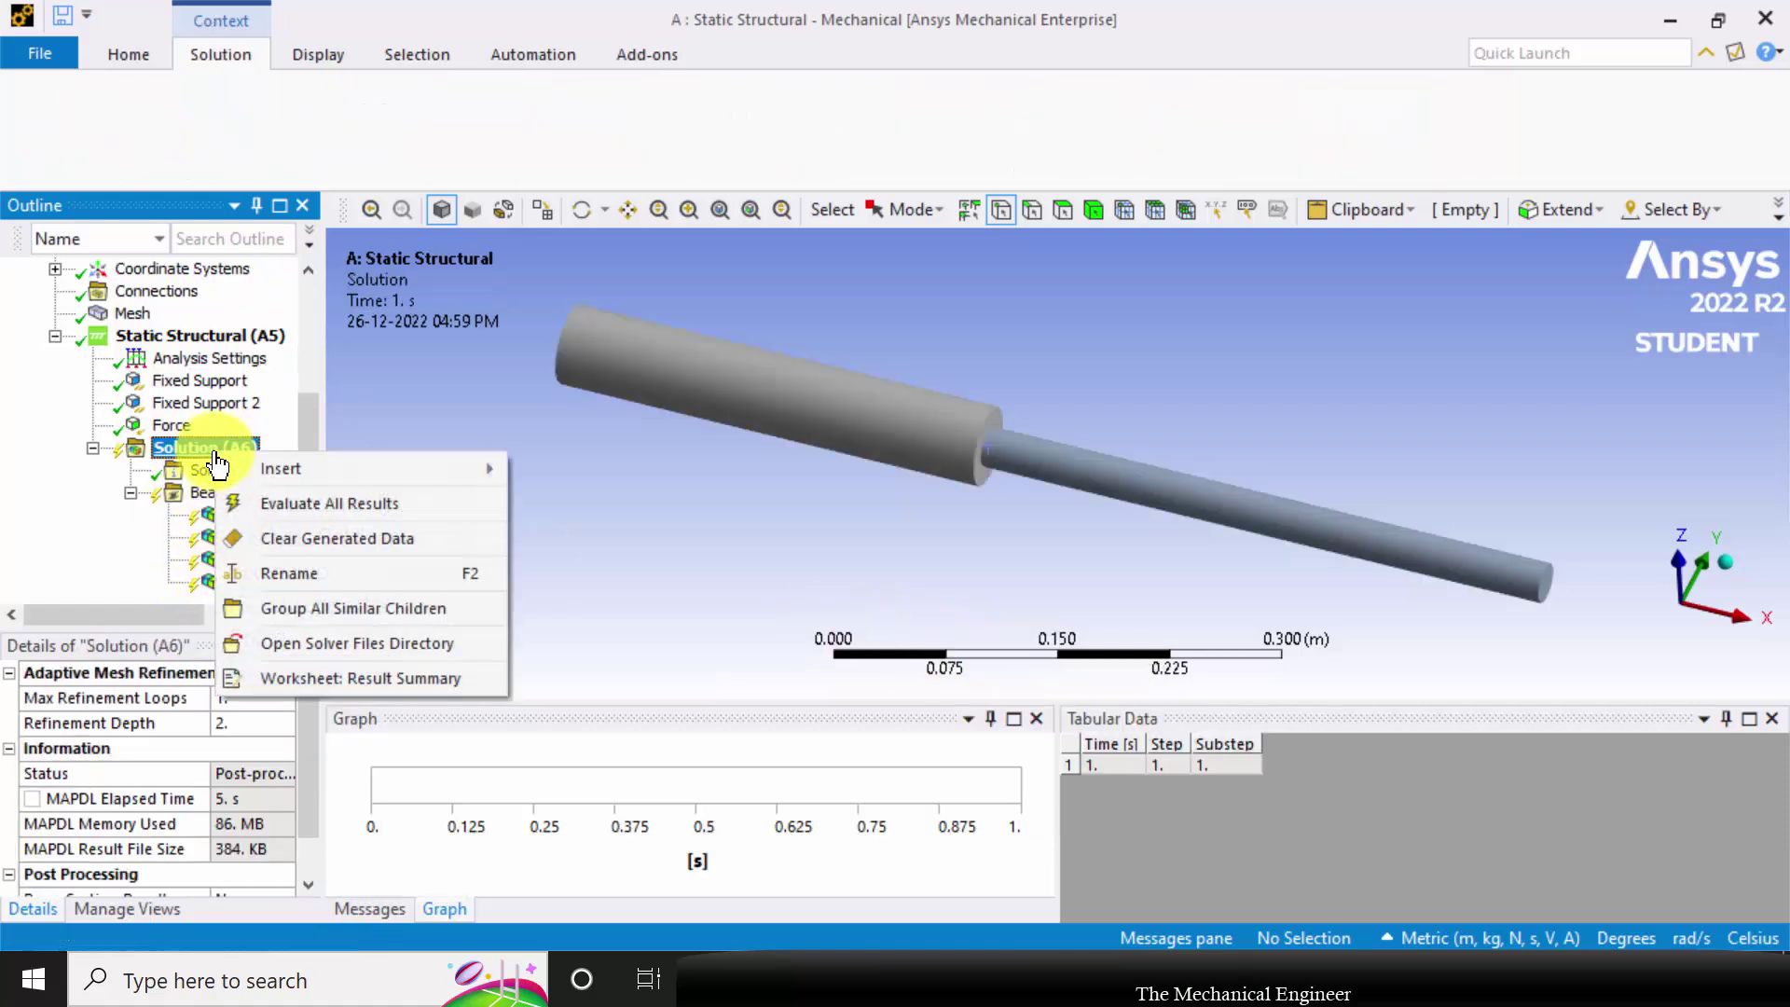
left_click(294, 500)
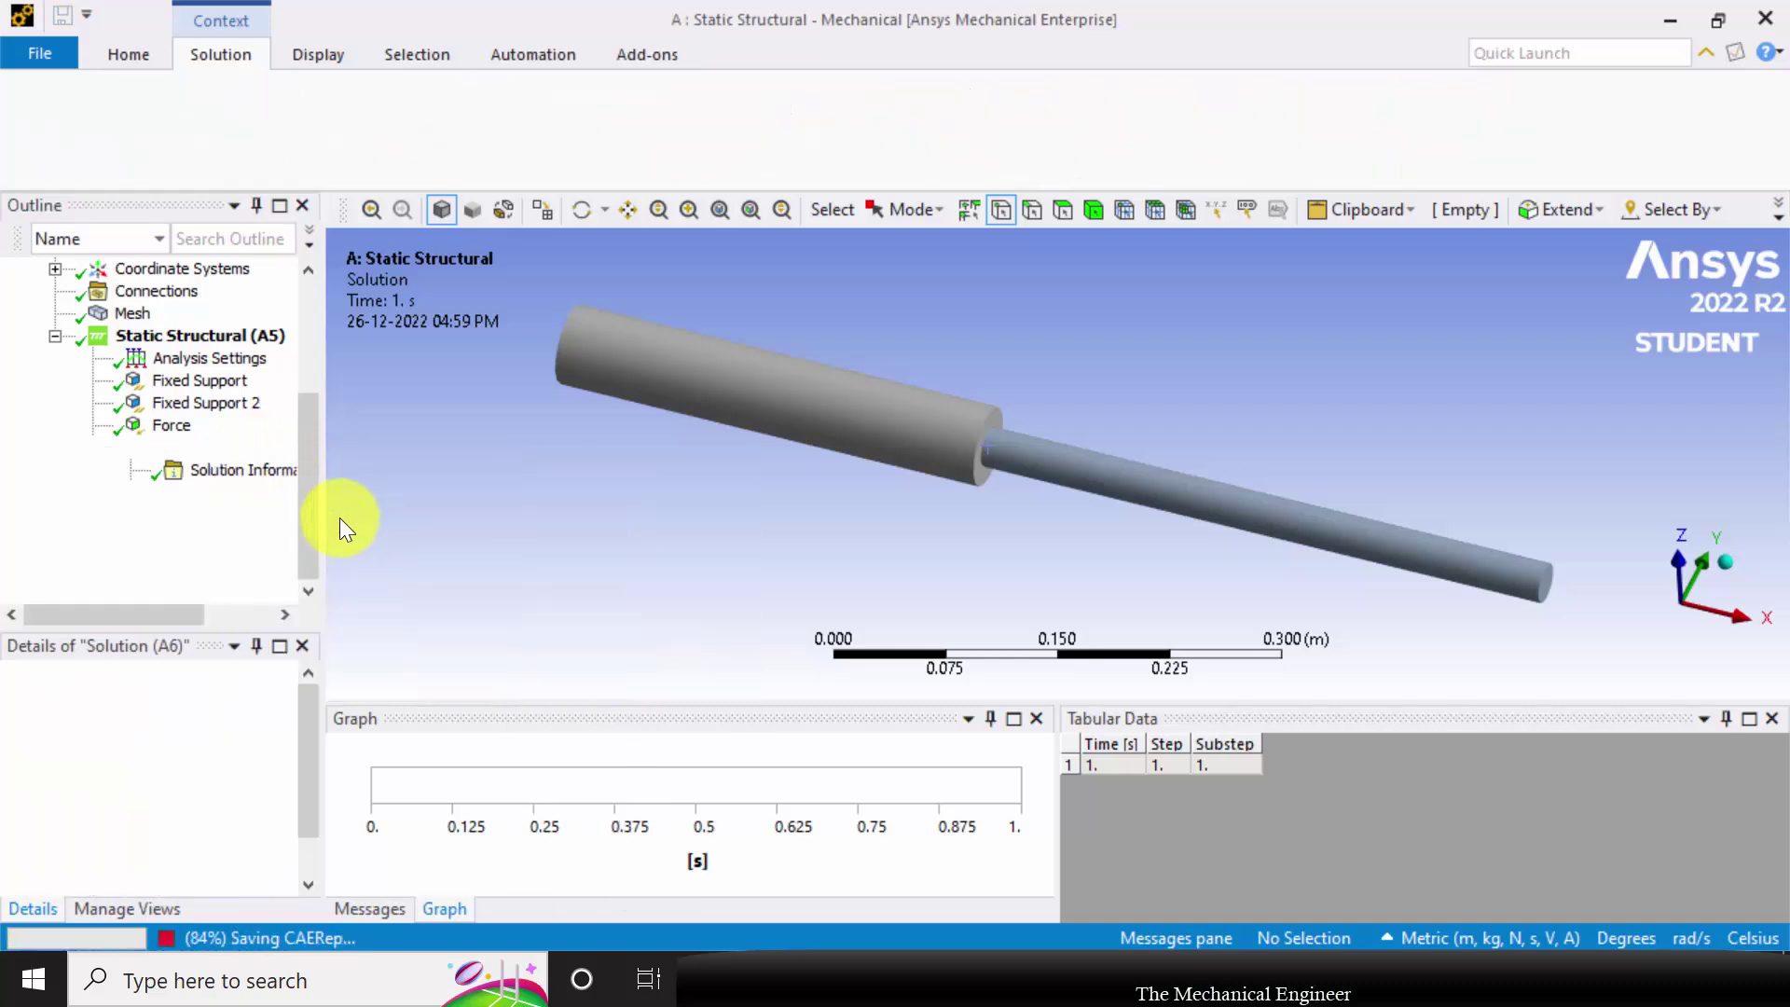
left_click(265, 517)
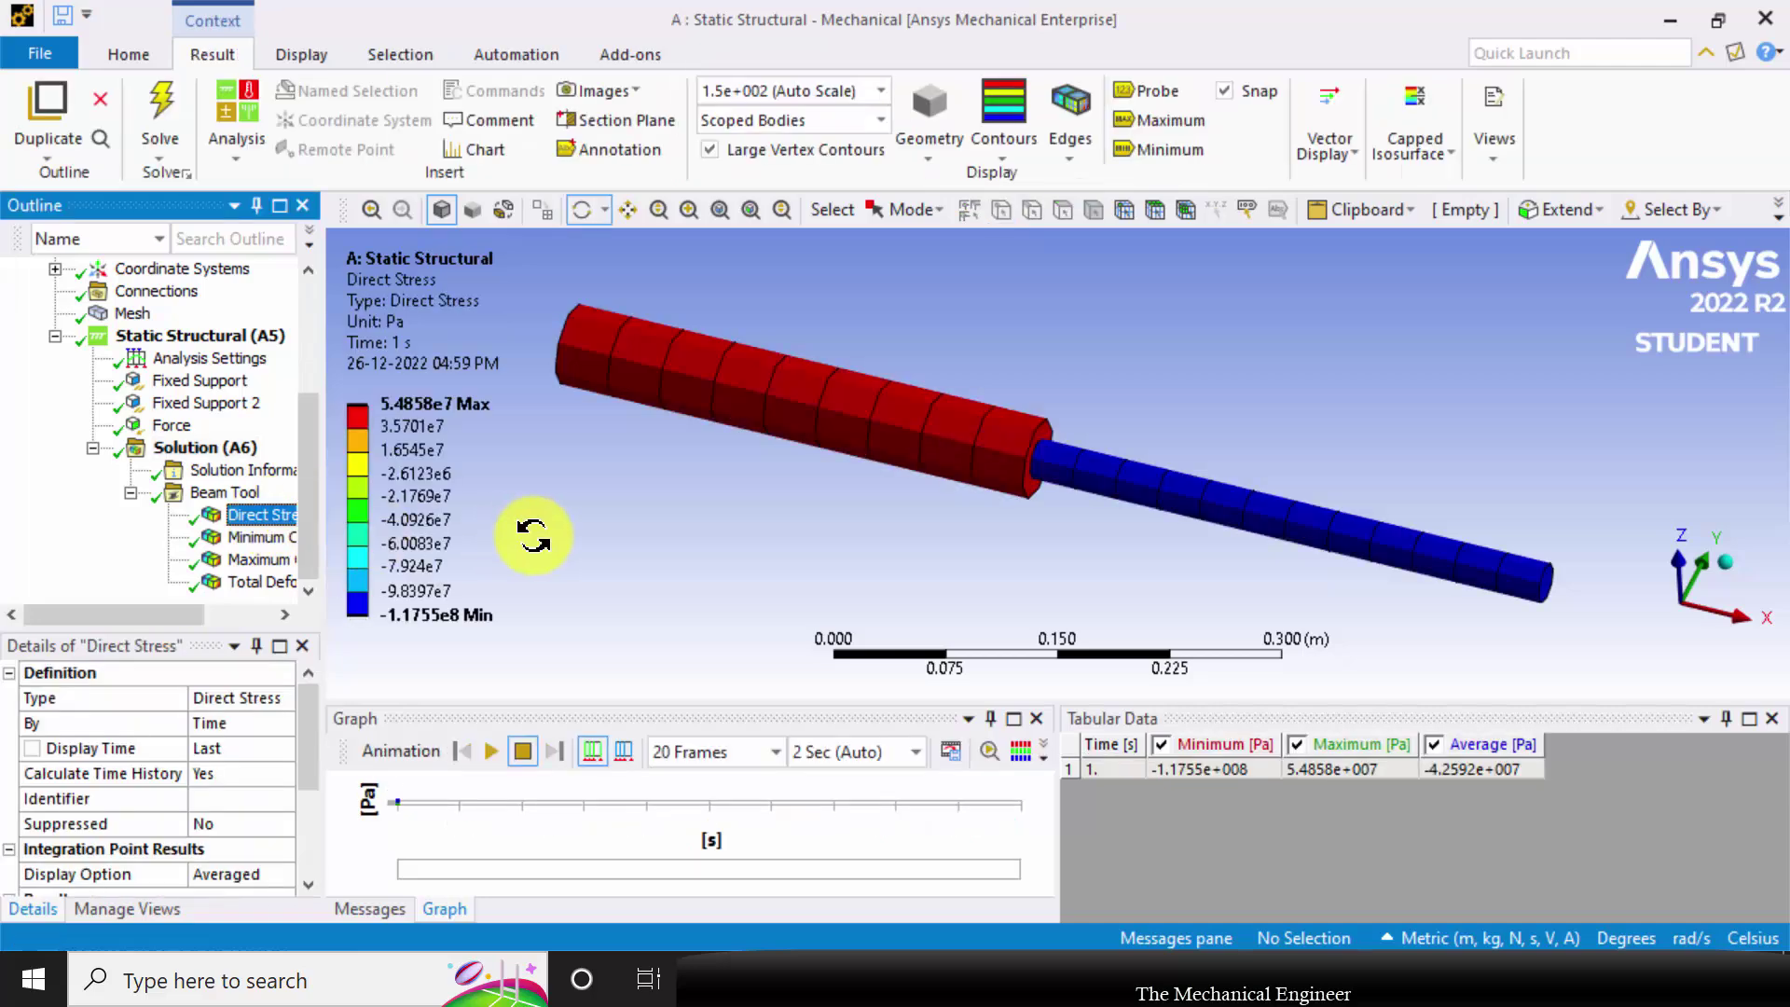
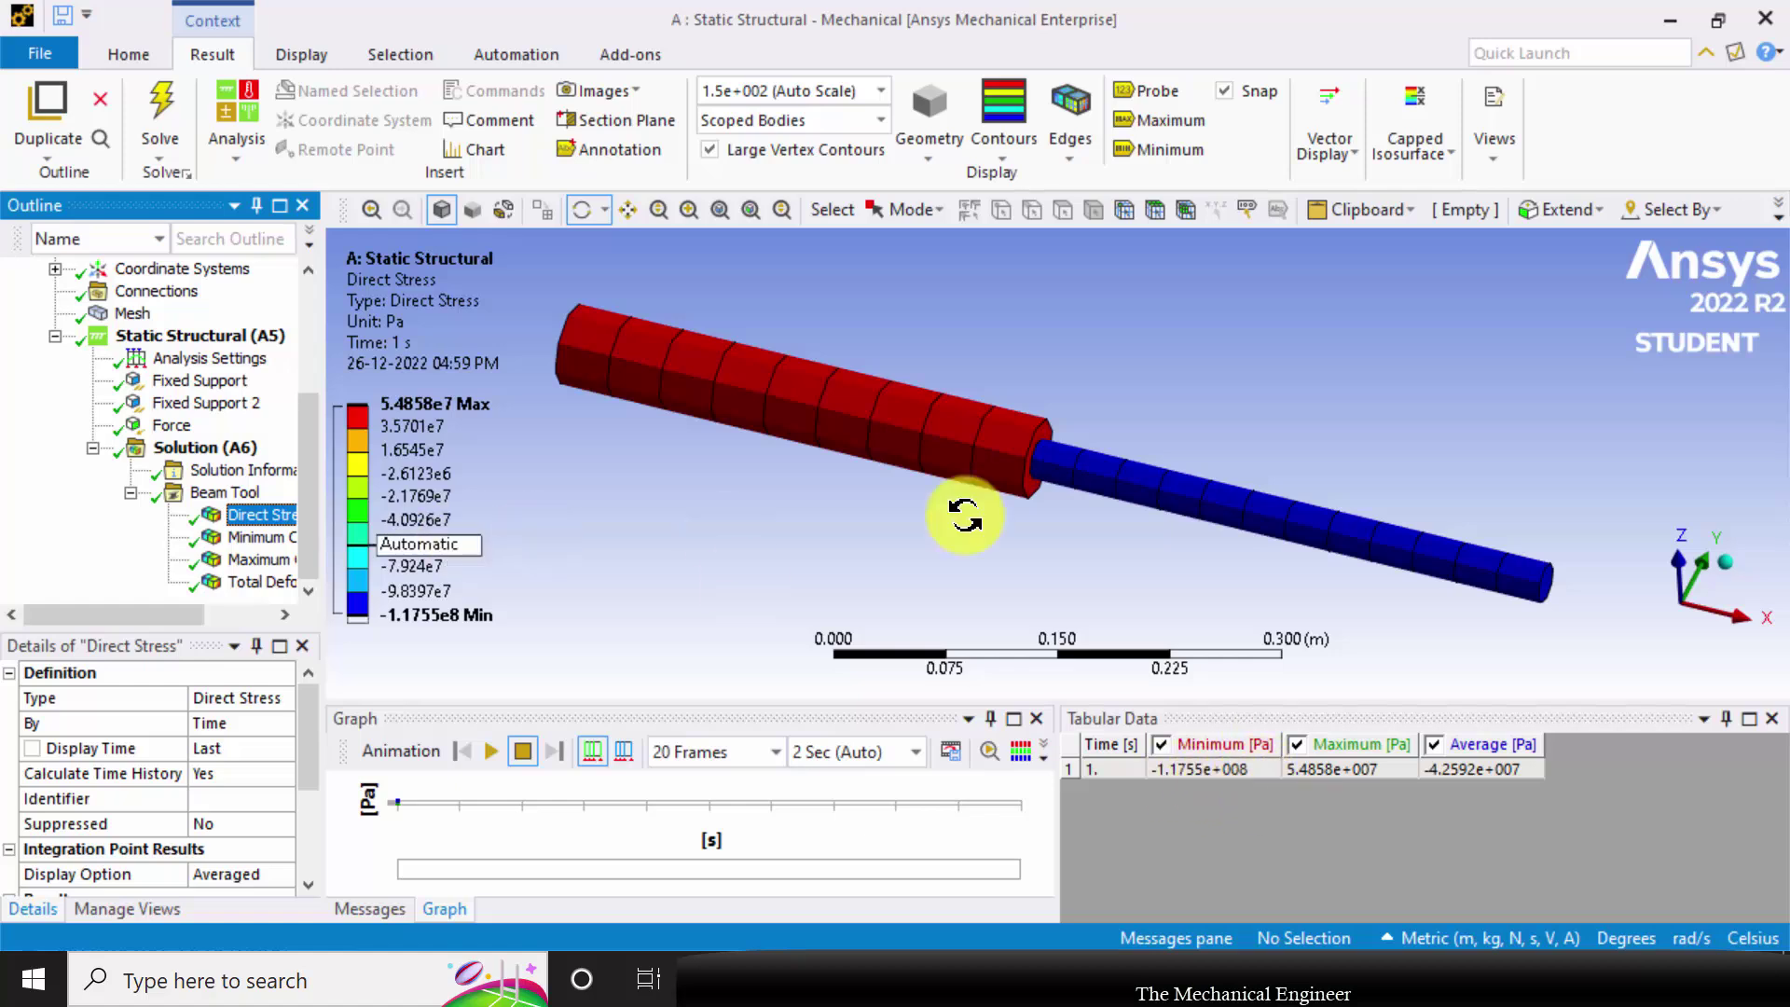
Display the Beam Tool's total deformation plot and export it as a PNG image named def1 in the Documents folder
left_click(244, 585)
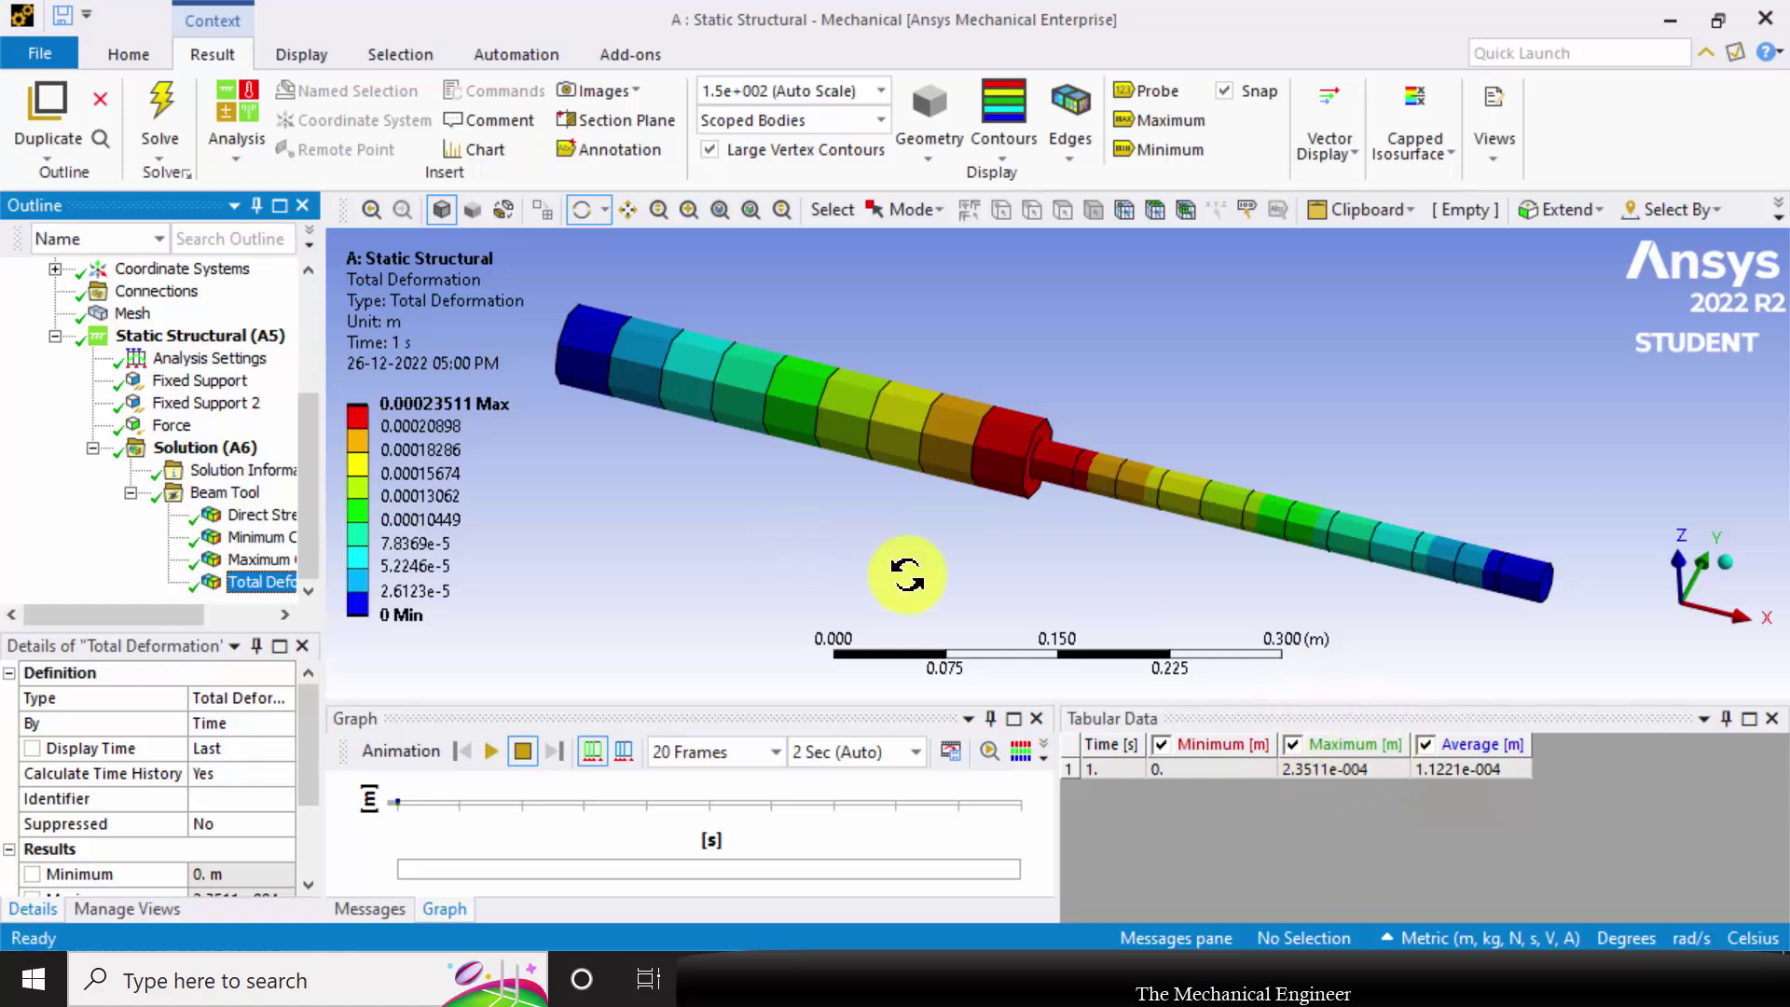
left_click(622, 88)
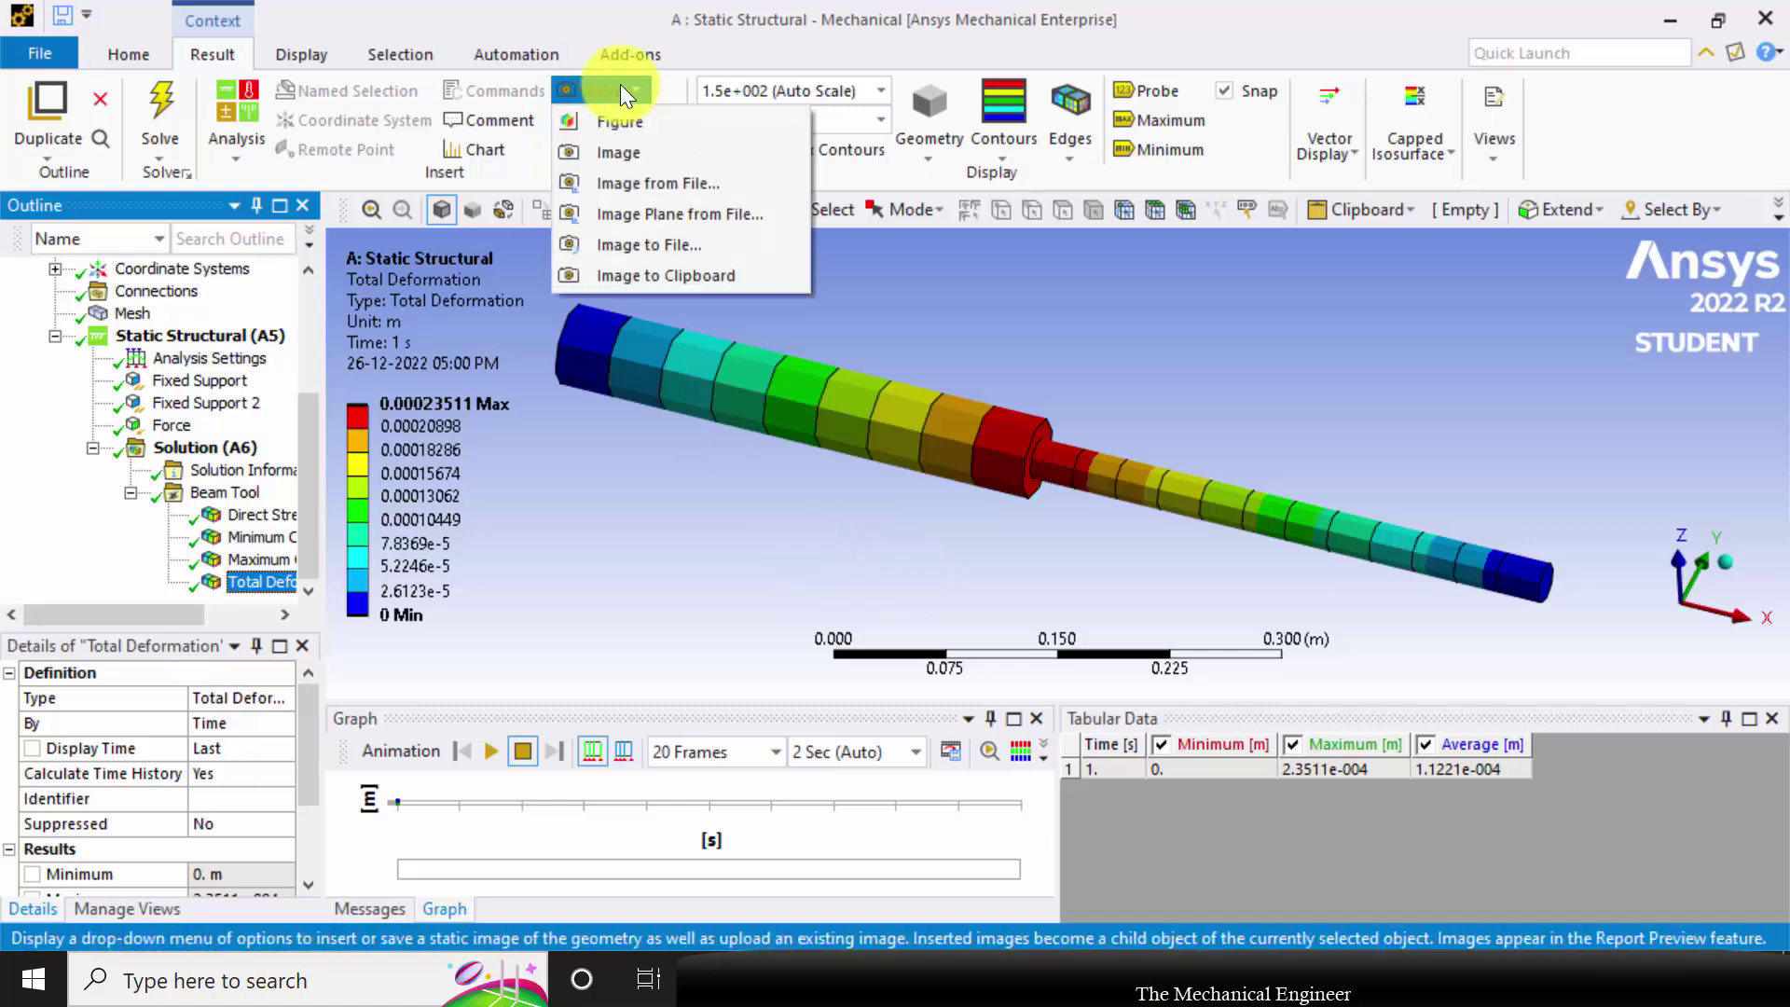
left_click(662, 246)
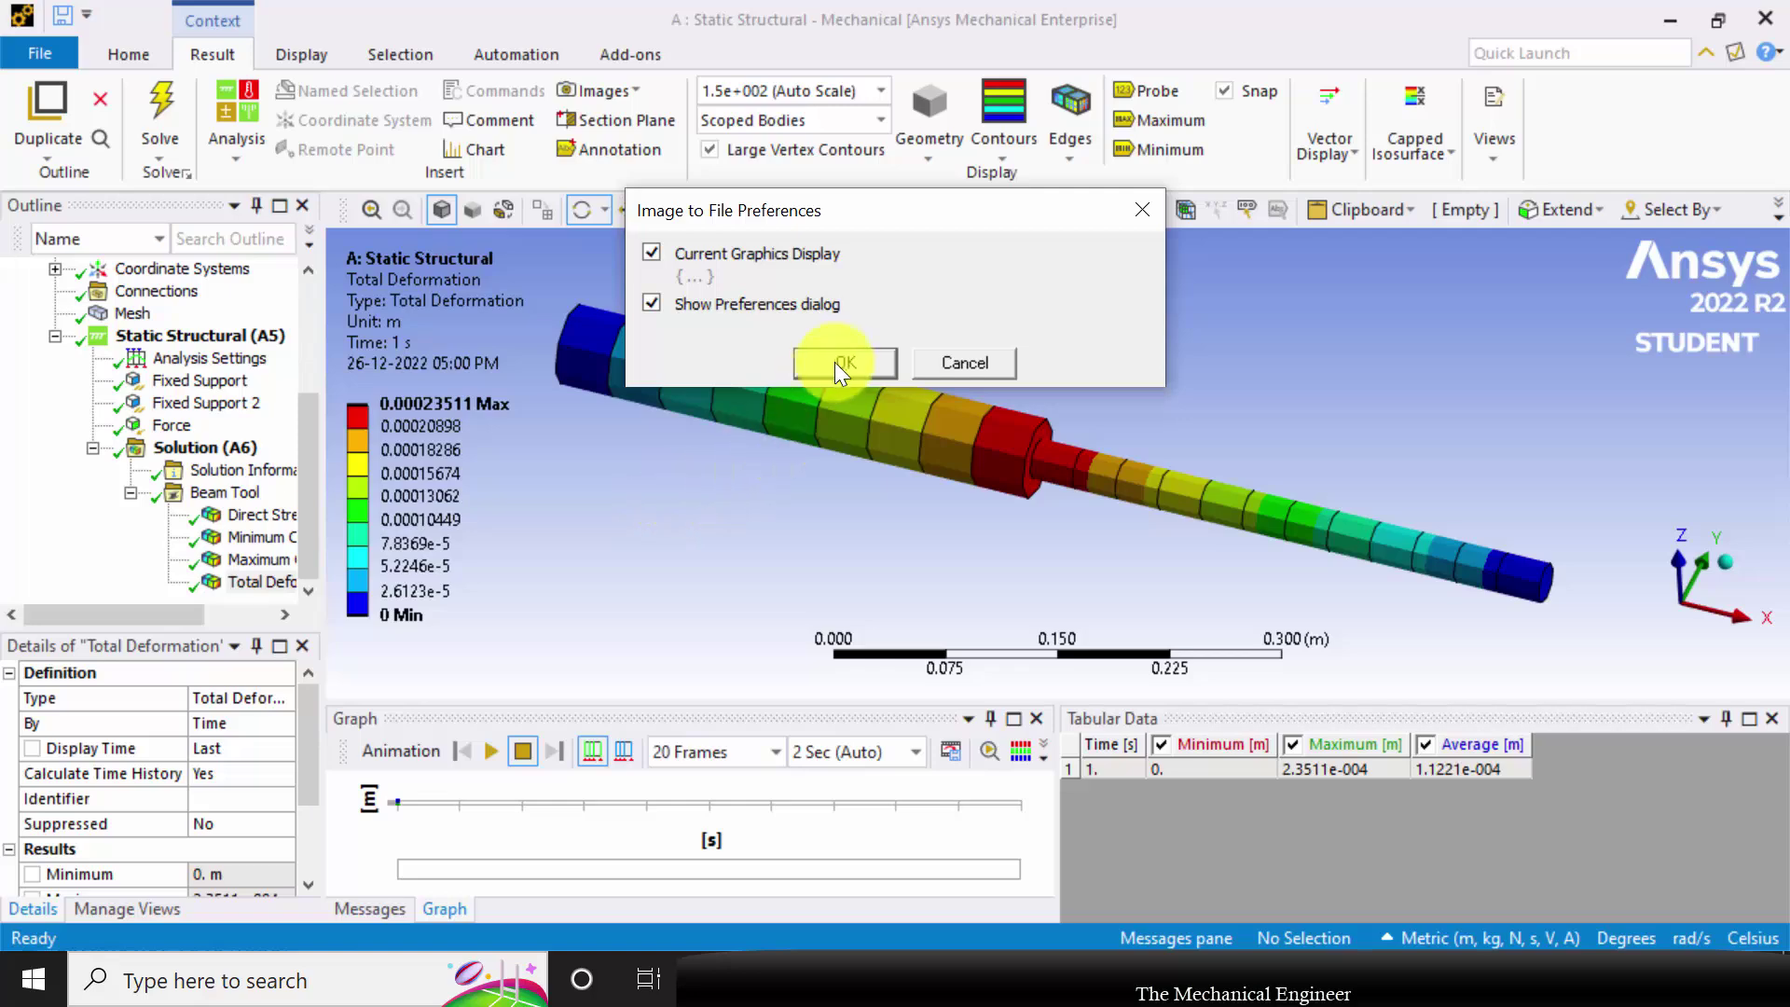
left_click(828, 360)
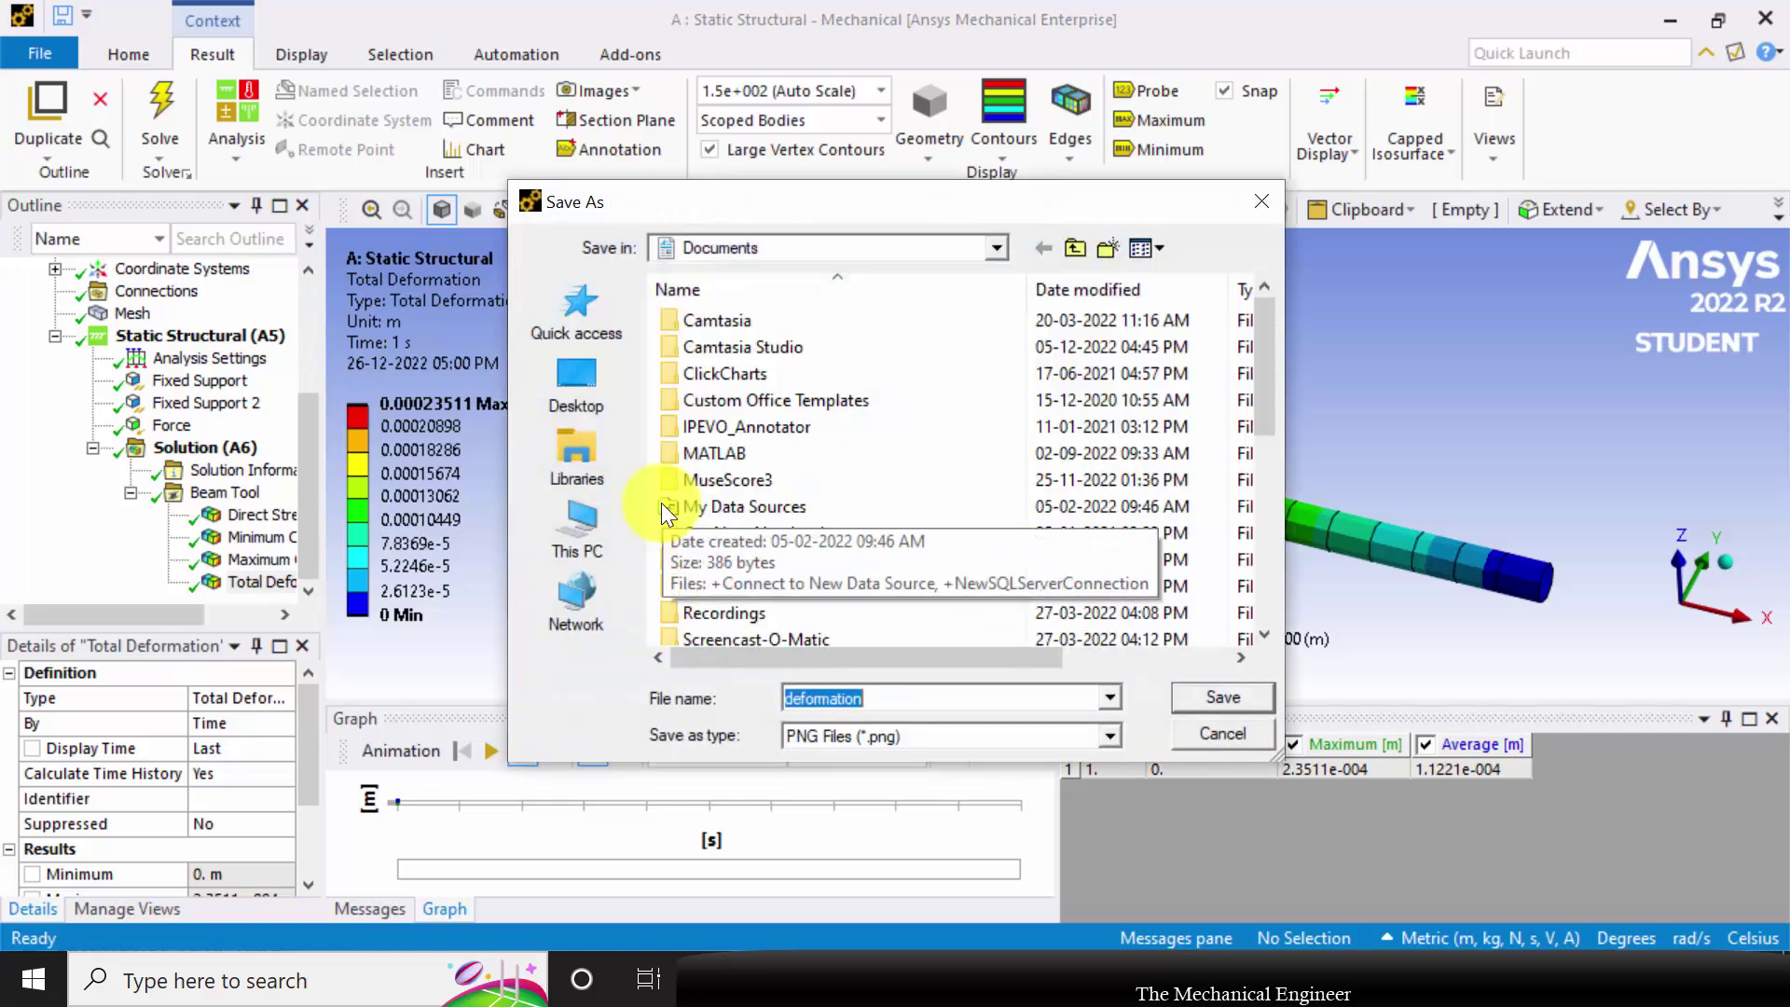
type("def1")
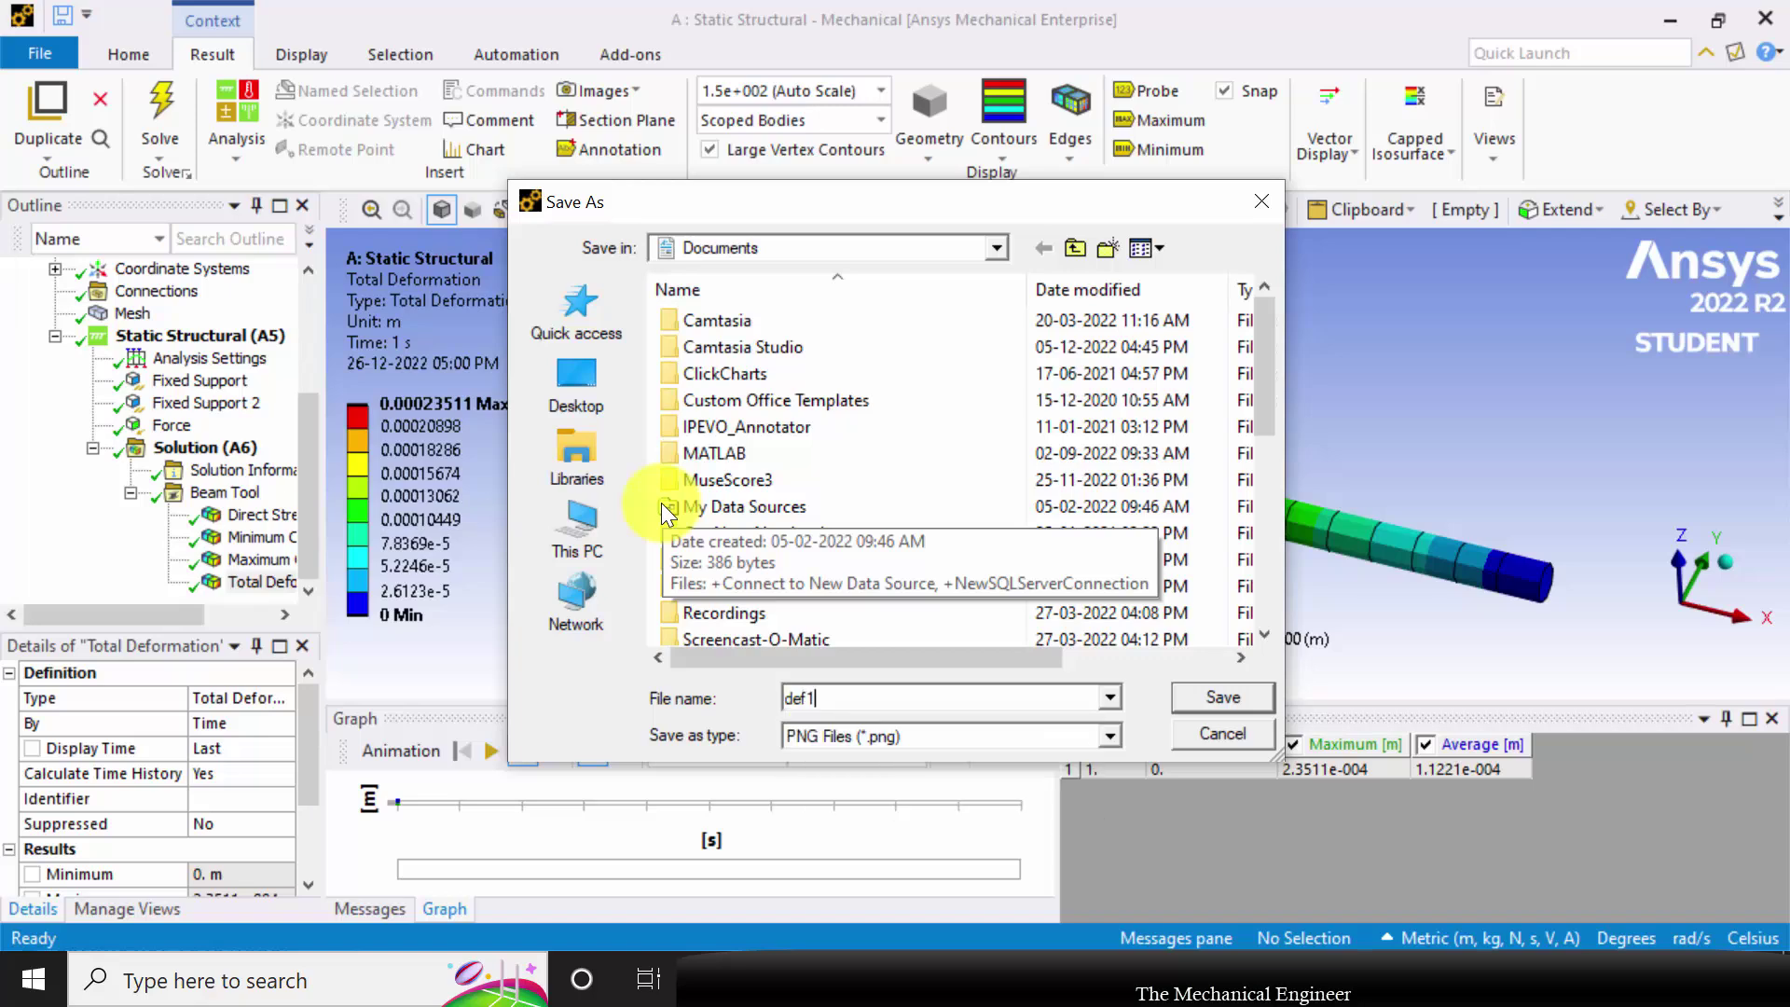
key("Return")
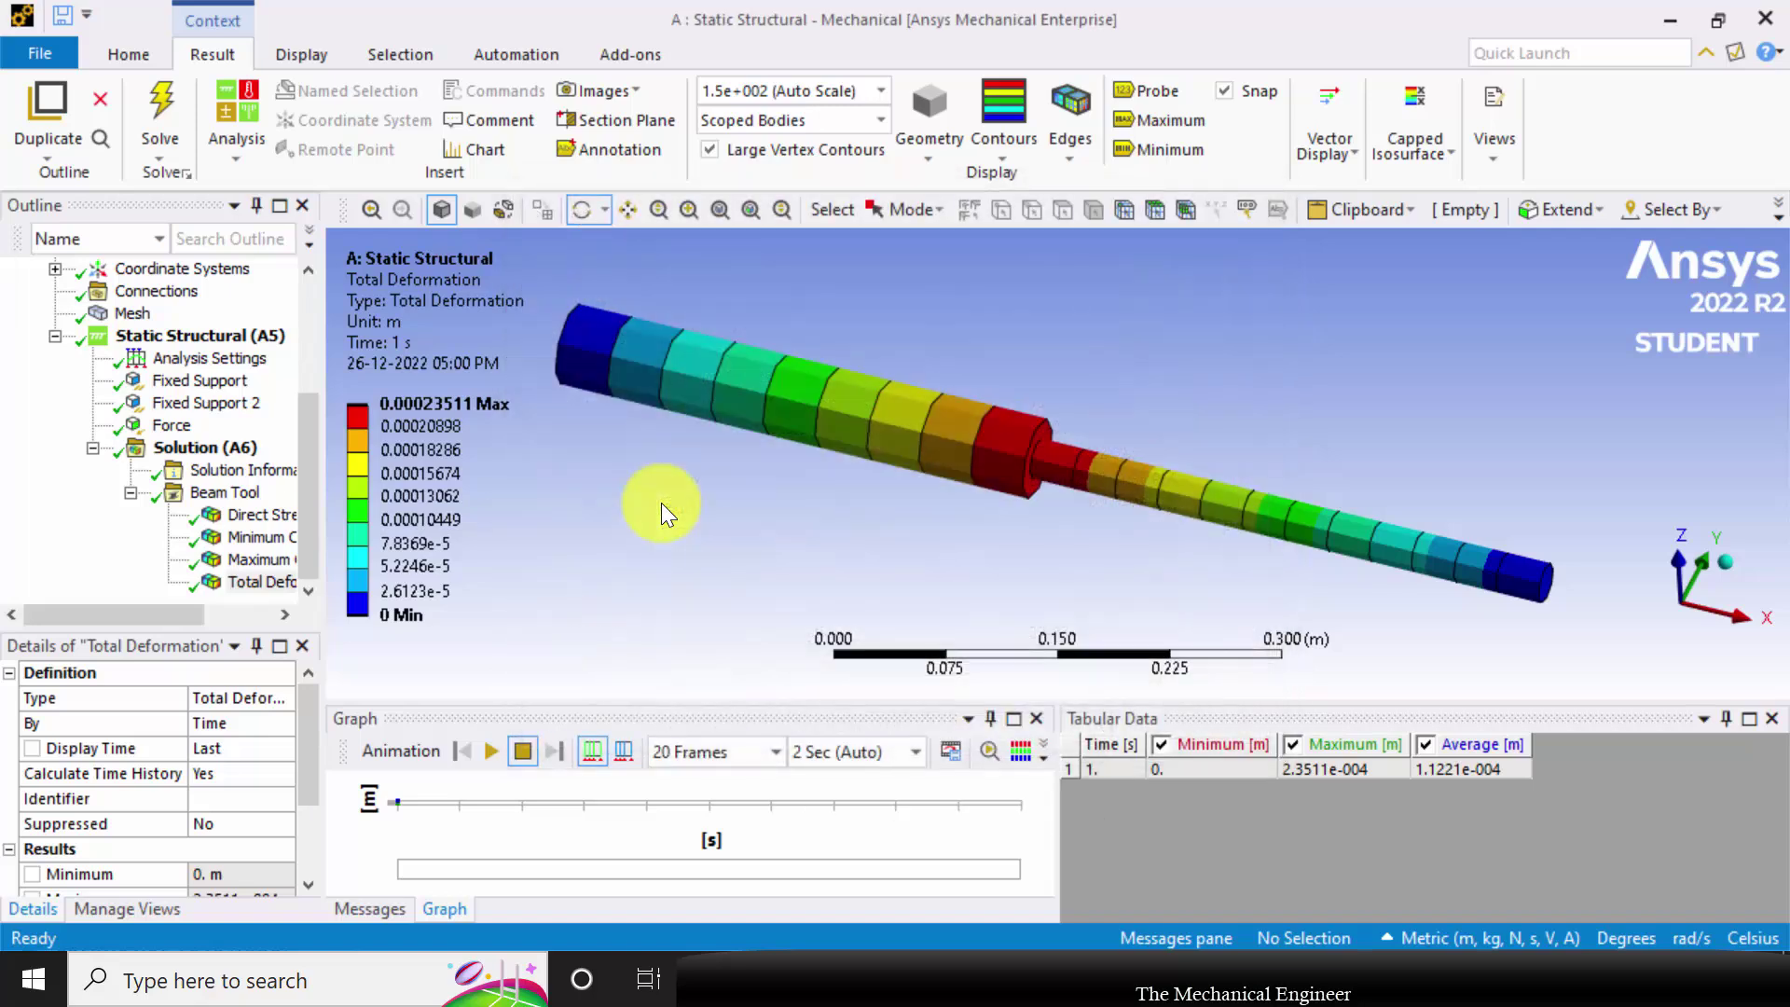
Display the Beam Tool's direct stress plot and export it as a PNG image named stress1 in the Documents folder
left_click(260, 516)
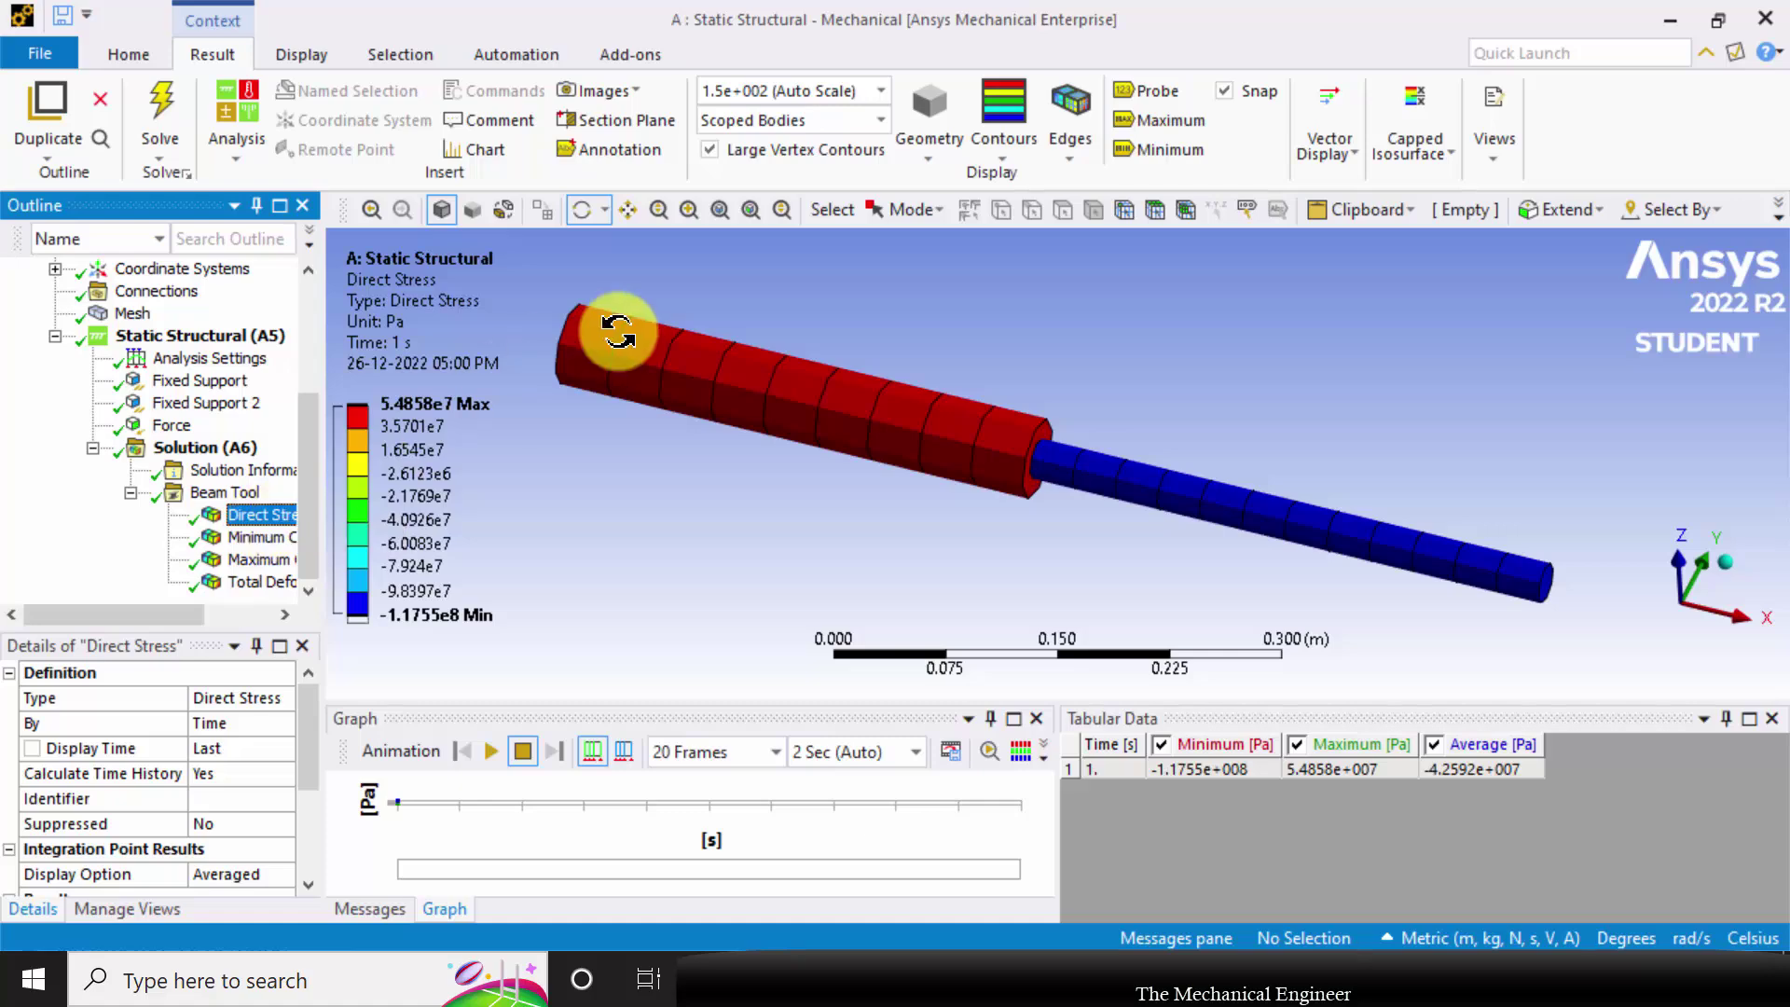
left_click(617, 84)
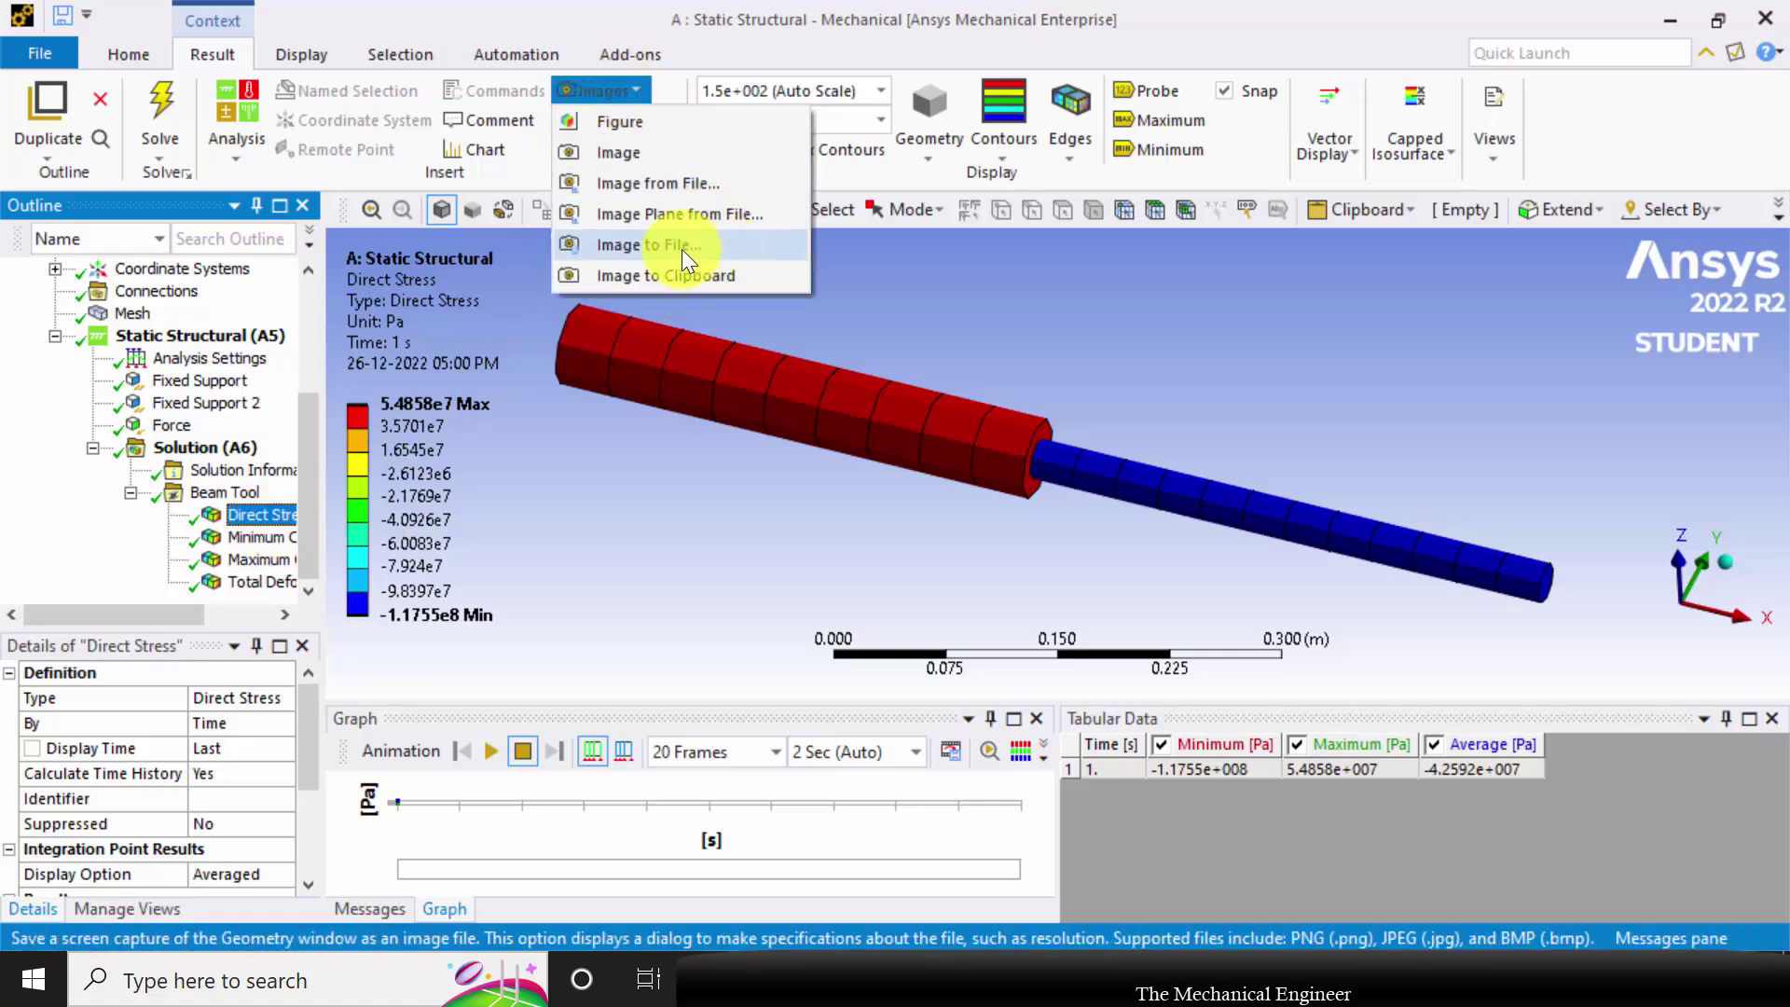
left_click(679, 248)
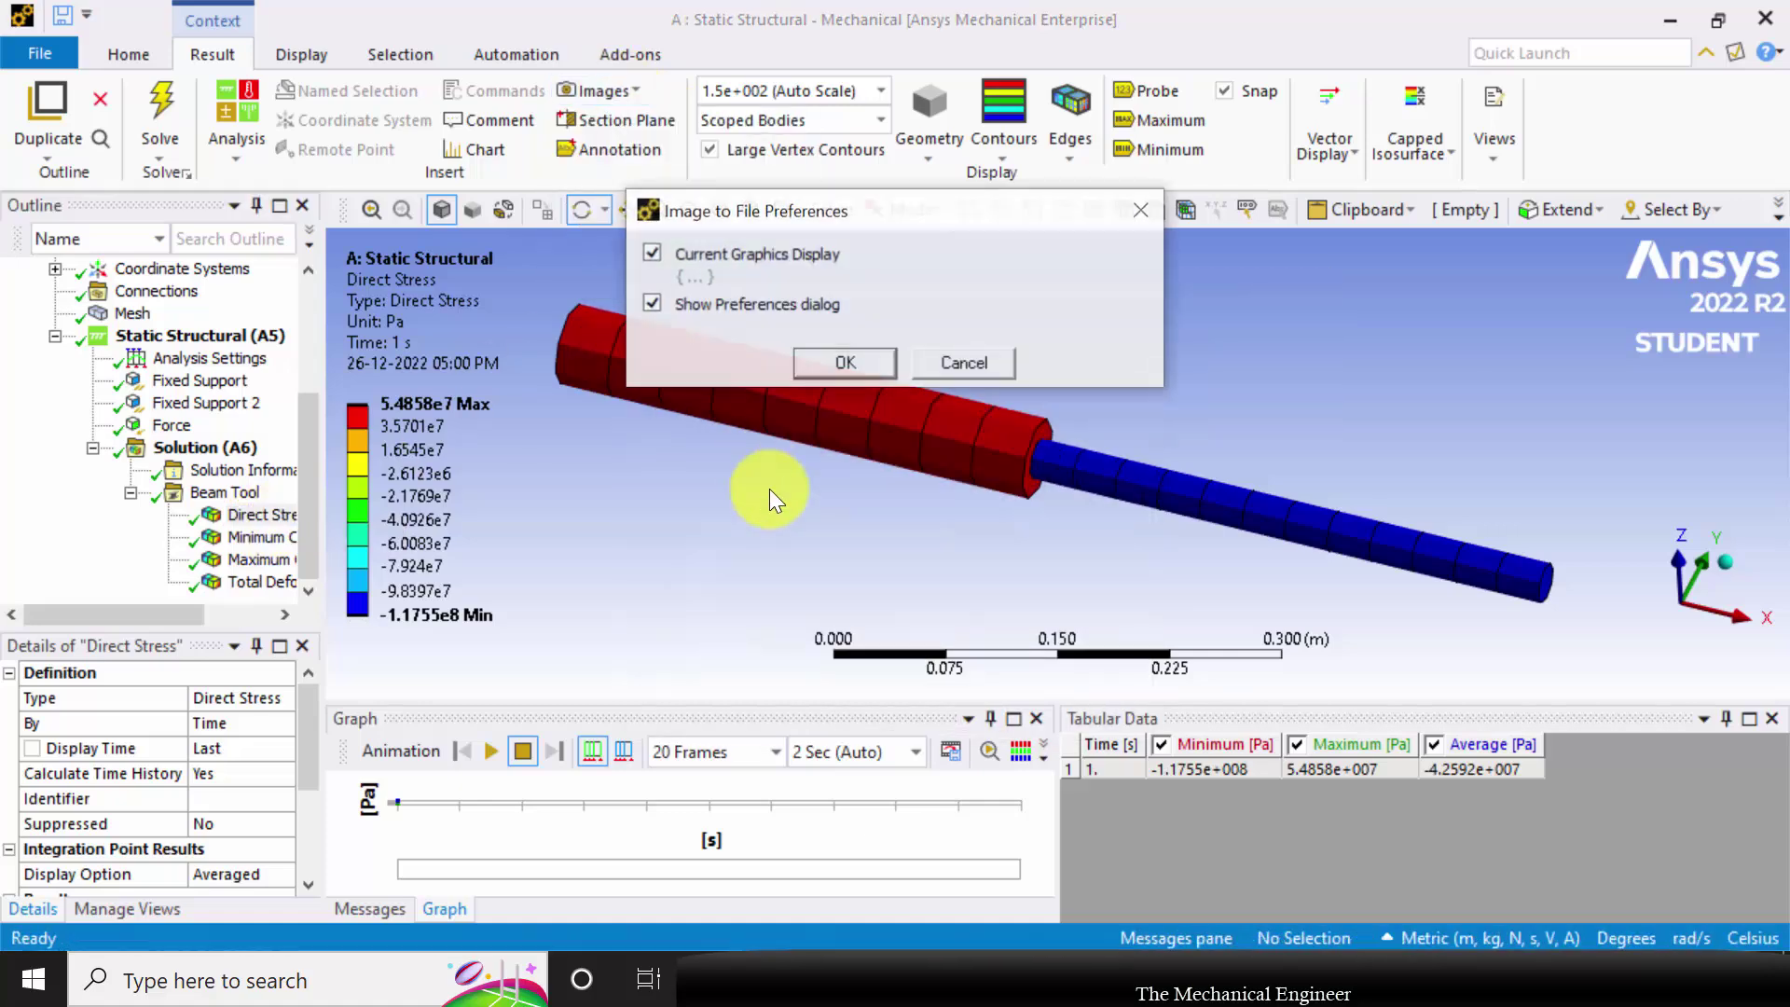
left_click(810, 373)
type("st")
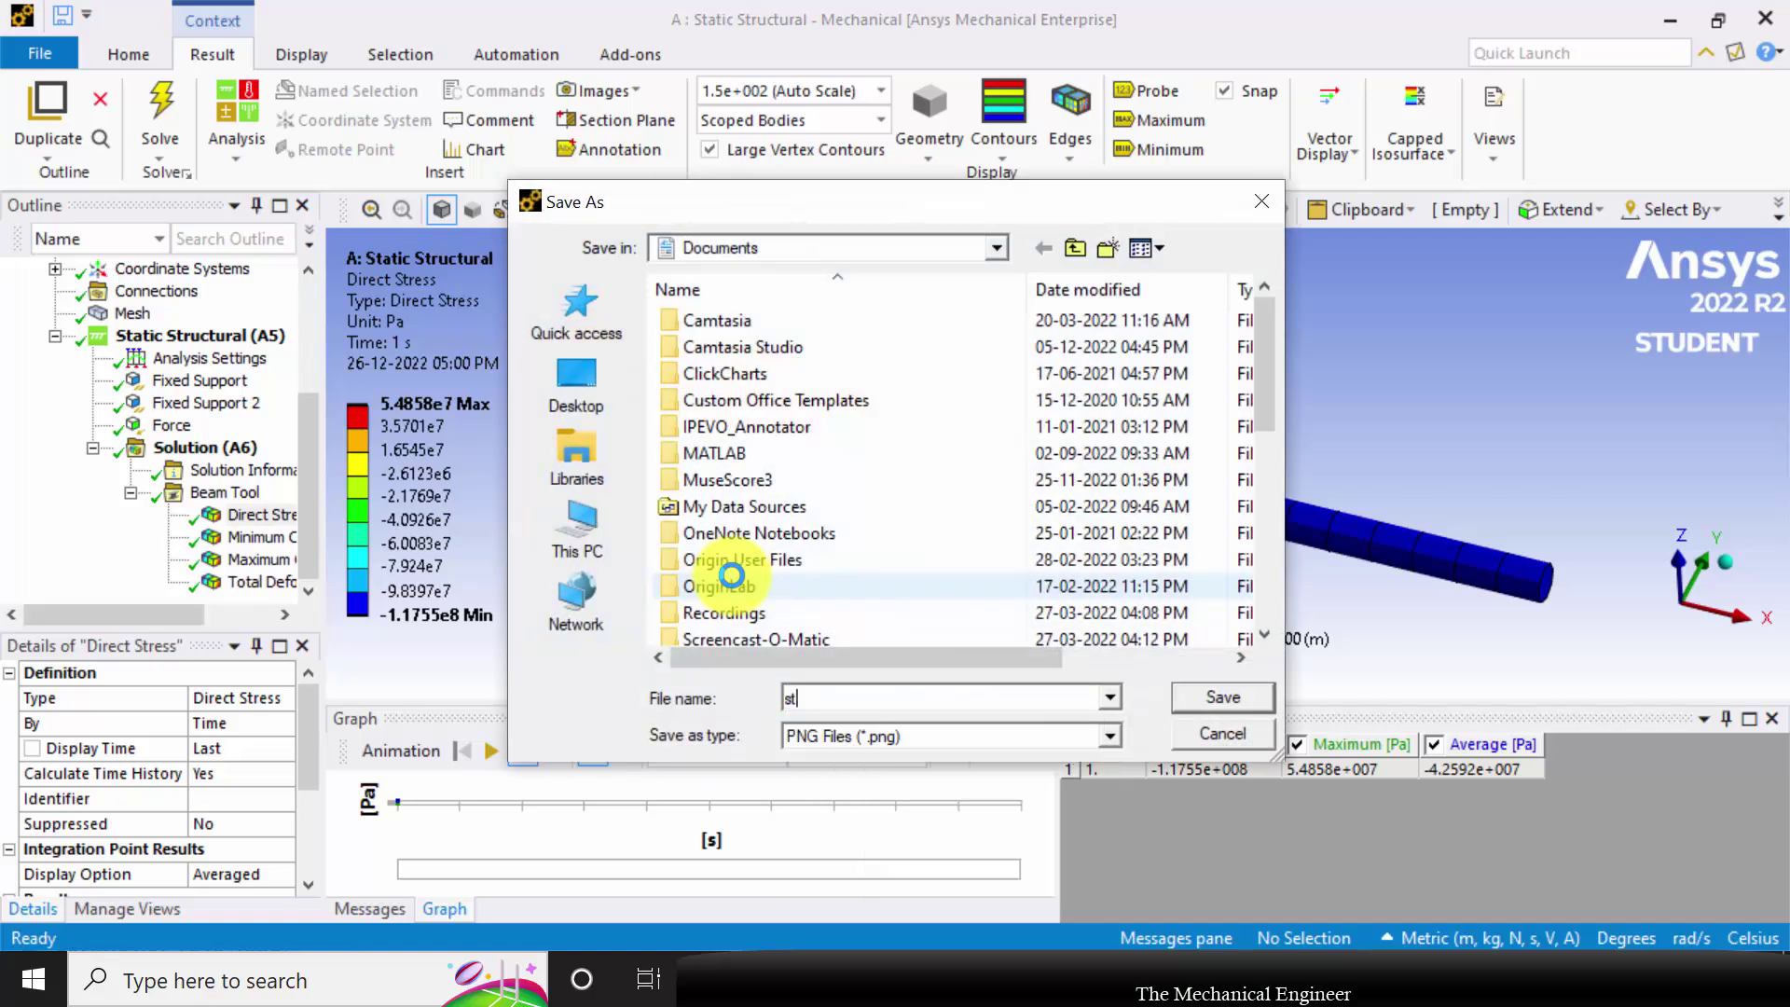
type("ress1")
key("Return")
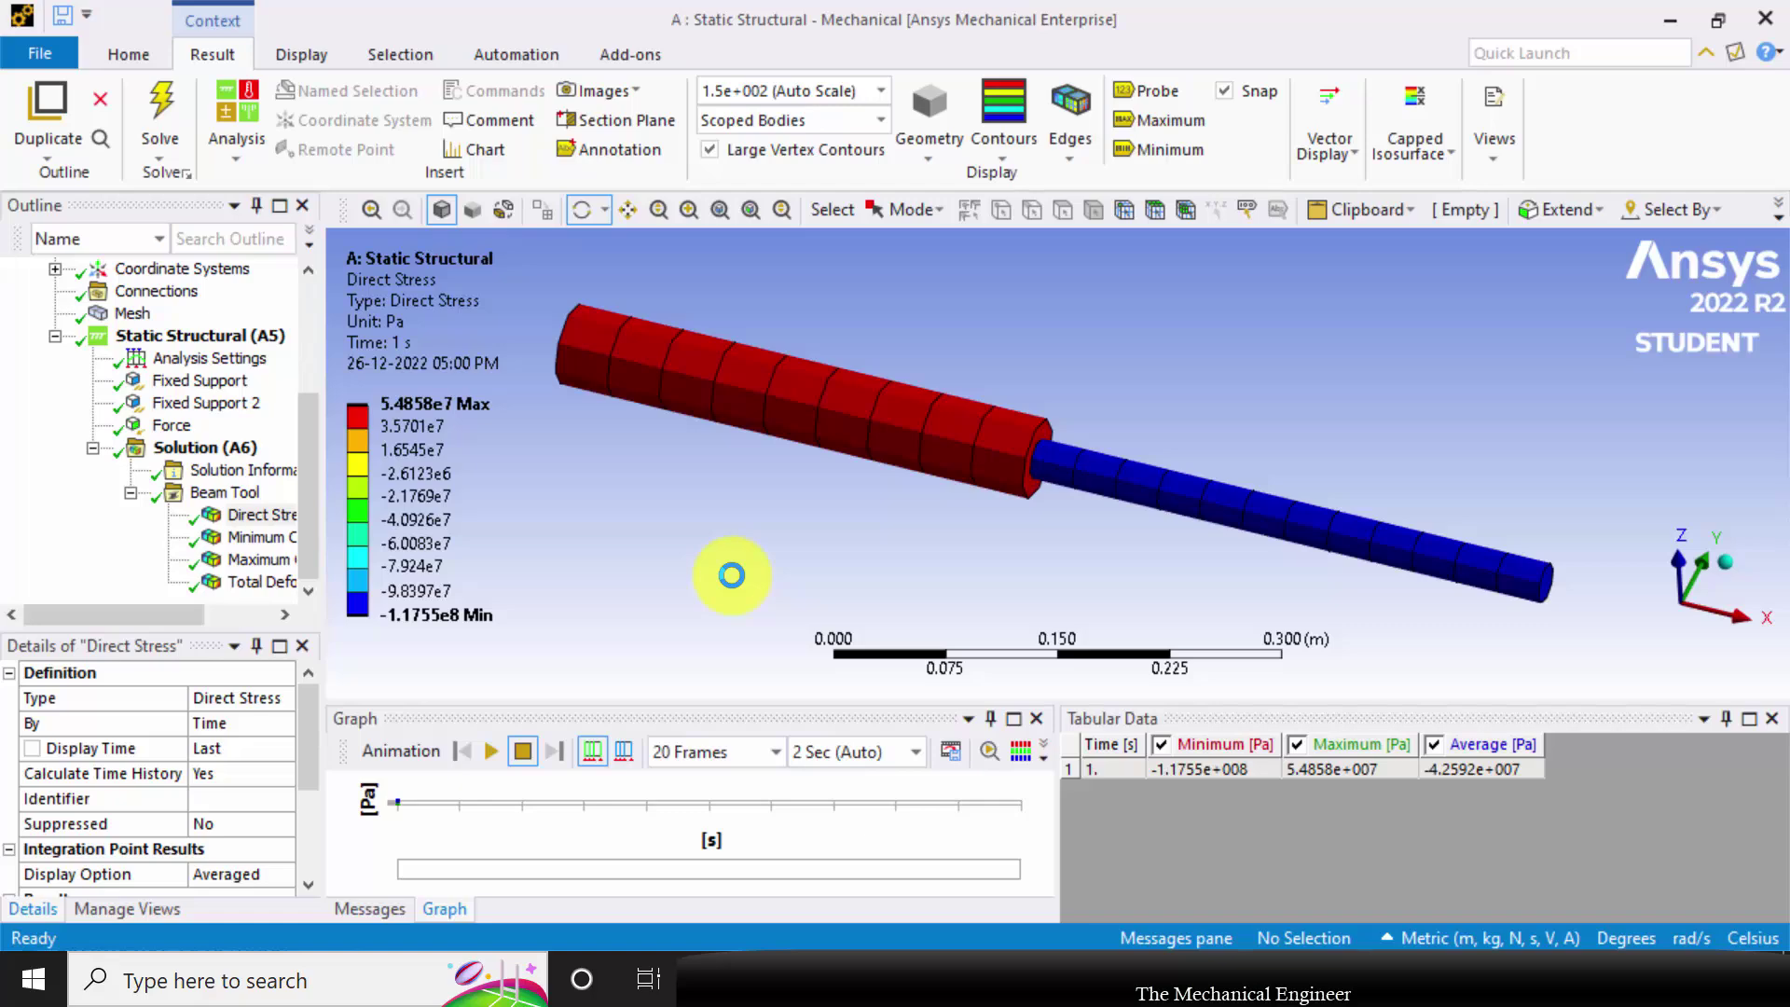
Minimize Mechanical to return to Workbench and save the project as a project file named file1
left_click(1670, 20)
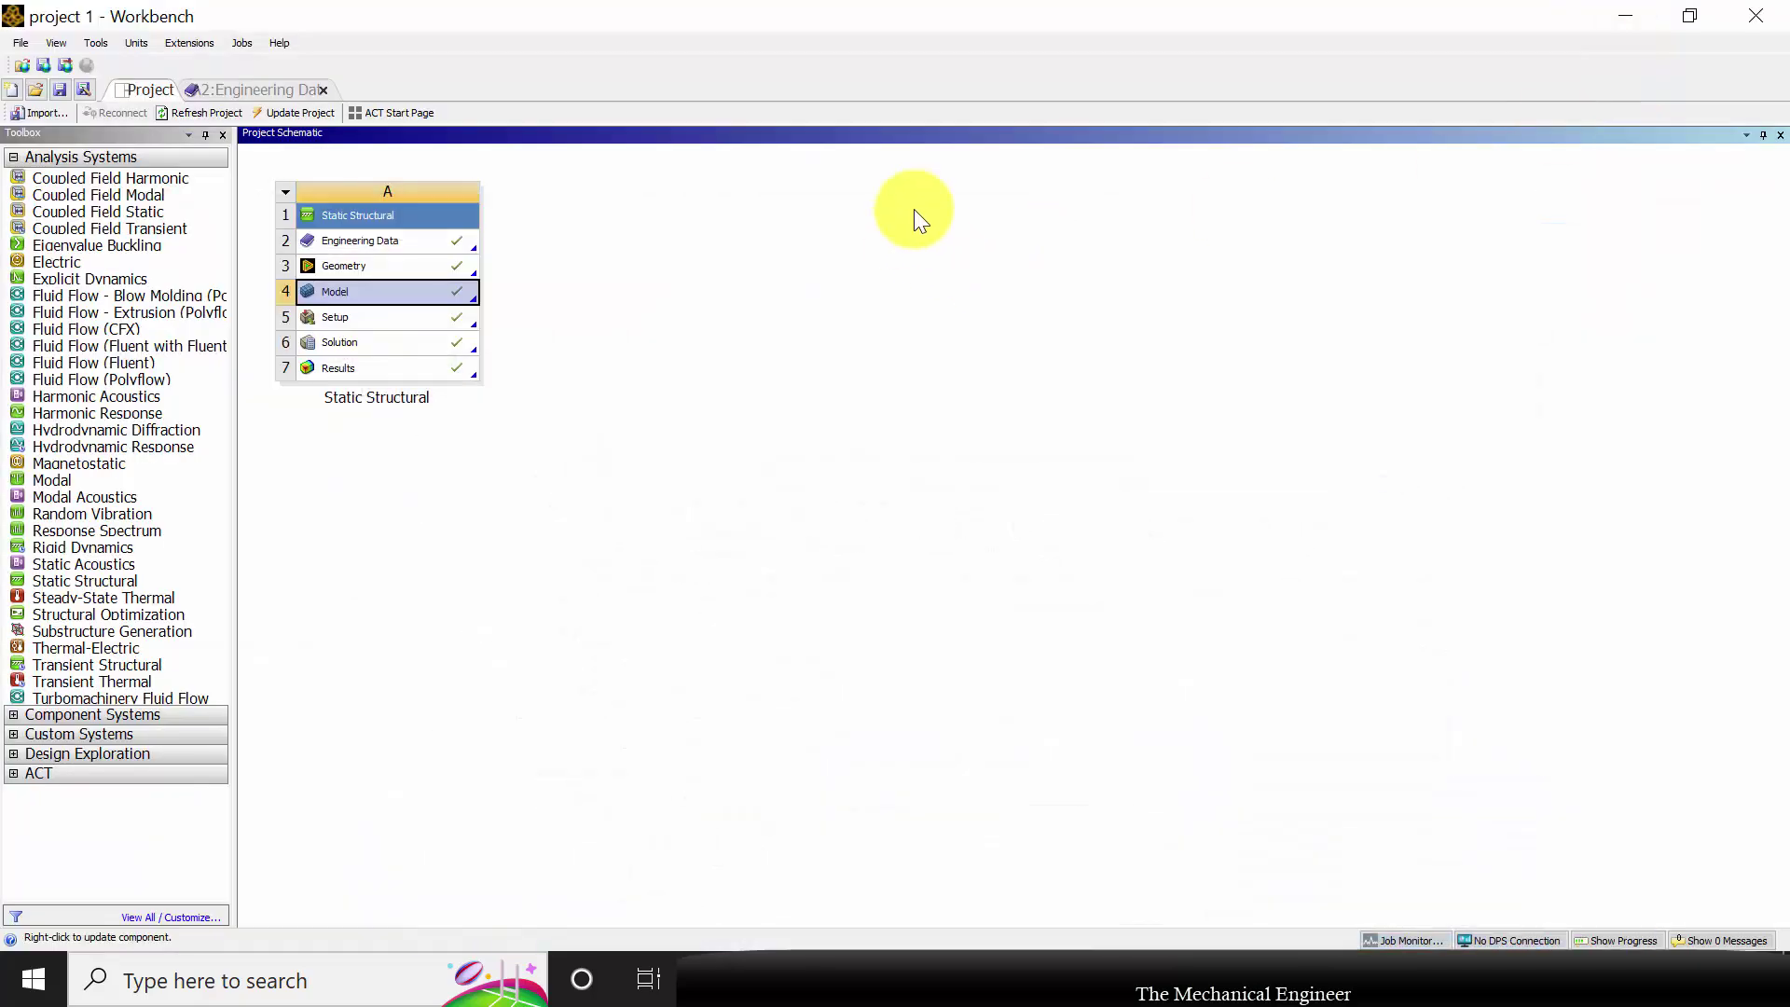
left_click(20, 43)
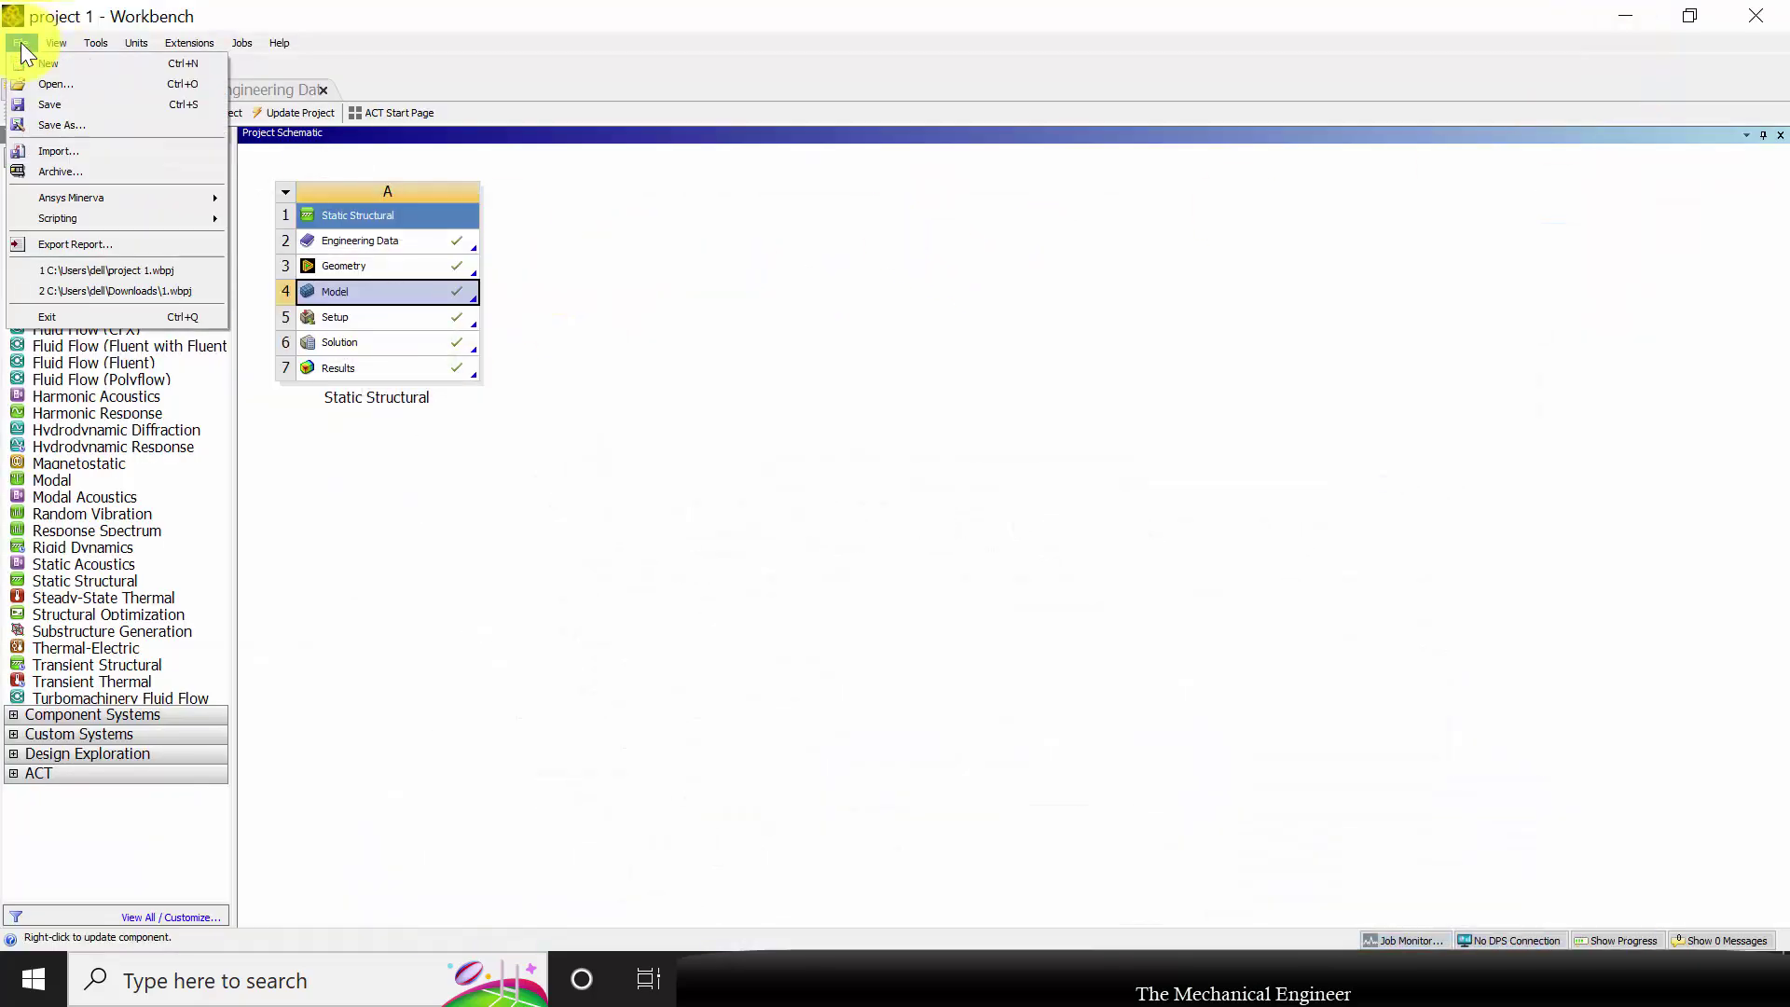
left_click(52, 102)
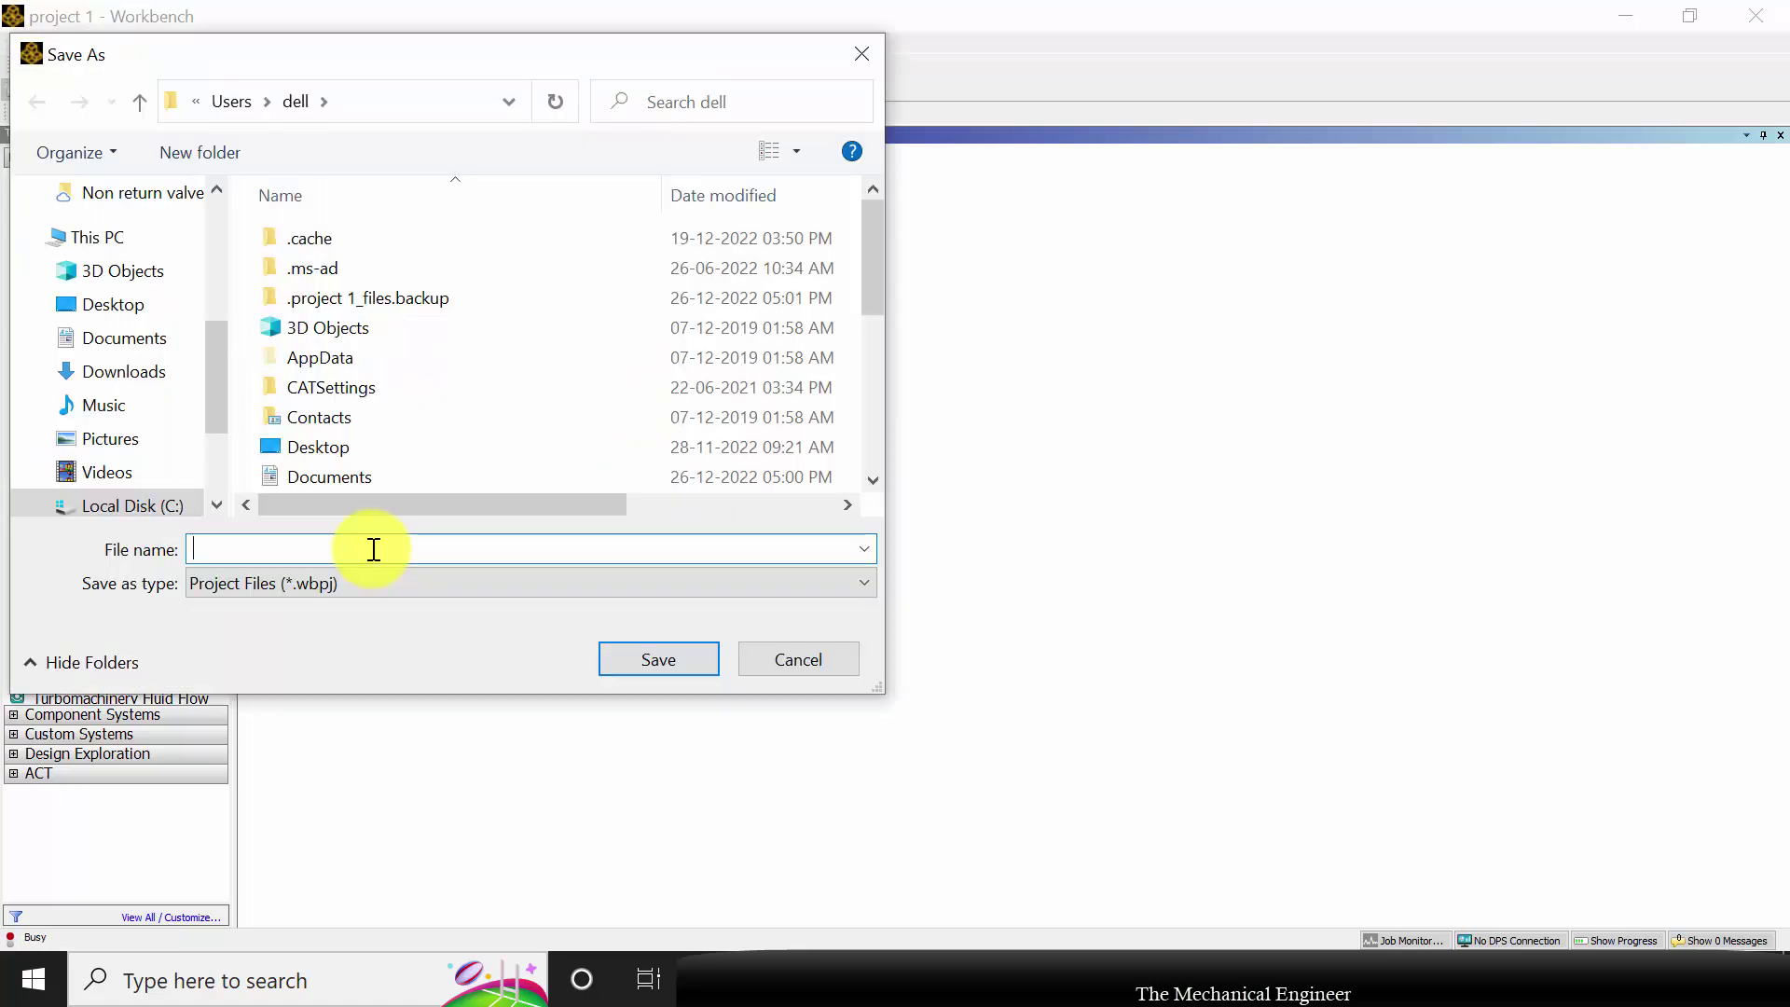
type("file1")
key("Return")
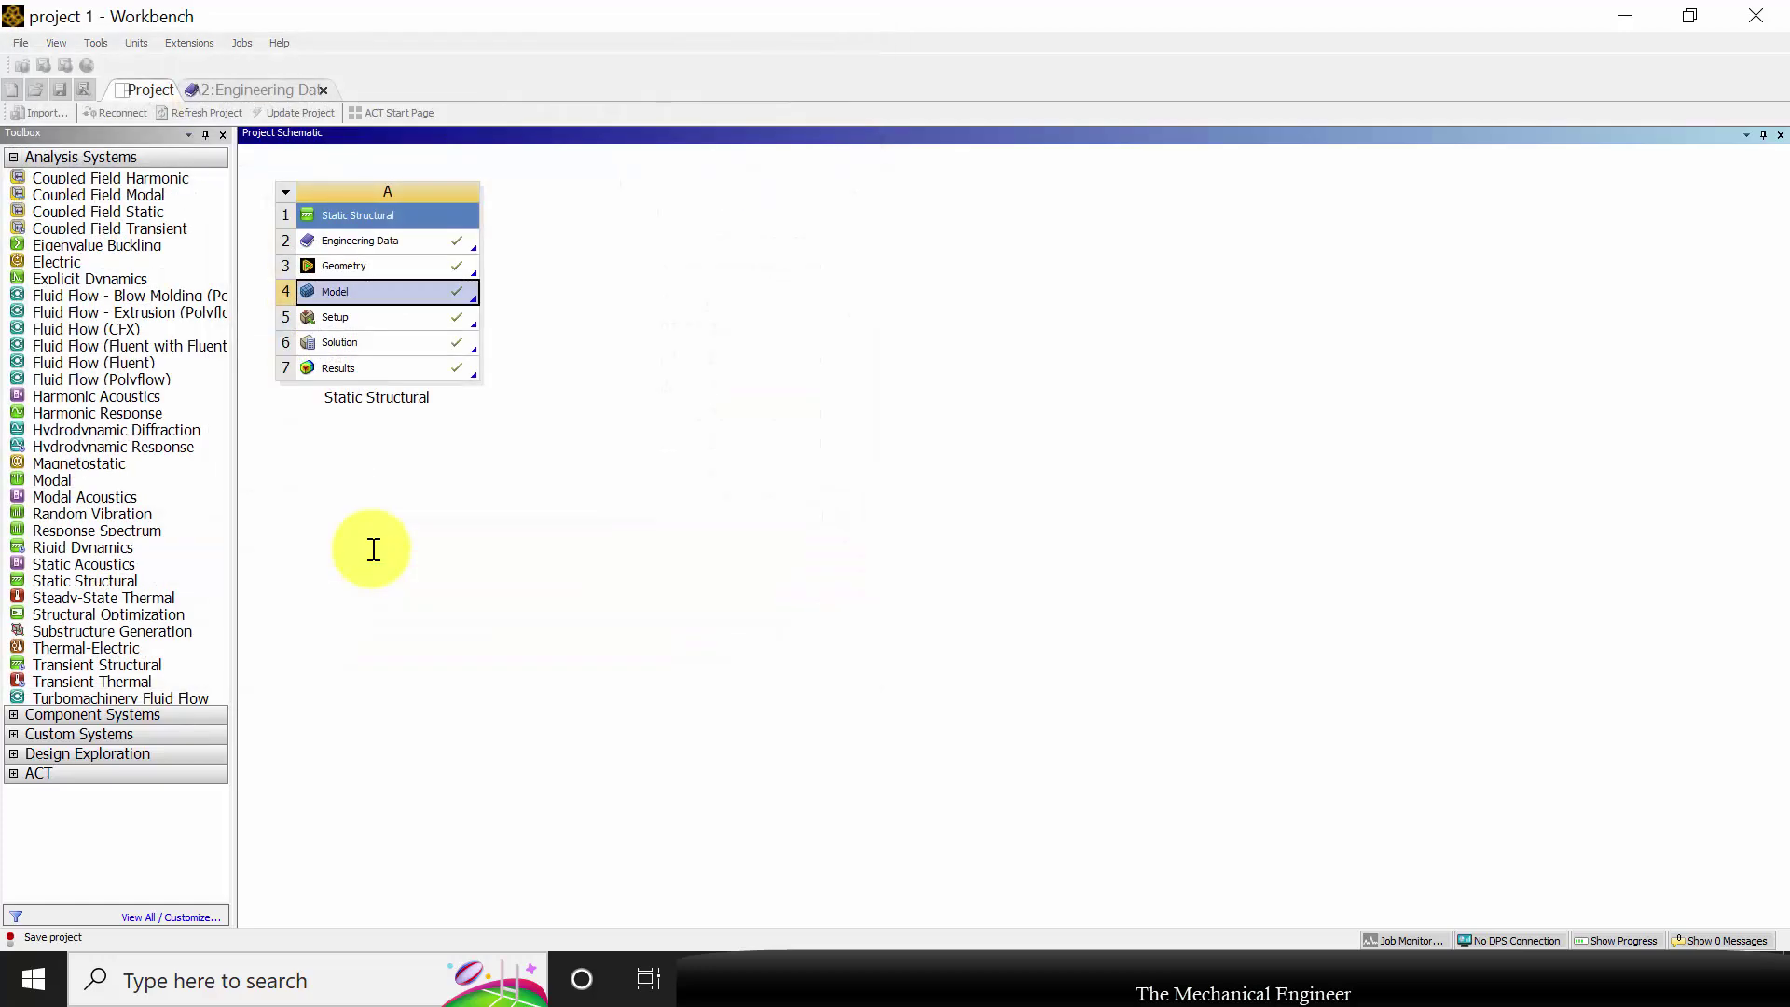